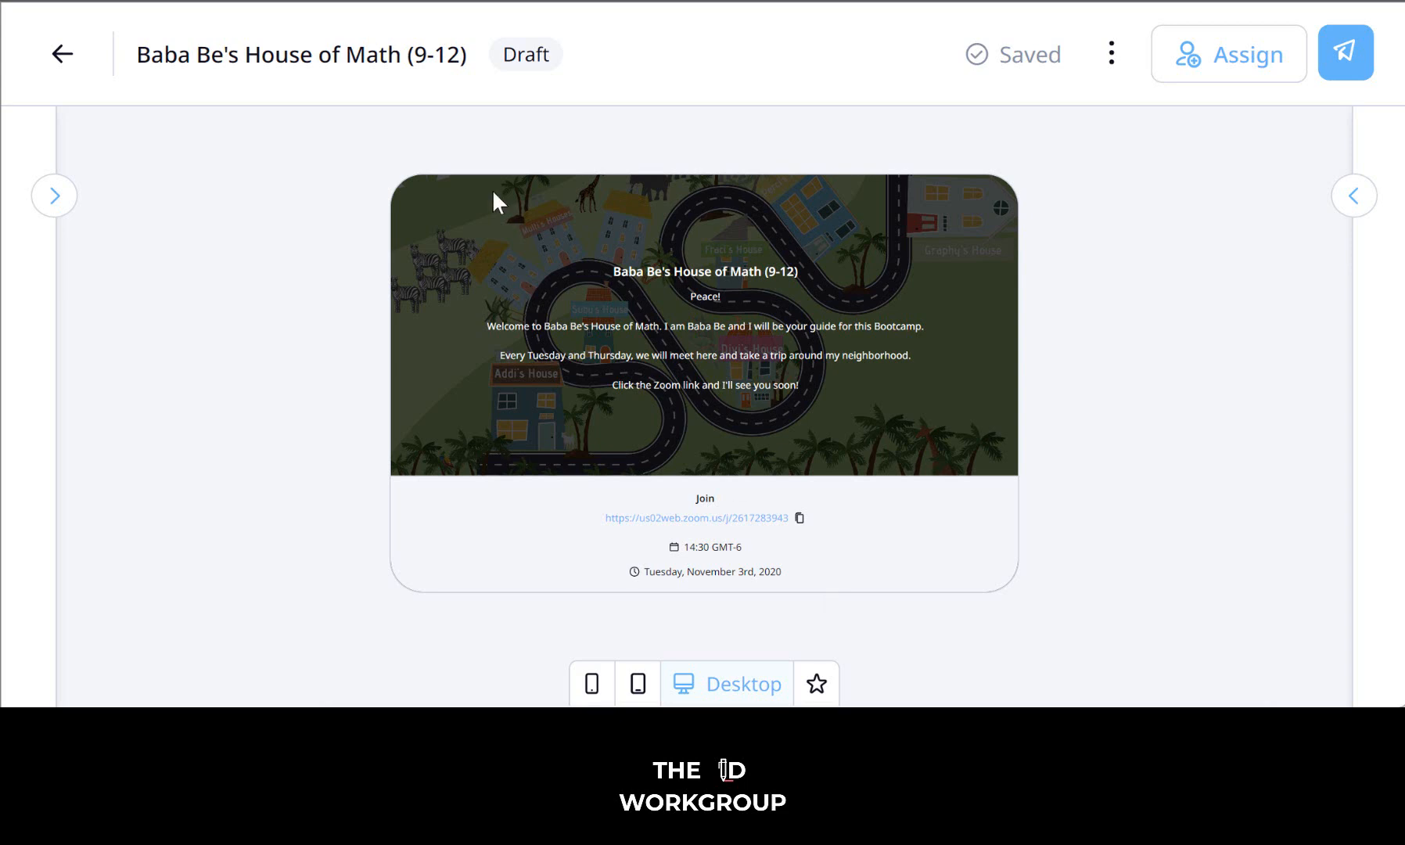
Step: Open the Divi's House - Practice course and collapse both side panels around the lesson preview
{"action": "left_click", "coordinate": [64, 59]}
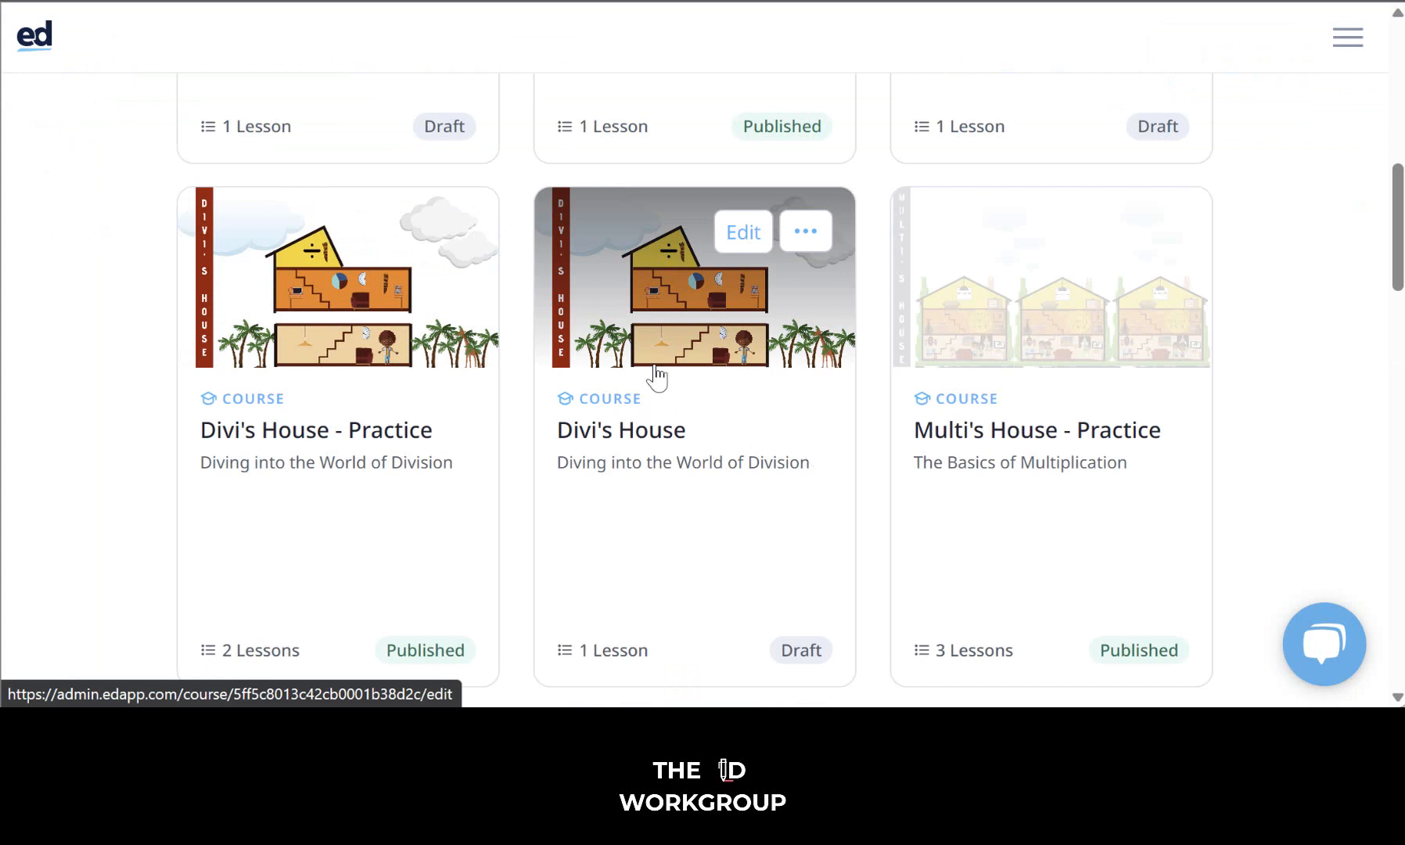
{"action": "left_click", "coordinate": [377, 380]}
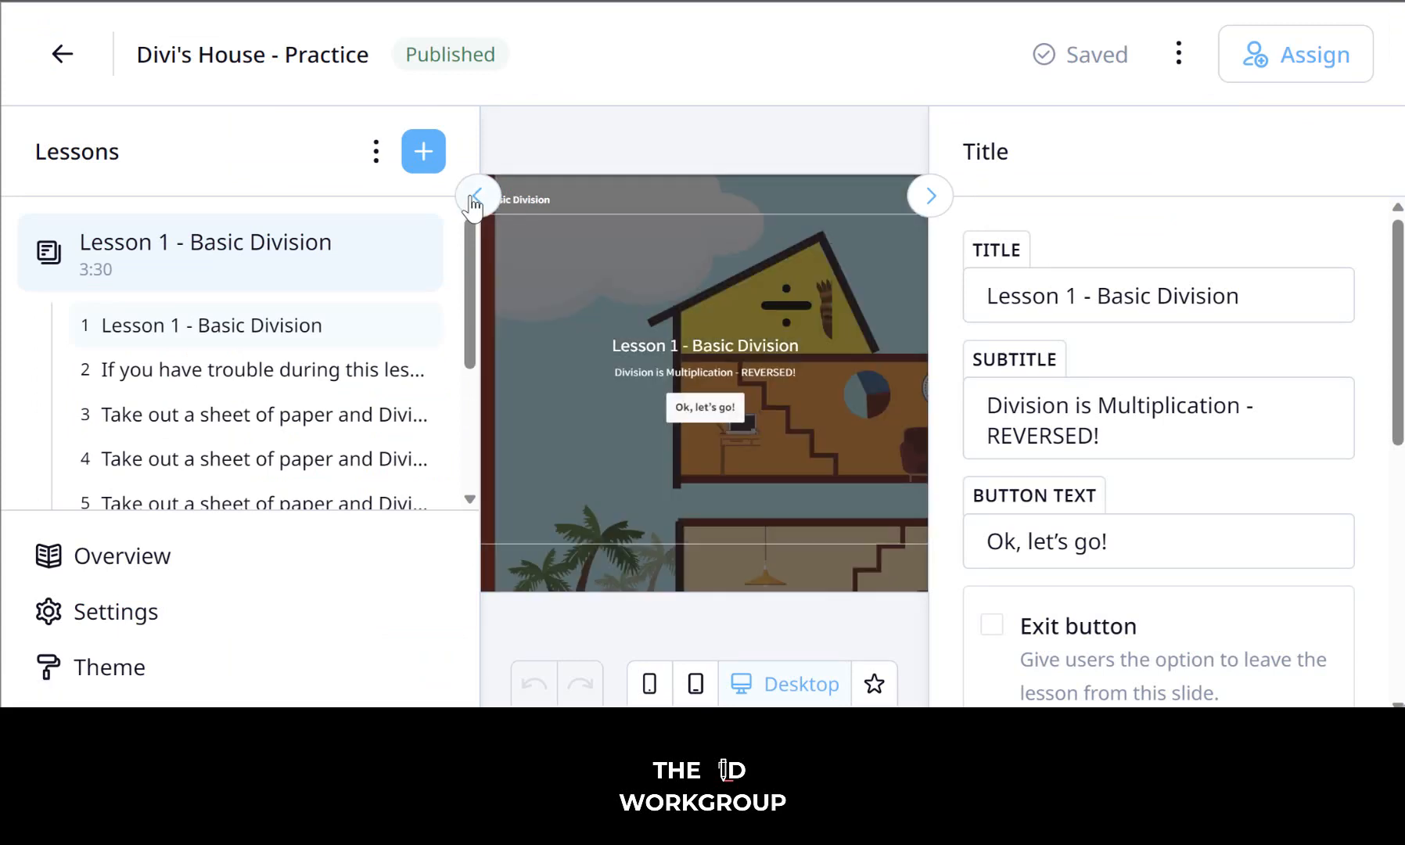
{"action": "left_click", "coordinate": [476, 197]}
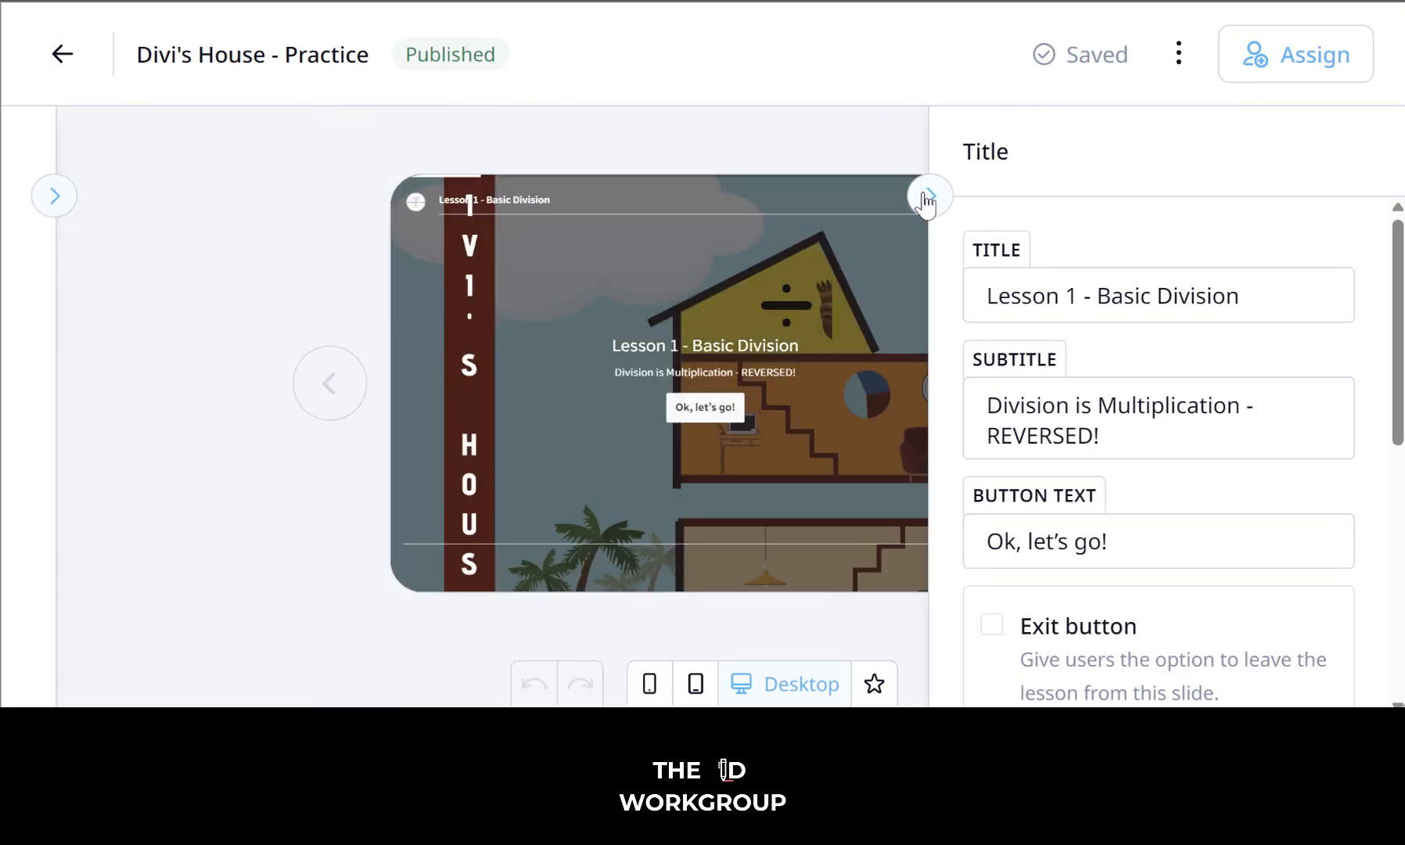
{"action": "left_click", "coordinate": [929, 197]}
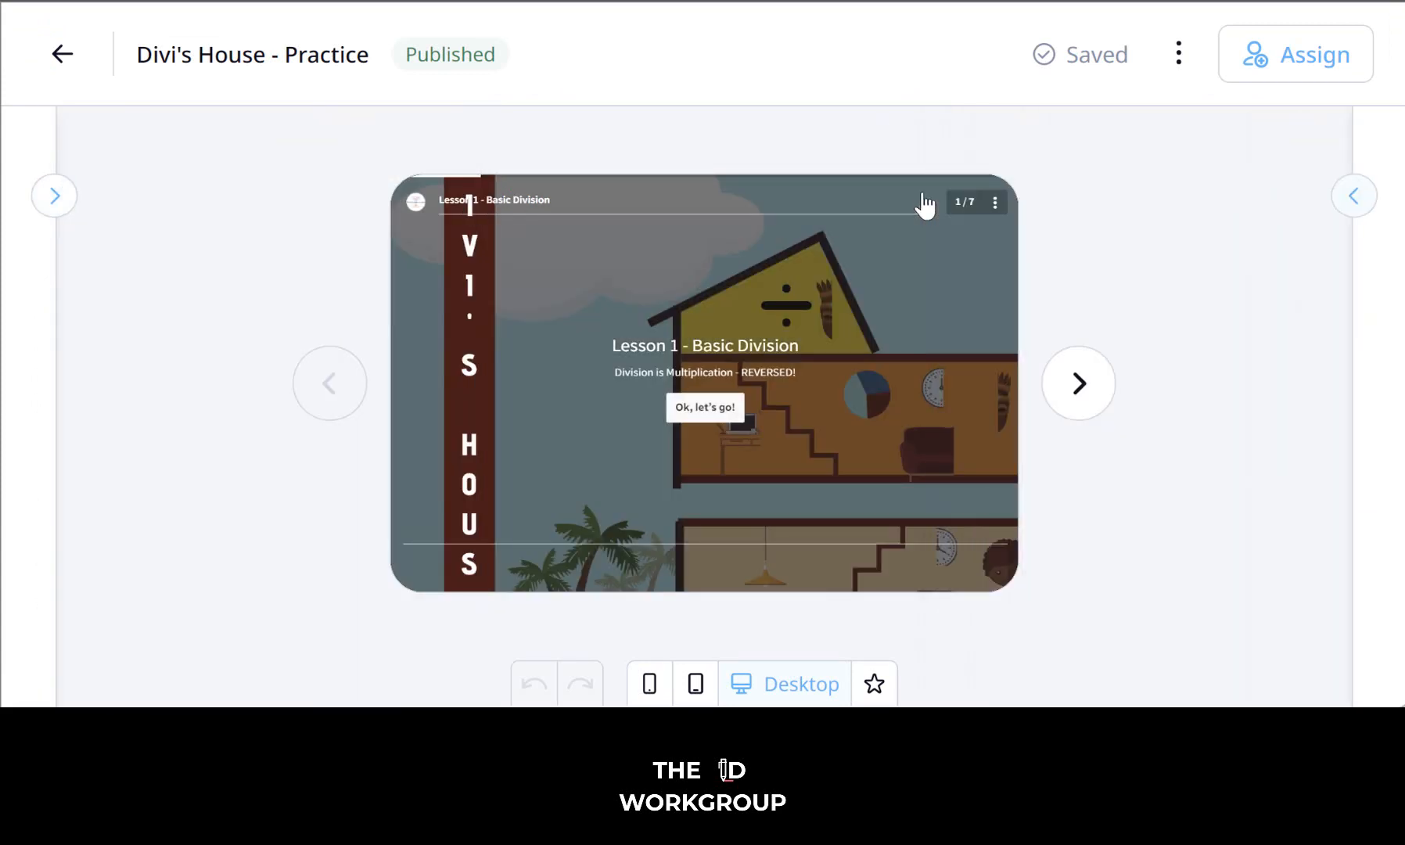
Step: Advance the Lesson 1 - Basic Division preview to the first long-division question and open its answer entry
{"action": "left_click", "coordinate": [699, 410]}
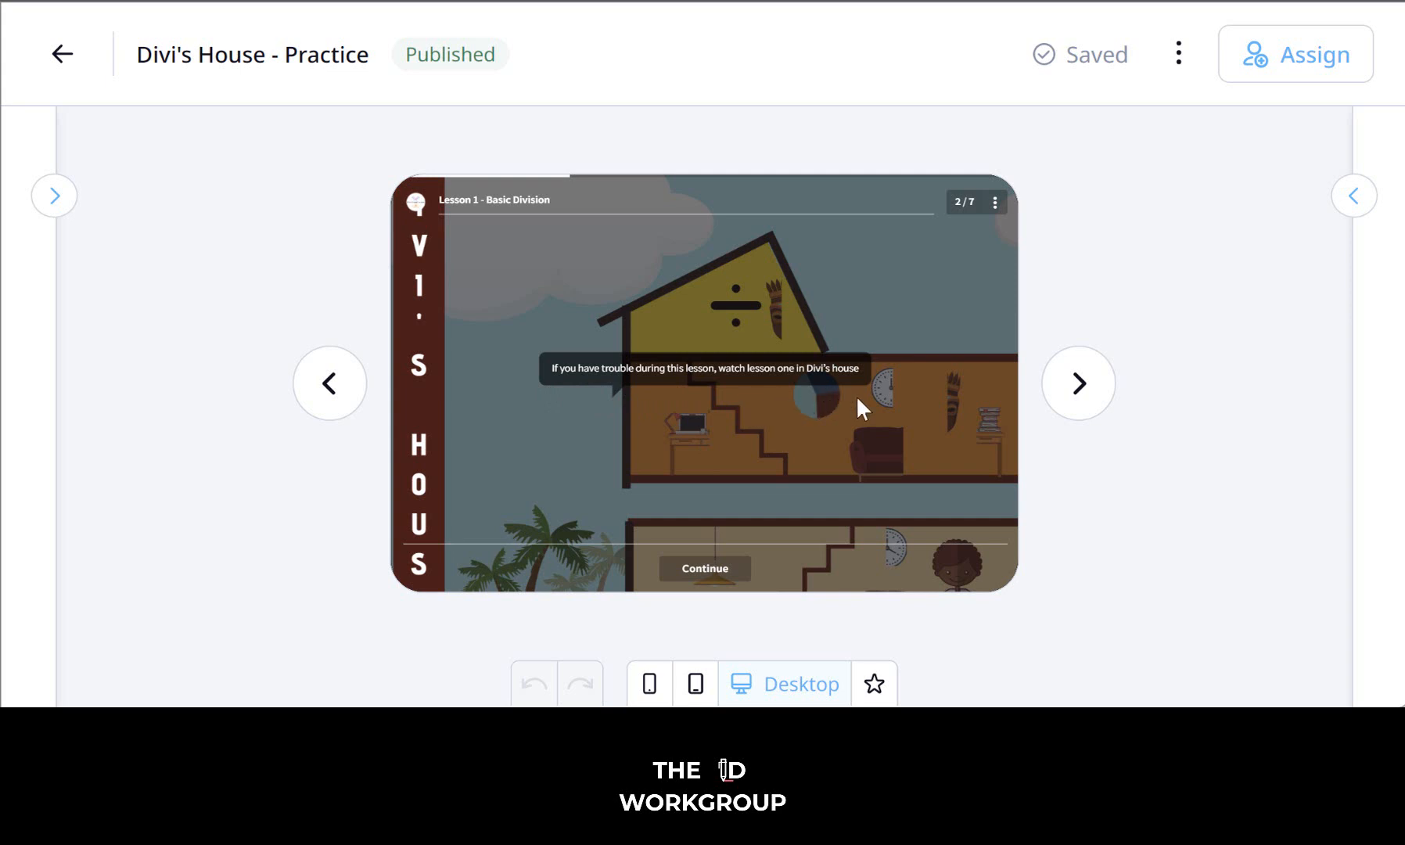
{"action": "left_click", "coordinate": [710, 571]}
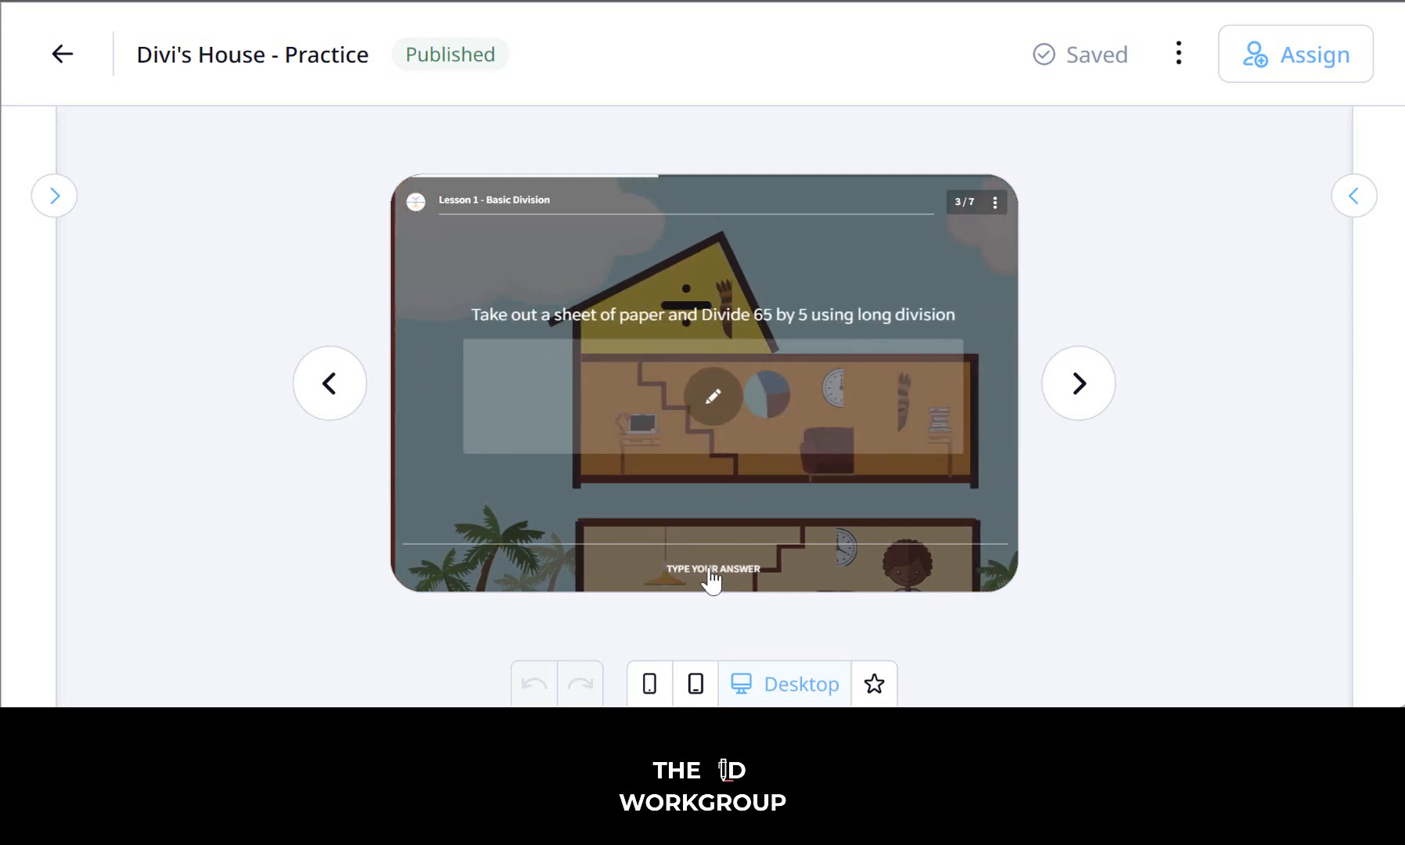
{"action": "left_click", "coordinate": [709, 407]}
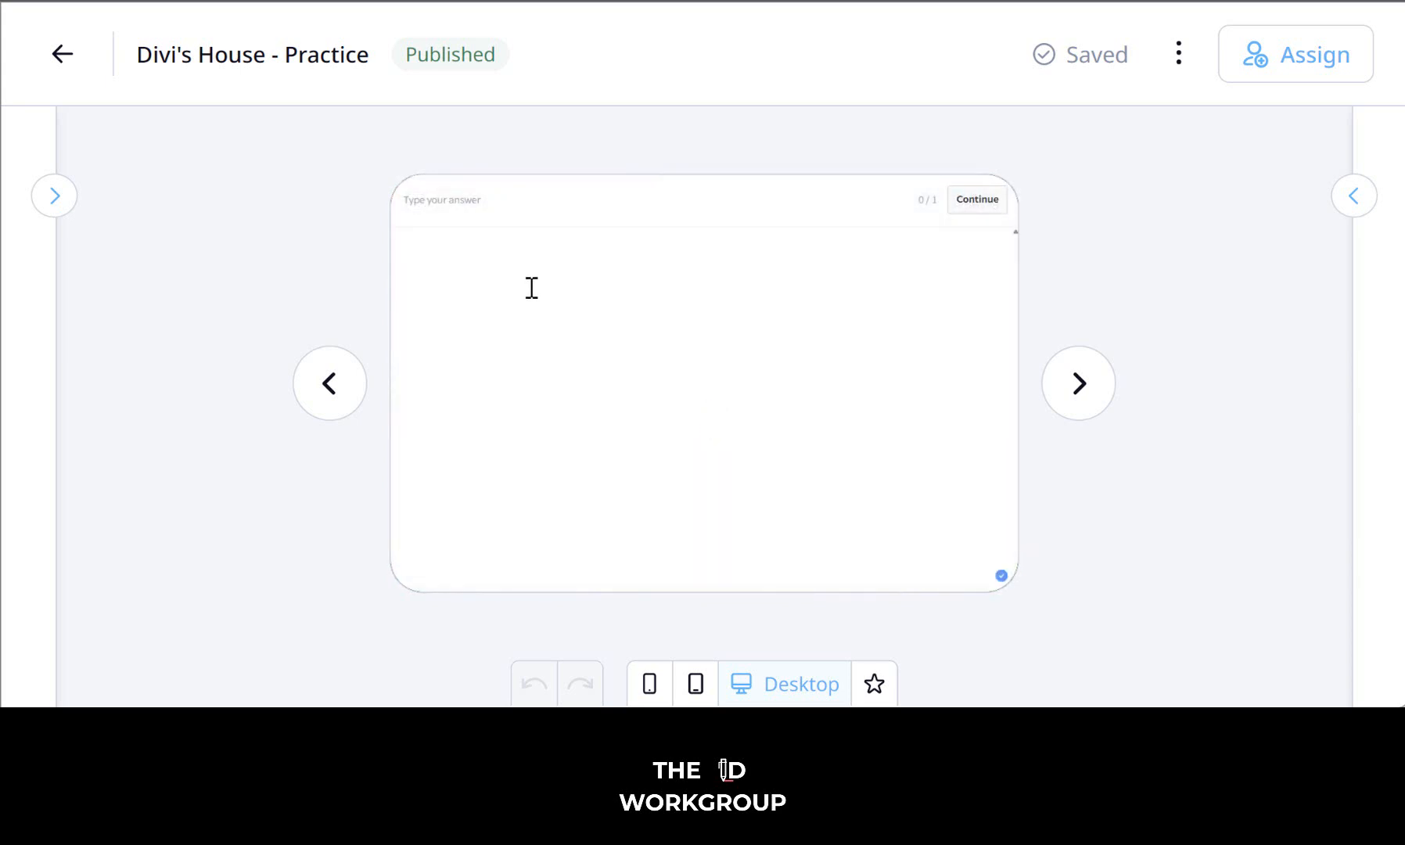
Step: Try entering 5 and 4 on separate lines as the answer, clear the entry and leave the course
{"action": "type", "text": "5"}
{"action": "key", "text": "Return"}
{"action": "type", "text": "4"}
{"action": "key", "text": "BackSpace"}
{"action": "key", "text": "BackSpace"}
{"action": "key", "text": "BackSpace"}
{"action": "left_click", "coordinate": [62, 53]}
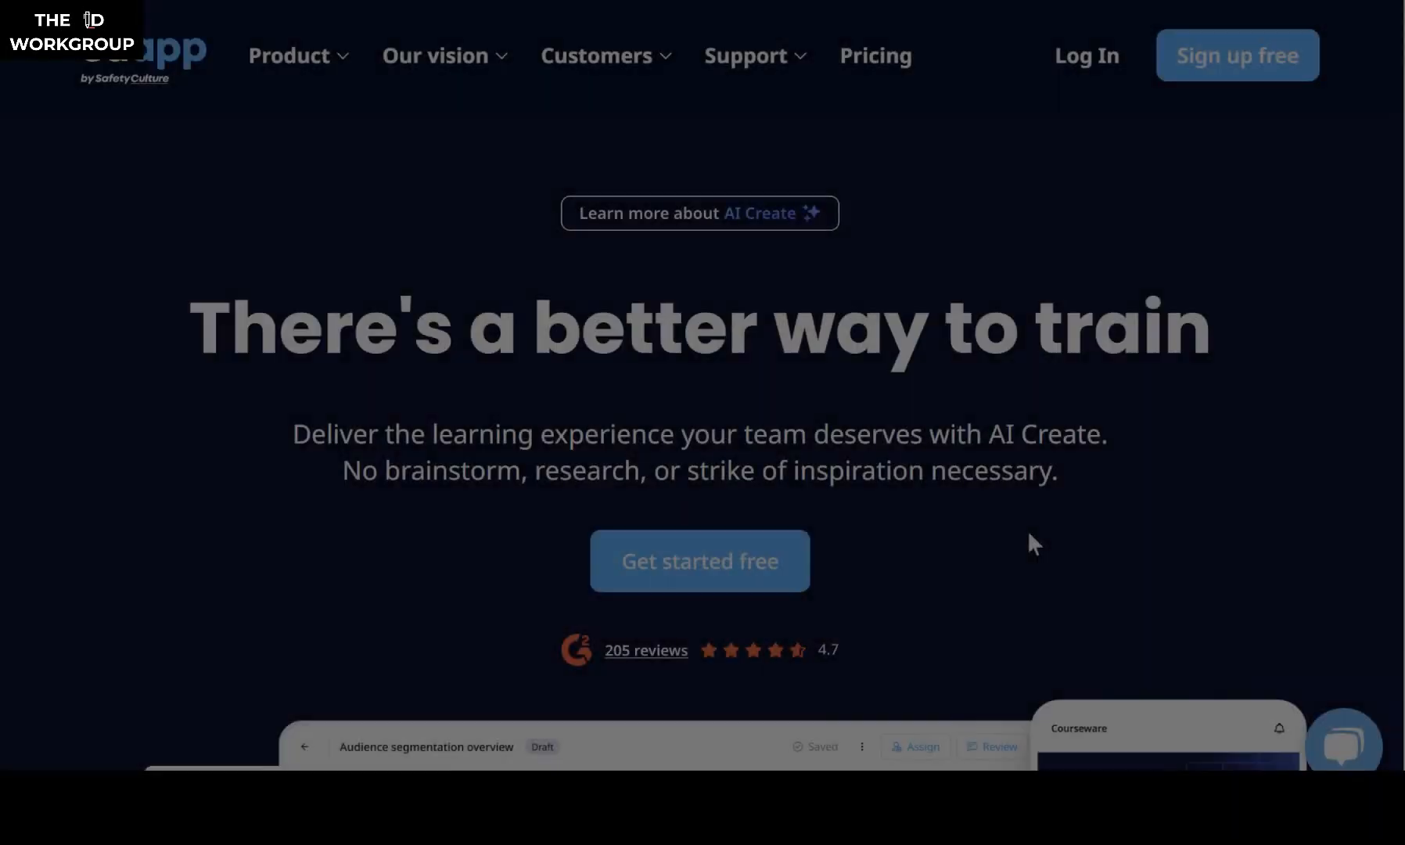
Step: Examine the EdApp homepage's sections on the training journey, course library, creator tool and new feature
{"action": "scroll", "coordinate": [1029, 534], "scroll_direction": "down", "scroll_amount": 3}
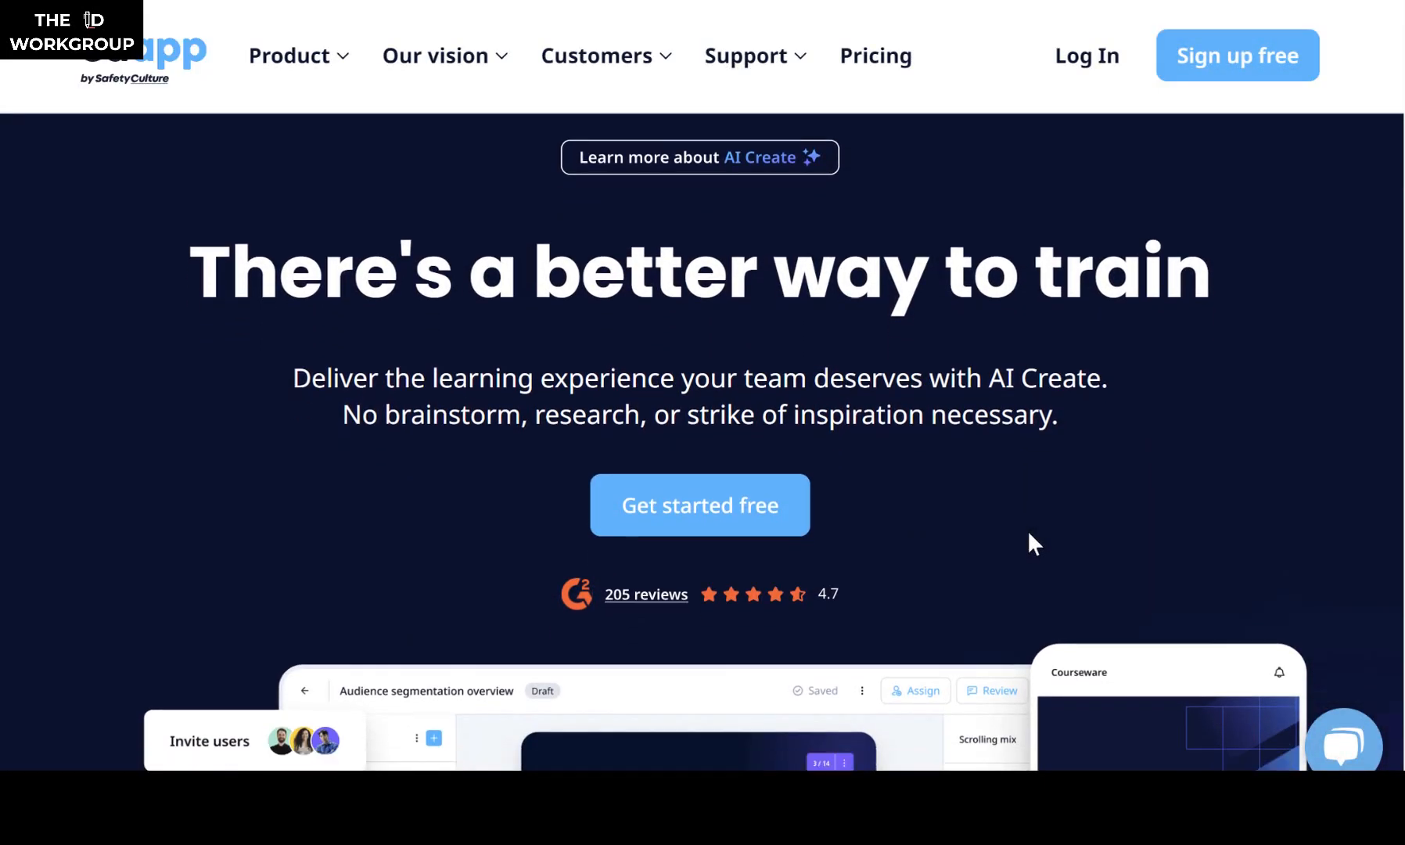
{"action": "scroll", "coordinate": [1029, 534], "scroll_direction": "down", "scroll_amount": 5}
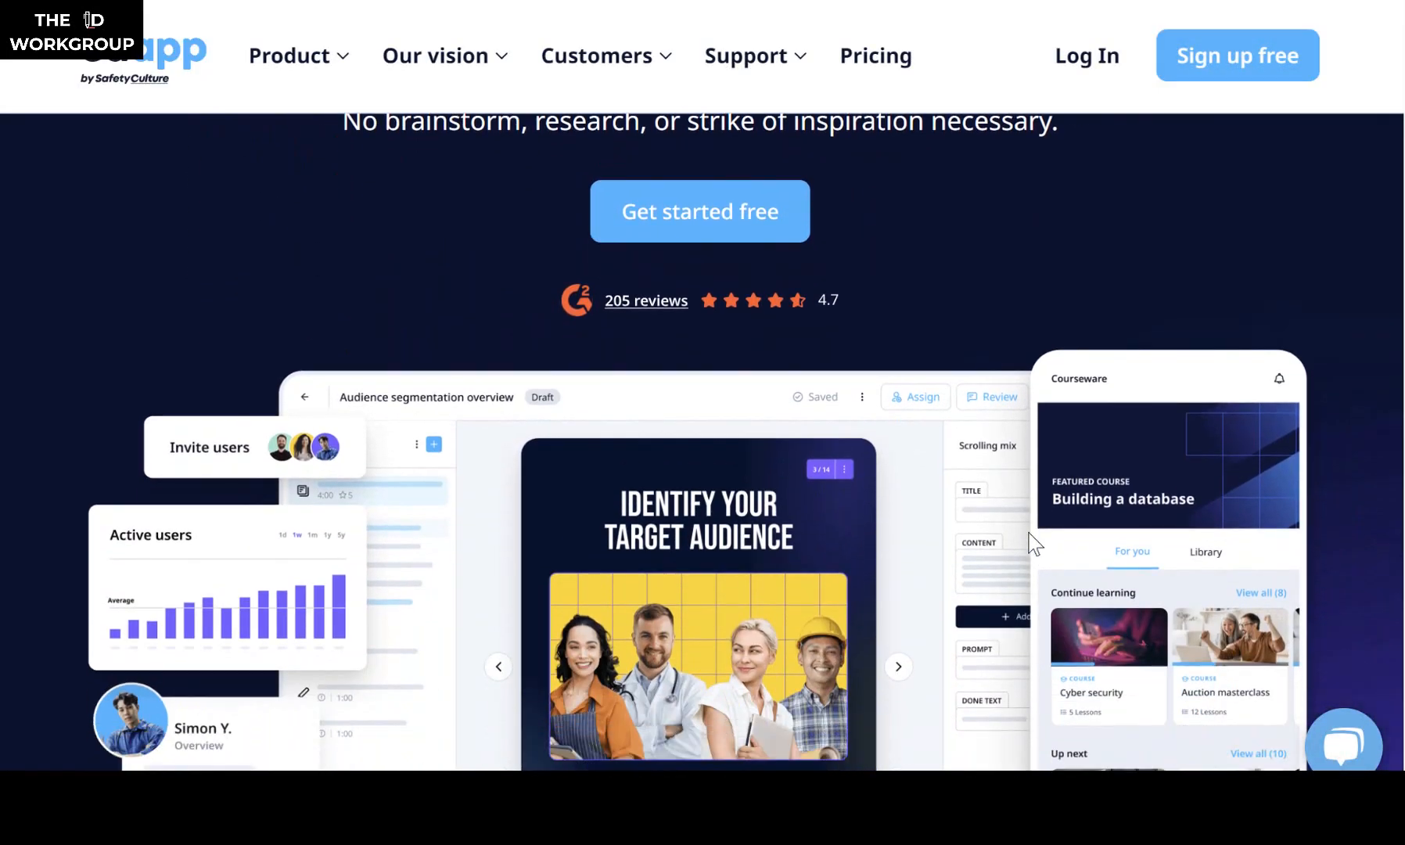
{"action": "scroll", "coordinate": [1029, 535], "scroll_direction": "down", "scroll_amount": 8}
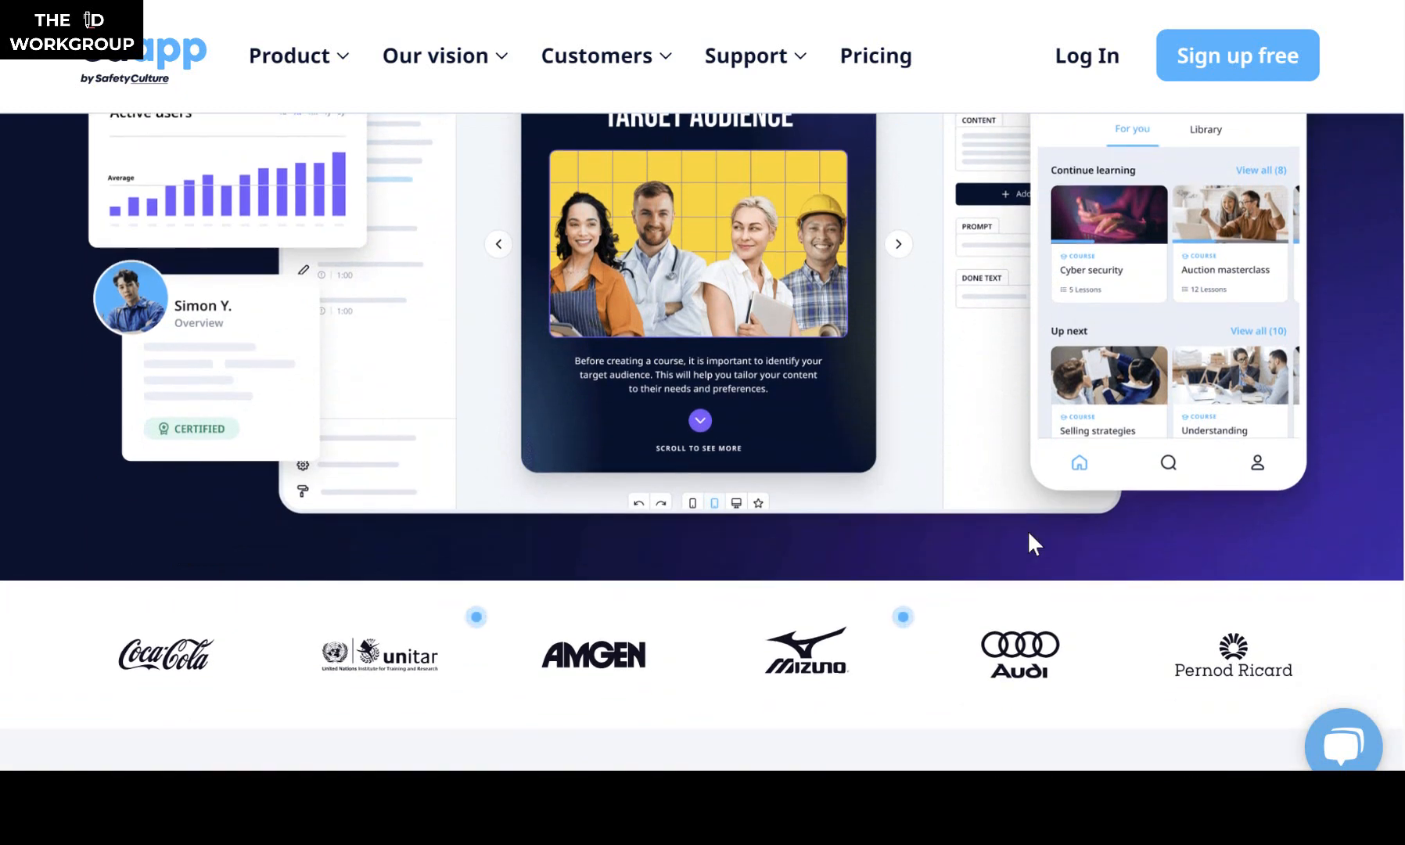
{"action": "scroll", "coordinate": [1032, 544], "scroll_direction": "down", "scroll_amount": 7}
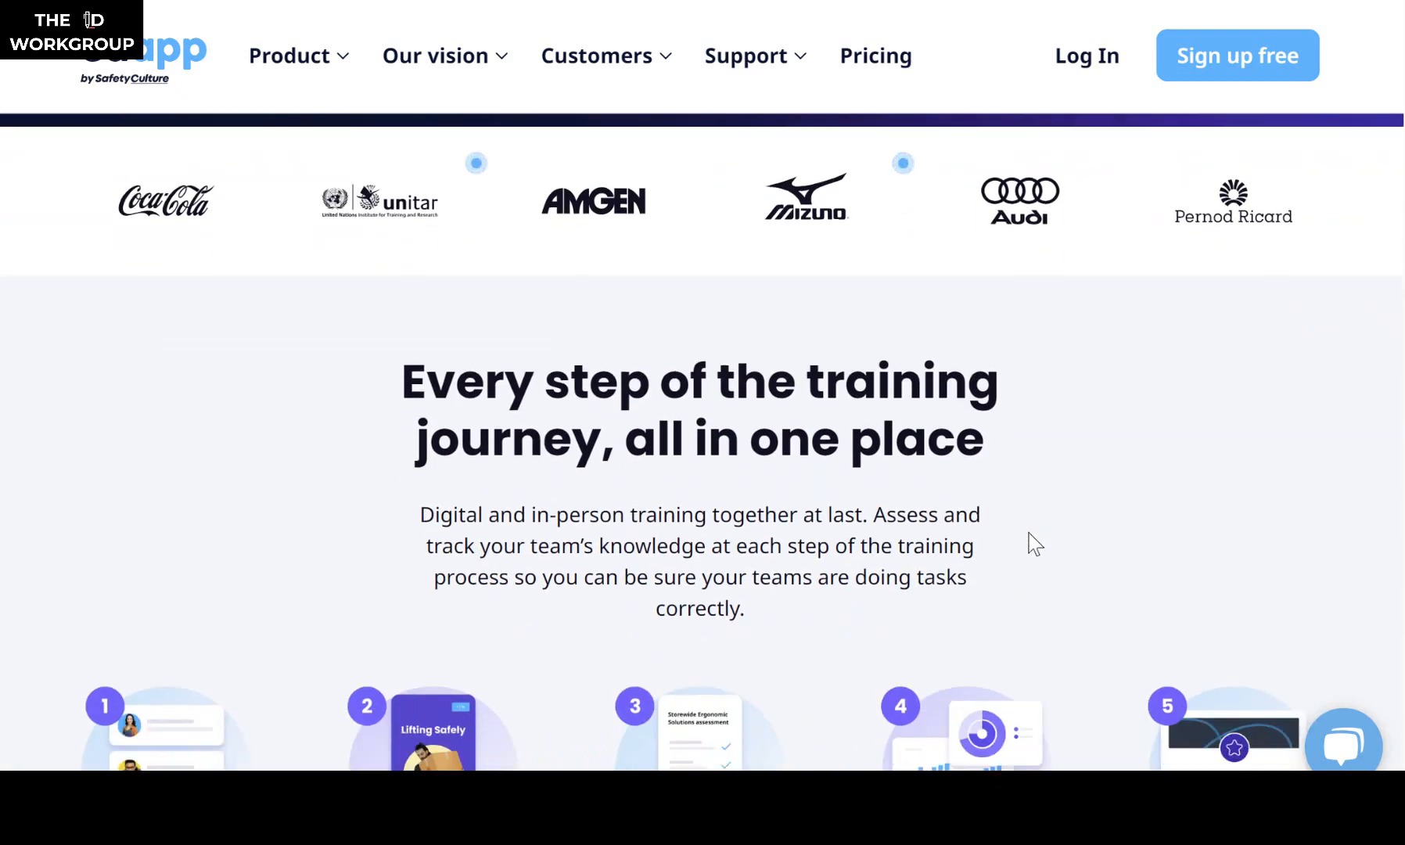
{"action": "scroll", "coordinate": [1034, 542], "scroll_direction": "down", "scroll_amount": 6}
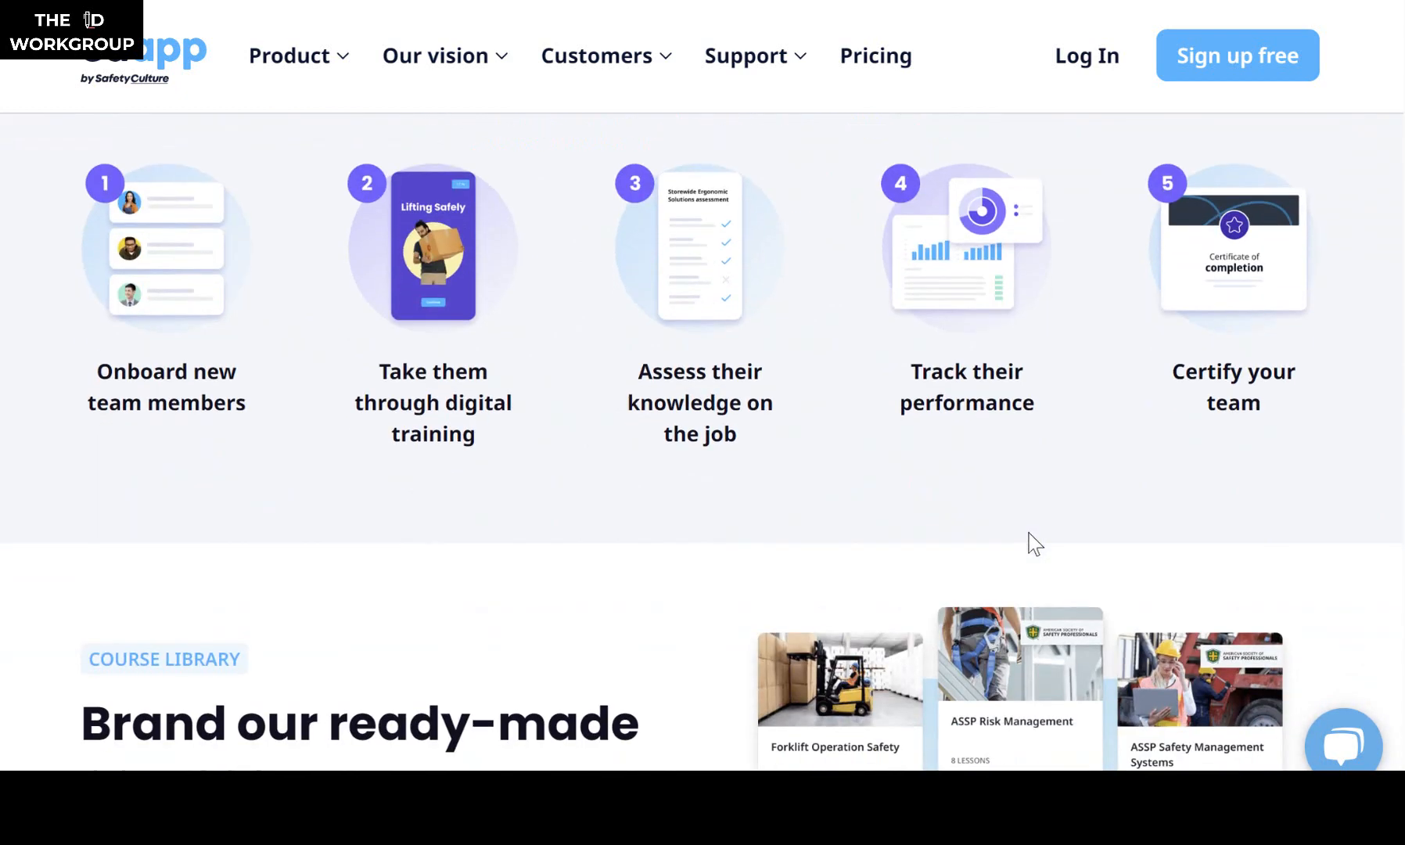
{"action": "scroll", "coordinate": [1035, 542], "scroll_direction": "down", "scroll_amount": 3}
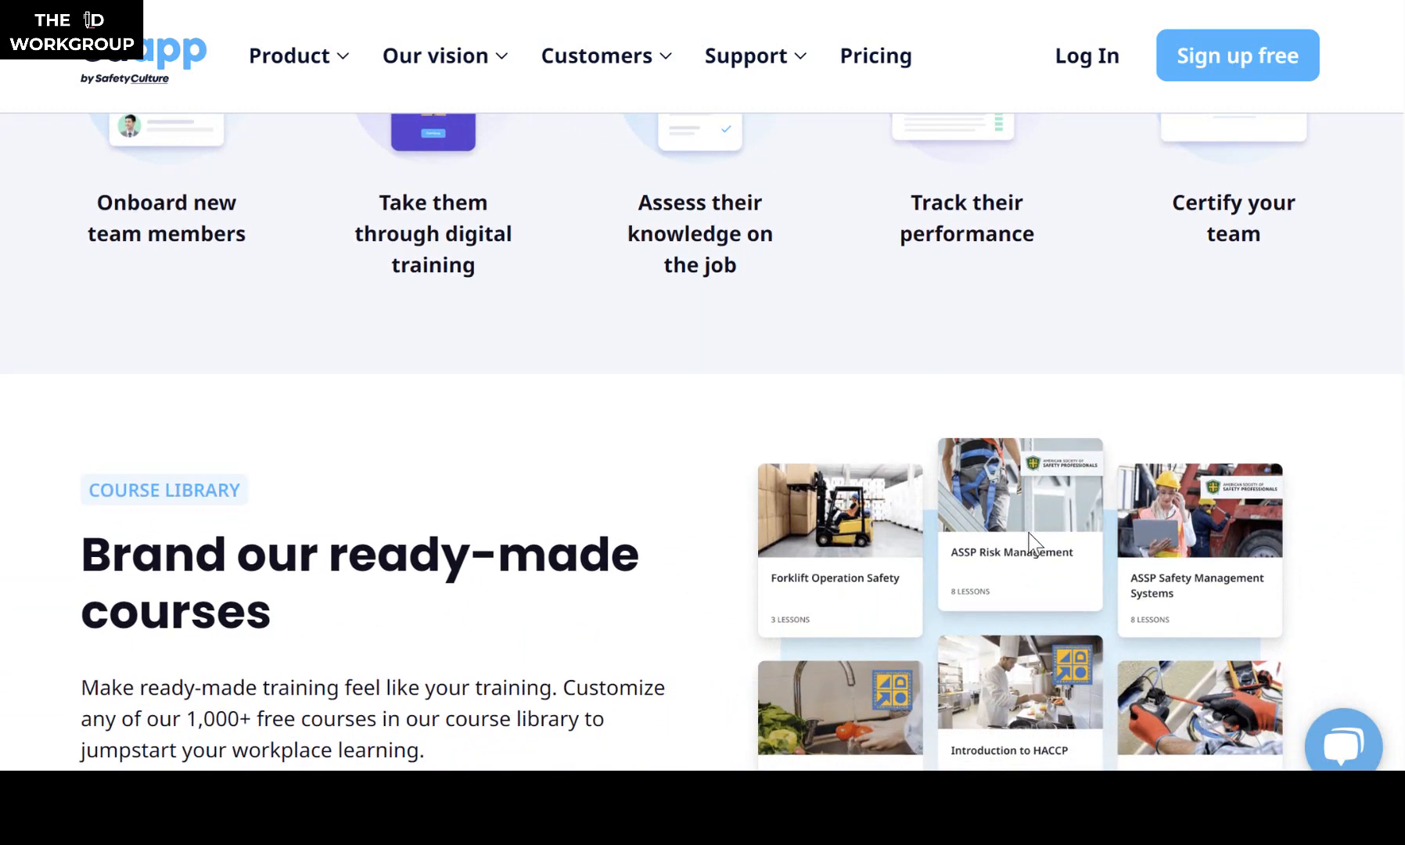
{"action": "scroll", "coordinate": [1036, 542], "scroll_direction": "down", "scroll_amount": 5}
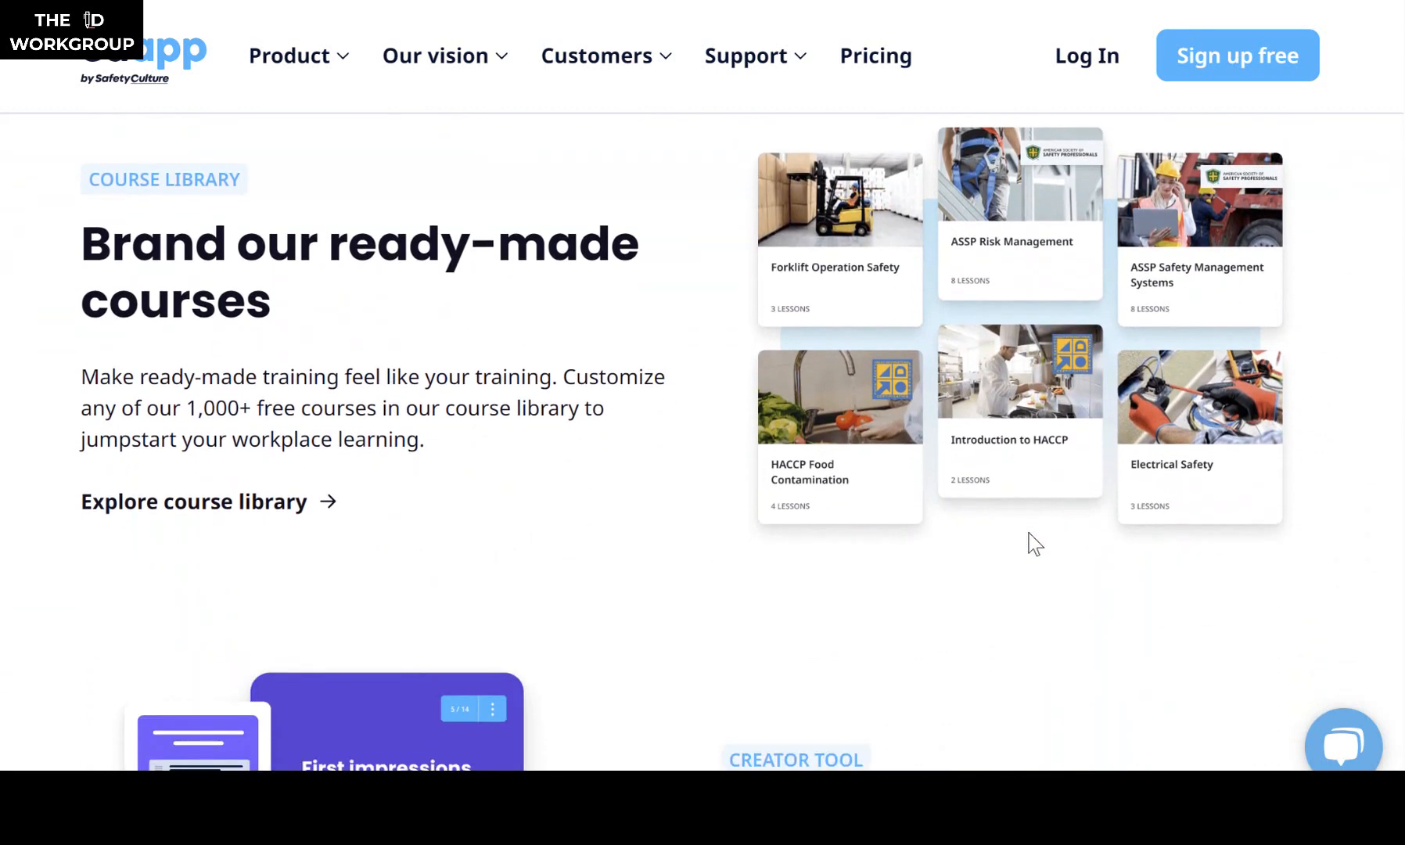
{"action": "scroll", "coordinate": [1035, 542], "scroll_direction": "down", "scroll_amount": 6}
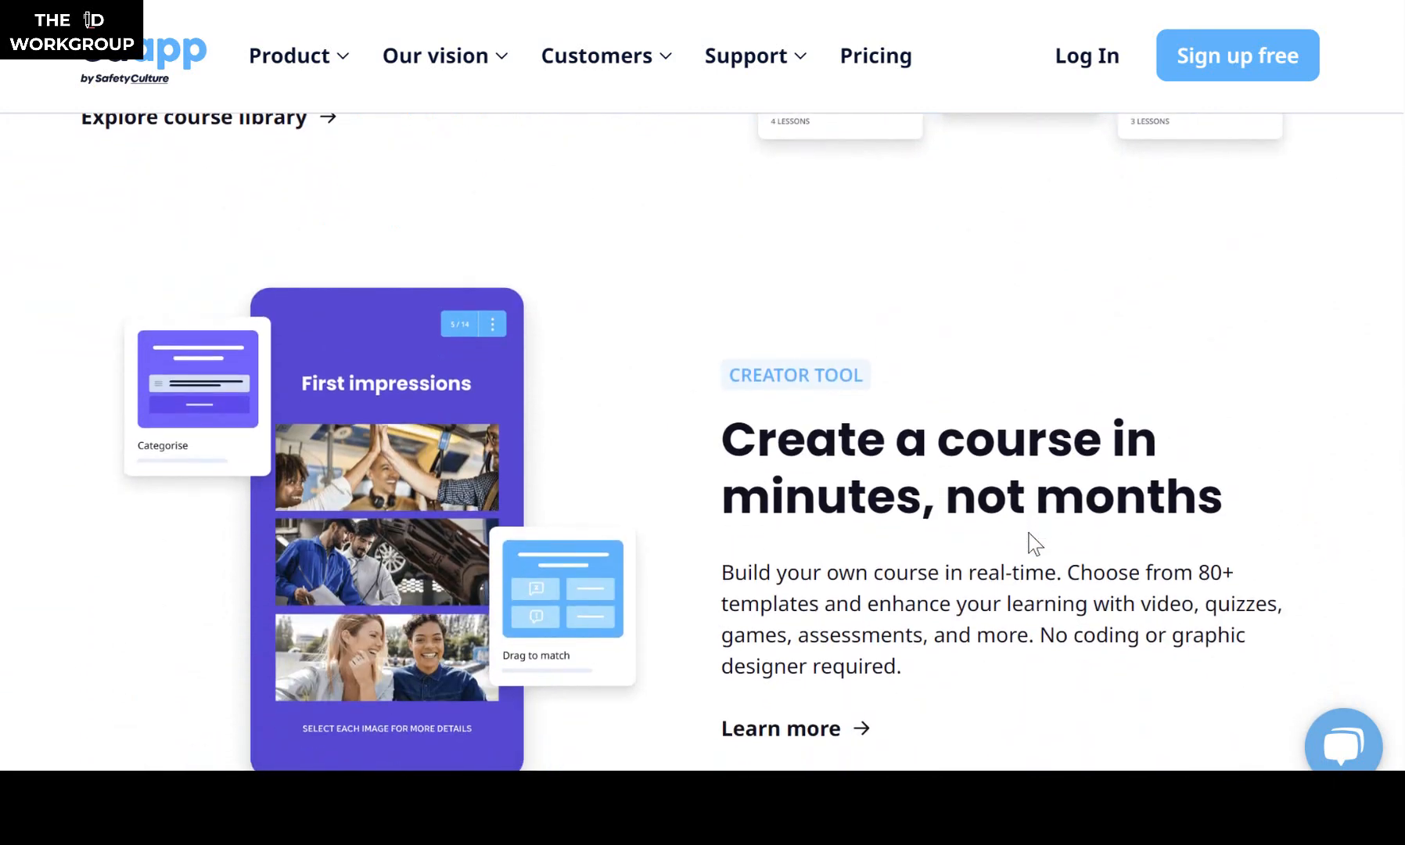
{"action": "scroll", "coordinate": [1035, 543], "scroll_direction": "down", "scroll_amount": 5}
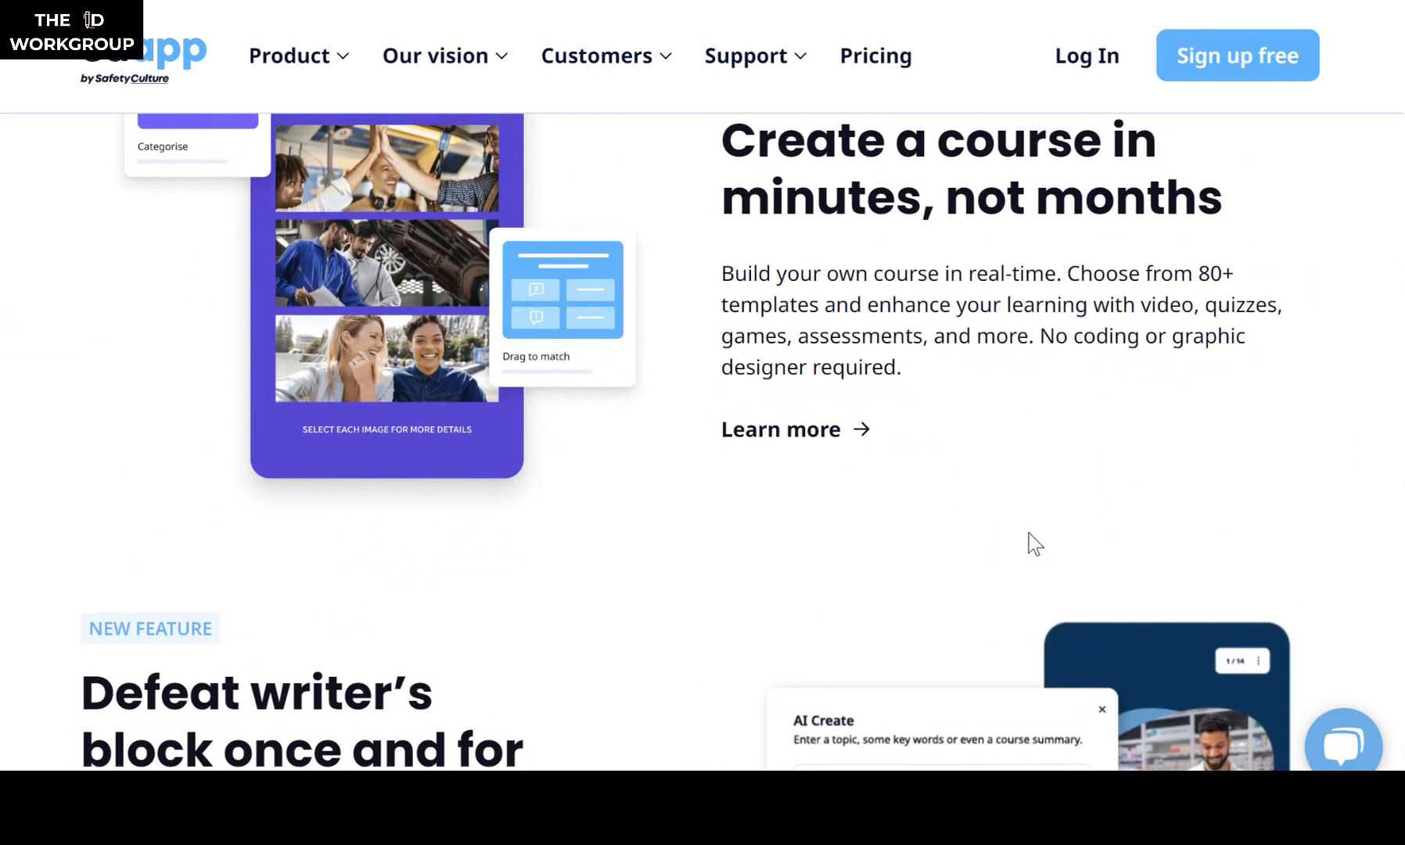
{"action": "scroll", "coordinate": [1035, 542], "scroll_direction": "down", "scroll_amount": 4}
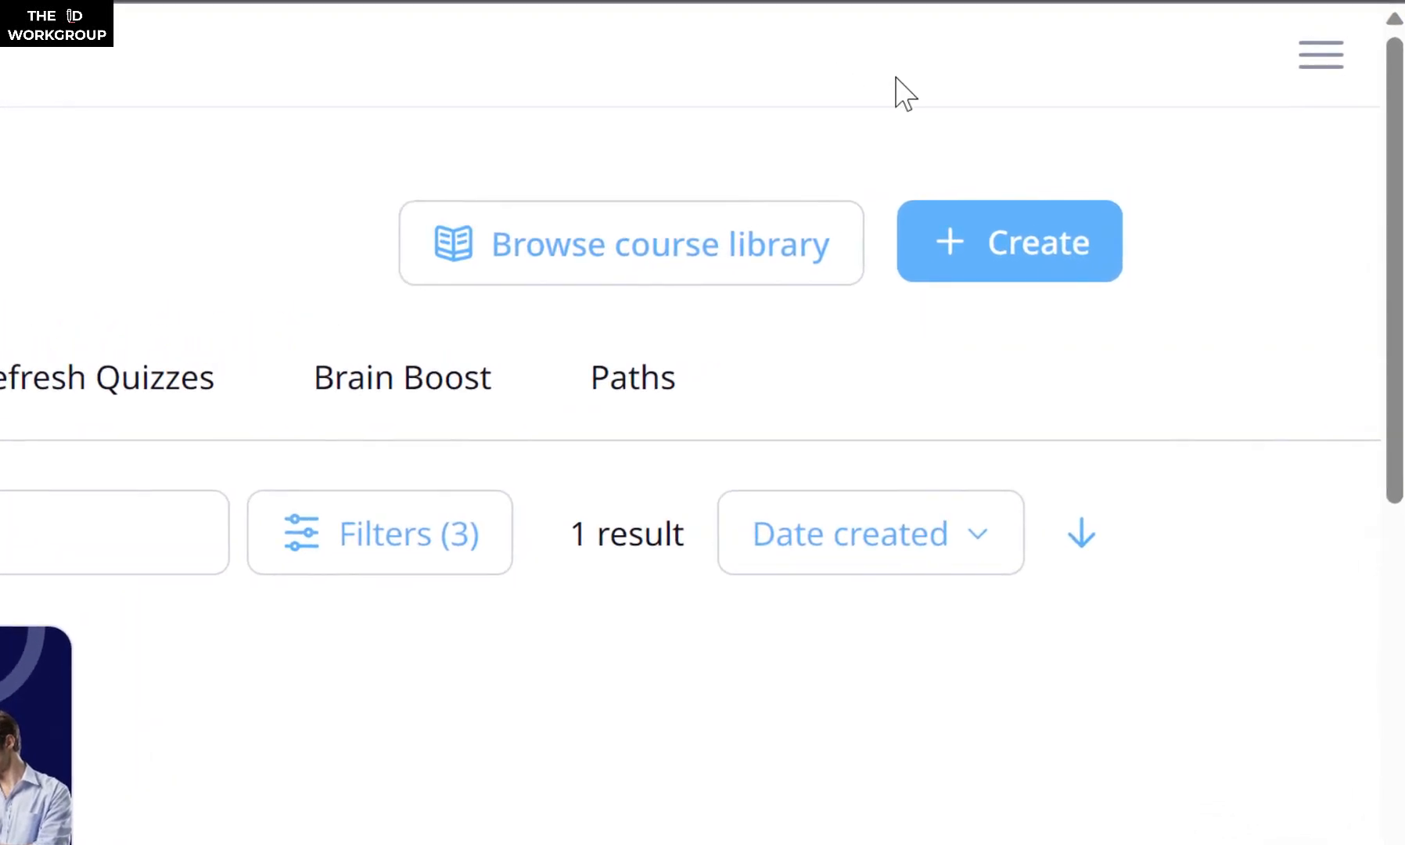
Step: Start a blank course and enter the course title How to Create Effective Learning Objectives
{"action": "left_click", "coordinate": [1004, 259]}
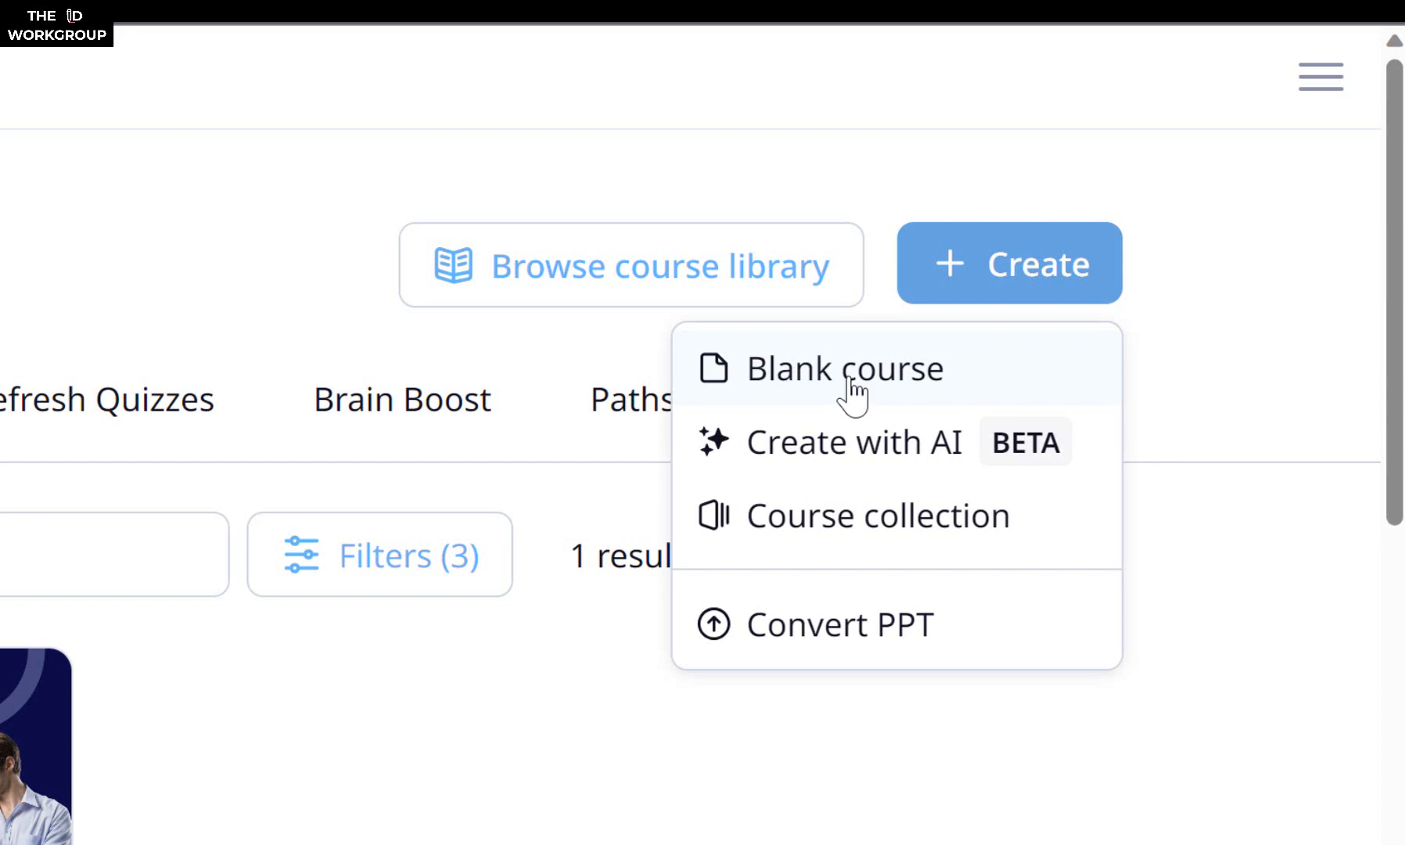
{"action": "left_click", "coordinate": [849, 381]}
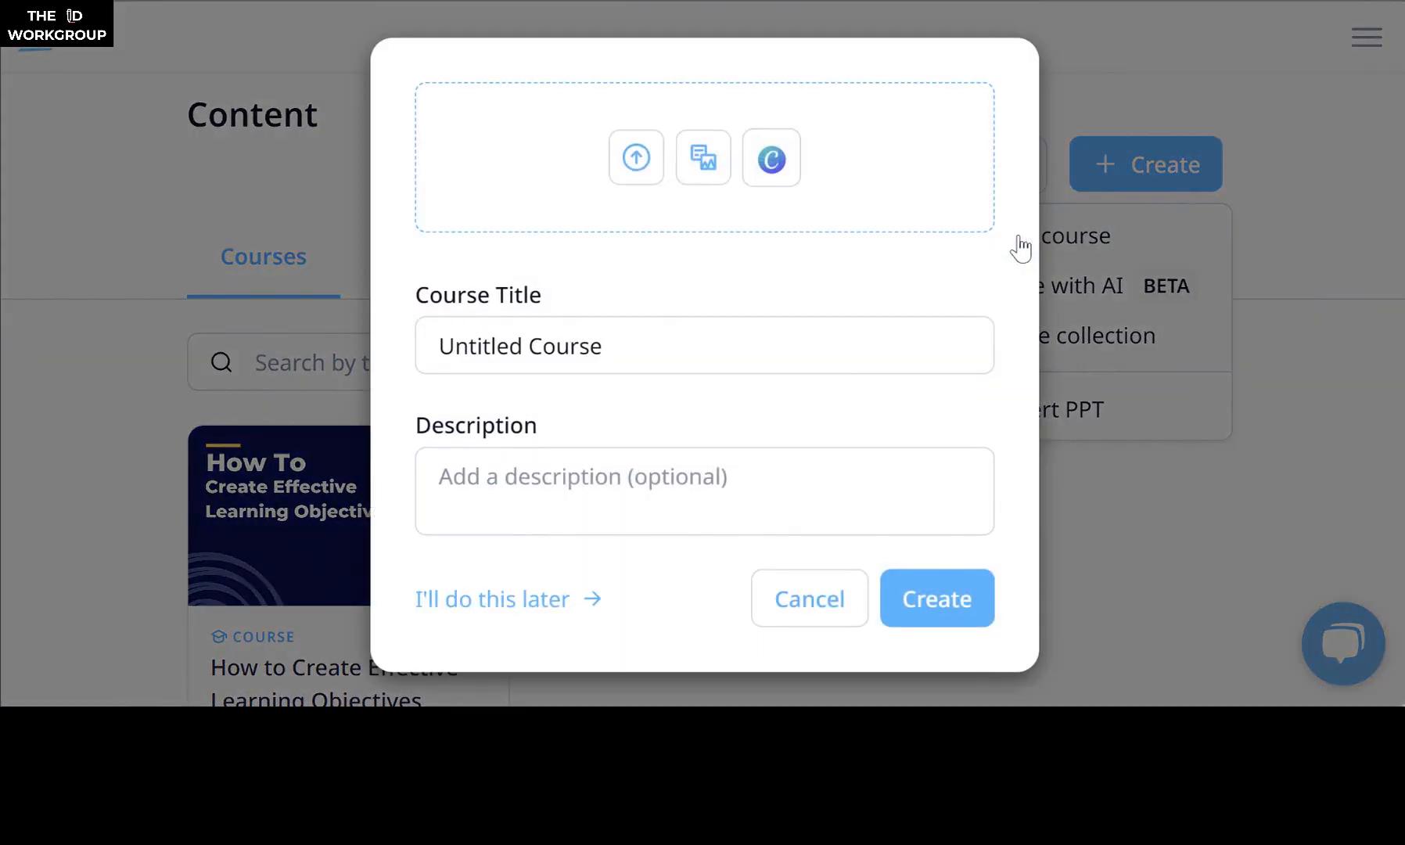
{"action": "left_click", "coordinate": [567, 344]}
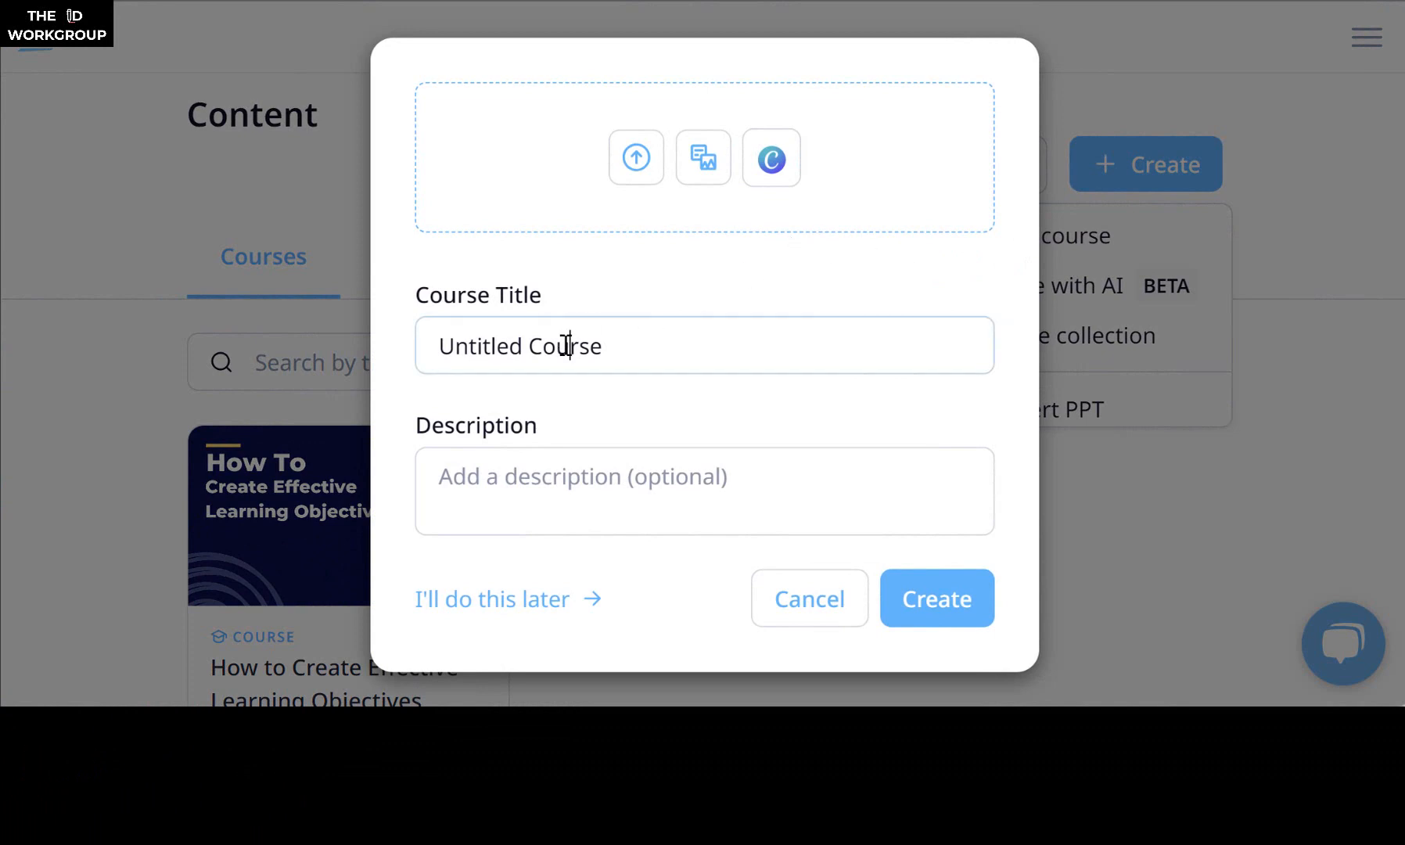
{"action": "double_click", "coordinate": [568, 344]}
{"action": "triple_click", "coordinate": [566, 345]}
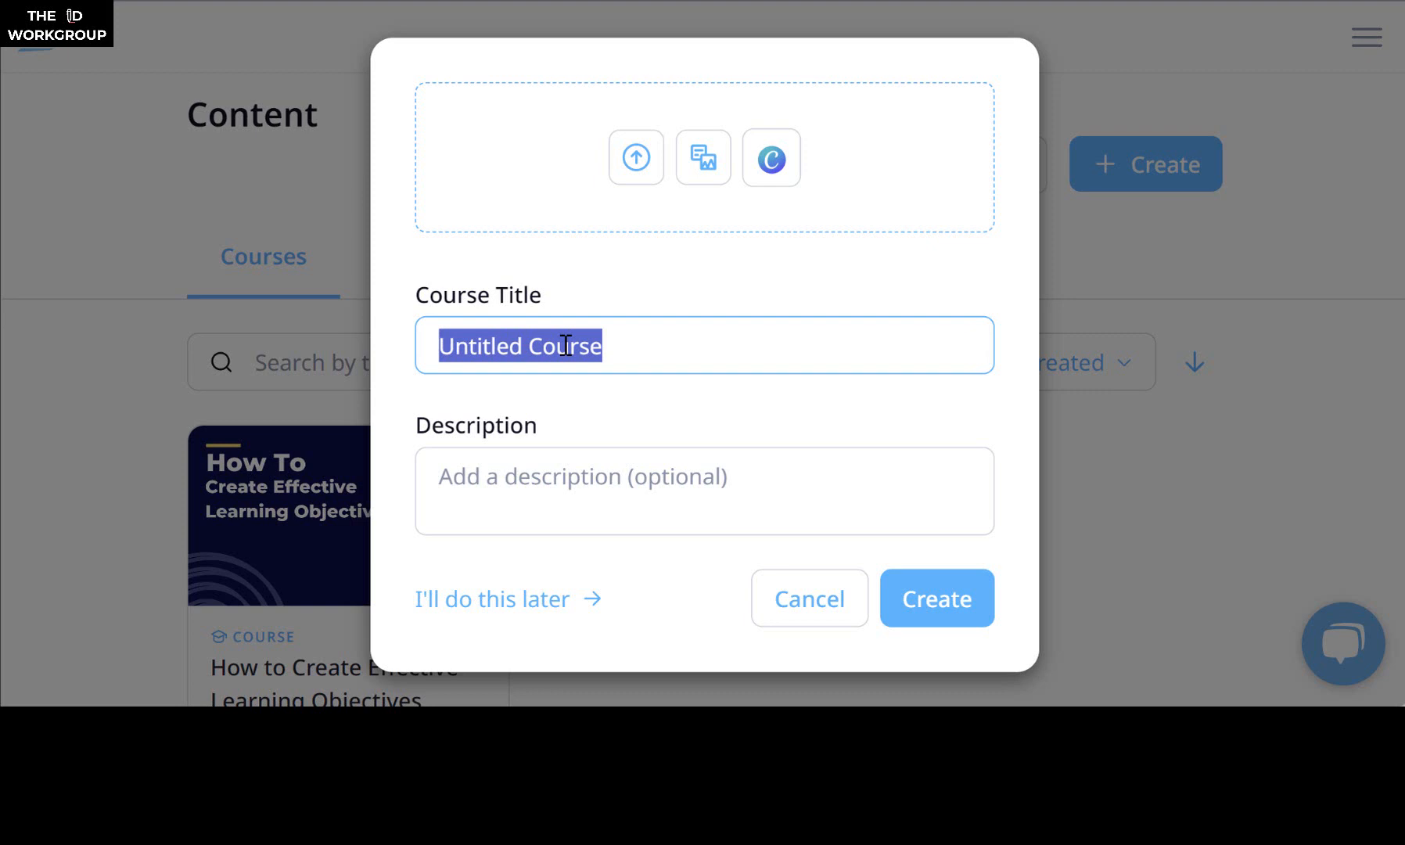
{"action": "type", "text": "How "}
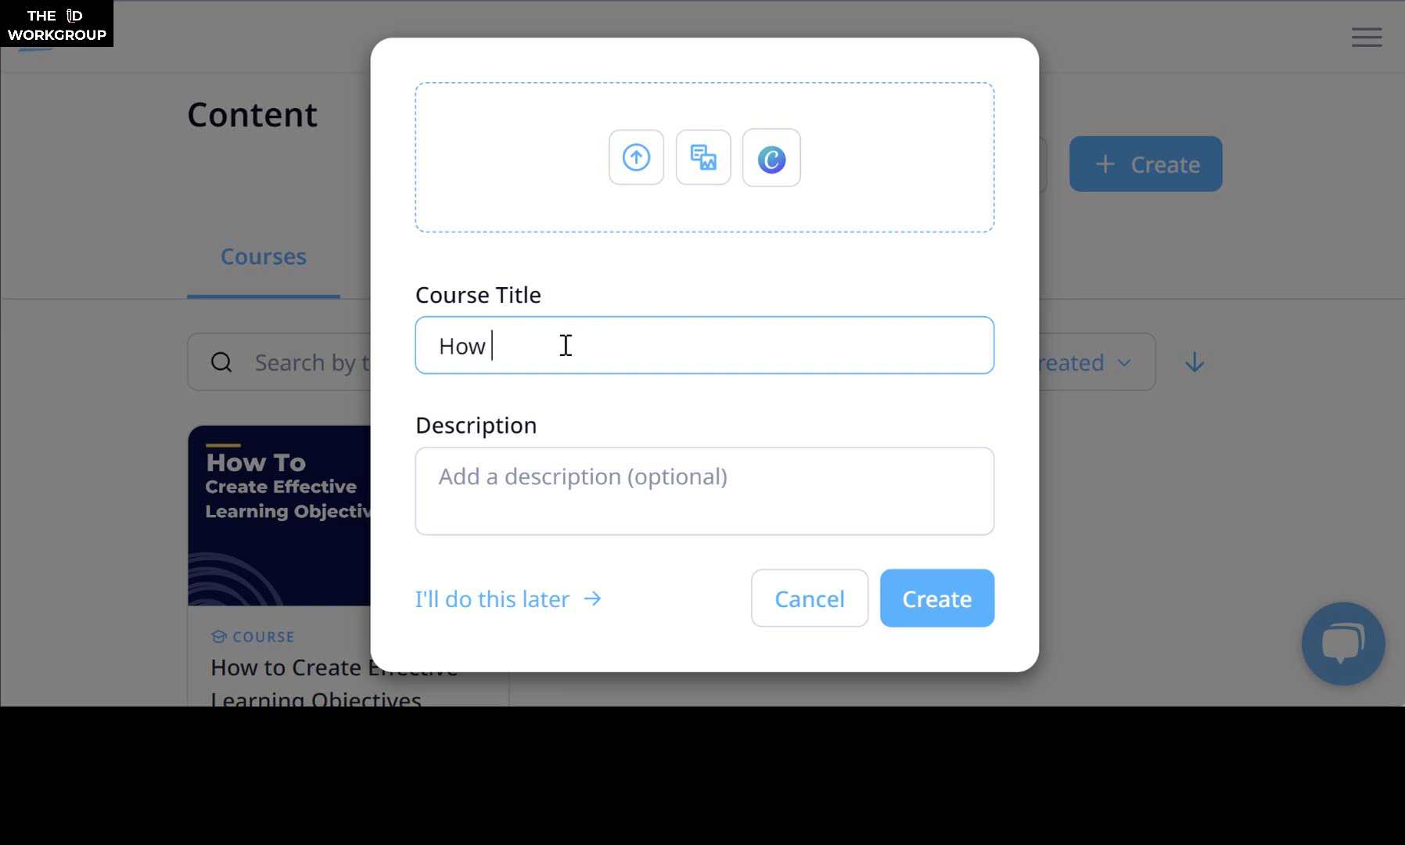
{"action": "type", "text": "to Create Effective "}
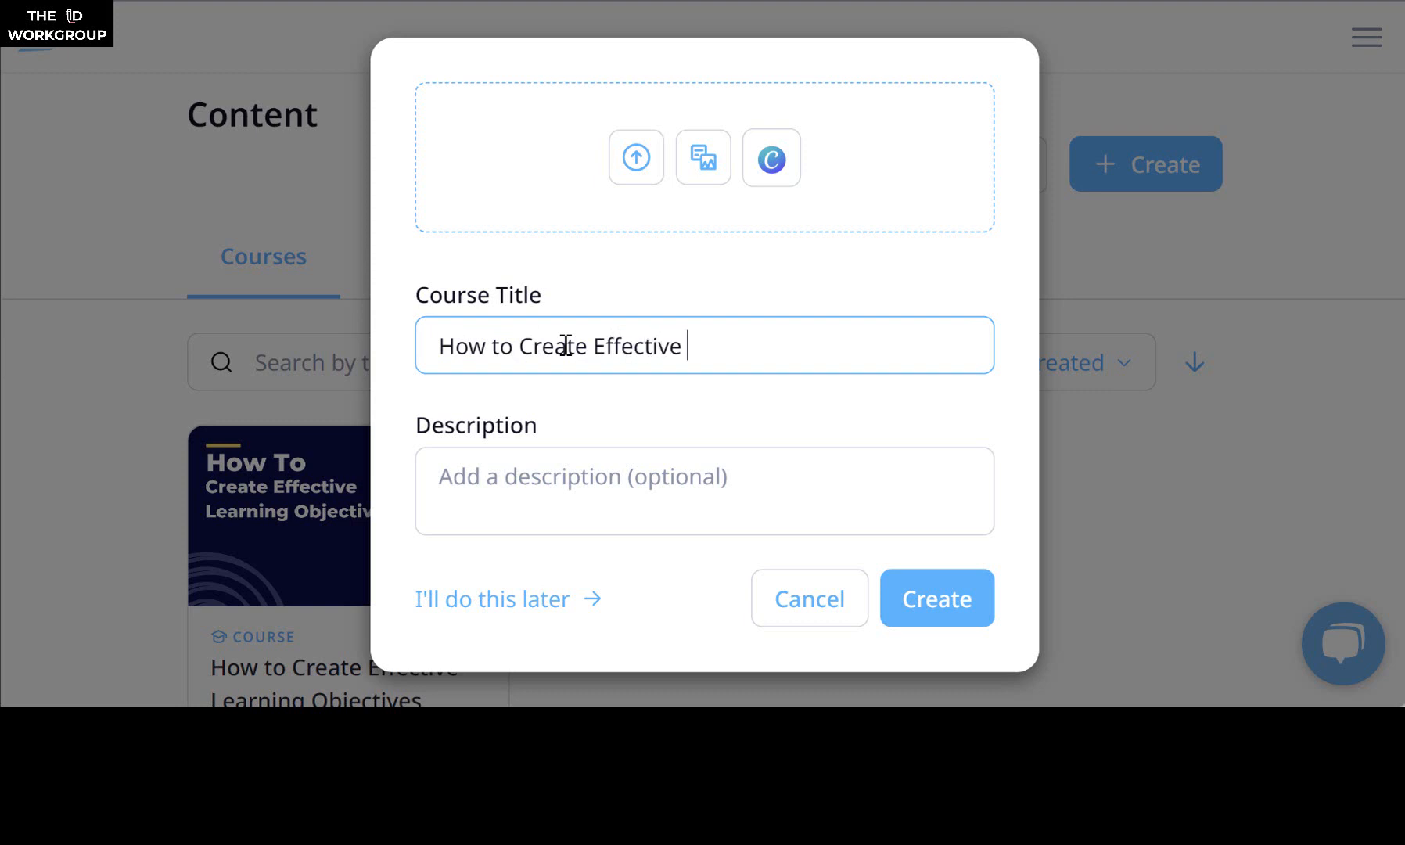
{"action": "type", "text": "Learning"}
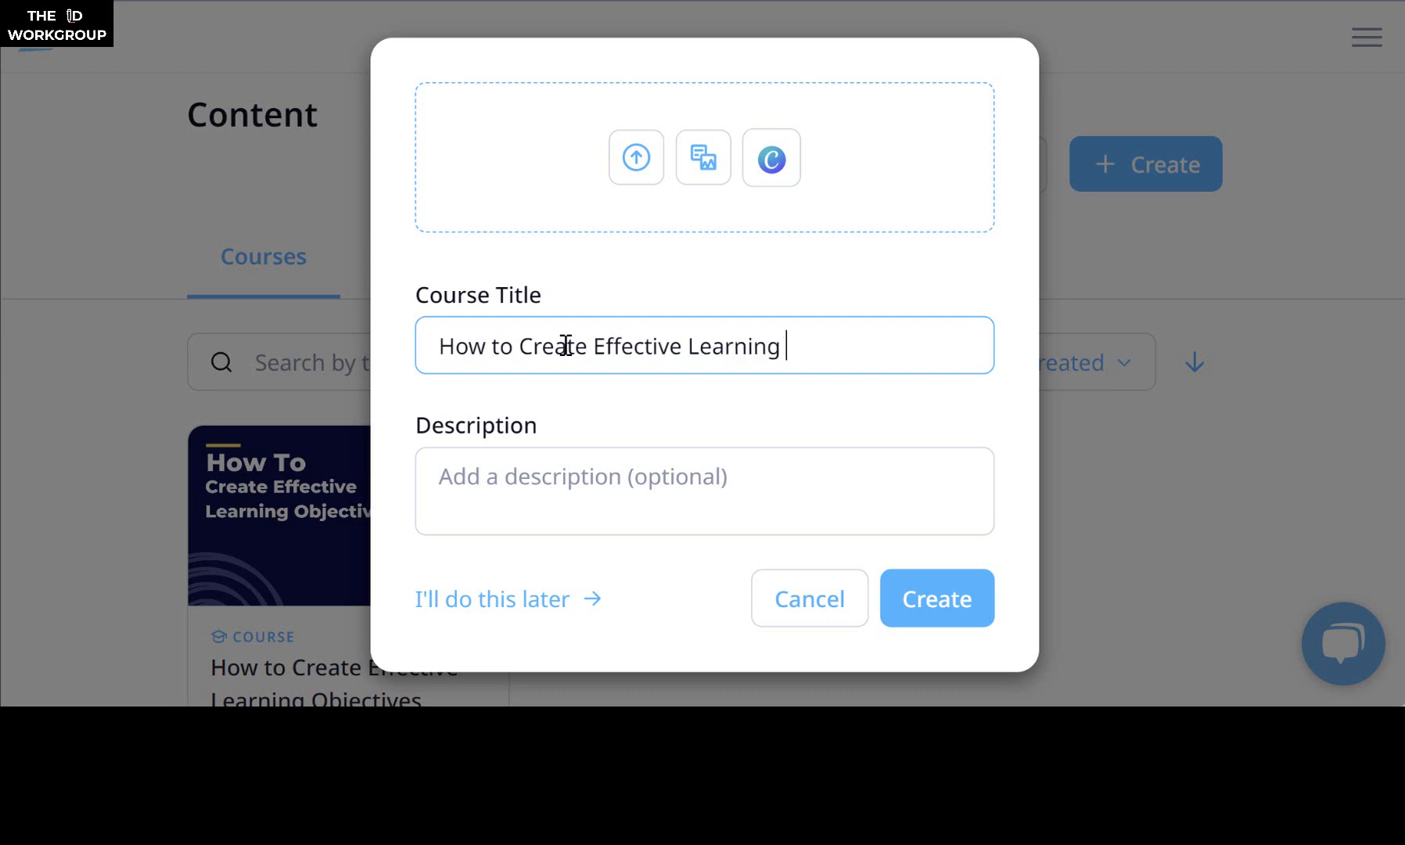
{"action": "type", "text": " Objectives"}
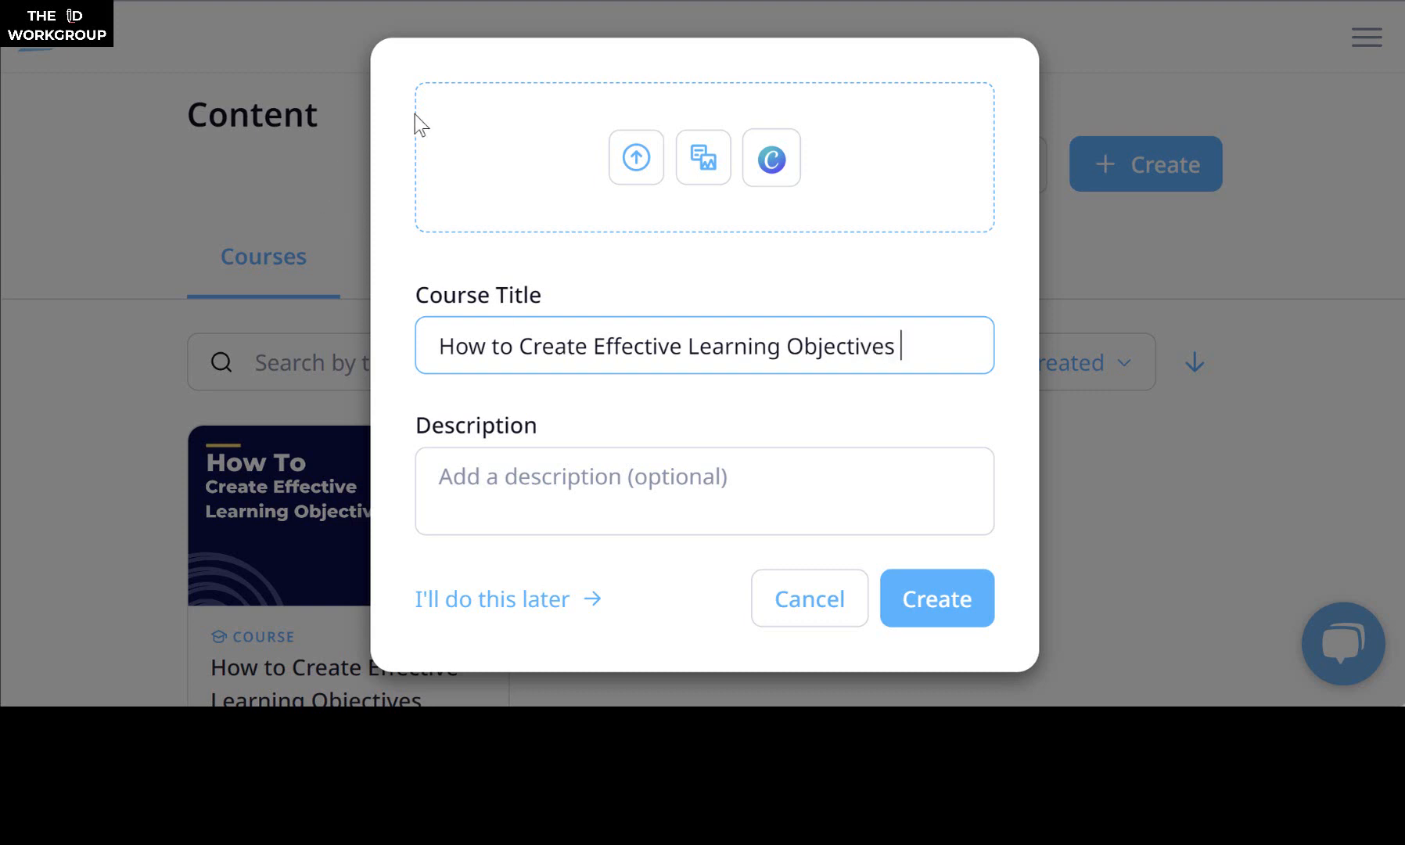
Step: Launch the Canva editor for the course cover image and accept its cookie request
{"action": "left_click", "coordinate": [445, 115]}
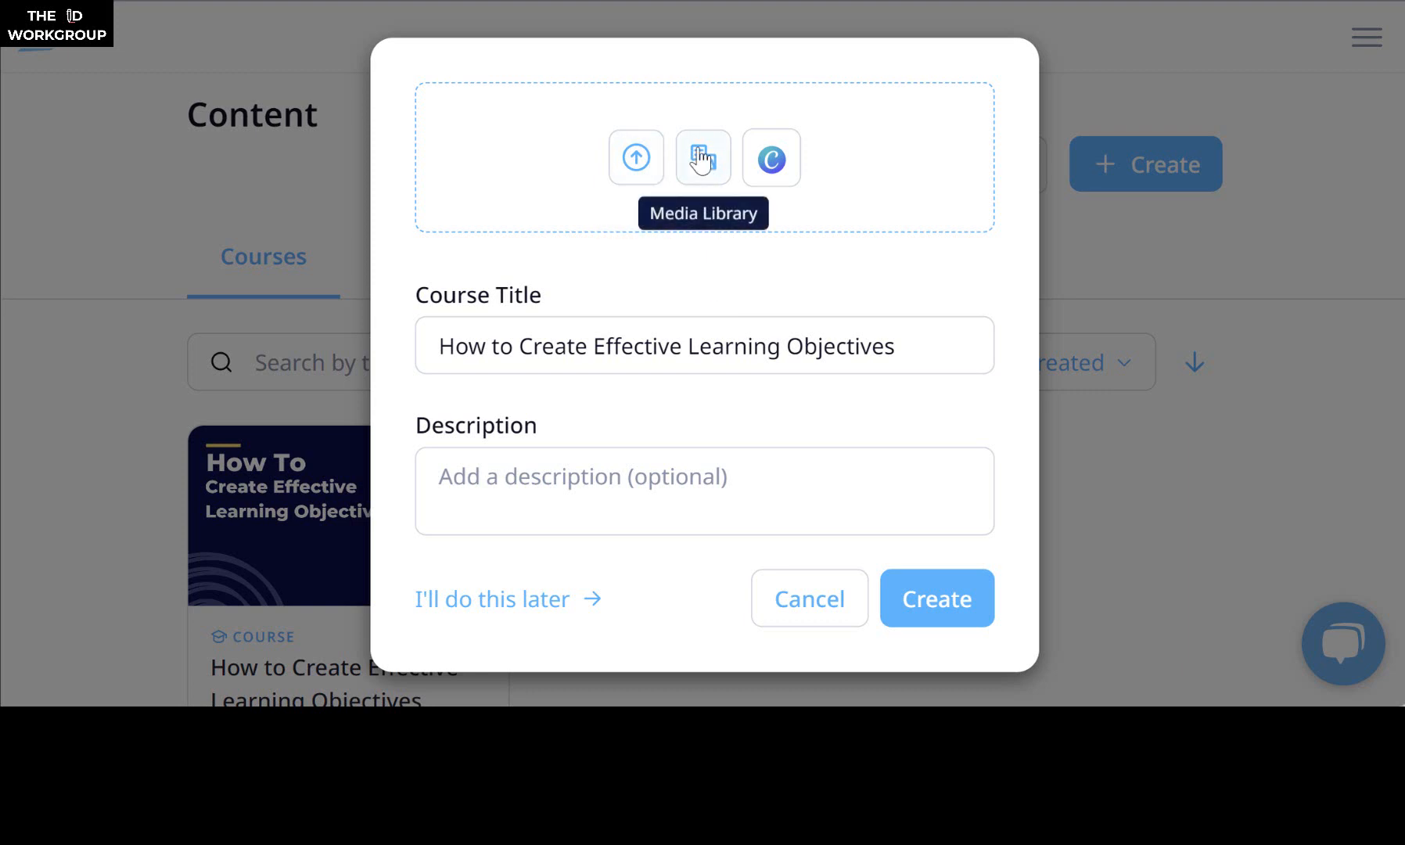
{"action": "left_click", "coordinate": [772, 163]}
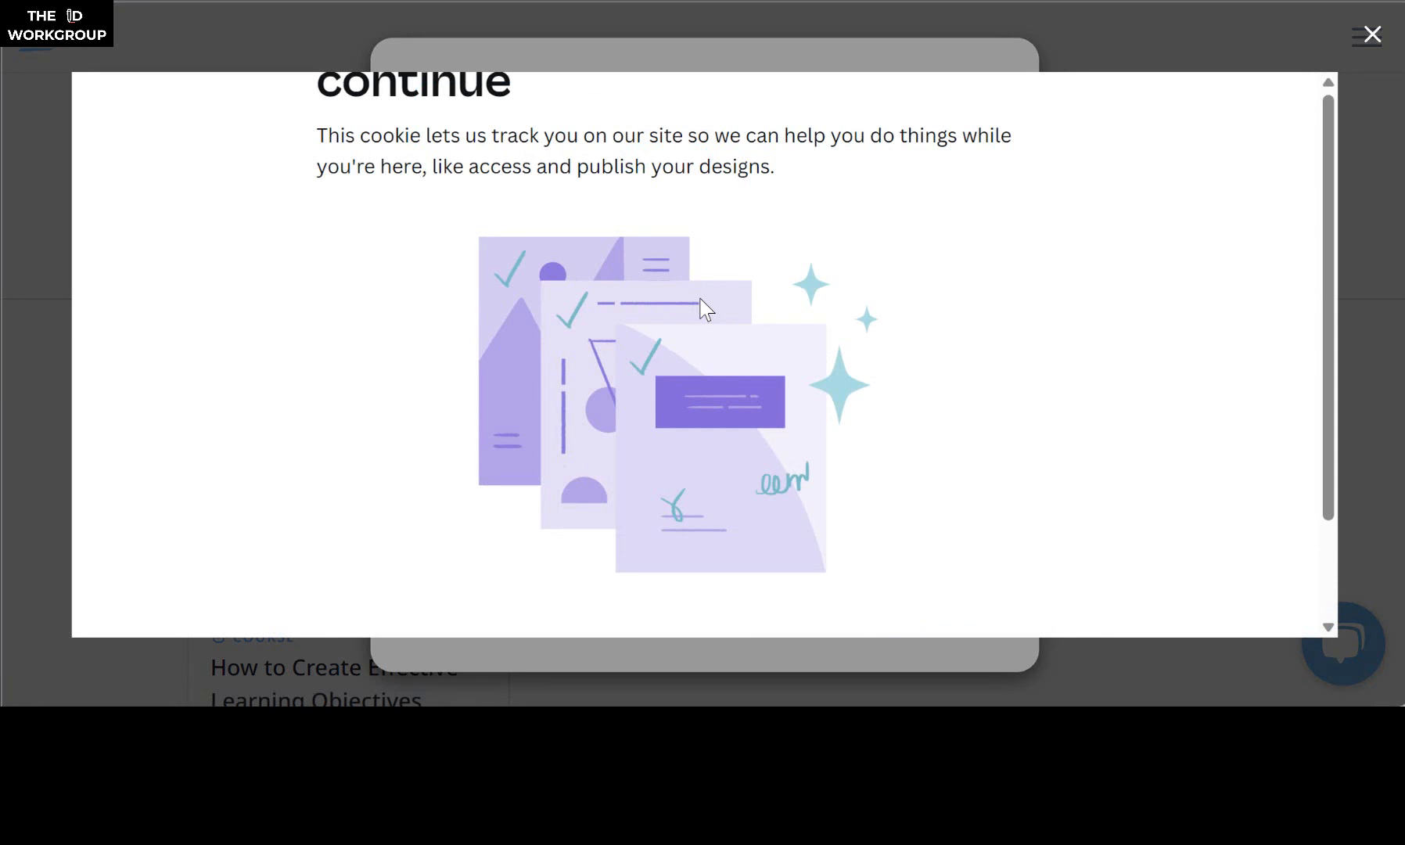
{"action": "scroll", "coordinate": [704, 307], "scroll_direction": "down", "scroll_amount": 3}
{"action": "left_click", "coordinate": [753, 558]}
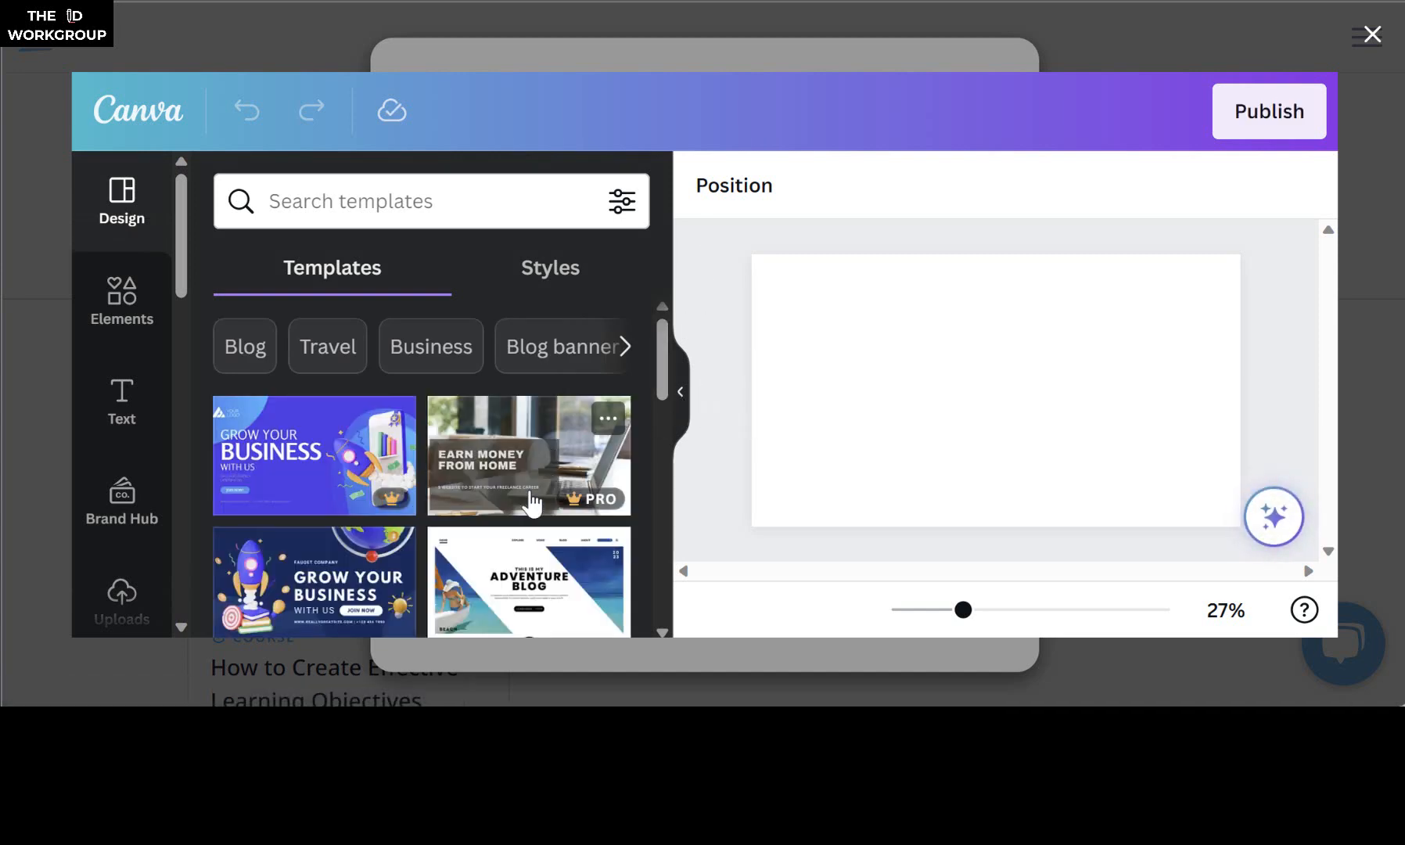
Step: Browse the design templates and apply the "Websites to look for Online Jobs" blog banner to the cover
{"action": "scroll", "coordinate": [532, 504], "scroll_direction": "down", "scroll_amount": 5}
{"action": "scroll", "coordinate": [532, 501], "scroll_direction": "down", "scroll_amount": 1}
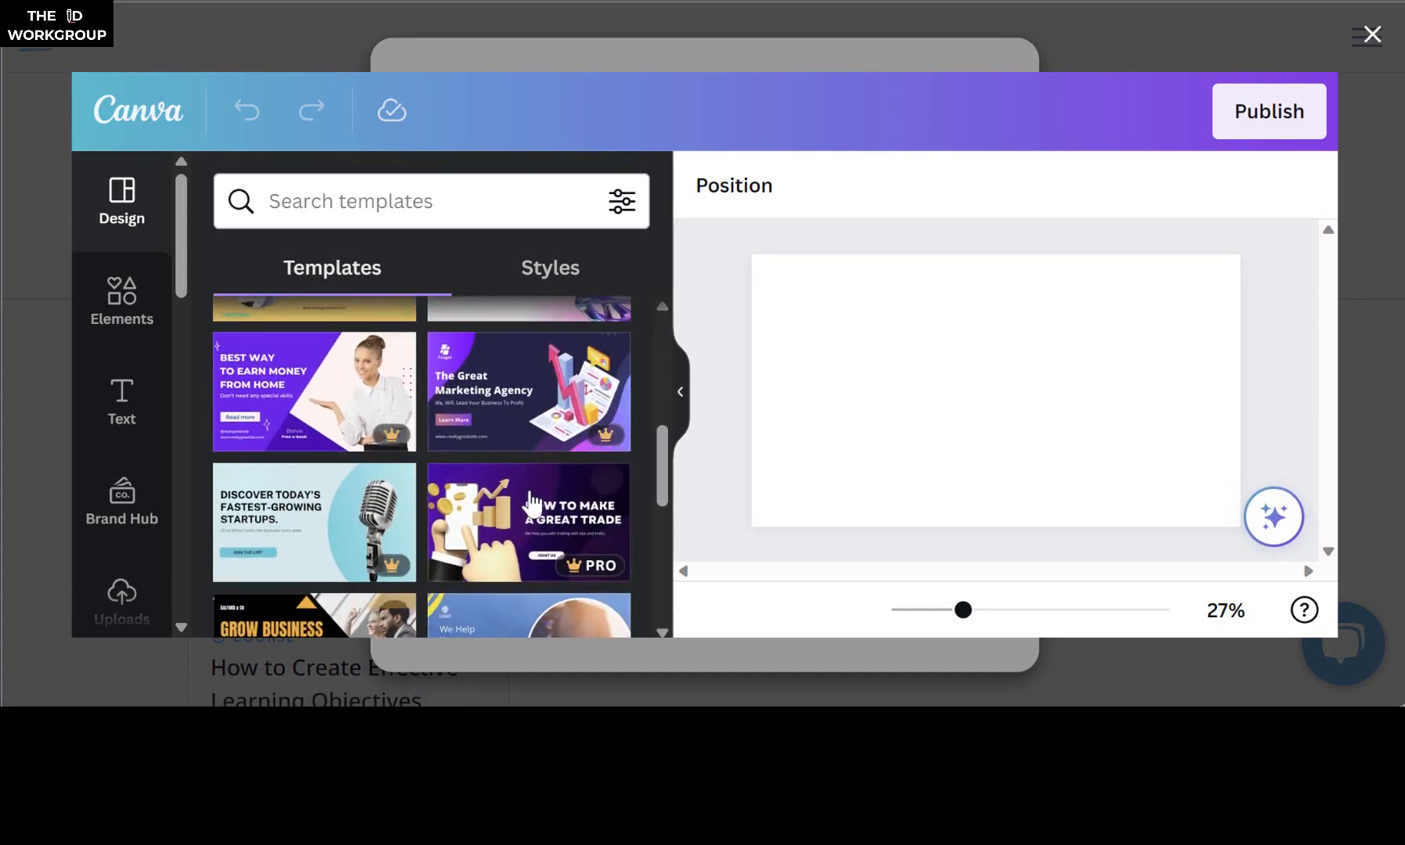
{"action": "scroll", "coordinate": [532, 505], "scroll_direction": "down", "scroll_amount": 5}
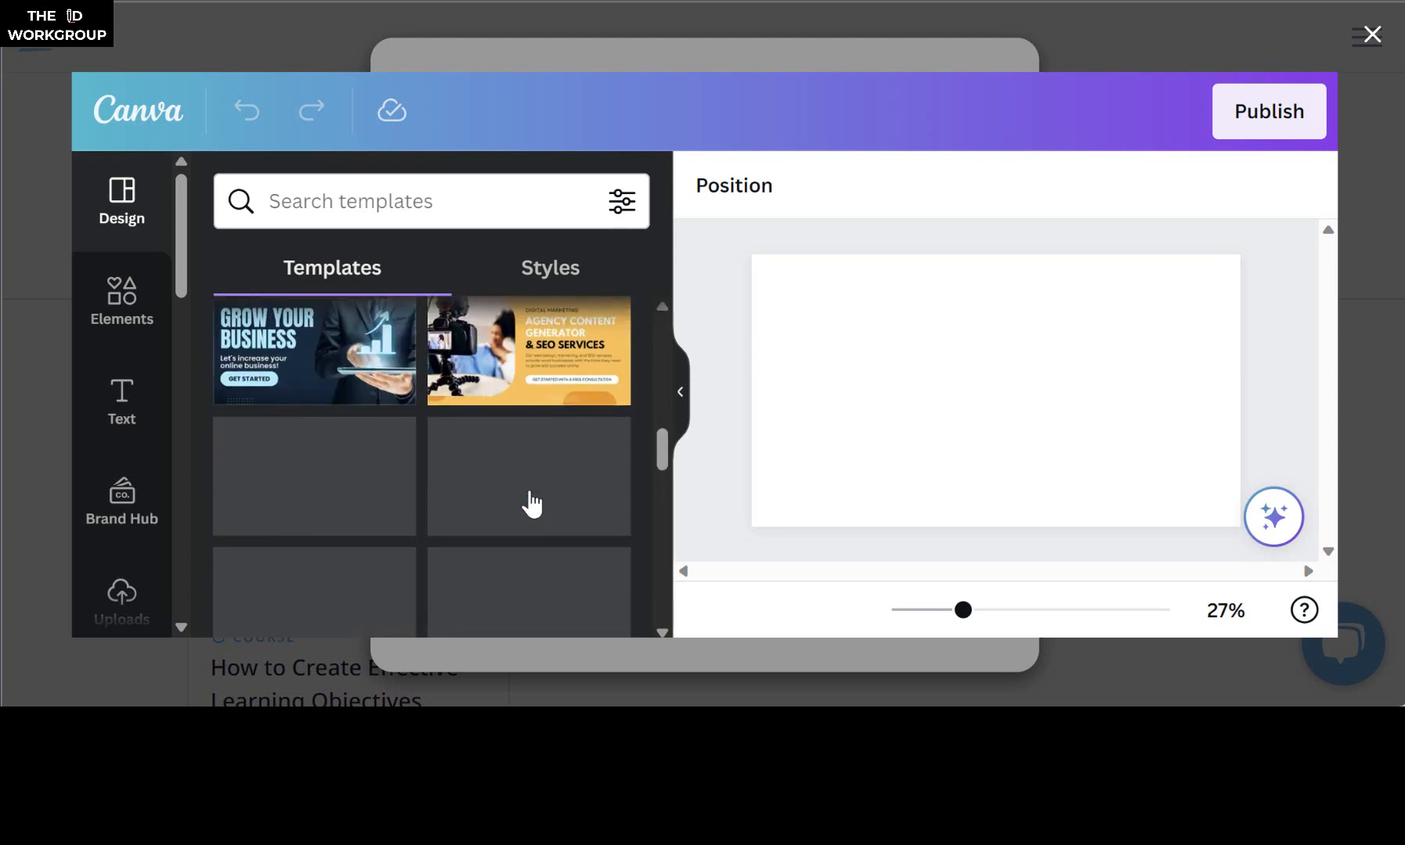
{"action": "scroll", "coordinate": [540, 525], "scroll_direction": "down", "scroll_amount": 6}
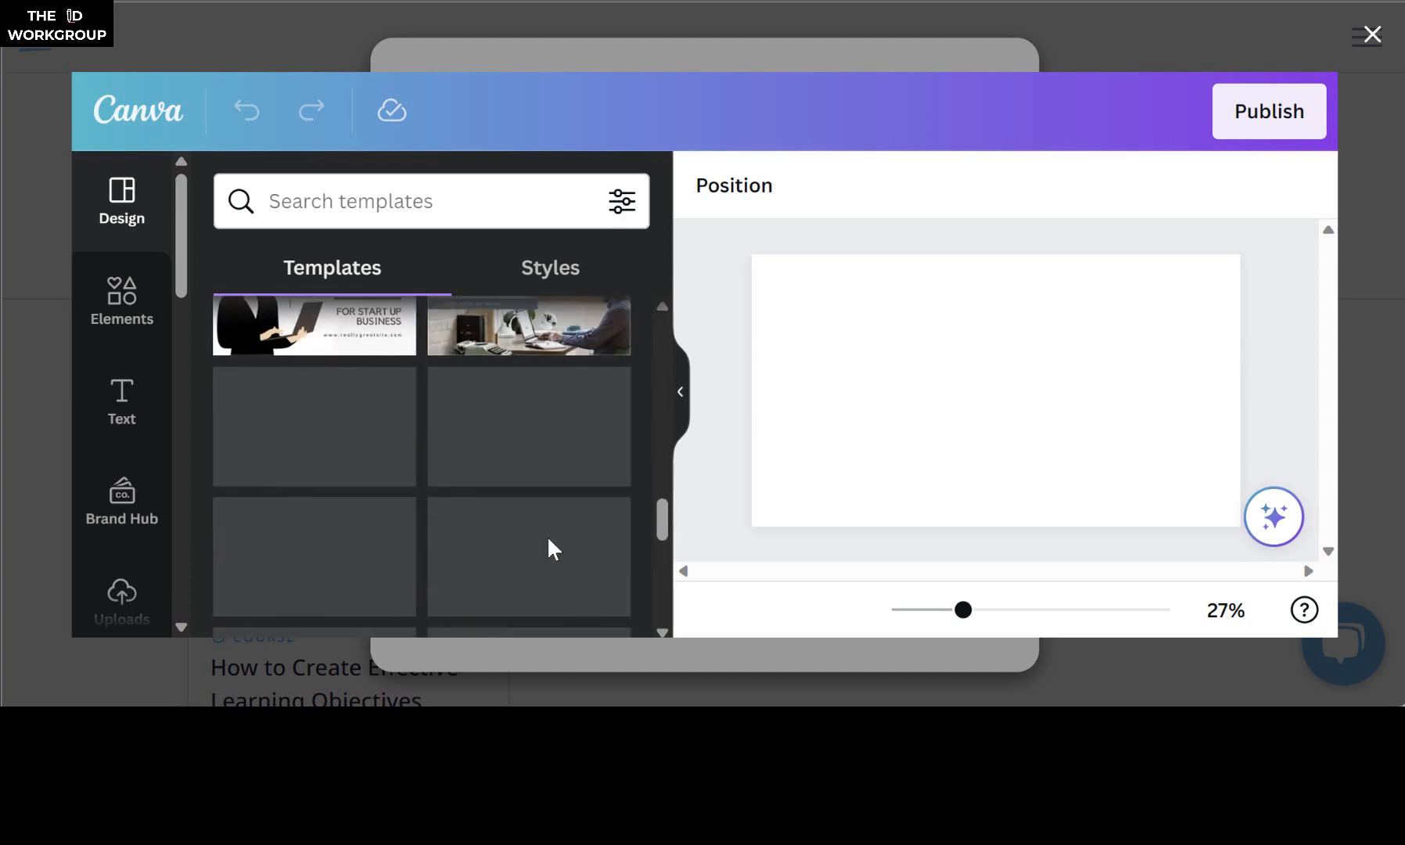
{"action": "scroll", "coordinate": [532, 485], "scroll_direction": "down", "scroll_amount": 5}
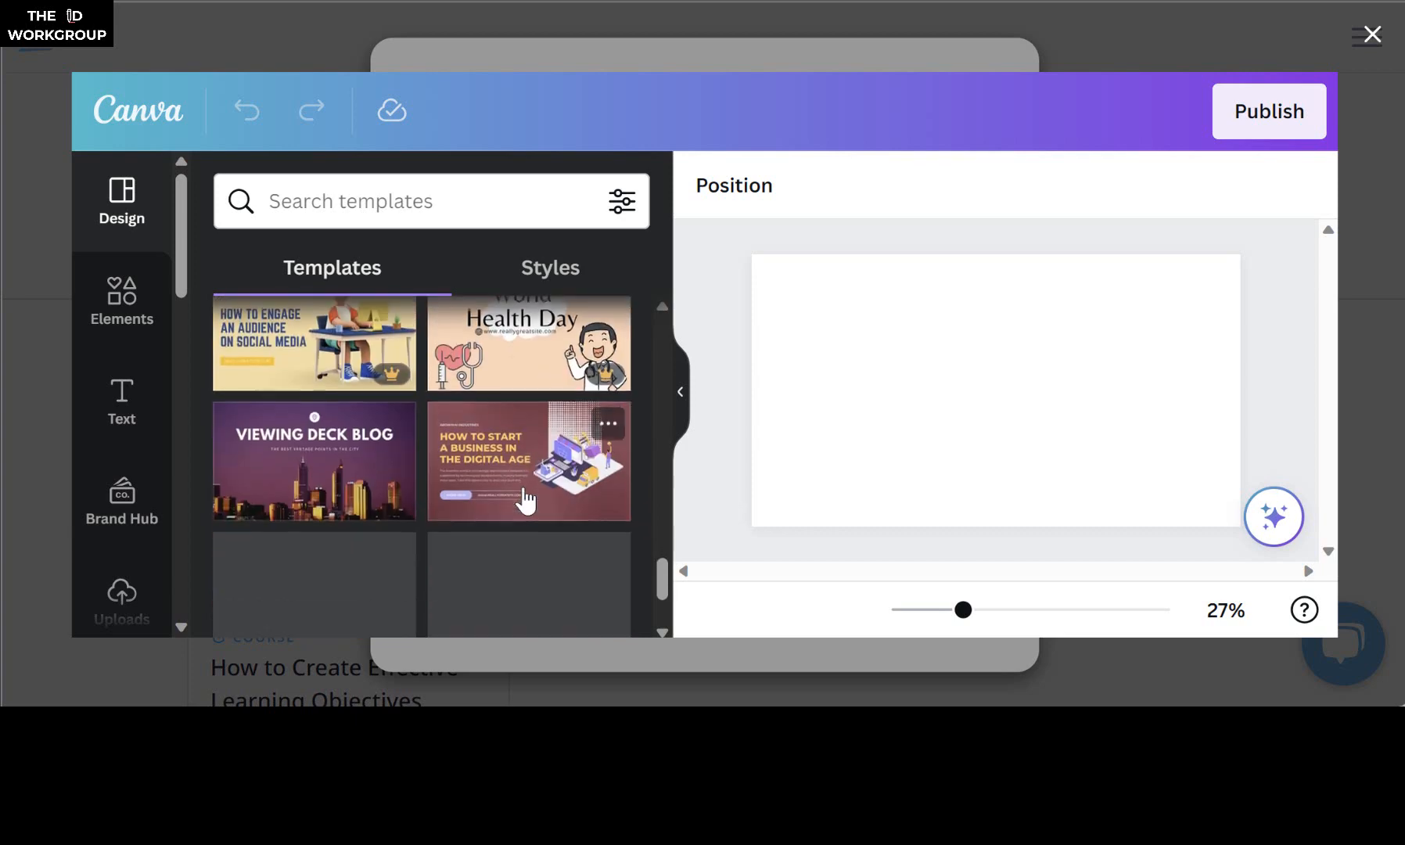
{"action": "scroll", "coordinate": [524, 501], "scroll_direction": "down", "scroll_amount": 3}
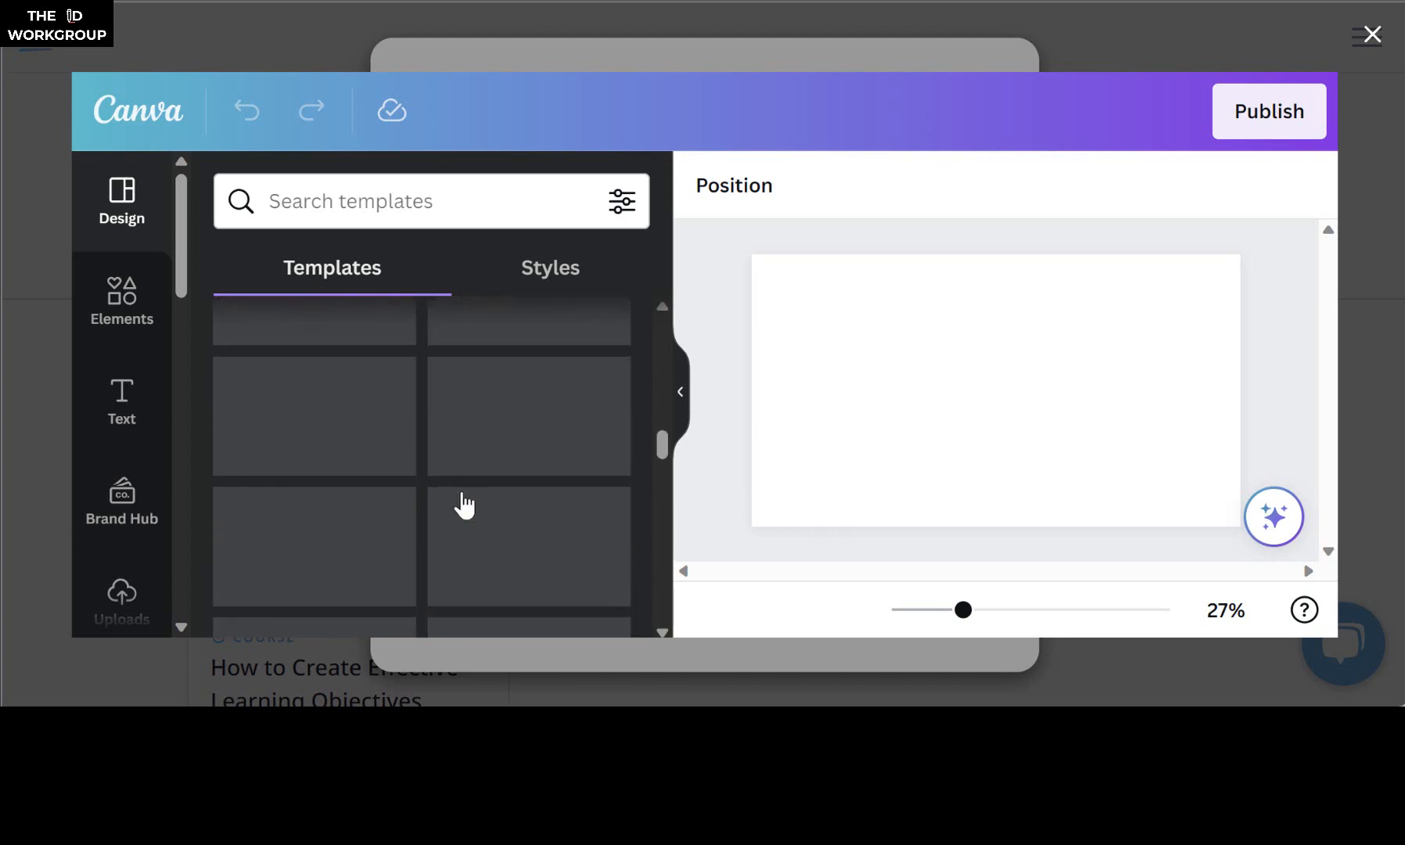
{"action": "scroll", "coordinate": [465, 505], "scroll_direction": "up", "scroll_amount": 1}
{"action": "scroll", "coordinate": [485, 458], "scroll_direction": "up", "scroll_amount": 2}
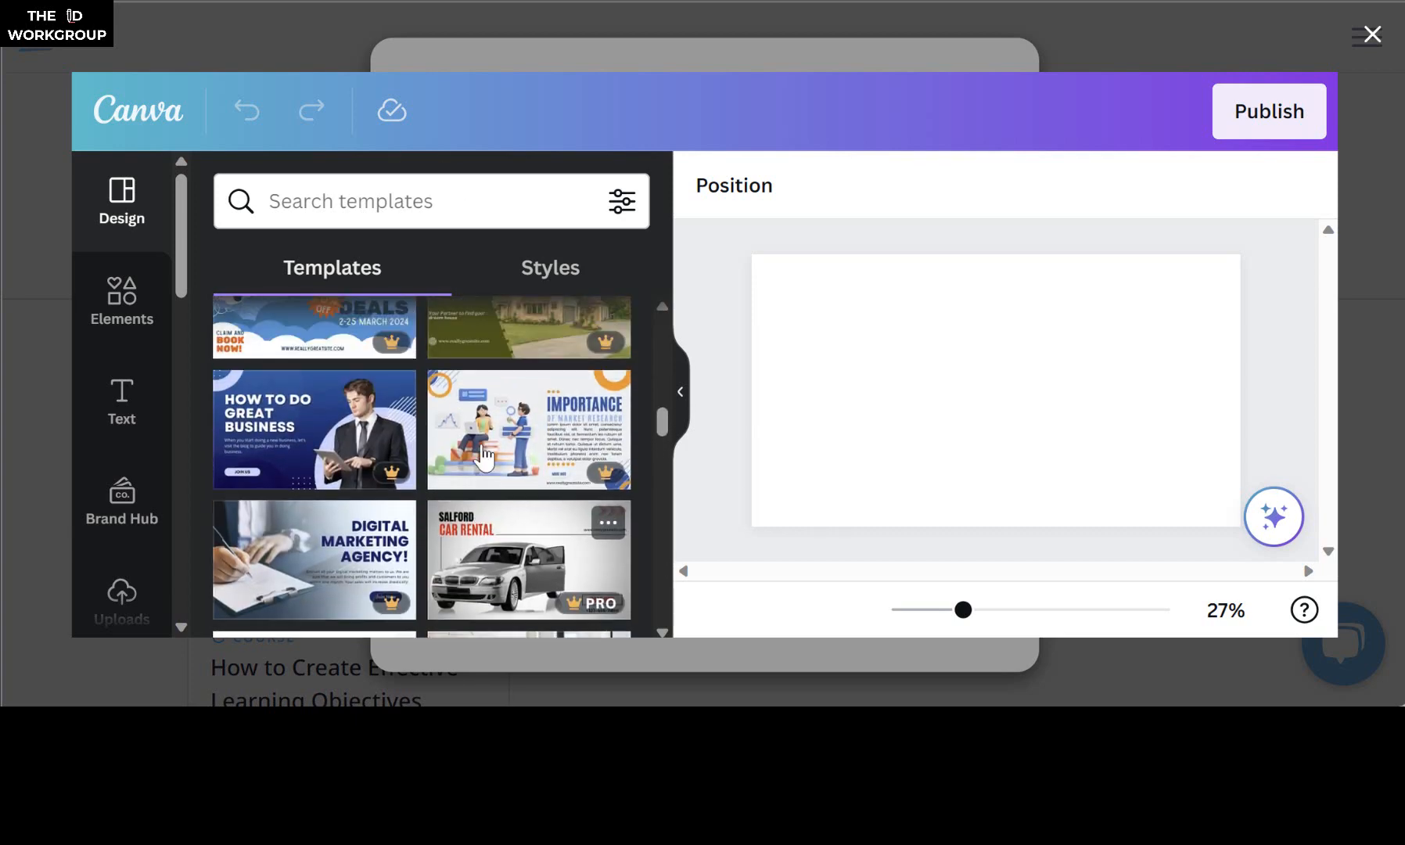
{"action": "scroll", "coordinate": [485, 456], "scroll_direction": "up", "scroll_amount": 1}
{"action": "scroll", "coordinate": [445, 491], "scroll_direction": "down", "scroll_amount": 3}
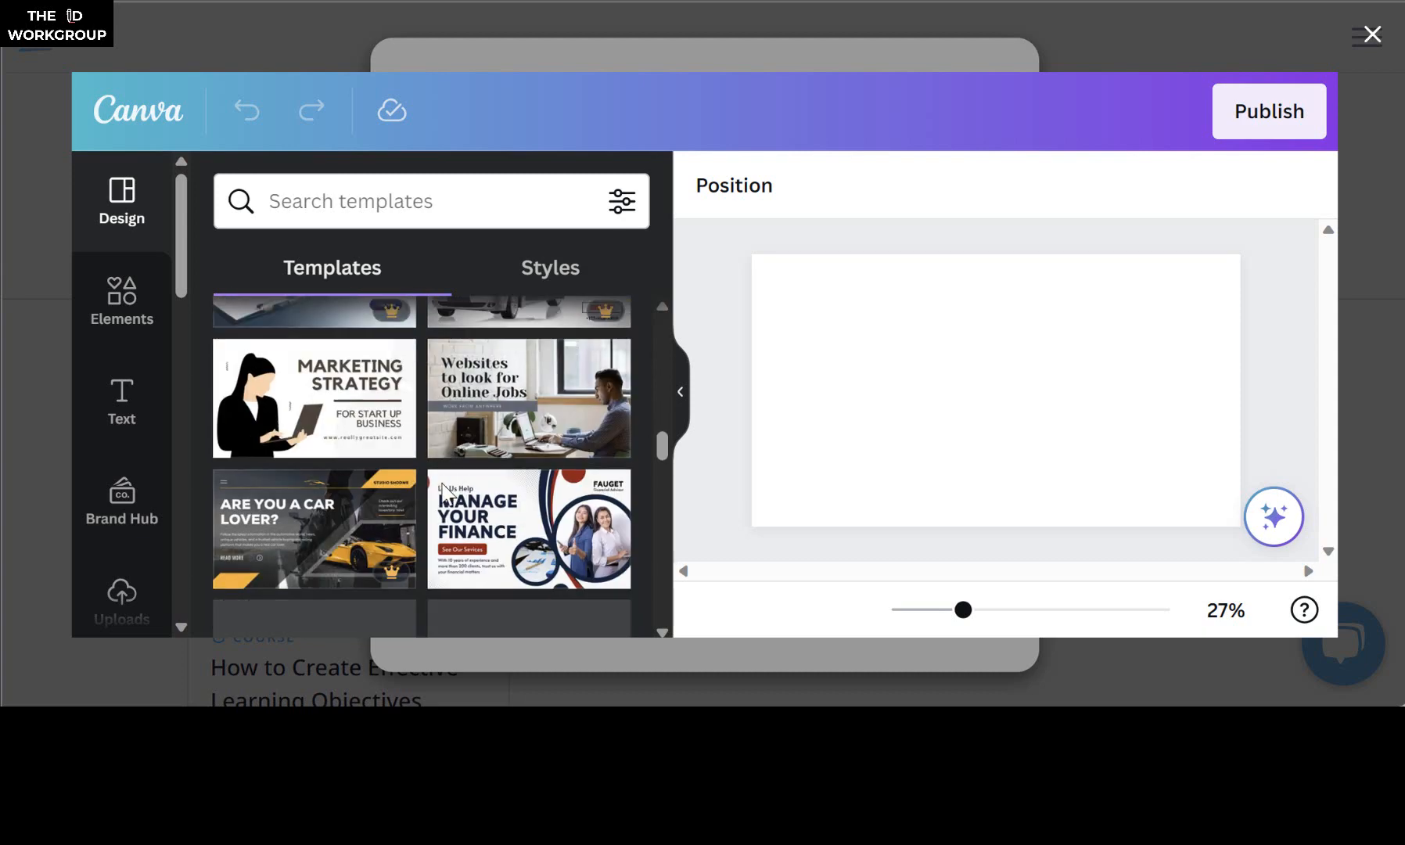
{"action": "scroll", "coordinate": [500, 469], "scroll_direction": "up", "scroll_amount": 1}
{"action": "left_click", "coordinate": [523, 458]}
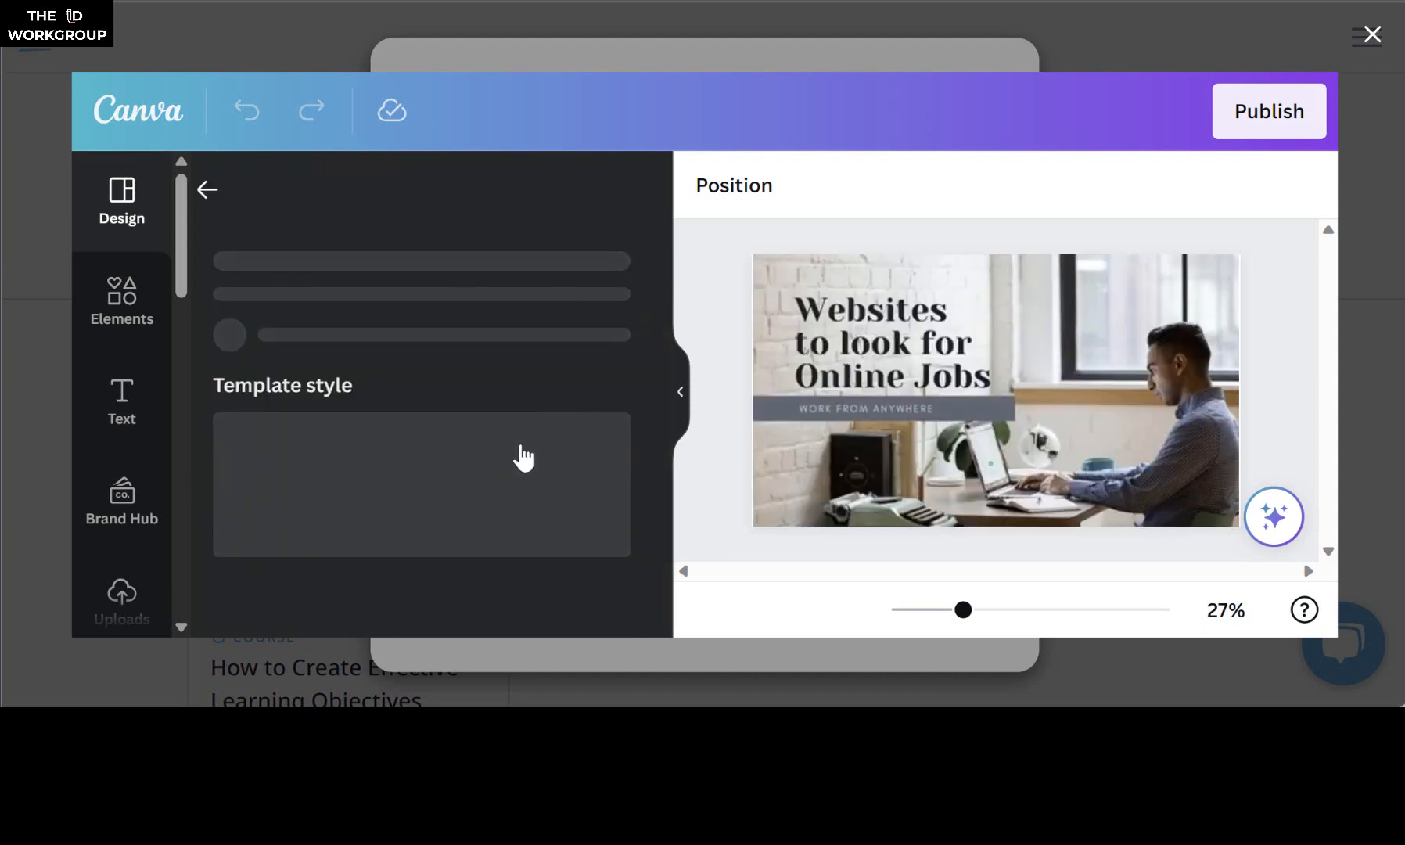
Step: Replace the banner heading with "How to create Effective Learning Objectives" and shrink it to a font size of about 51
{"action": "left_click", "coordinate": [743, 450]}
{"action": "double_click", "coordinate": [855, 328]}
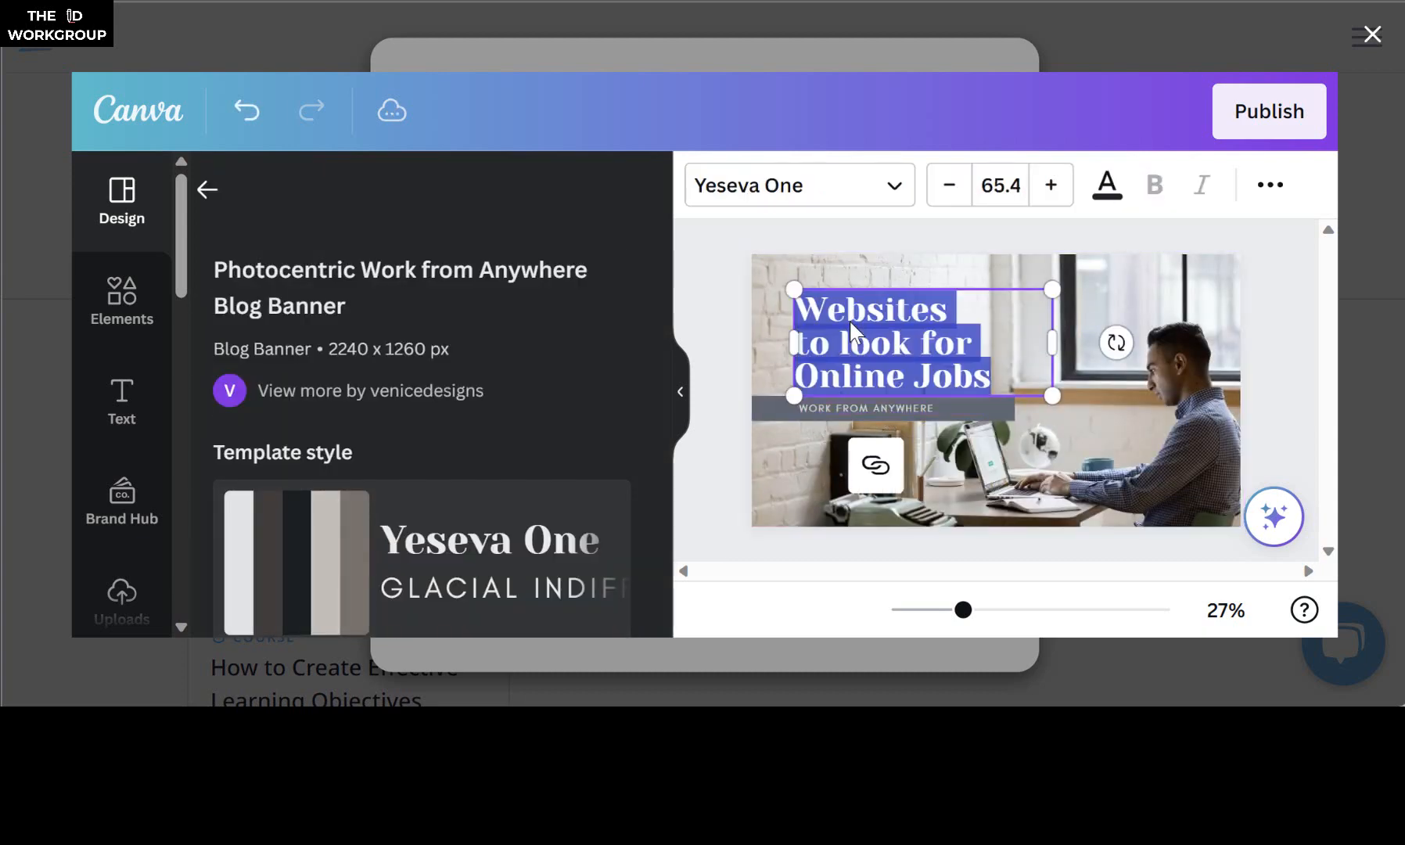
{"action": "left_click", "coordinate": [855, 328]}
{"action": "left_click_drag", "start_coordinate": [994, 380], "coordinate": [797, 309]}
{"action": "type", "text": "How to c"}
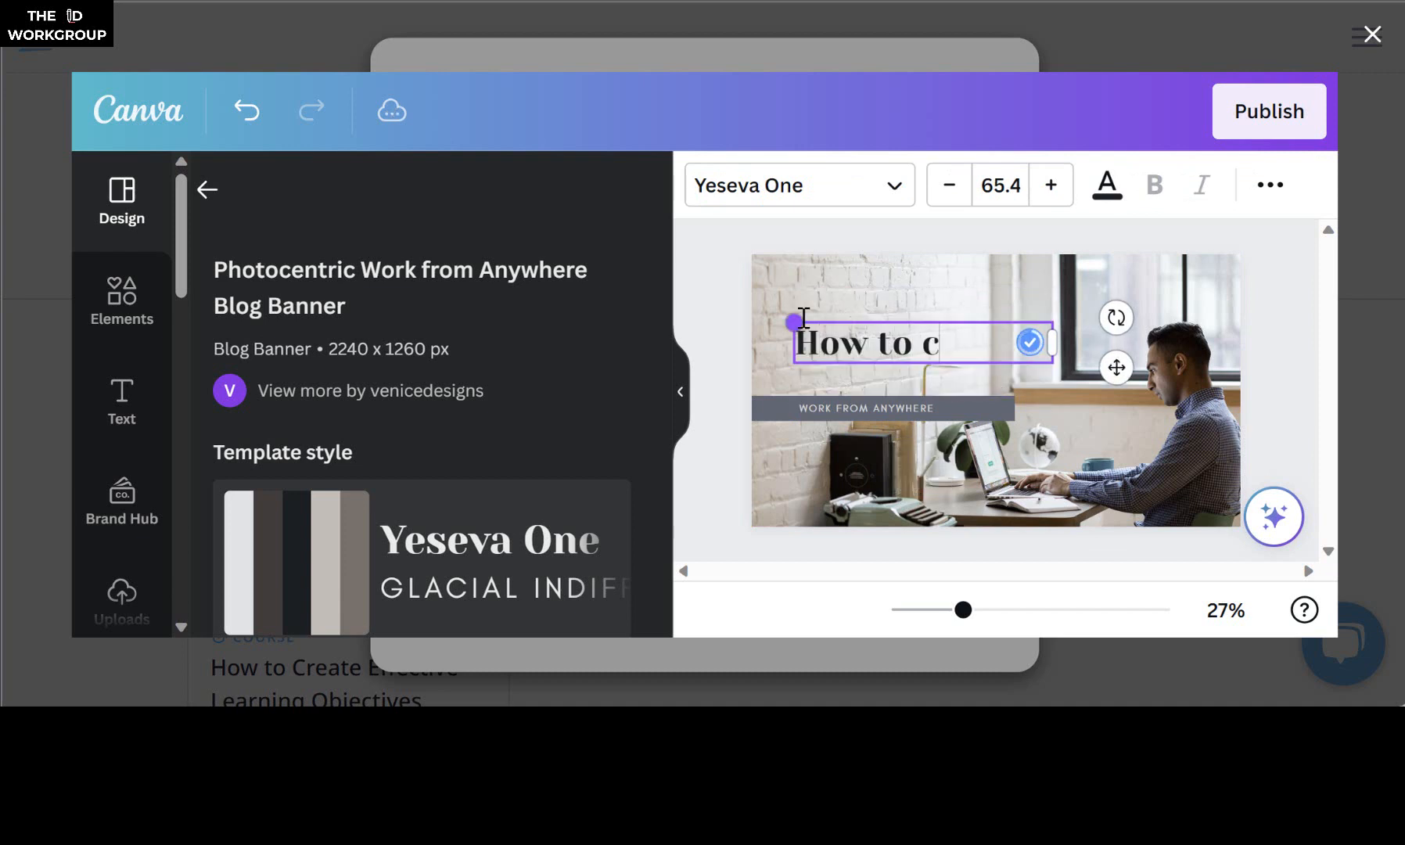
{"action": "type", "text": "reate Ef"}
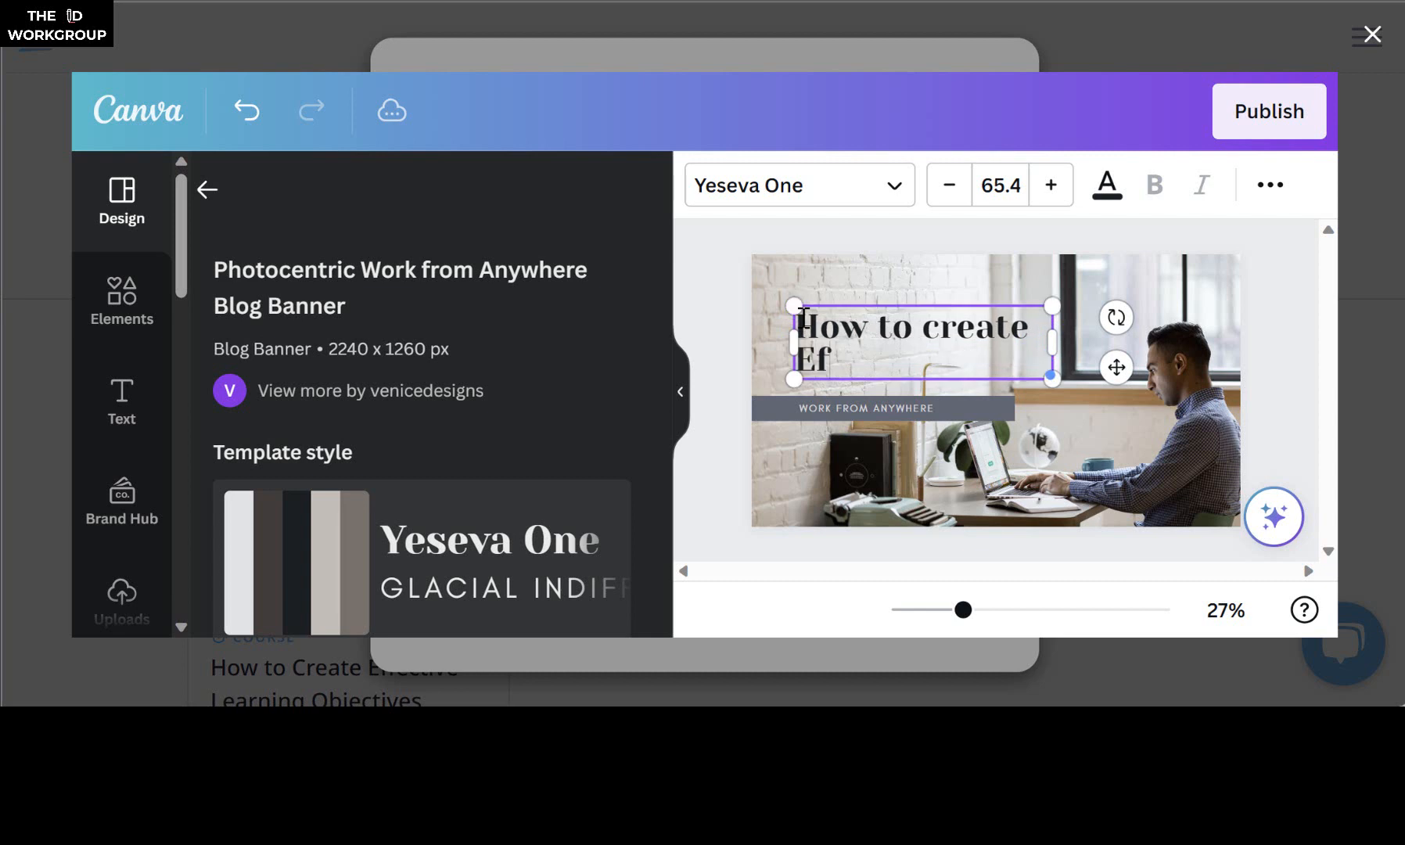
{"action": "type", "text": "fective"}
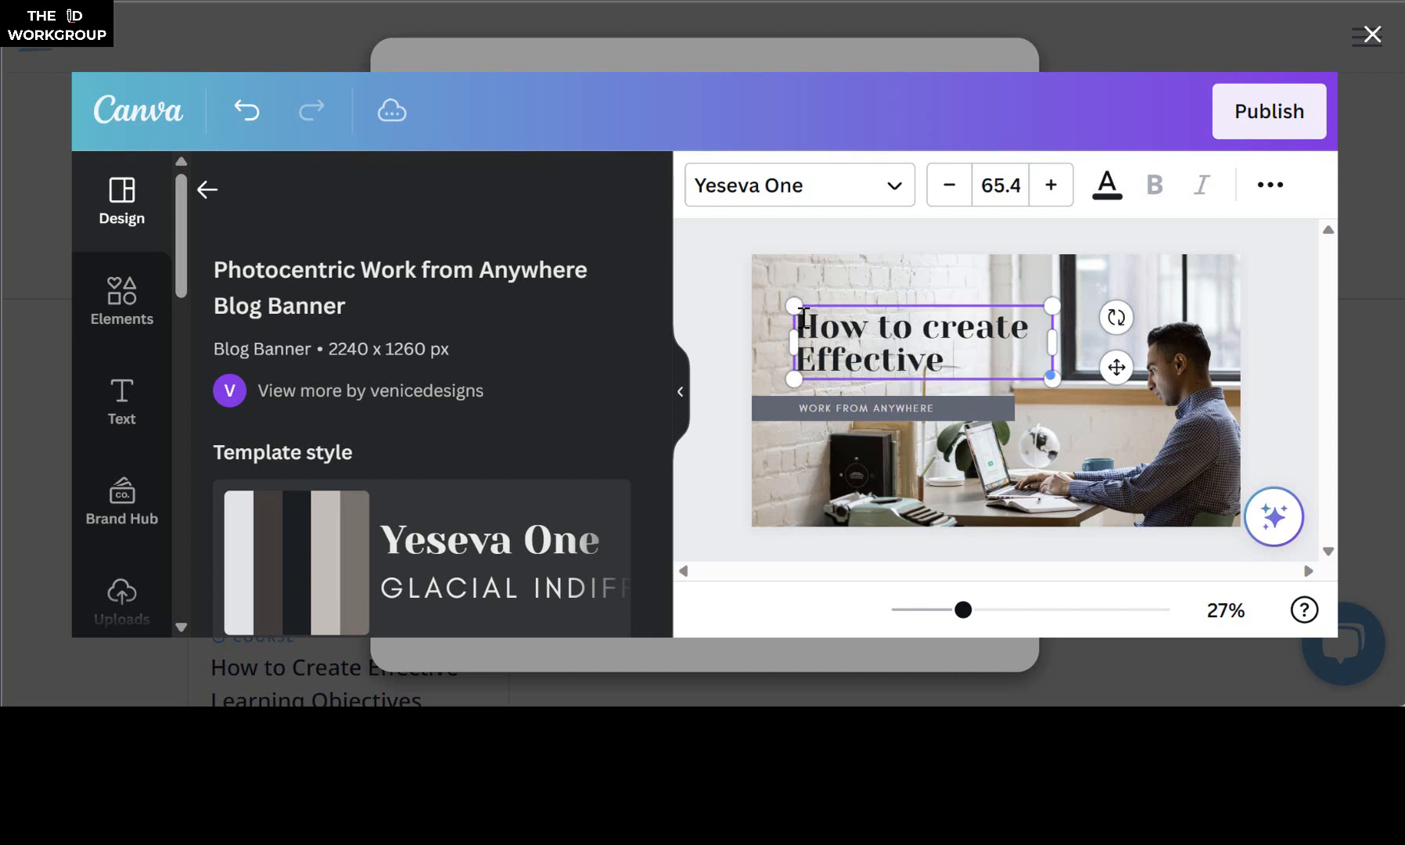
{"action": "type", "text": " Learning"}
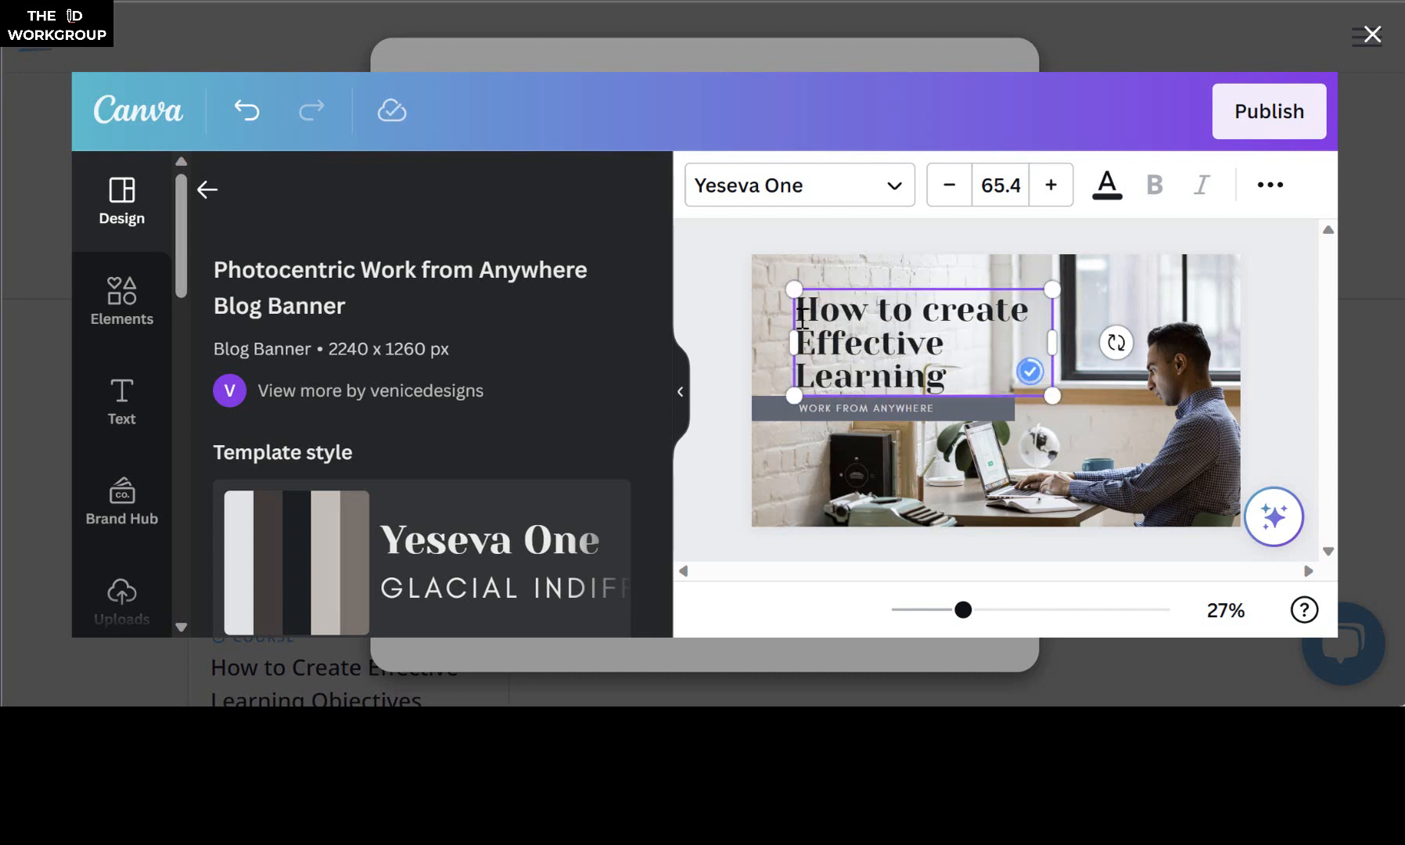
{"action": "type", "text": " Obj"}
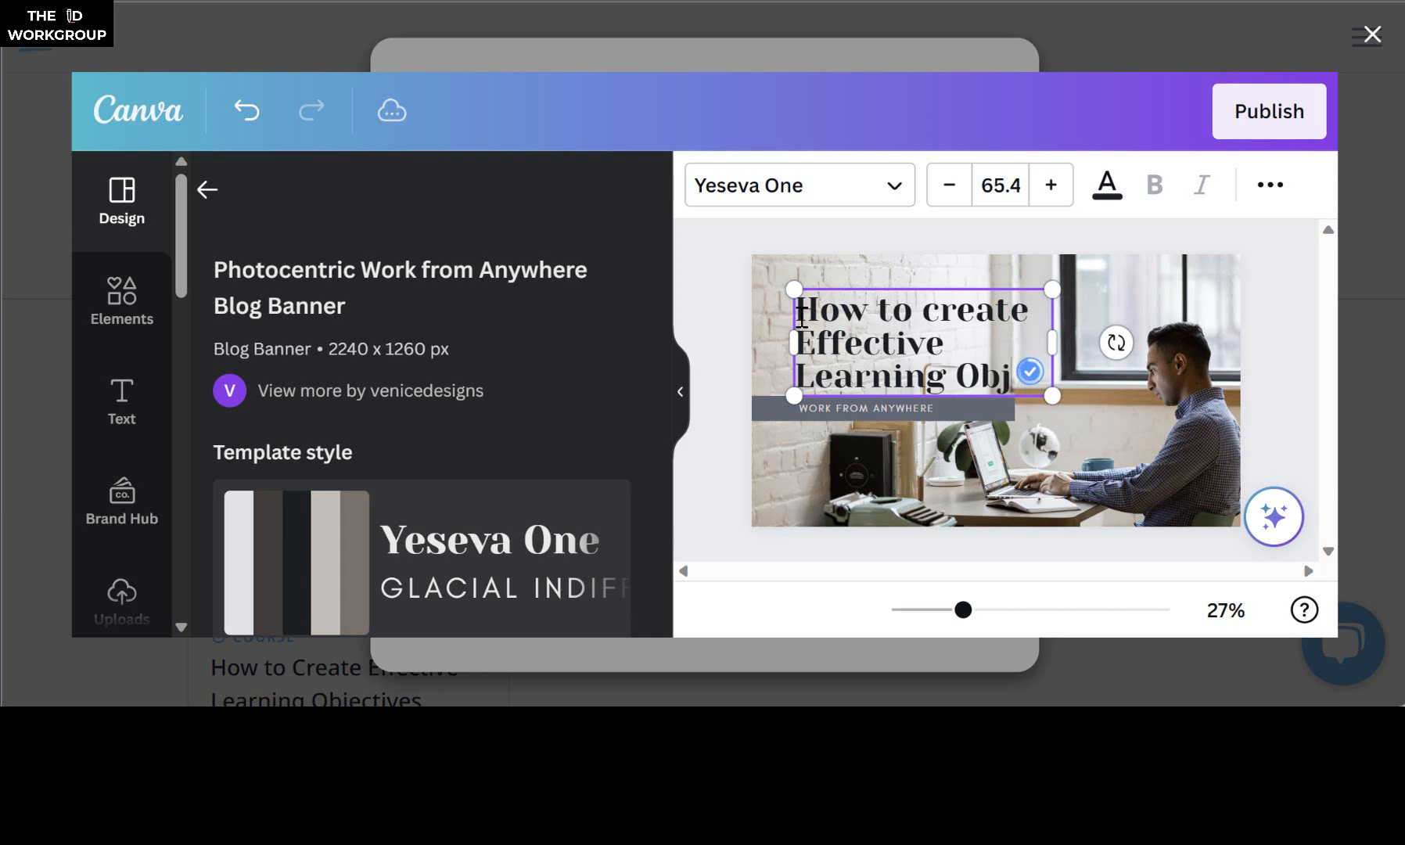
{"action": "type", "text": "ectives"}
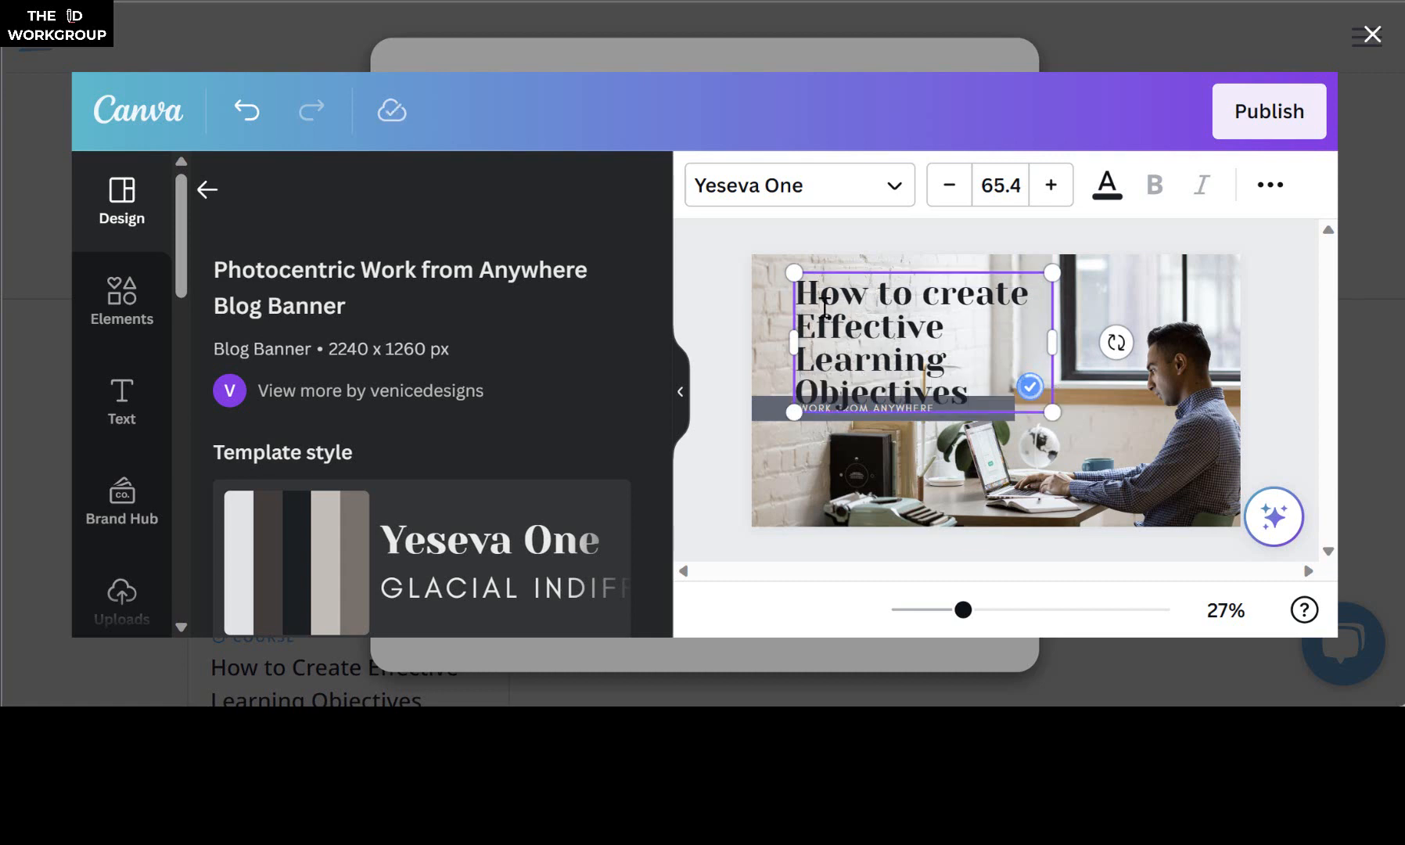
{"action": "left_click_drag", "start_coordinate": [1052, 412], "coordinate": [1005, 378]}
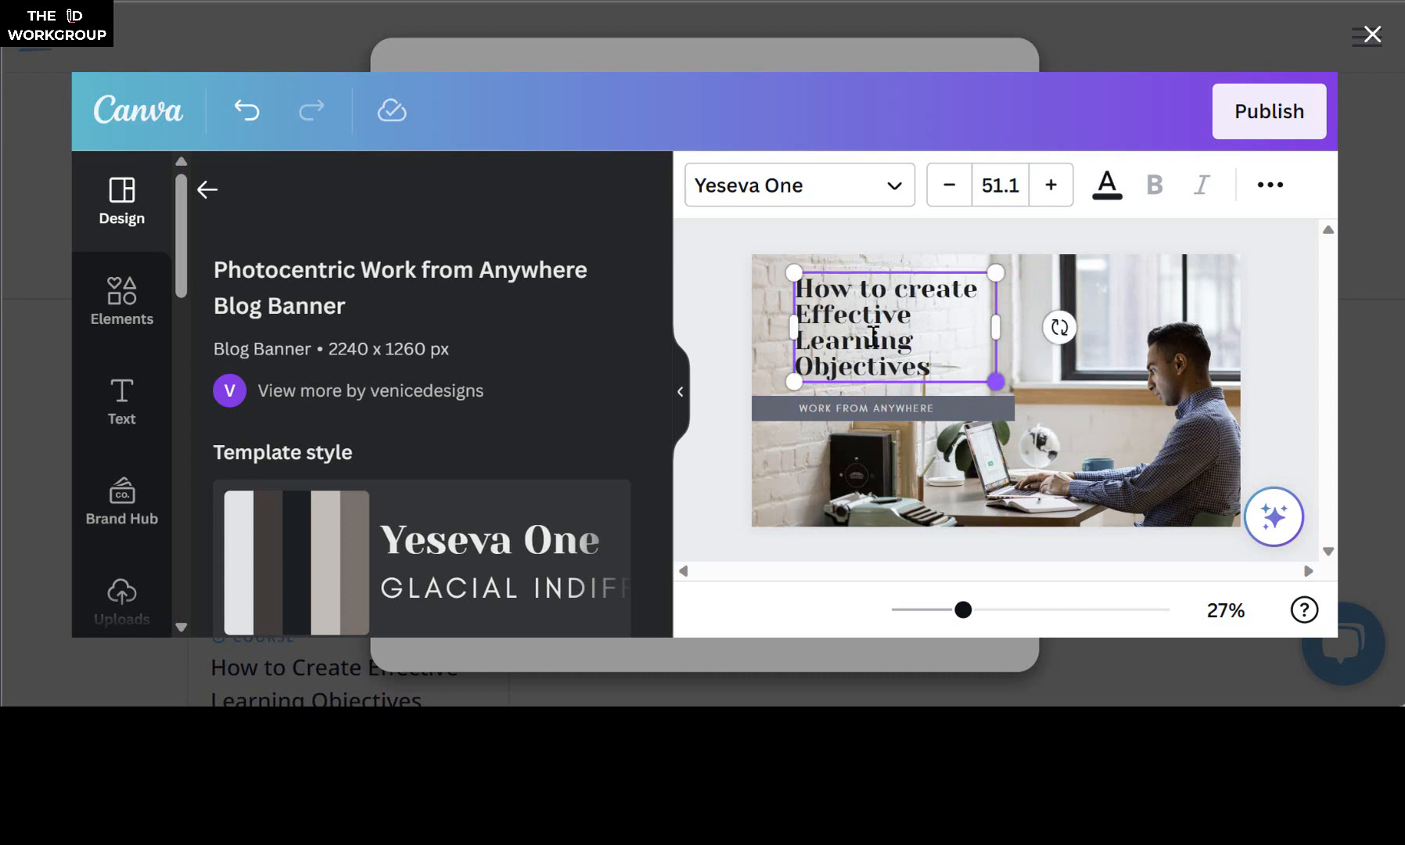
{"action": "left_click", "coordinate": [452, 119]}
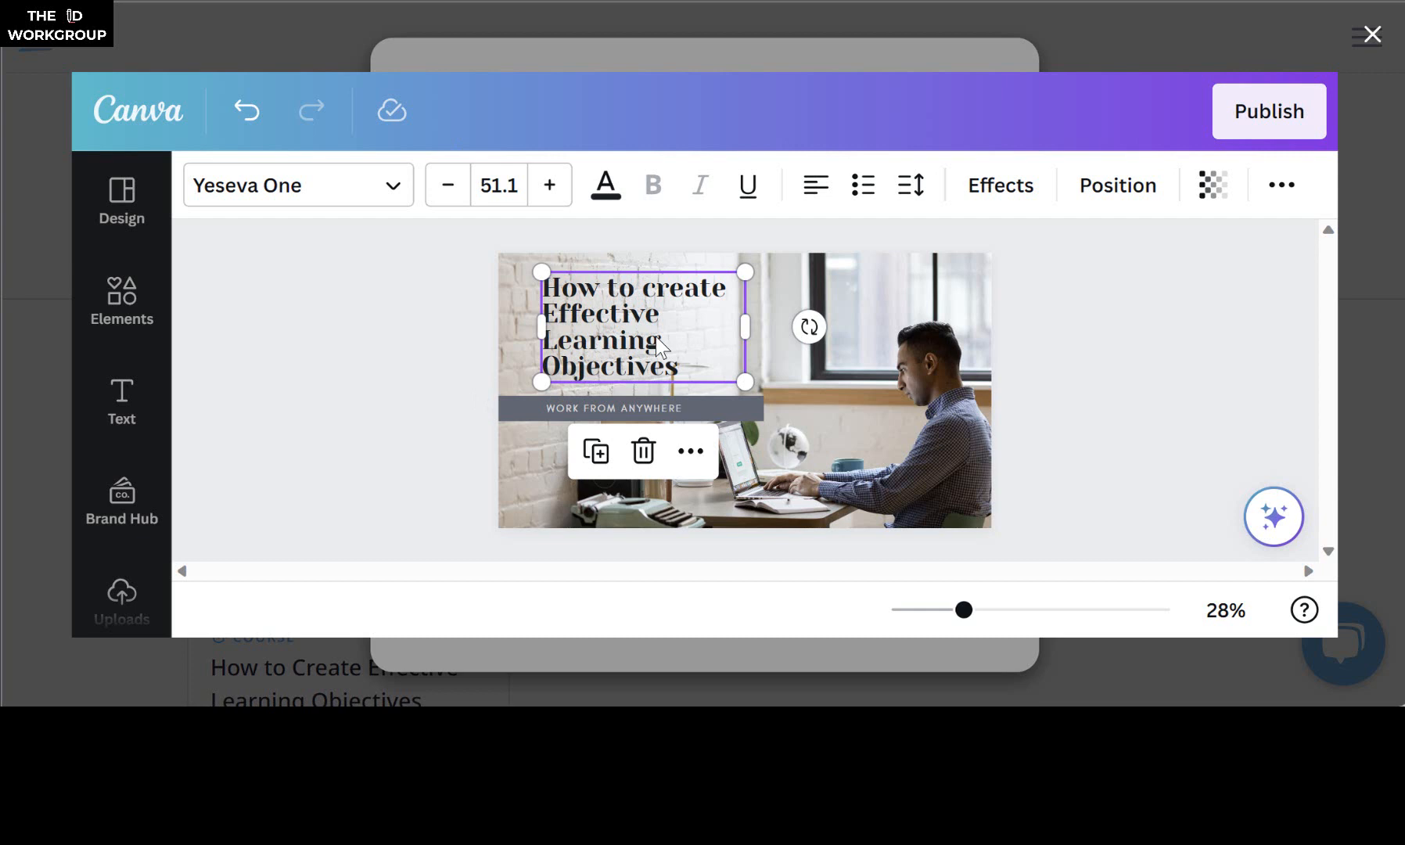
Step: Delete the WORK FROM ANYWHERE text from the banner and publish the cover image
{"action": "left_click", "coordinate": [673, 407]}
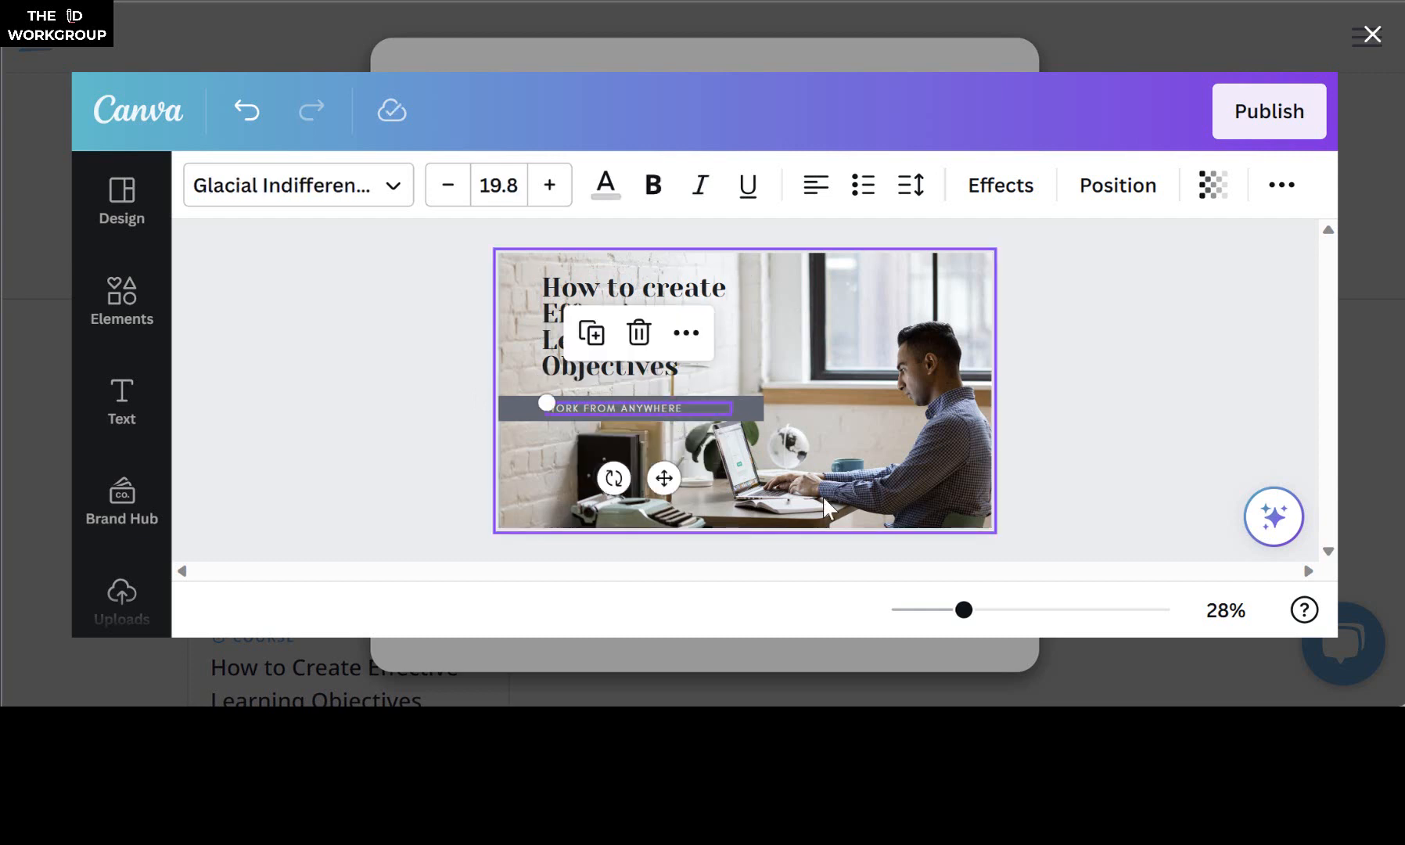
{"action": "key", "text": "Delete"}
{"action": "left_click", "coordinate": [632, 411]}
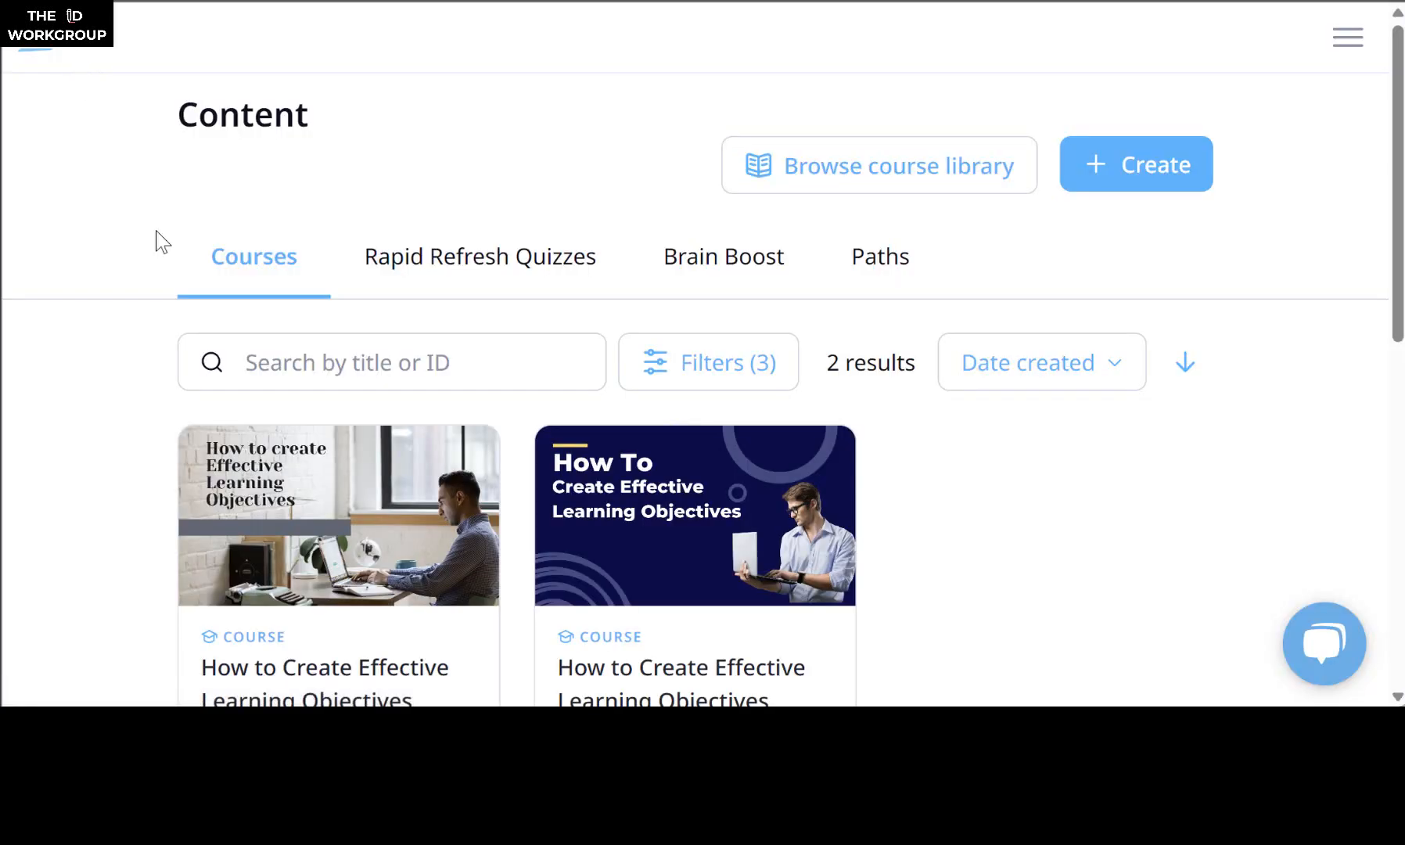
Step: Open the existing five-lesson course with the navy cover for editing and look through its lesson list
{"action": "mouse_move", "coordinate": [330, 553]}
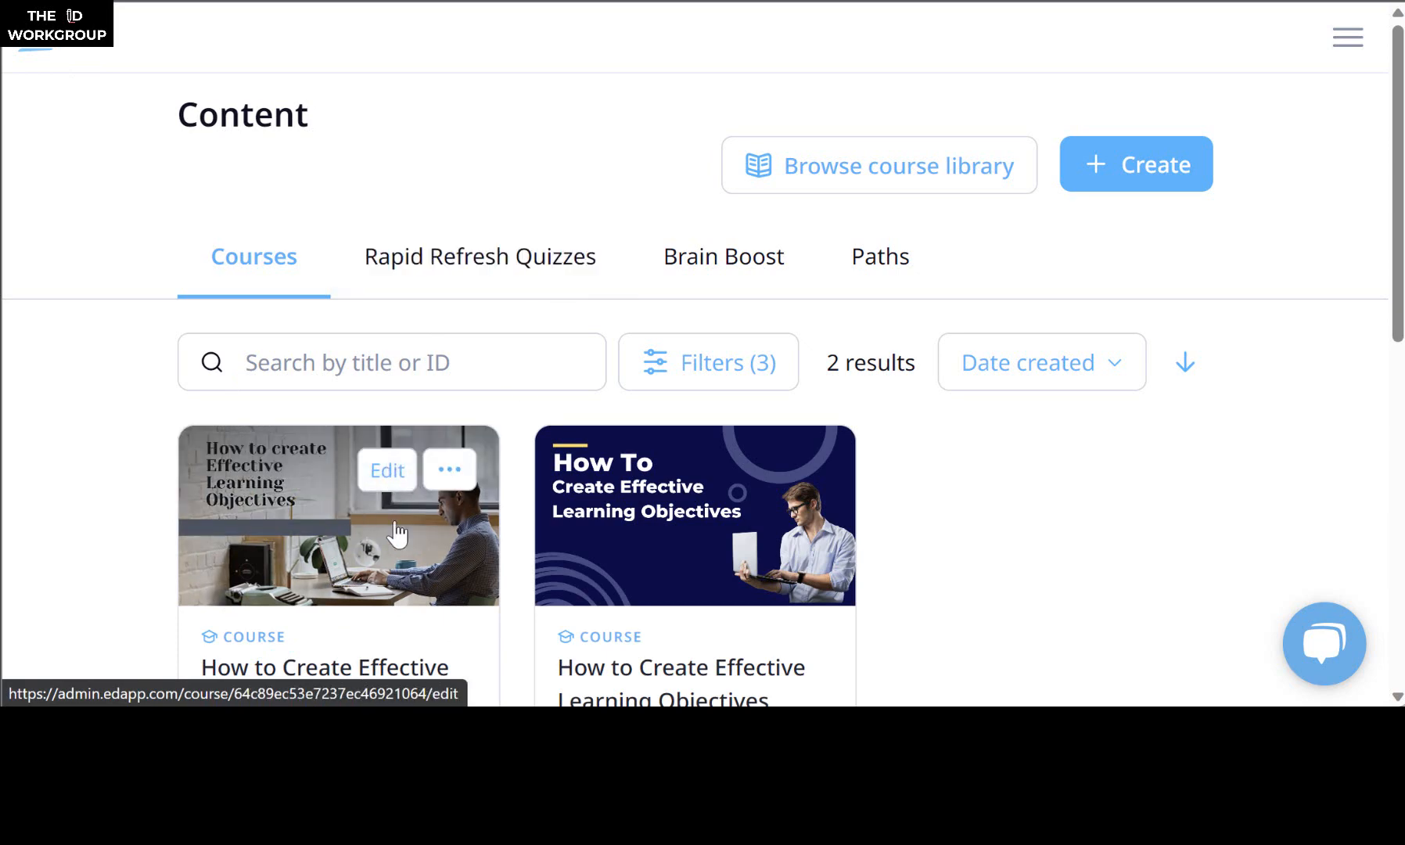
{"action": "scroll", "coordinate": [964, 549], "scroll_direction": "down", "scroll_amount": 3}
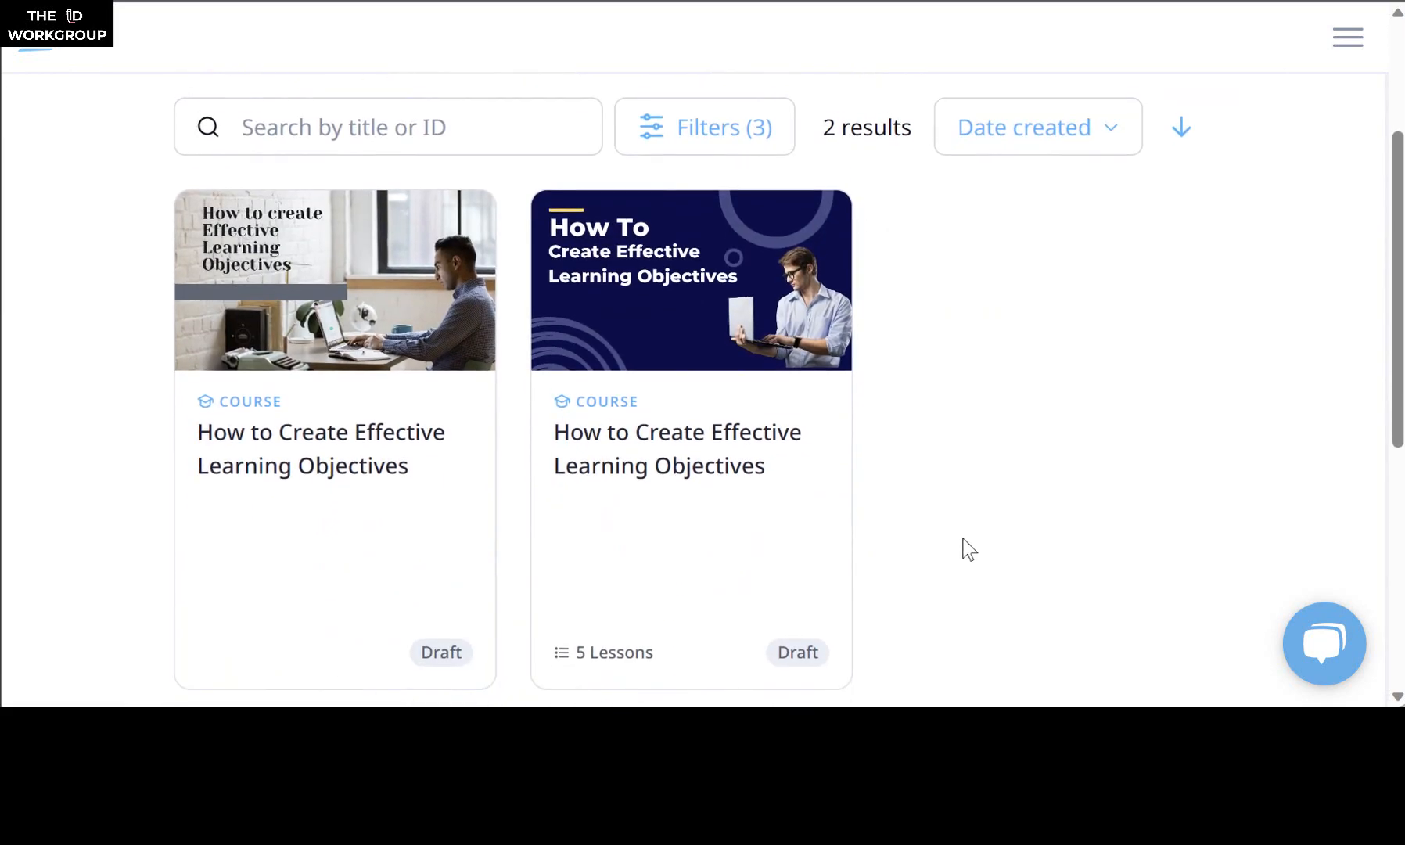
{"action": "mouse_move", "coordinate": [789, 476]}
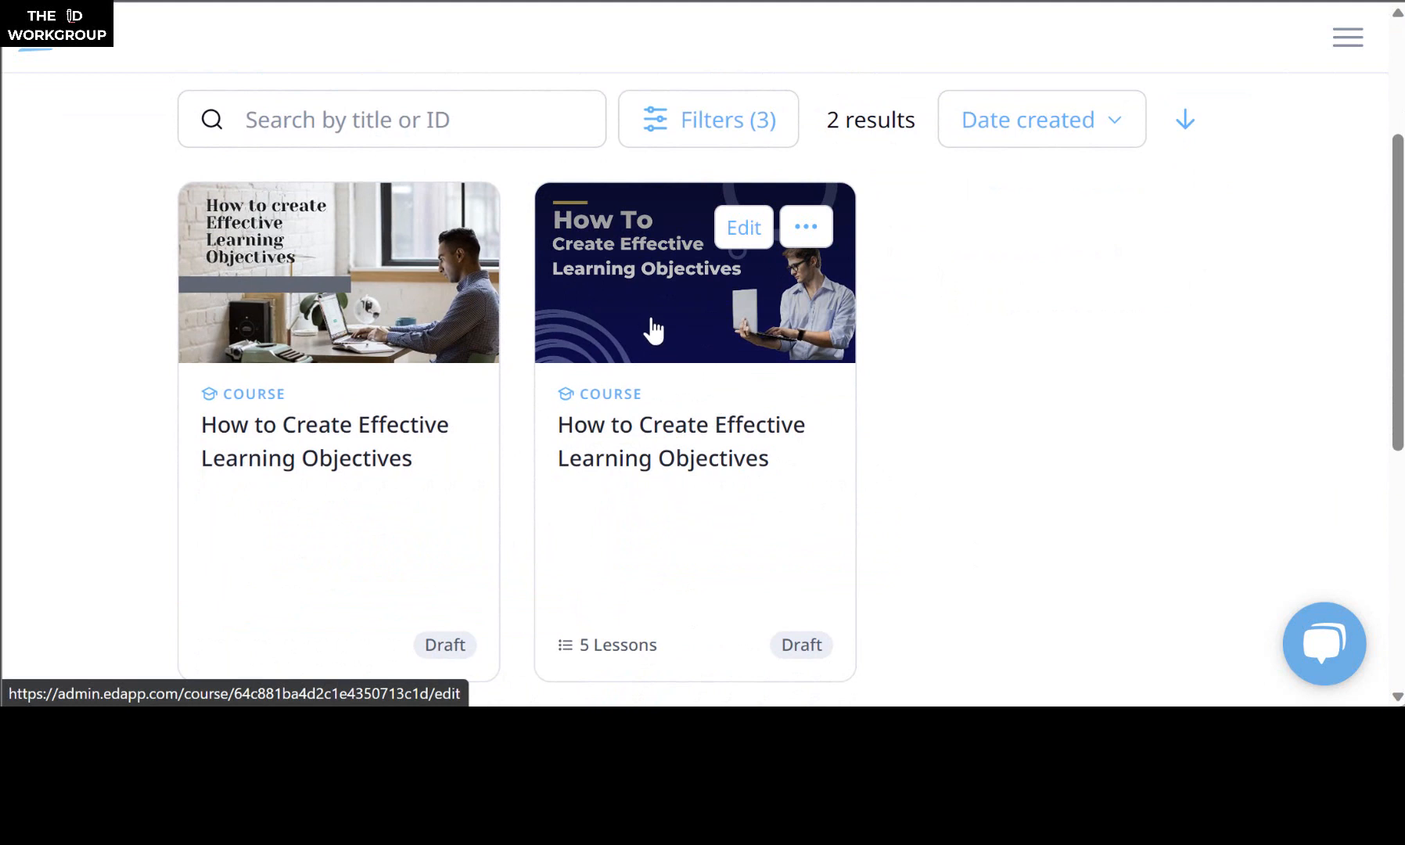
{"action": "mouse_move", "coordinate": [463, 470]}
{"action": "mouse_move", "coordinate": [743, 228]}
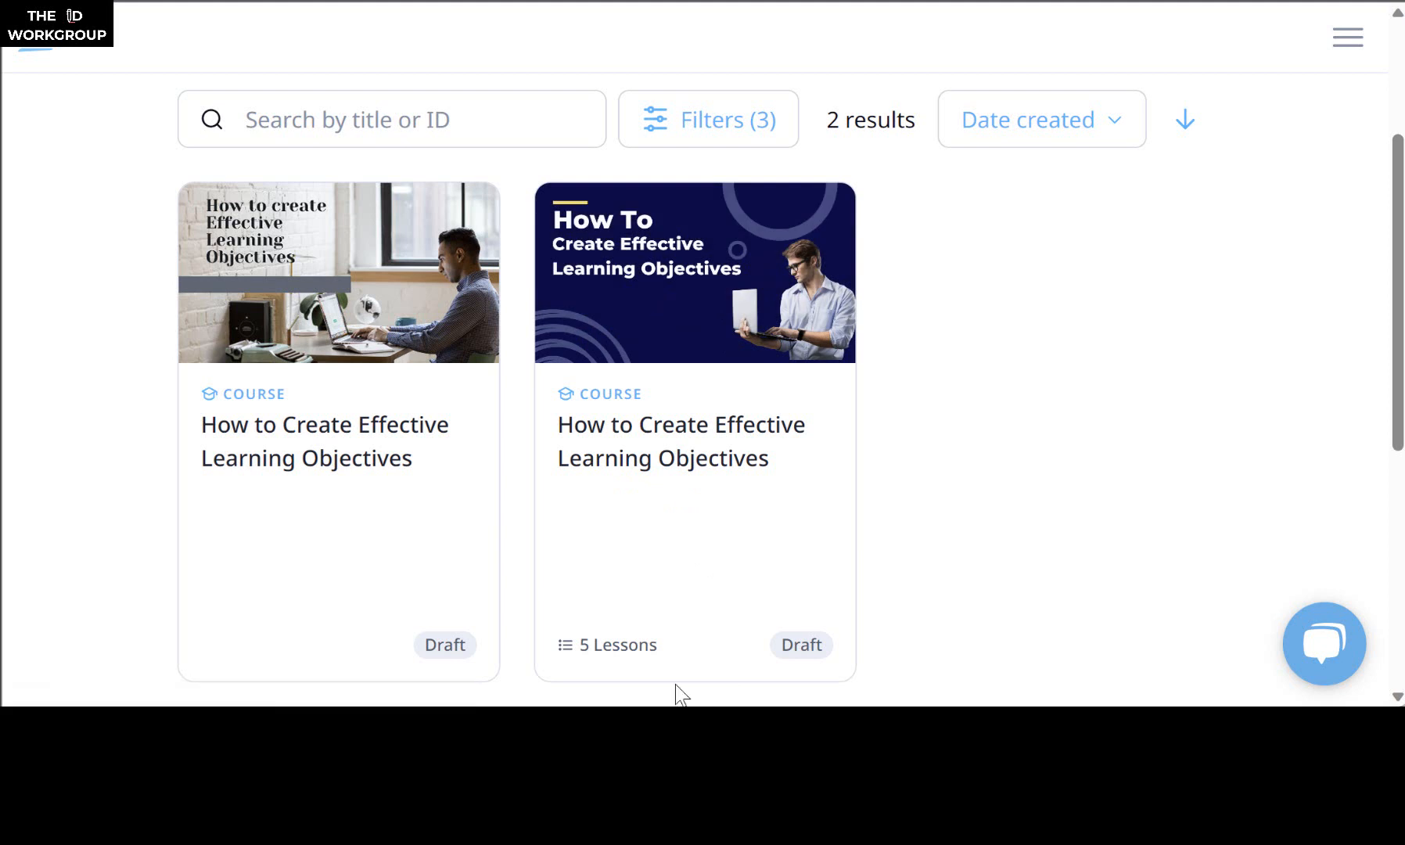
{"action": "mouse_move", "coordinate": [697, 383]}
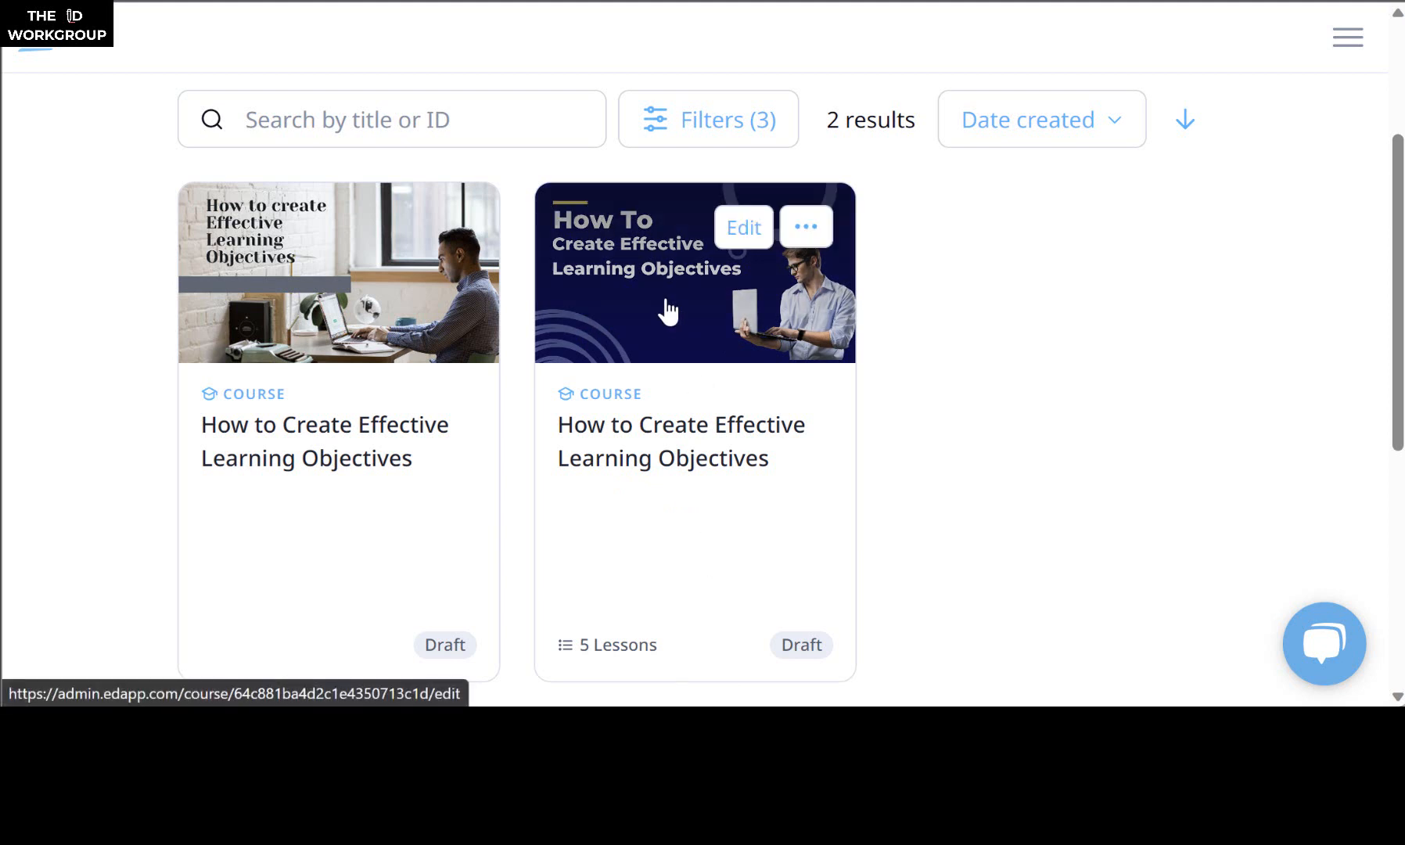
{"action": "left_click", "coordinate": [742, 229]}
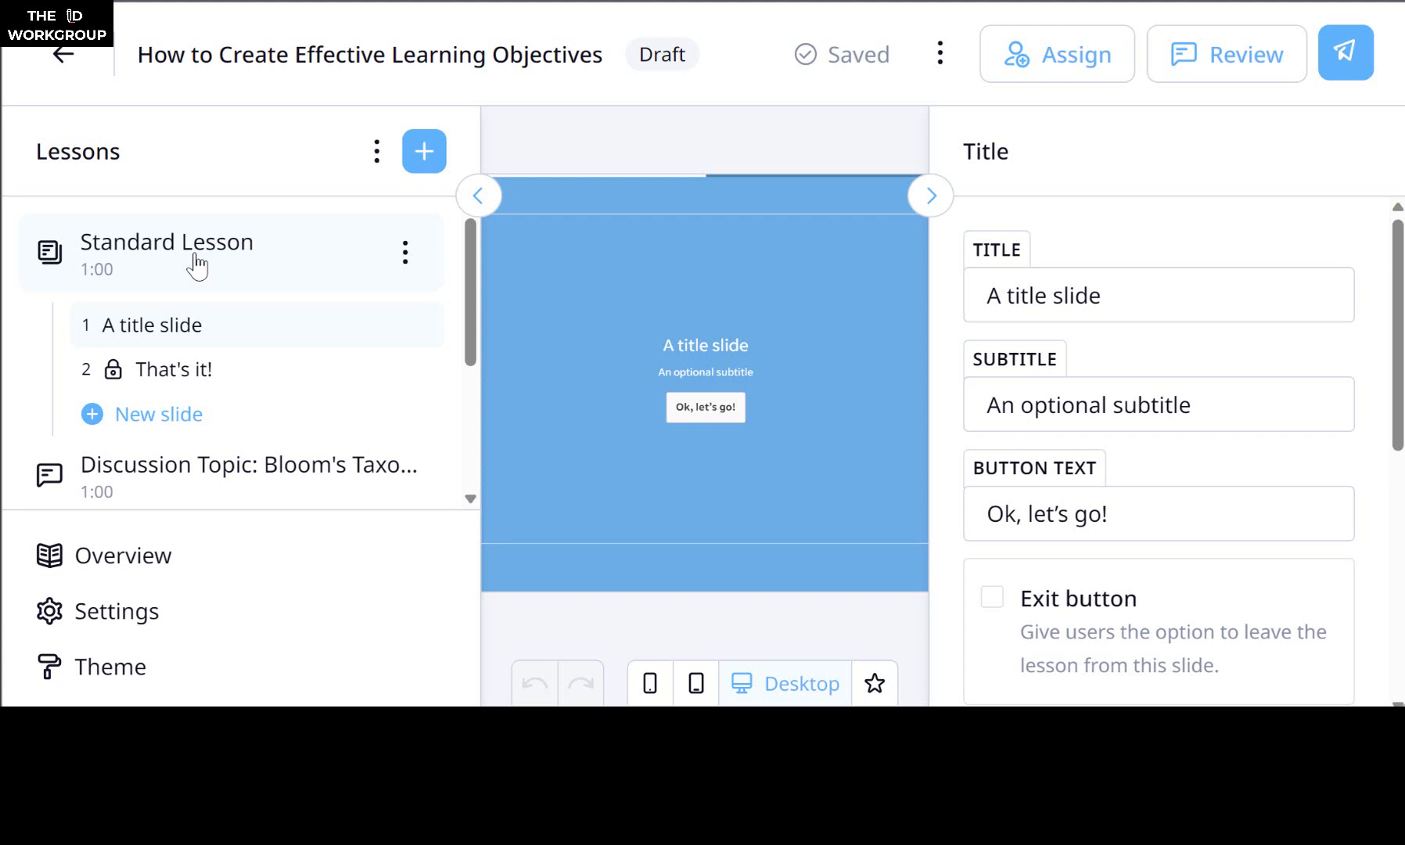
{"action": "scroll", "coordinate": [264, 369], "scroll_direction": "down", "scroll_amount": 1}
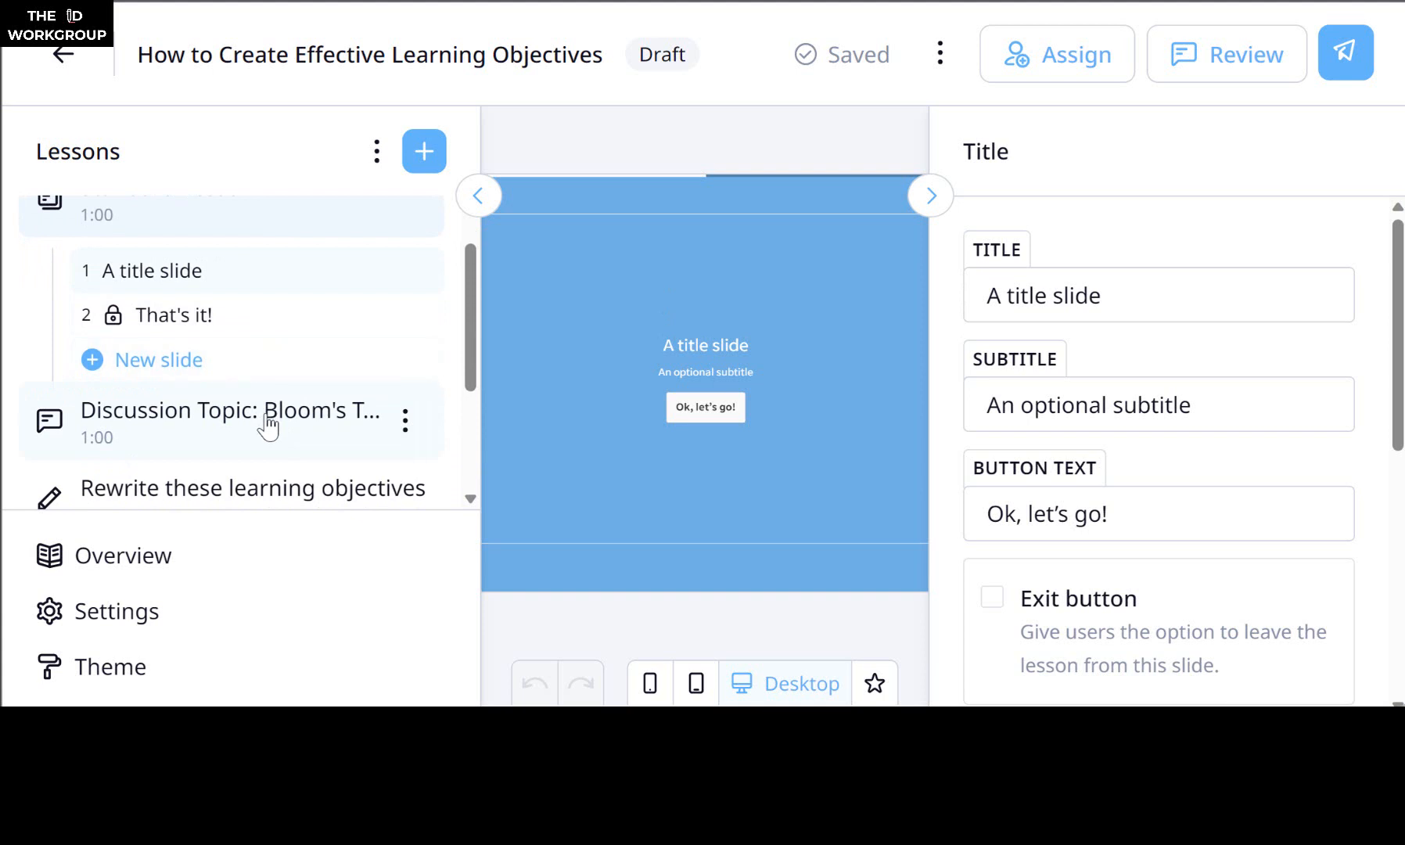
{"action": "scroll", "coordinate": [308, 390], "scroll_direction": "up", "scroll_amount": 1}
{"action": "scroll", "coordinate": [308, 395], "scroll_direction": "down", "scroll_amount": 3}
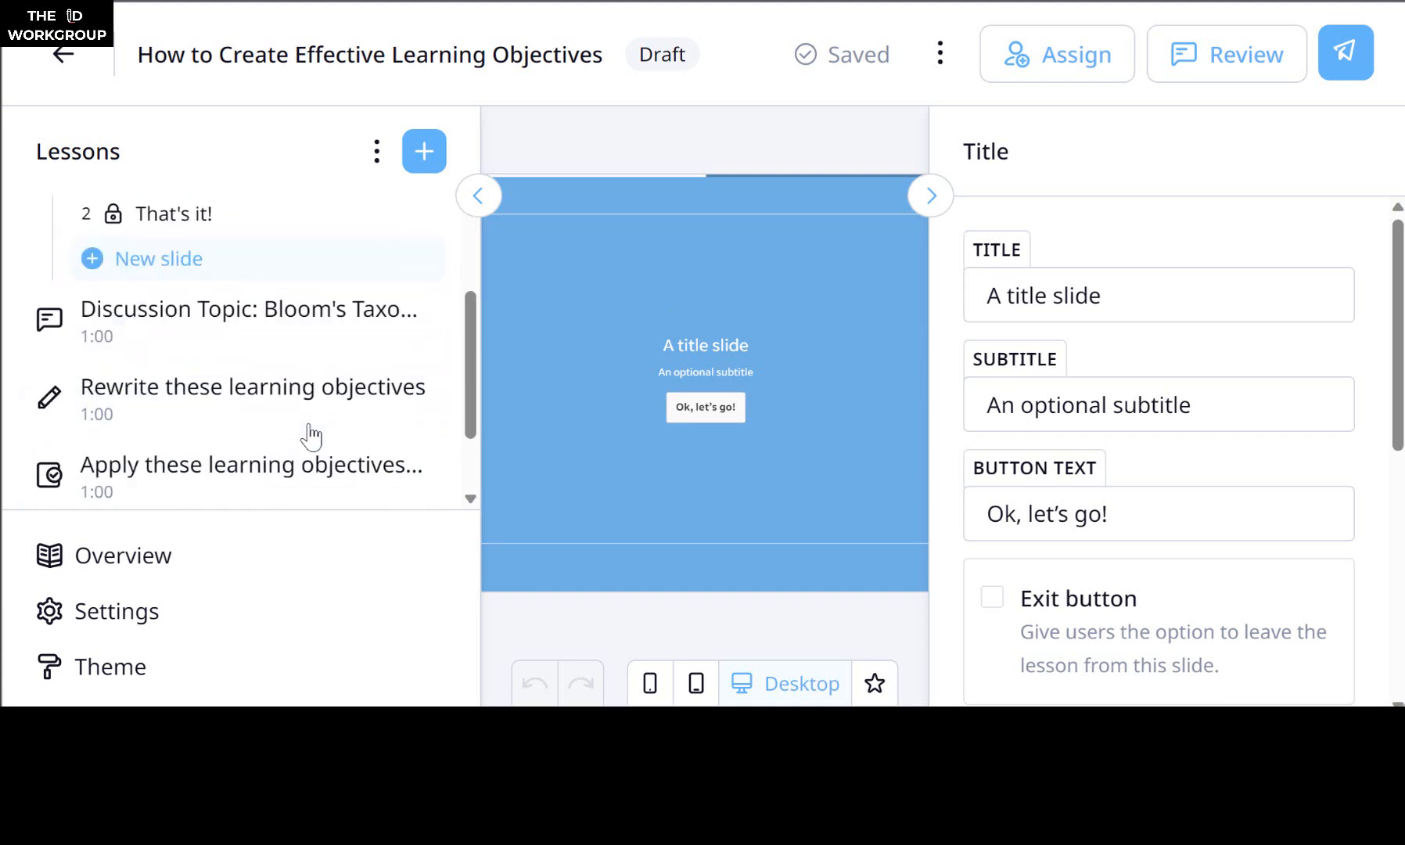
{"action": "scroll", "coordinate": [335, 333], "scroll_direction": "up", "scroll_amount": 3}
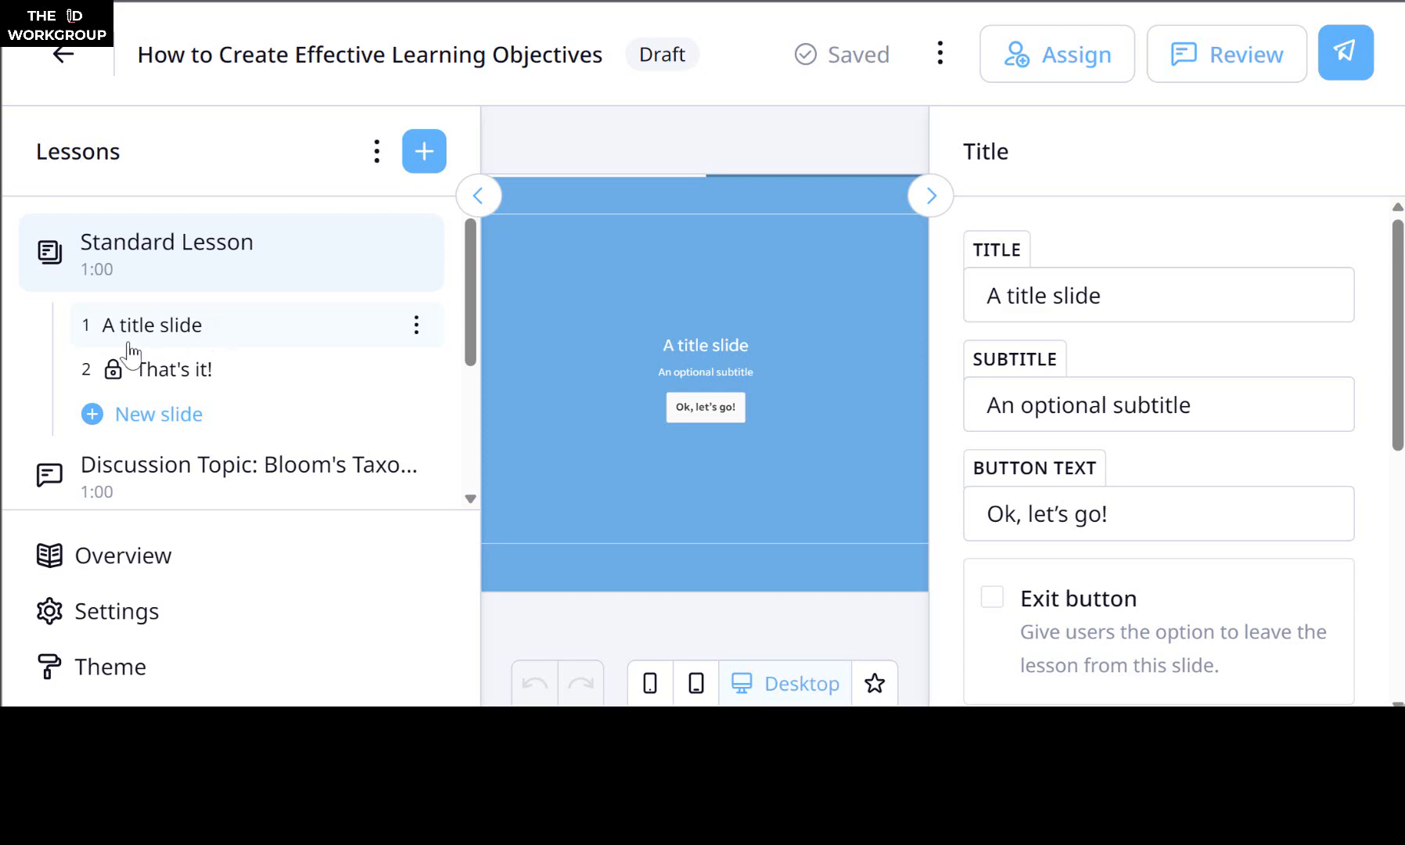
Step: Open the slide library for a new slide in the Standard Lesson and examine the Text teaching templates from Bulleted list through Vertical series
{"action": "left_click", "coordinate": [131, 431]}
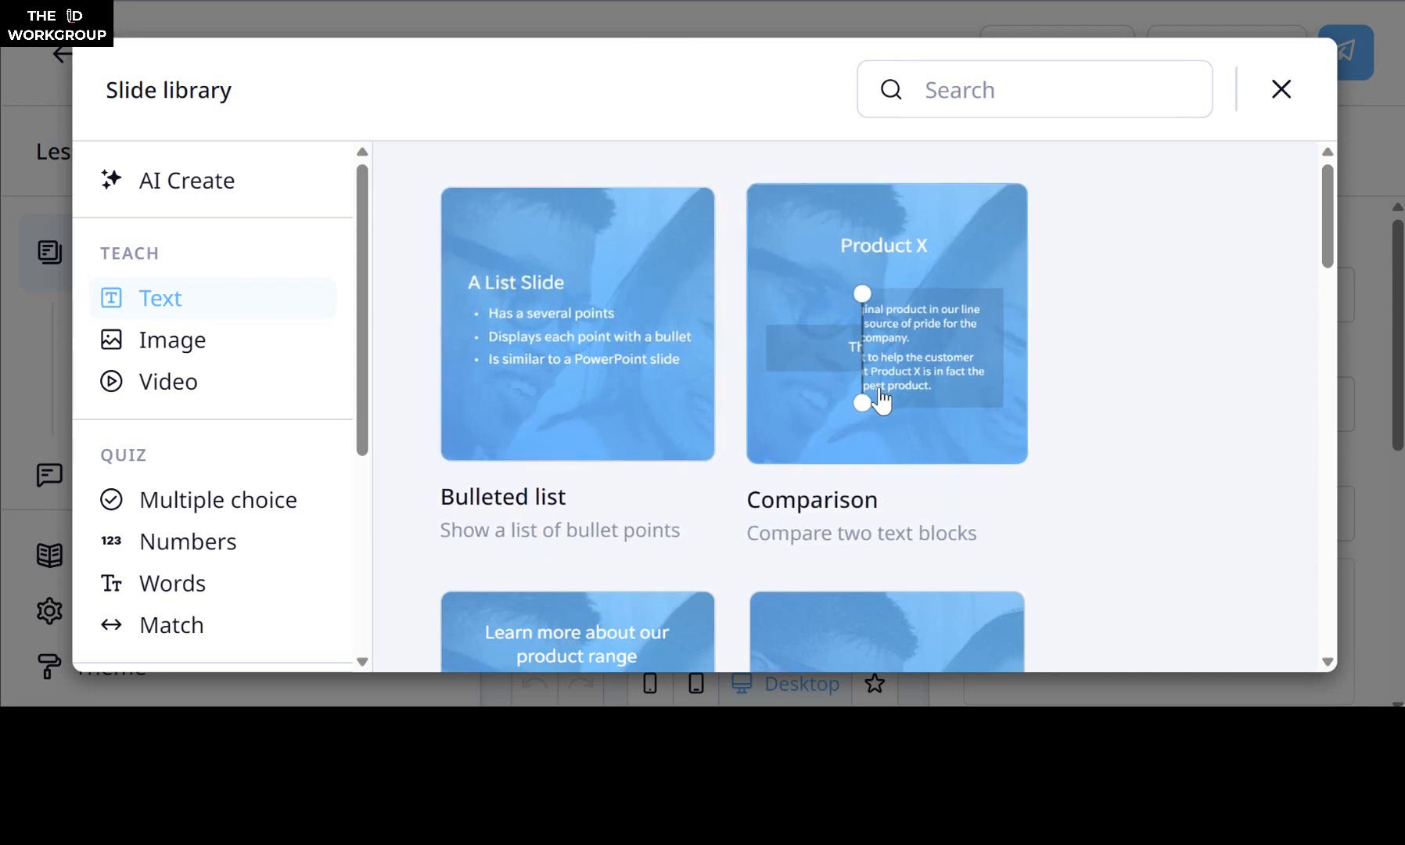
{"action": "scroll", "coordinate": [587, 468], "scroll_direction": "down", "scroll_amount": 5}
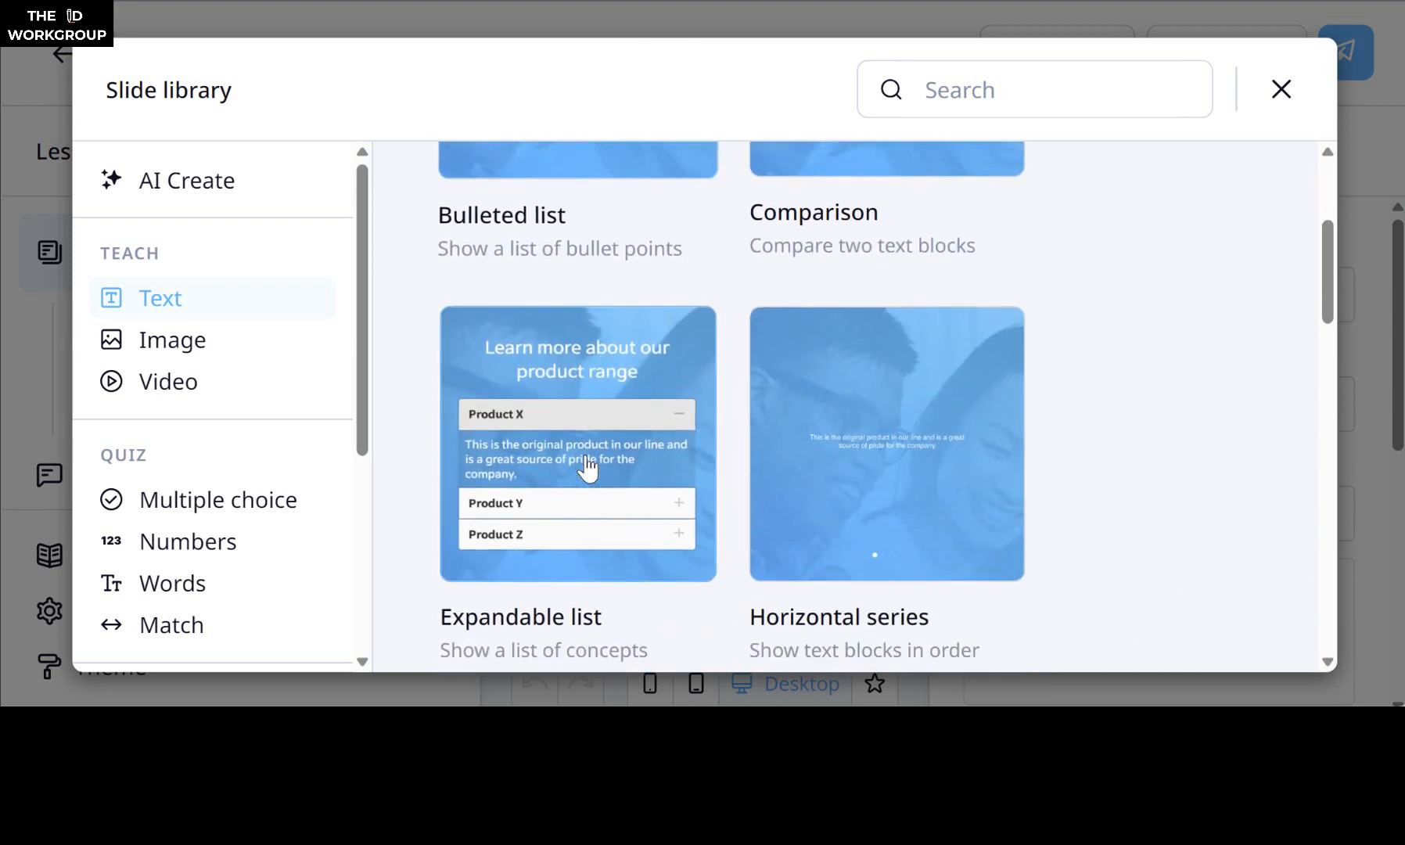
{"action": "scroll", "coordinate": [598, 543], "scroll_direction": "down", "scroll_amount": 3}
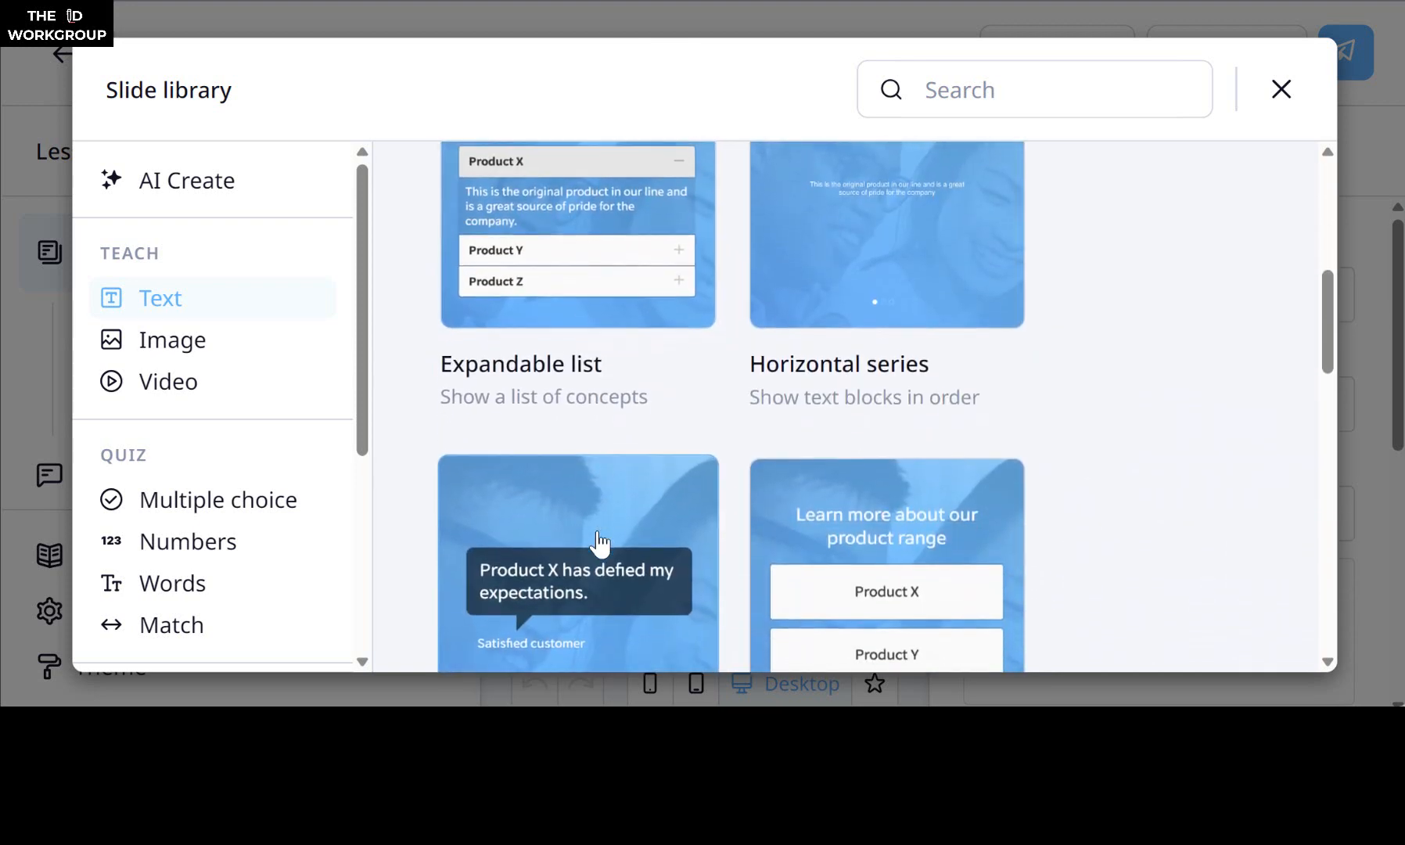
{"action": "scroll", "coordinate": [845, 354], "scroll_direction": "up", "scroll_amount": 2}
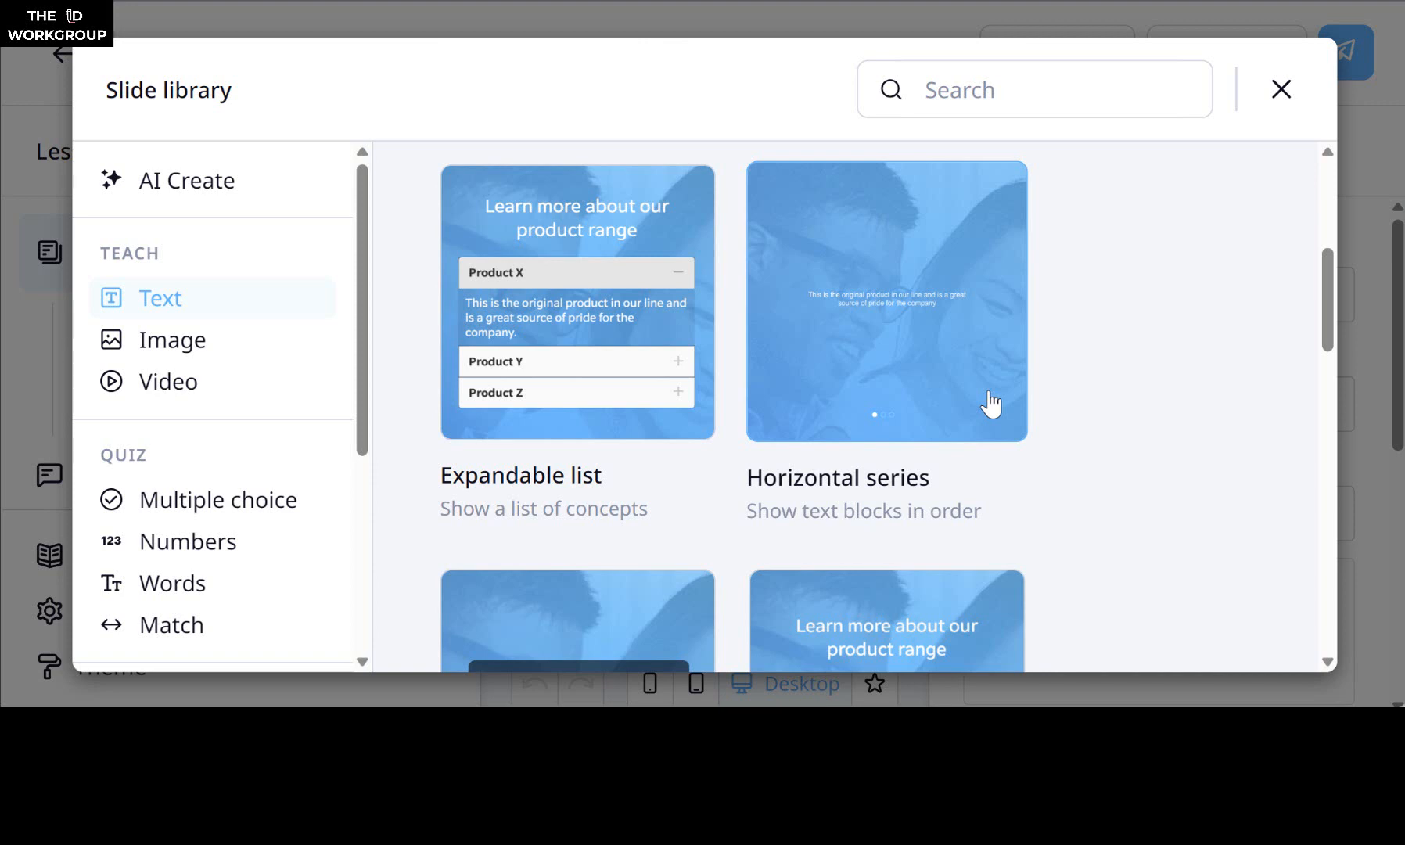
{"action": "scroll", "coordinate": [988, 487], "scroll_direction": "down", "scroll_amount": 4}
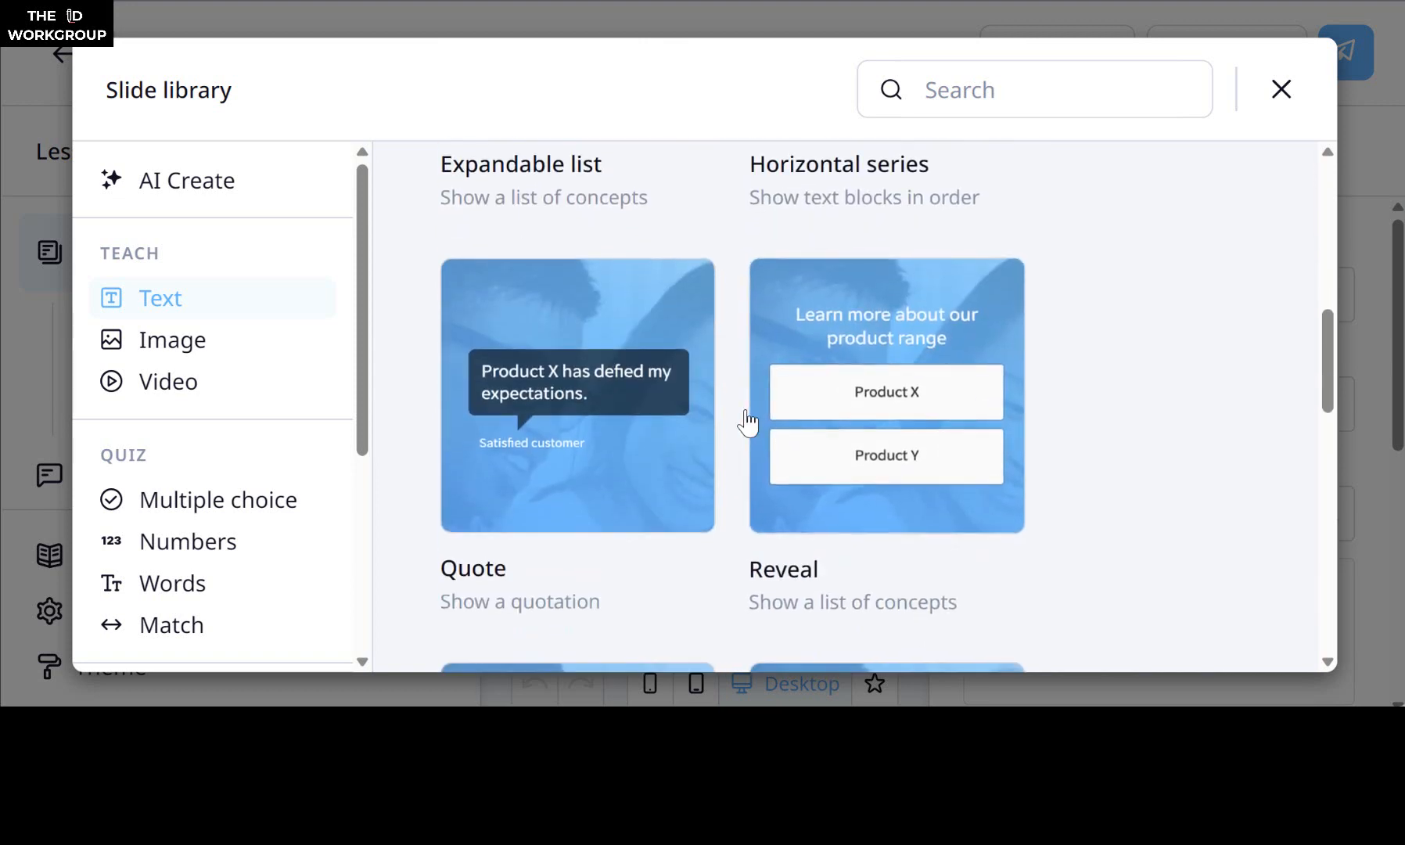
{"action": "scroll", "coordinate": [597, 463], "scroll_direction": "down", "scroll_amount": 4}
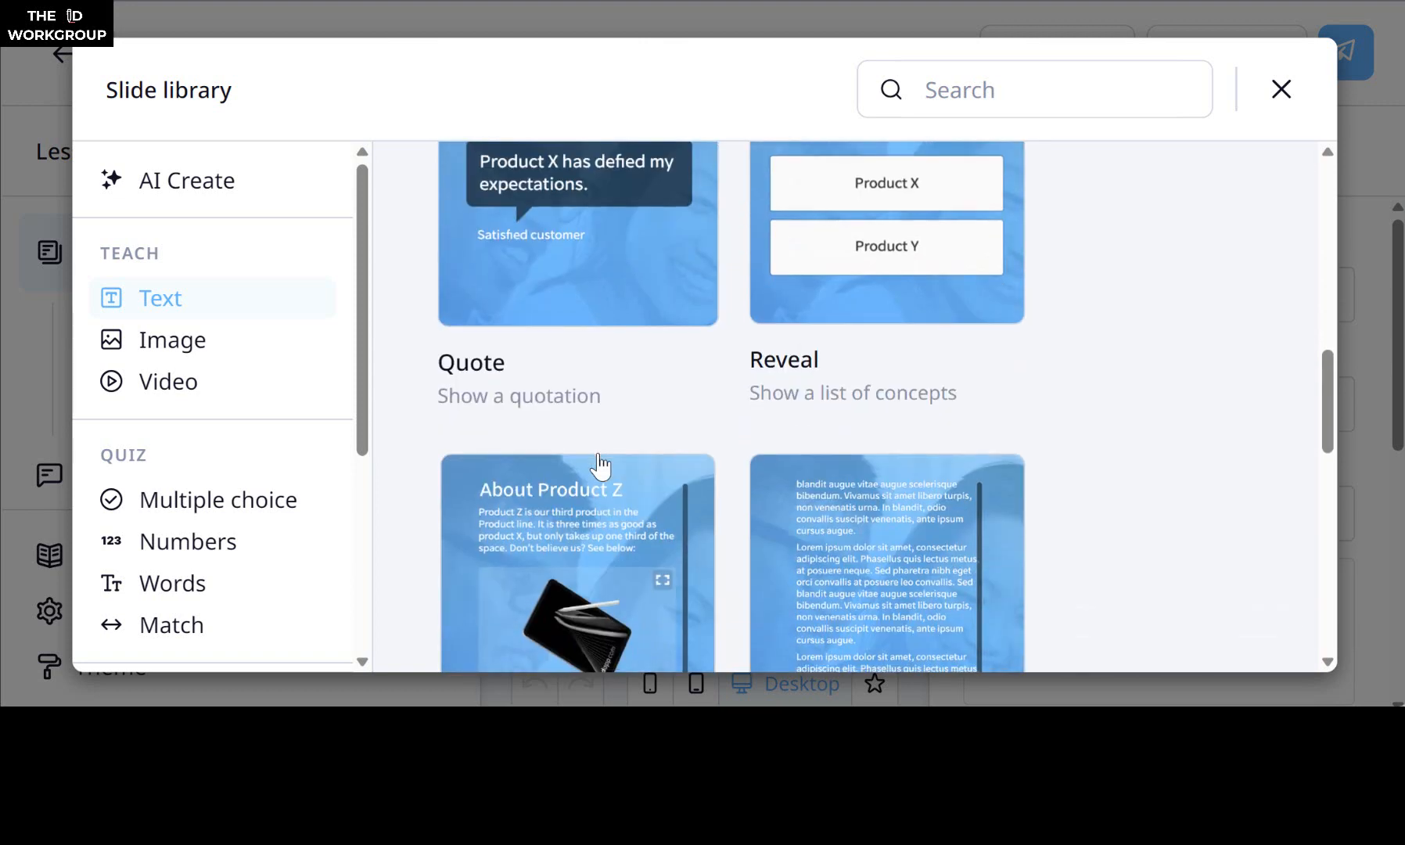
{"action": "scroll", "coordinate": [599, 465], "scroll_direction": "up", "scroll_amount": 4}
{"action": "scroll", "coordinate": [616, 552], "scroll_direction": "down", "scroll_amount": 5}
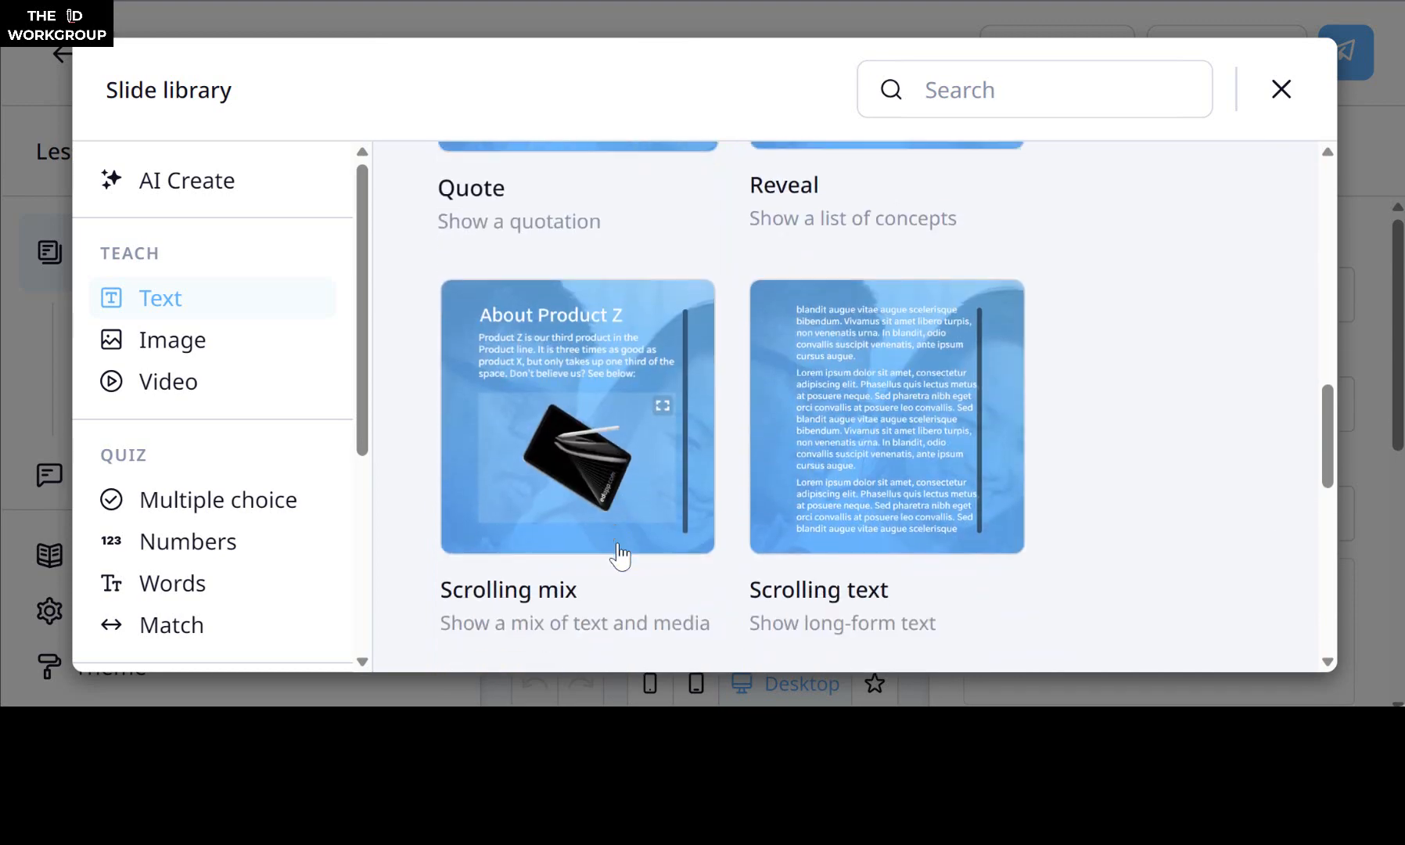
{"action": "scroll", "coordinate": [619, 555], "scroll_direction": "down", "scroll_amount": 8}
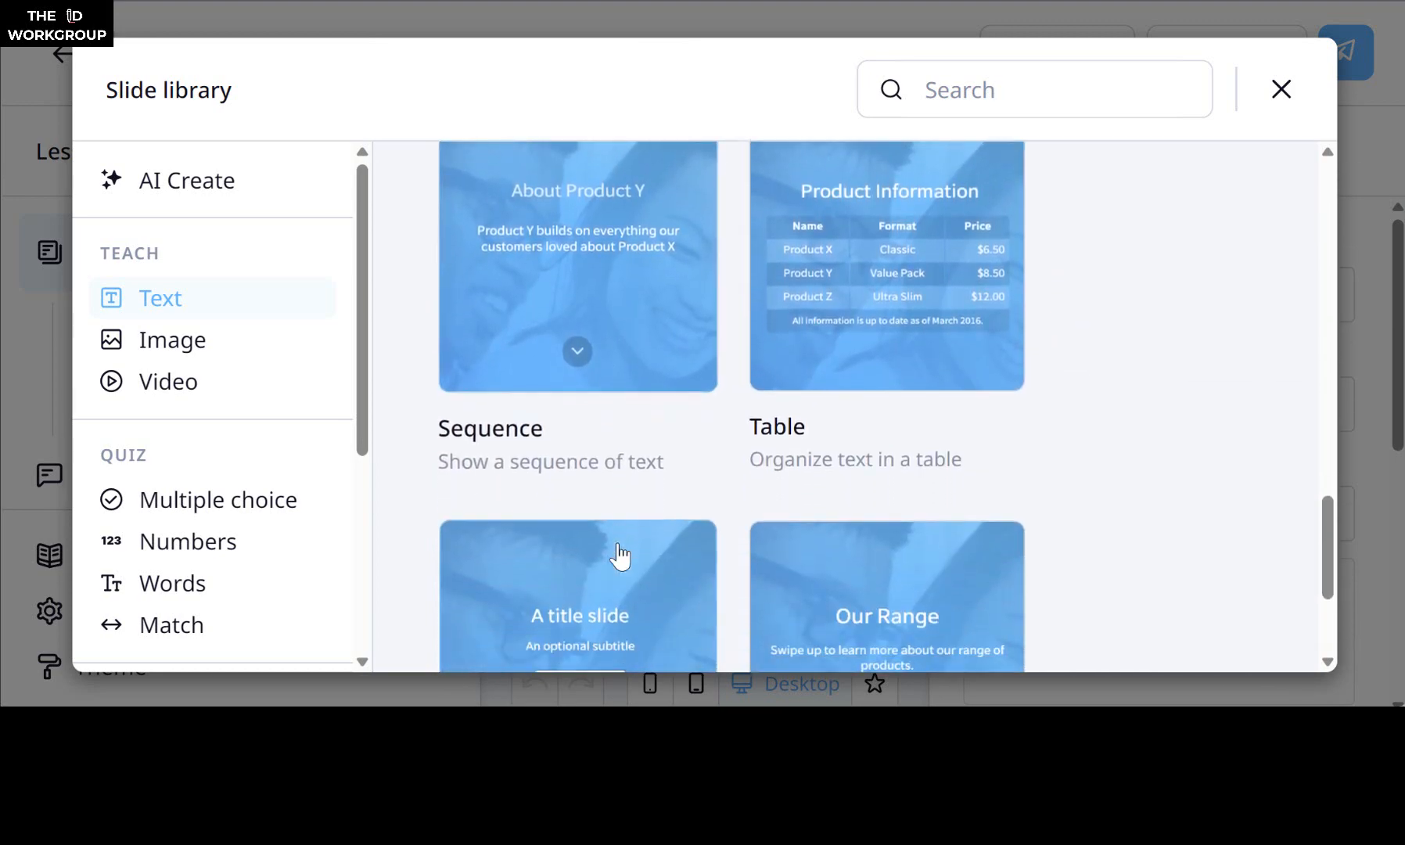
{"action": "scroll", "coordinate": [620, 555], "scroll_direction": "down", "scroll_amount": 1}
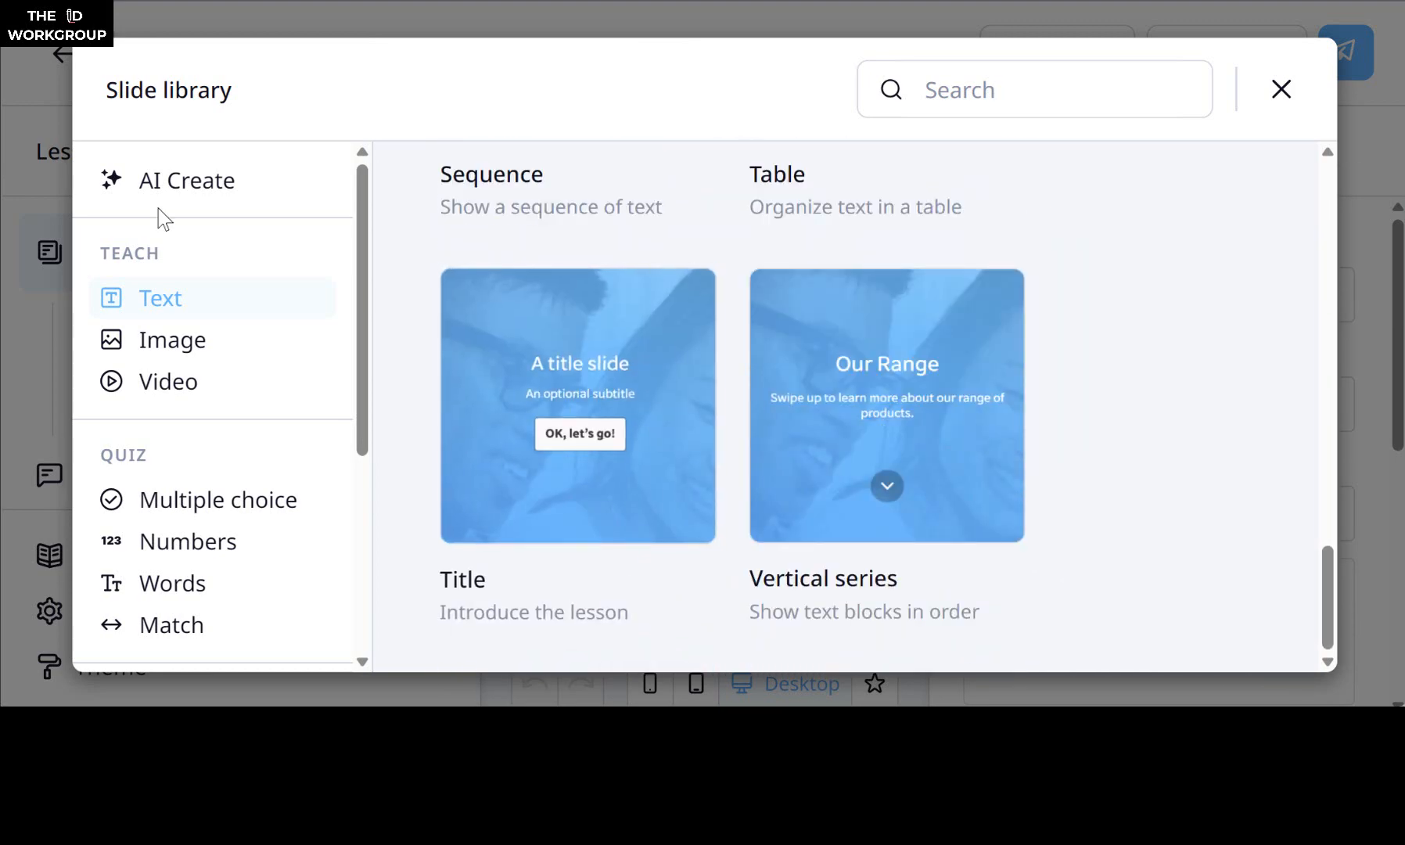
Step: Show the Image teaching templates and examine the Comparison, Horizontal series, Image collection, Image map, Image stack and Image waypoints layouts
{"action": "left_click", "coordinate": [161, 353]}
{"action": "scroll", "coordinate": [859, 417], "scroll_direction": "up", "scroll_amount": 13}
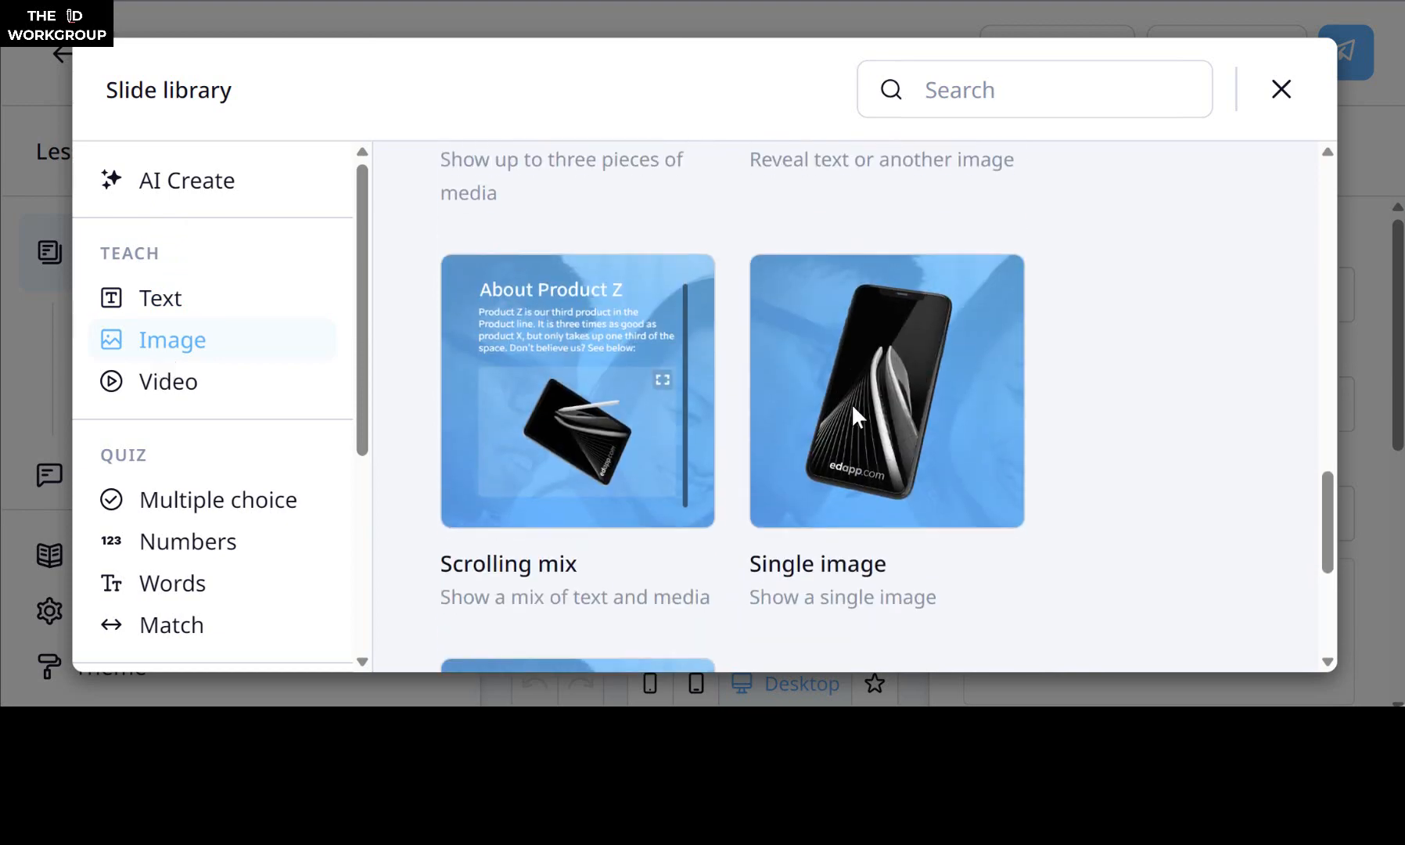
{"action": "scroll", "coordinate": [853, 405], "scroll_direction": "up", "scroll_amount": 10}
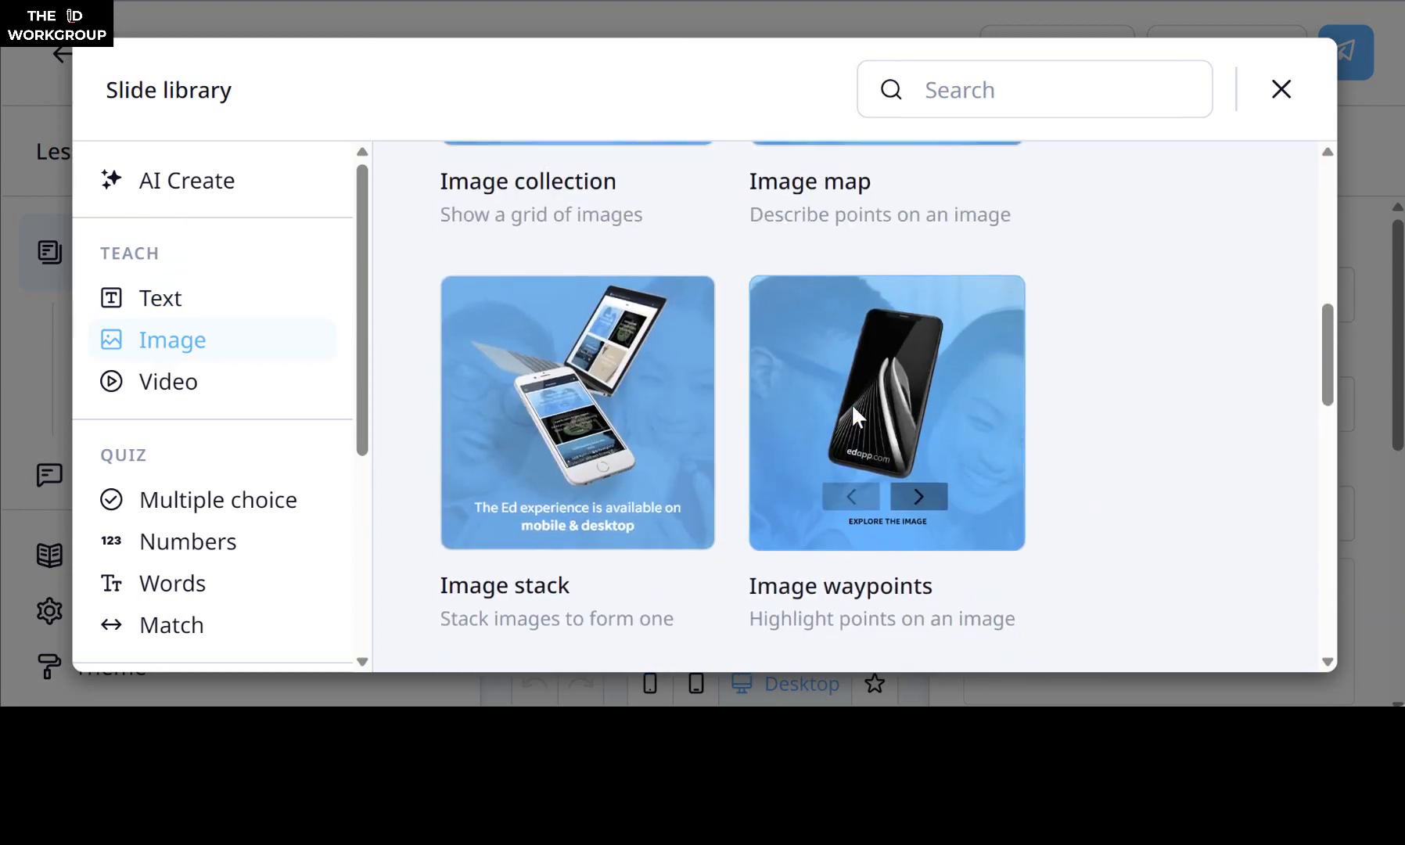
{"action": "scroll", "coordinate": [853, 406], "scroll_direction": "up", "scroll_amount": 2}
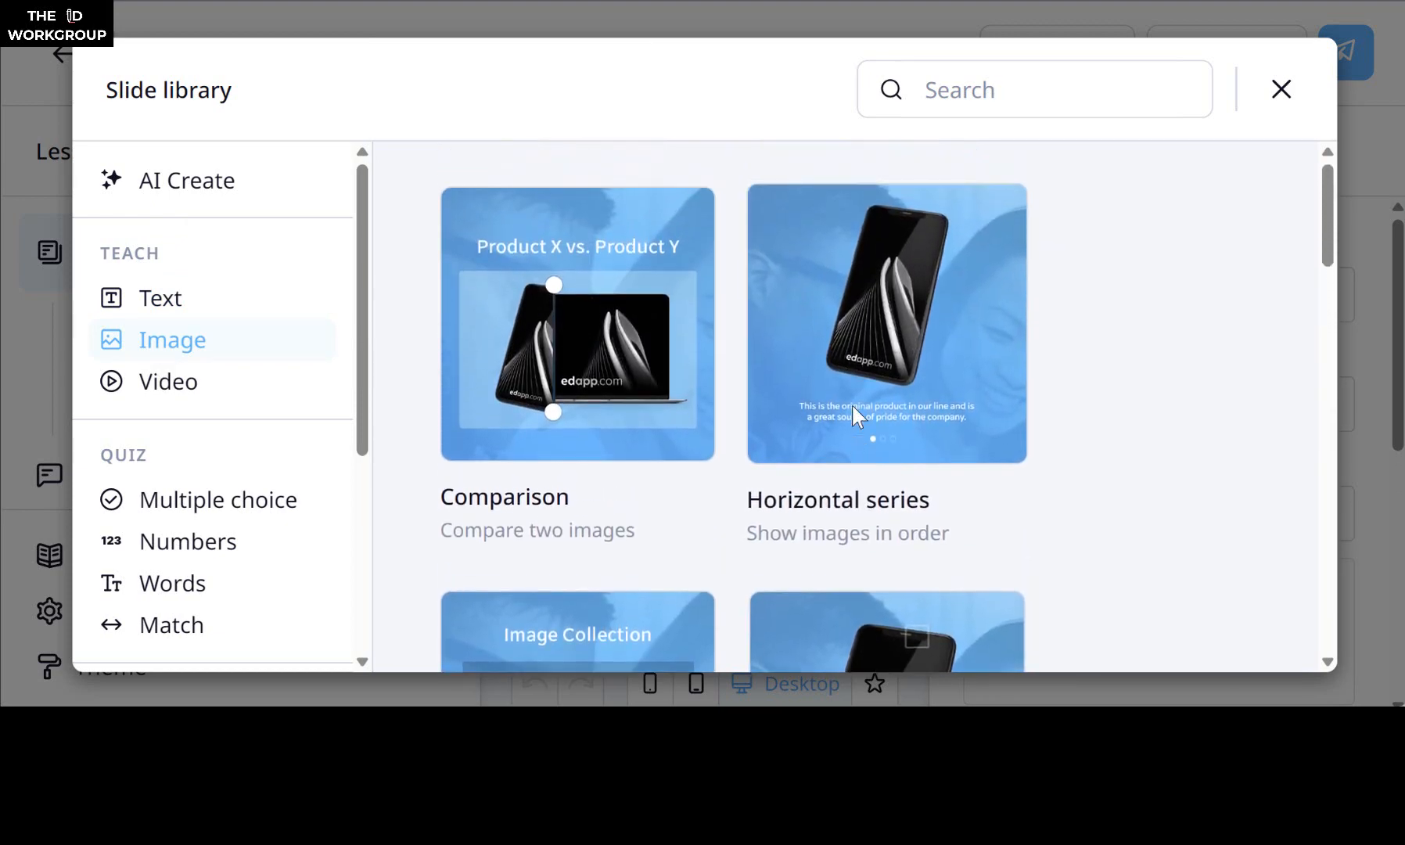
{"action": "scroll", "coordinate": [853, 406], "scroll_direction": "down", "scroll_amount": 1}
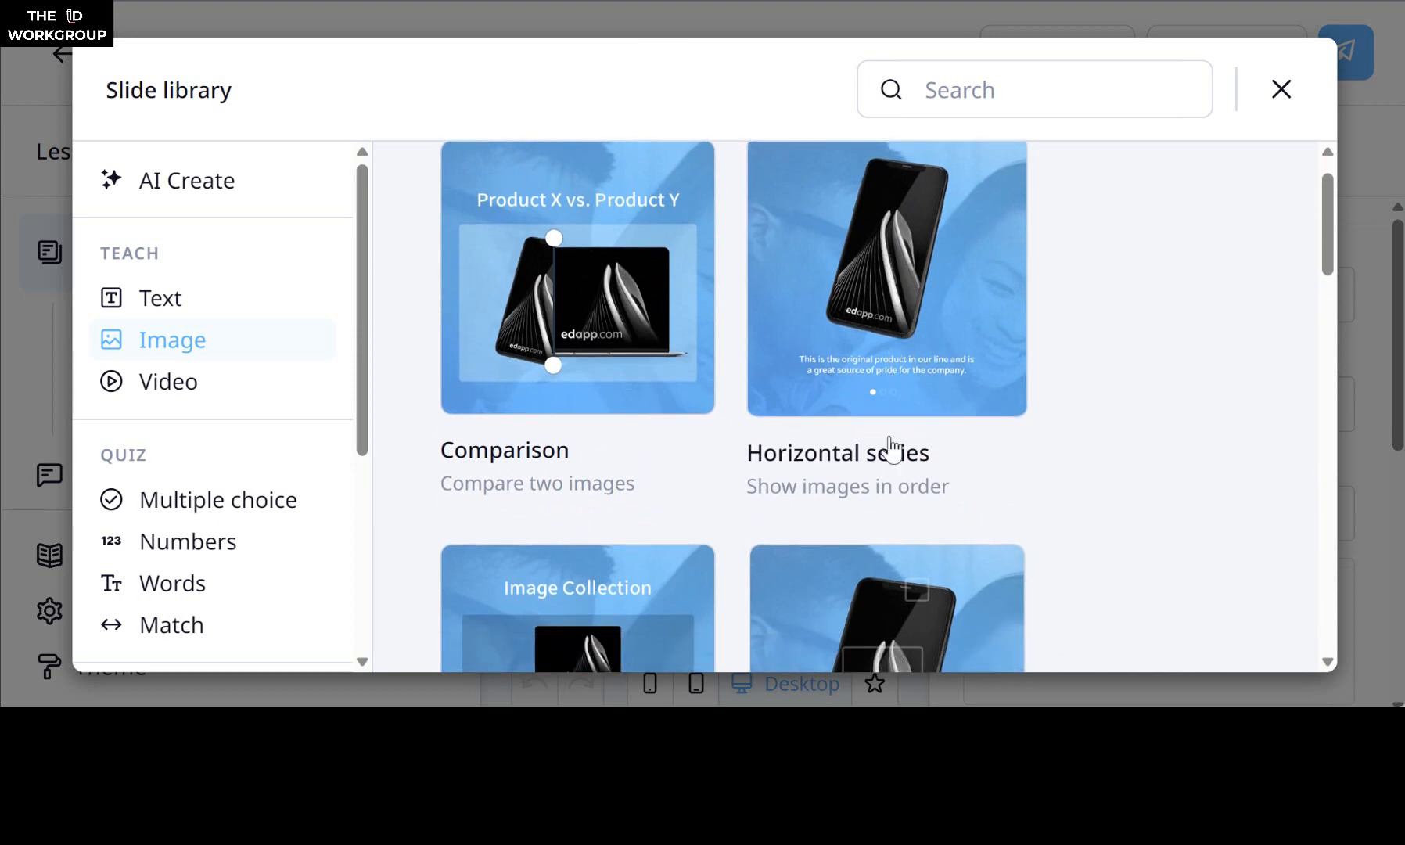
{"action": "scroll", "coordinate": [864, 489], "scroll_direction": "down", "scroll_amount": 5}
{"action": "scroll", "coordinate": [866, 493], "scroll_direction": "down", "scroll_amount": 5}
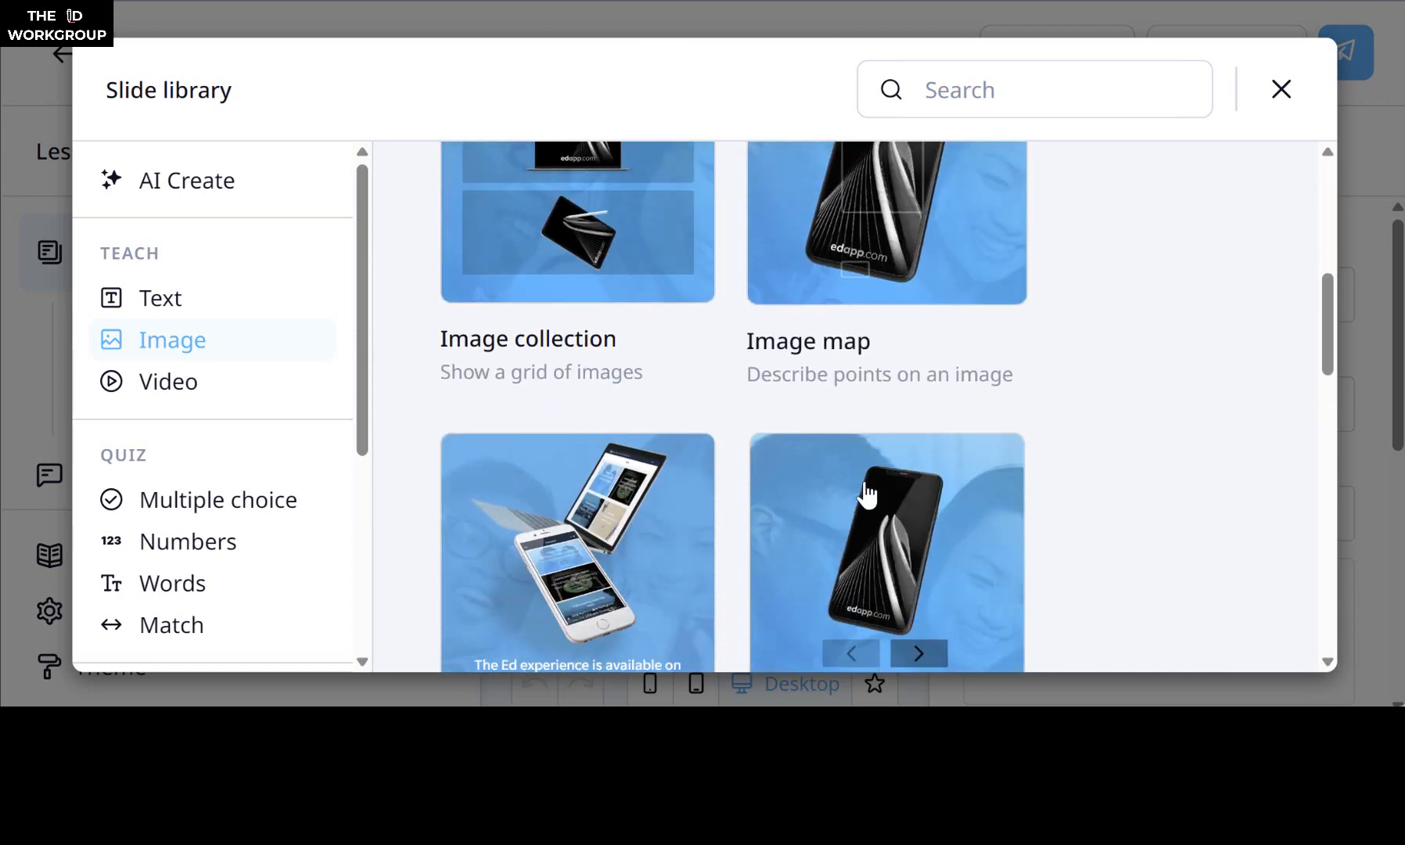
{"action": "scroll", "coordinate": [866, 493], "scroll_direction": "up", "scroll_amount": 4}
{"action": "scroll", "coordinate": [866, 493], "scroll_direction": "up", "scroll_amount": 1}
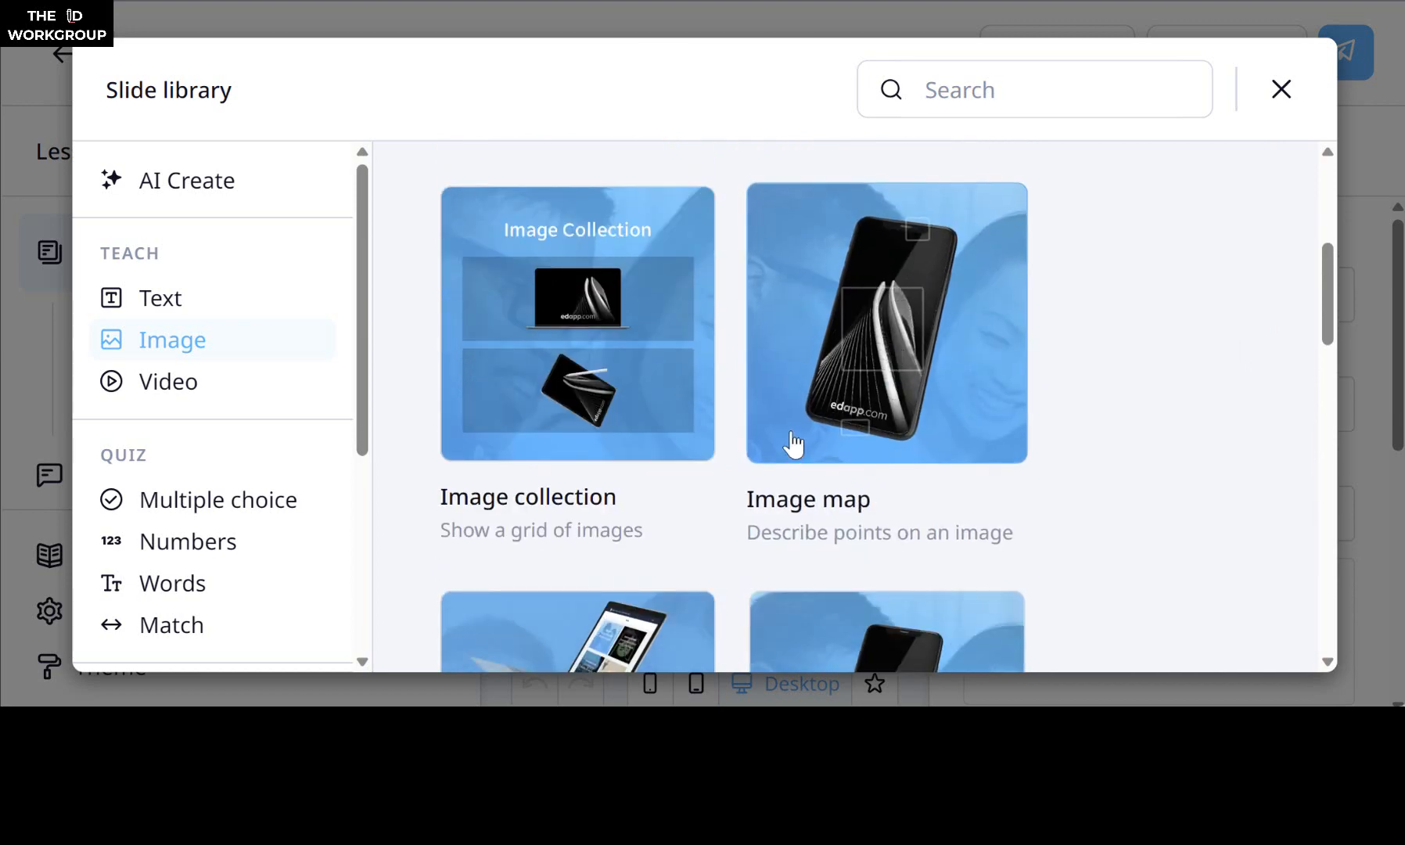
{"action": "scroll", "coordinate": [690, 563], "scroll_direction": "down", "scroll_amount": 3}
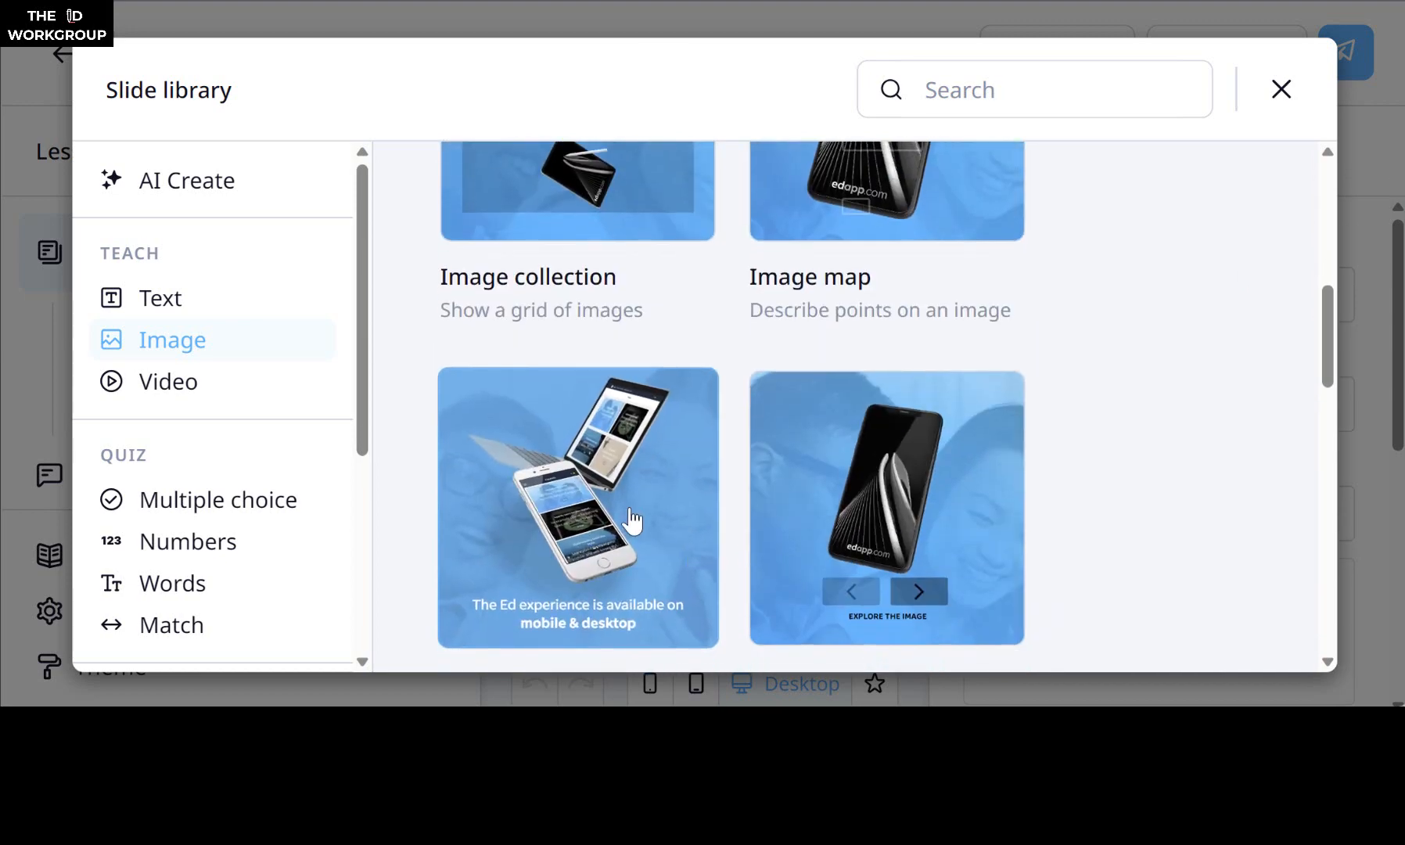
{"action": "scroll", "coordinate": [626, 520], "scroll_direction": "down", "scroll_amount": 1}
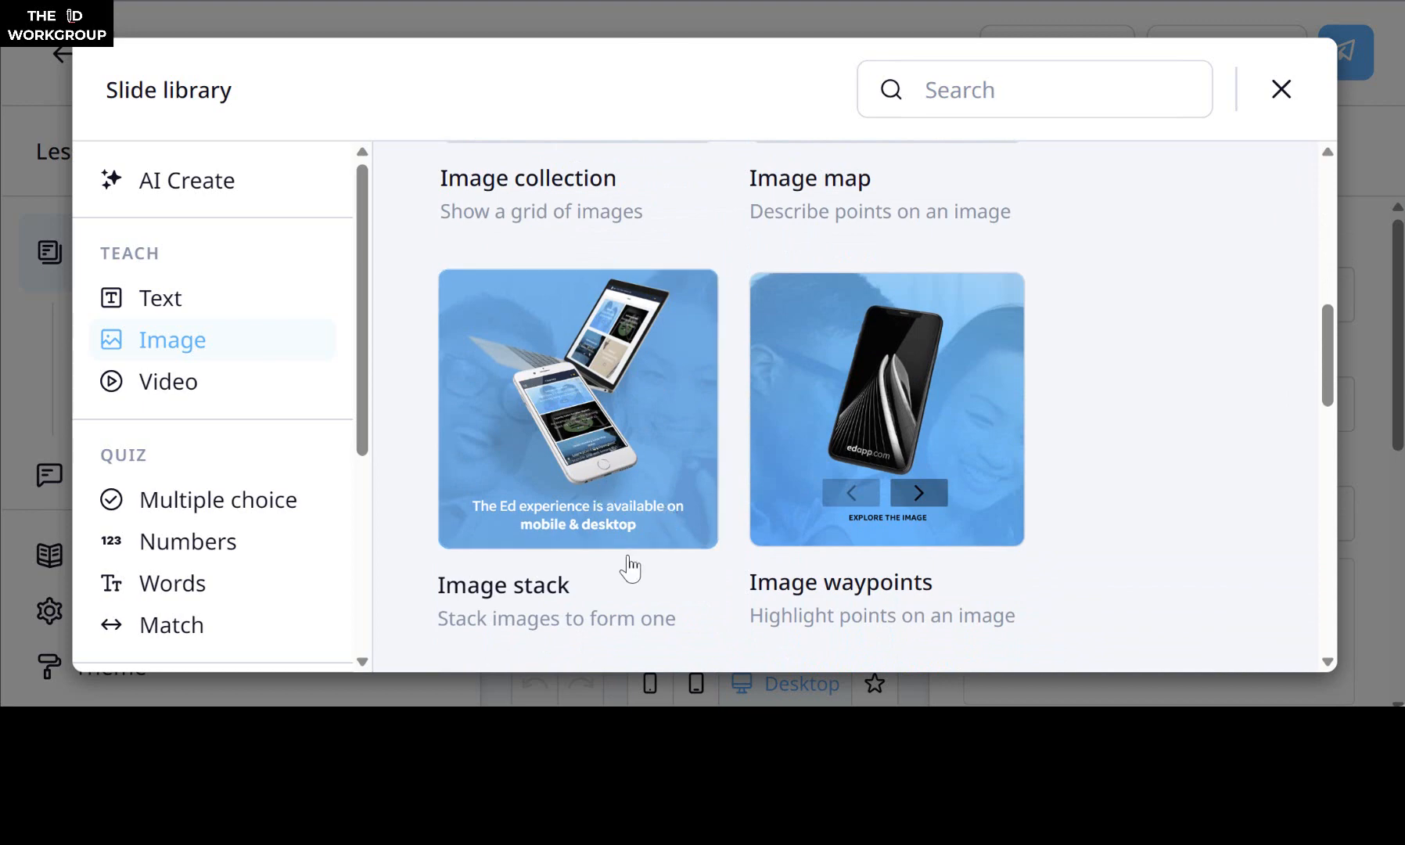
Step: Examine the remaining image templates: Media collection, Scratch to reveal, Scrolling mix, Single image and Vertical series
{"action": "scroll", "coordinate": [628, 568], "scroll_direction": "down", "scroll_amount": 2}
{"action": "scroll", "coordinate": [1000, 487], "scroll_direction": "down", "scroll_amount": 4}
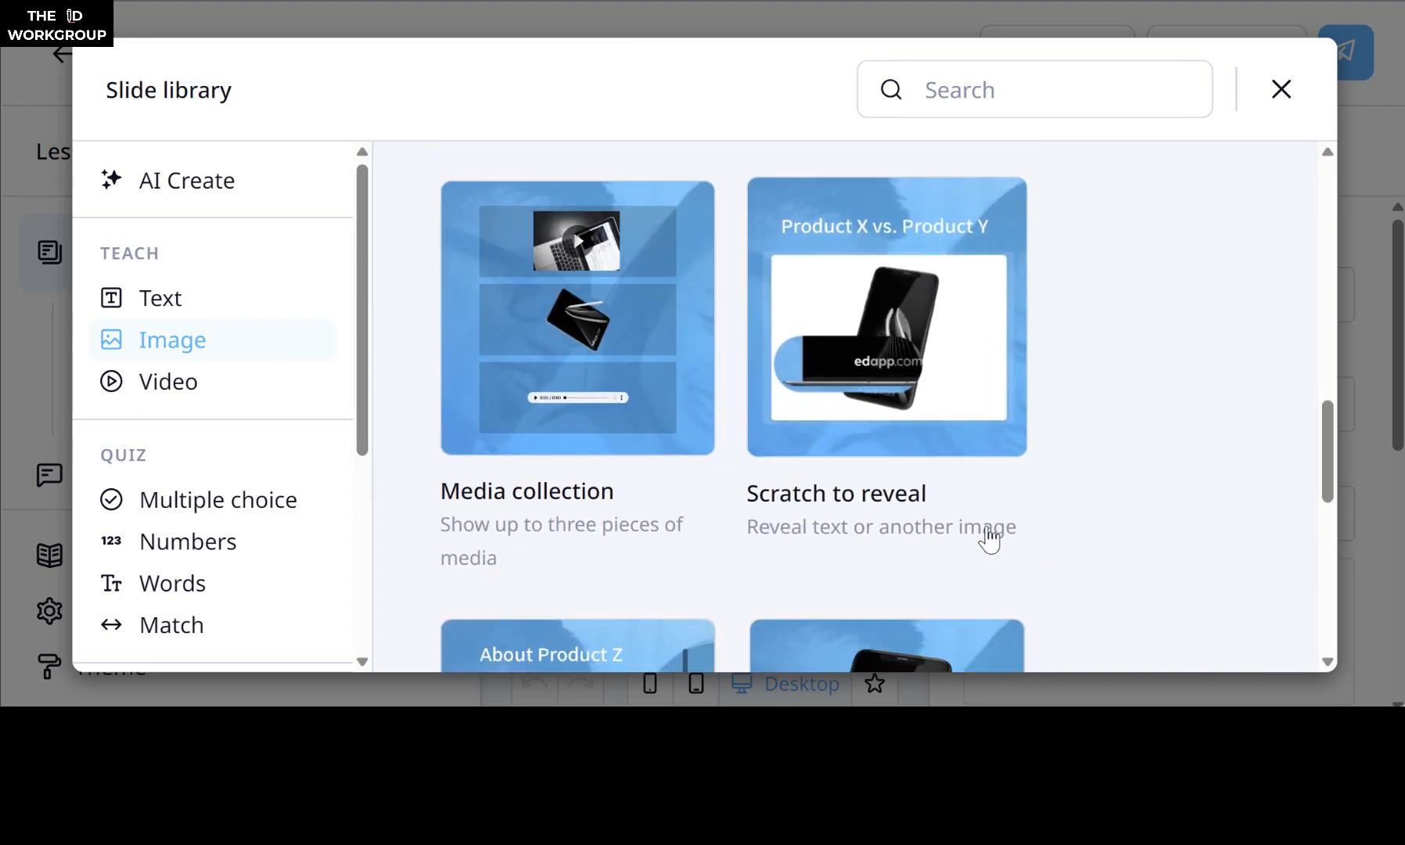
{"action": "scroll", "coordinate": [986, 535], "scroll_direction": "down", "scroll_amount": 2}
{"action": "scroll", "coordinate": [579, 332], "scroll_direction": "up", "scroll_amount": 2}
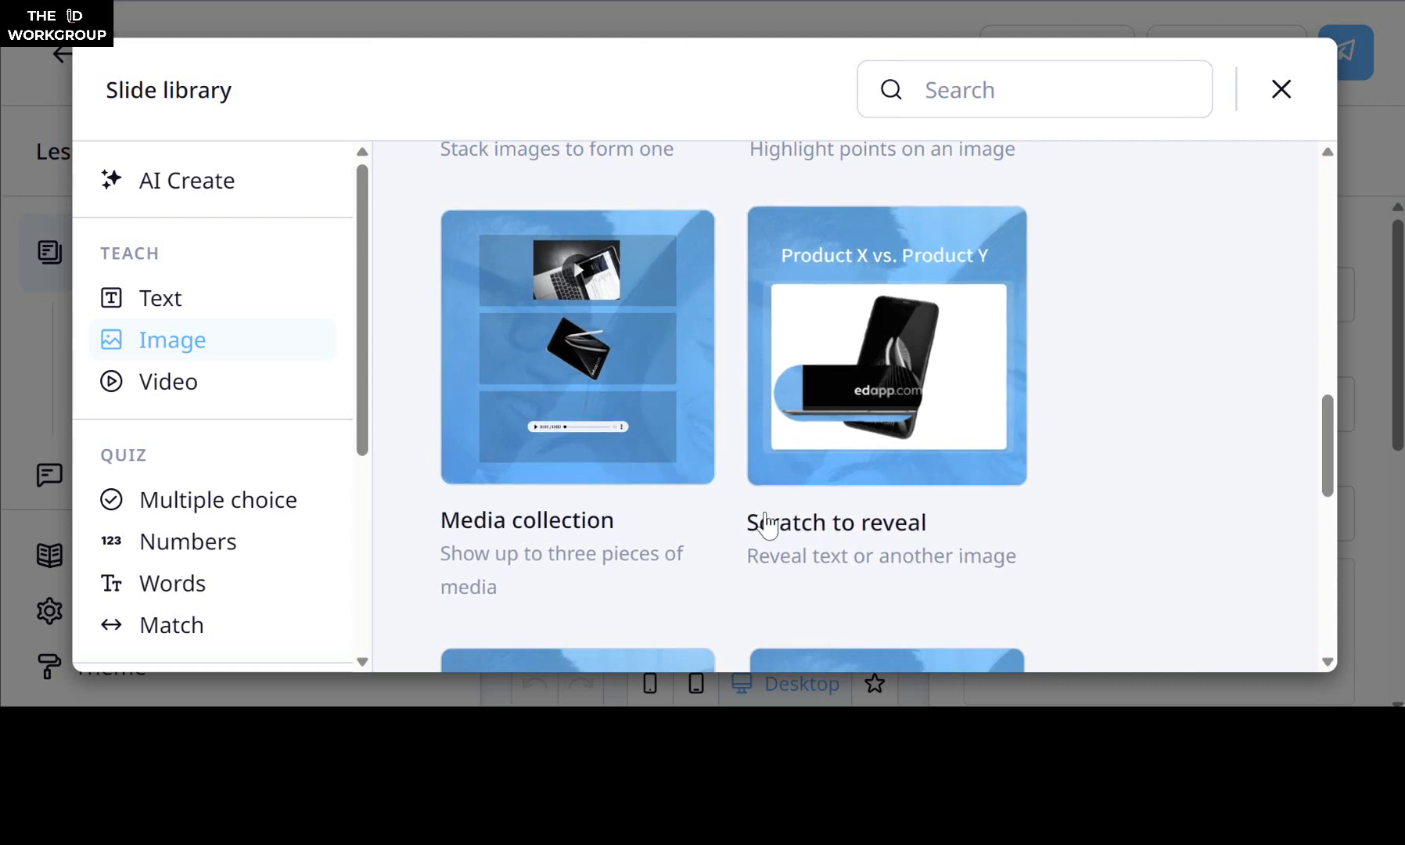
{"action": "scroll", "coordinate": [718, 612], "scroll_direction": "down", "scroll_amount": 1}
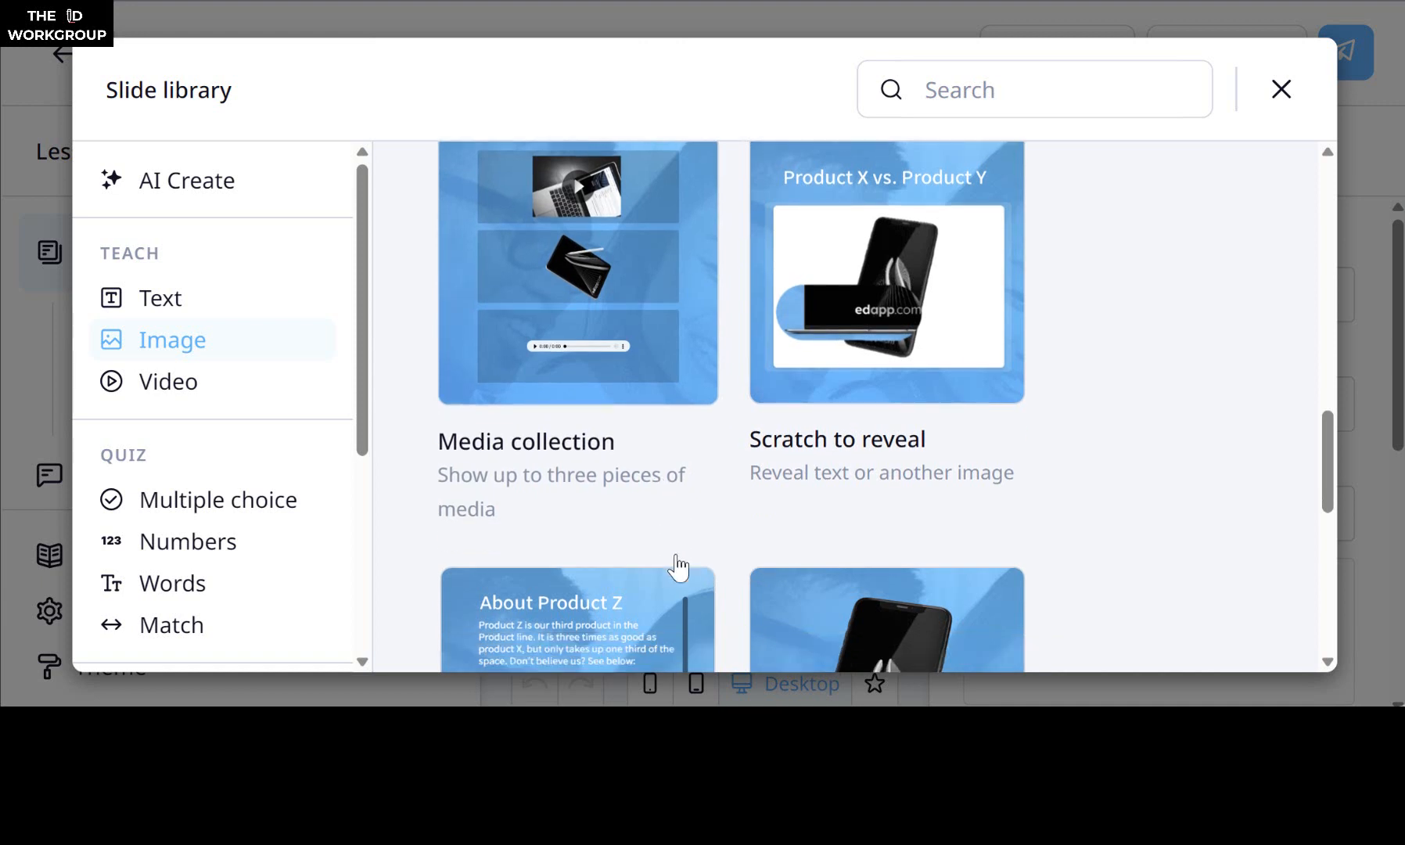
{"action": "scroll", "coordinate": [736, 540], "scroll_direction": "down", "scroll_amount": 5}
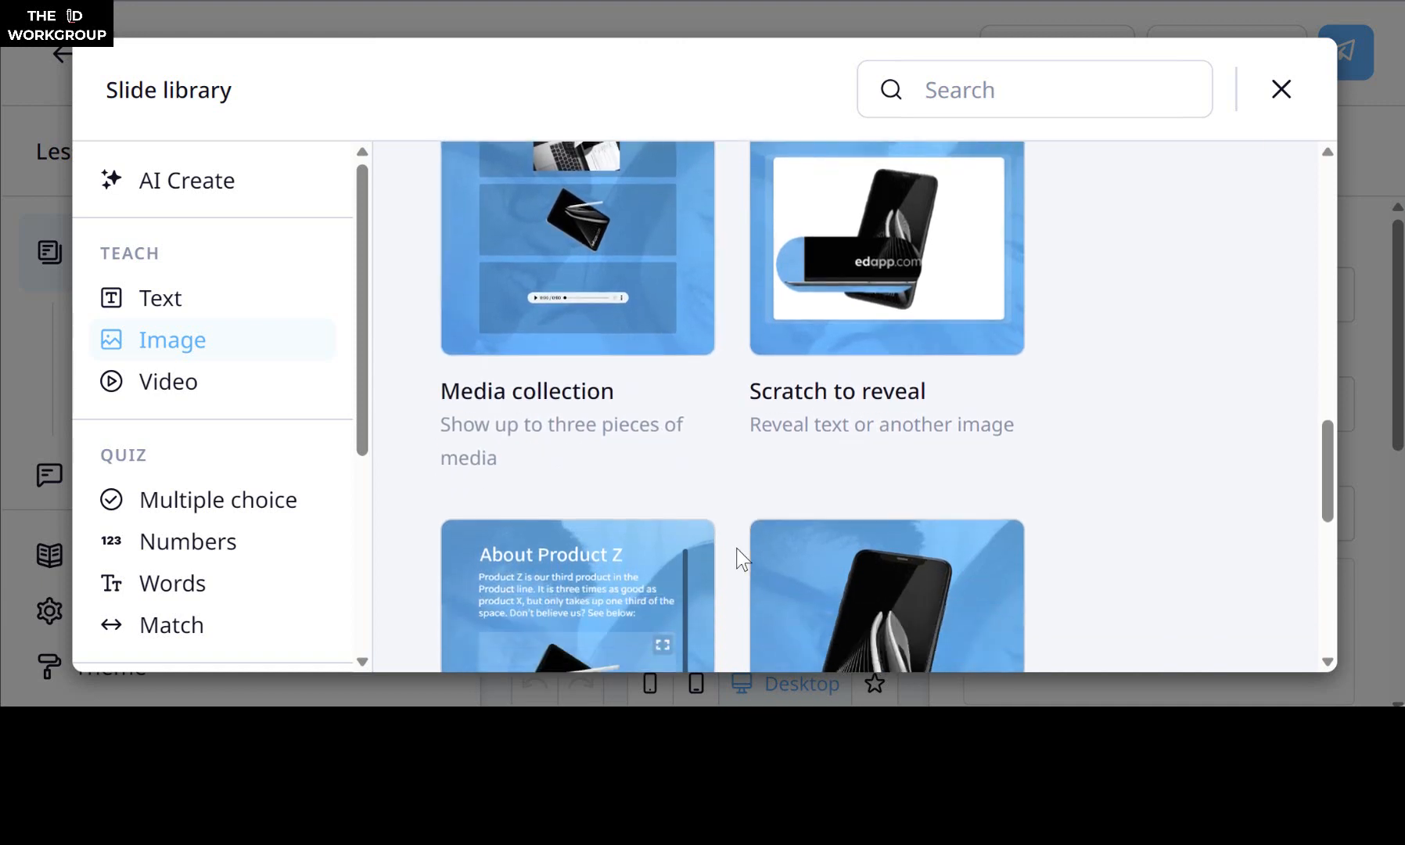
{"action": "scroll", "coordinate": [727, 509], "scroll_direction": "down", "scroll_amount": 2}
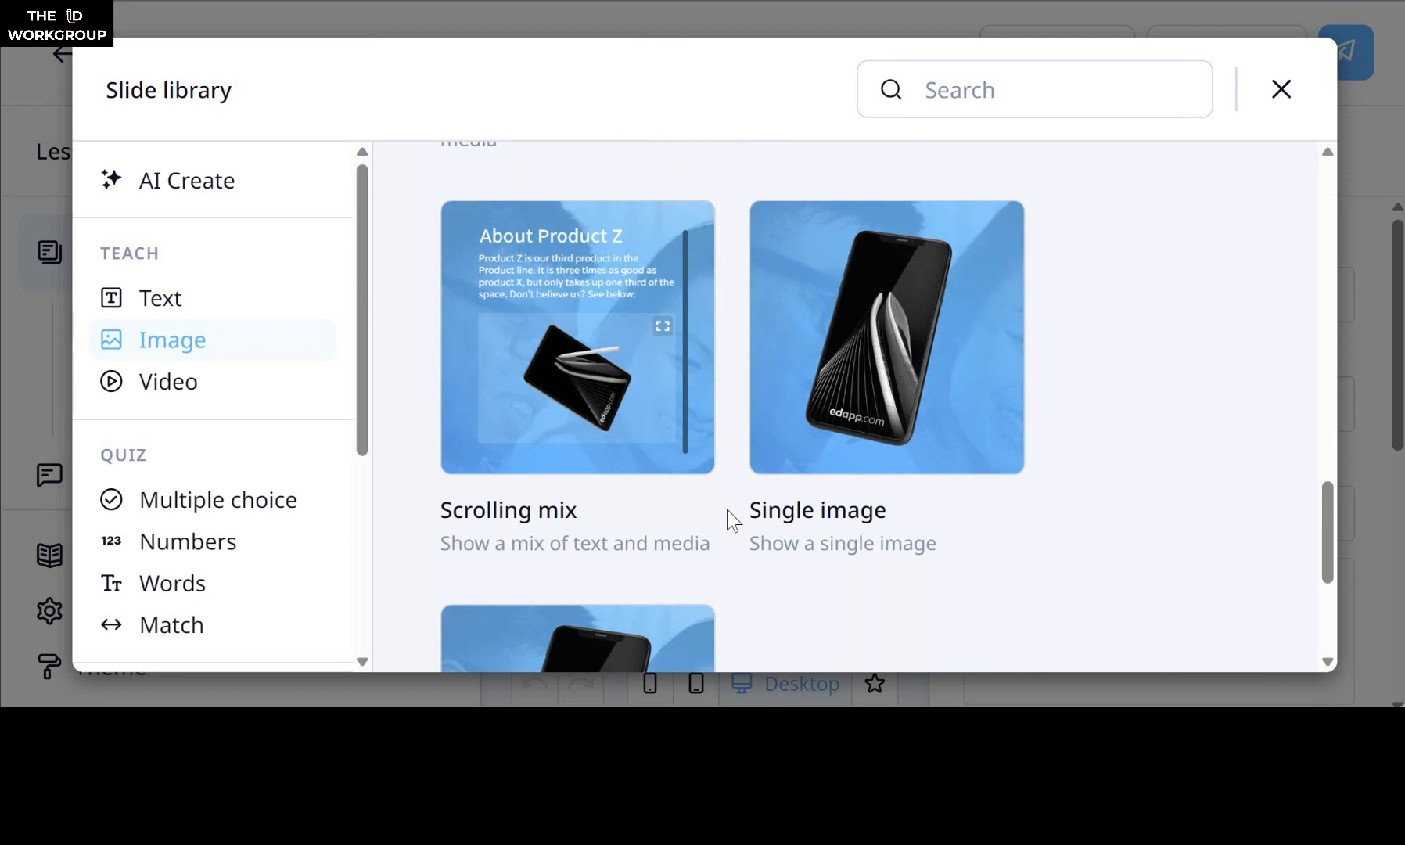
{"action": "scroll", "coordinate": [798, 585], "scroll_direction": "down", "scroll_amount": 1}
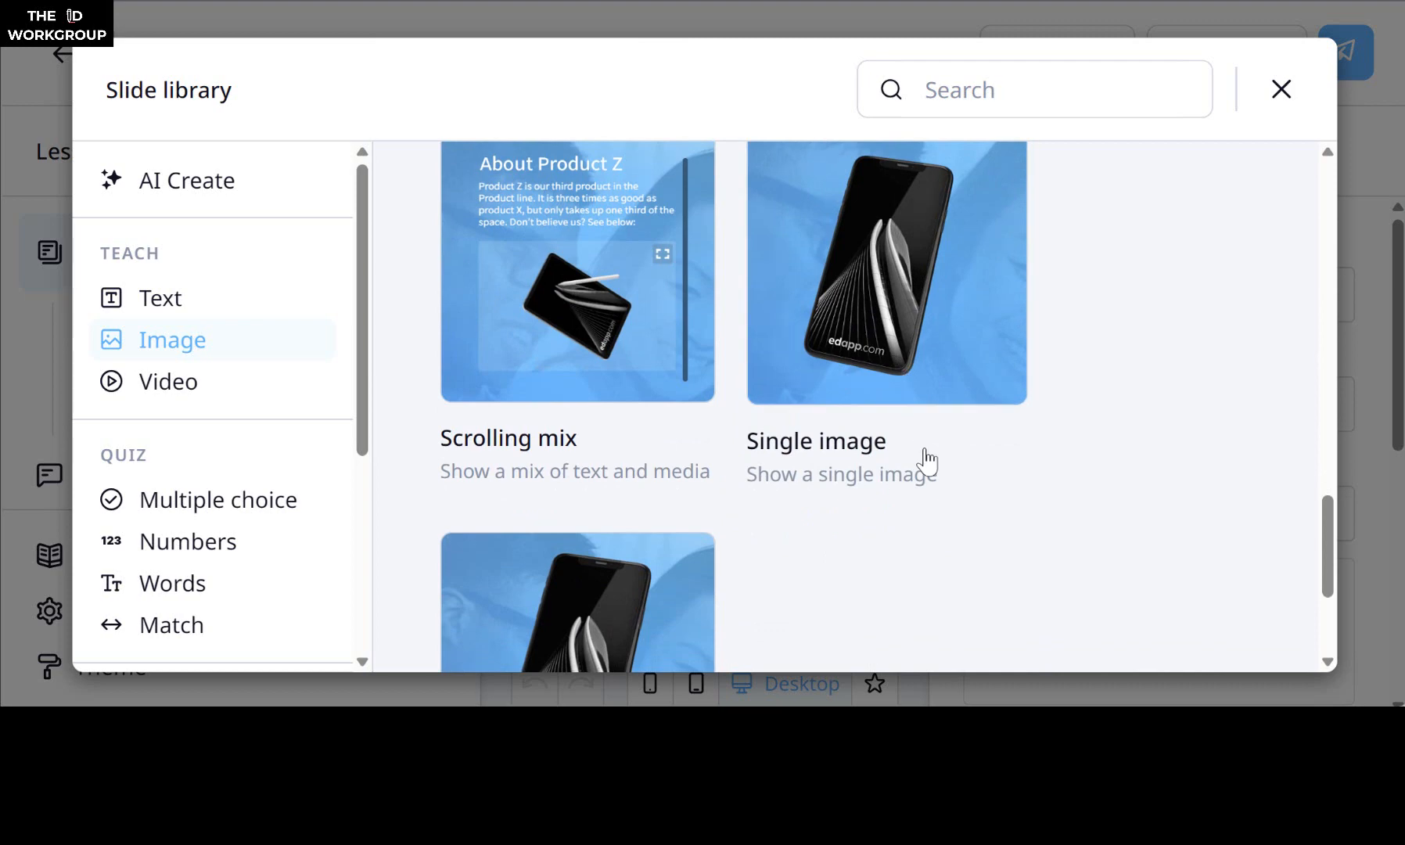
{"action": "scroll", "coordinate": [926, 461], "scroll_direction": "down", "scroll_amount": 2}
{"action": "scroll", "coordinate": [755, 542], "scroll_direction": "down", "scroll_amount": 2}
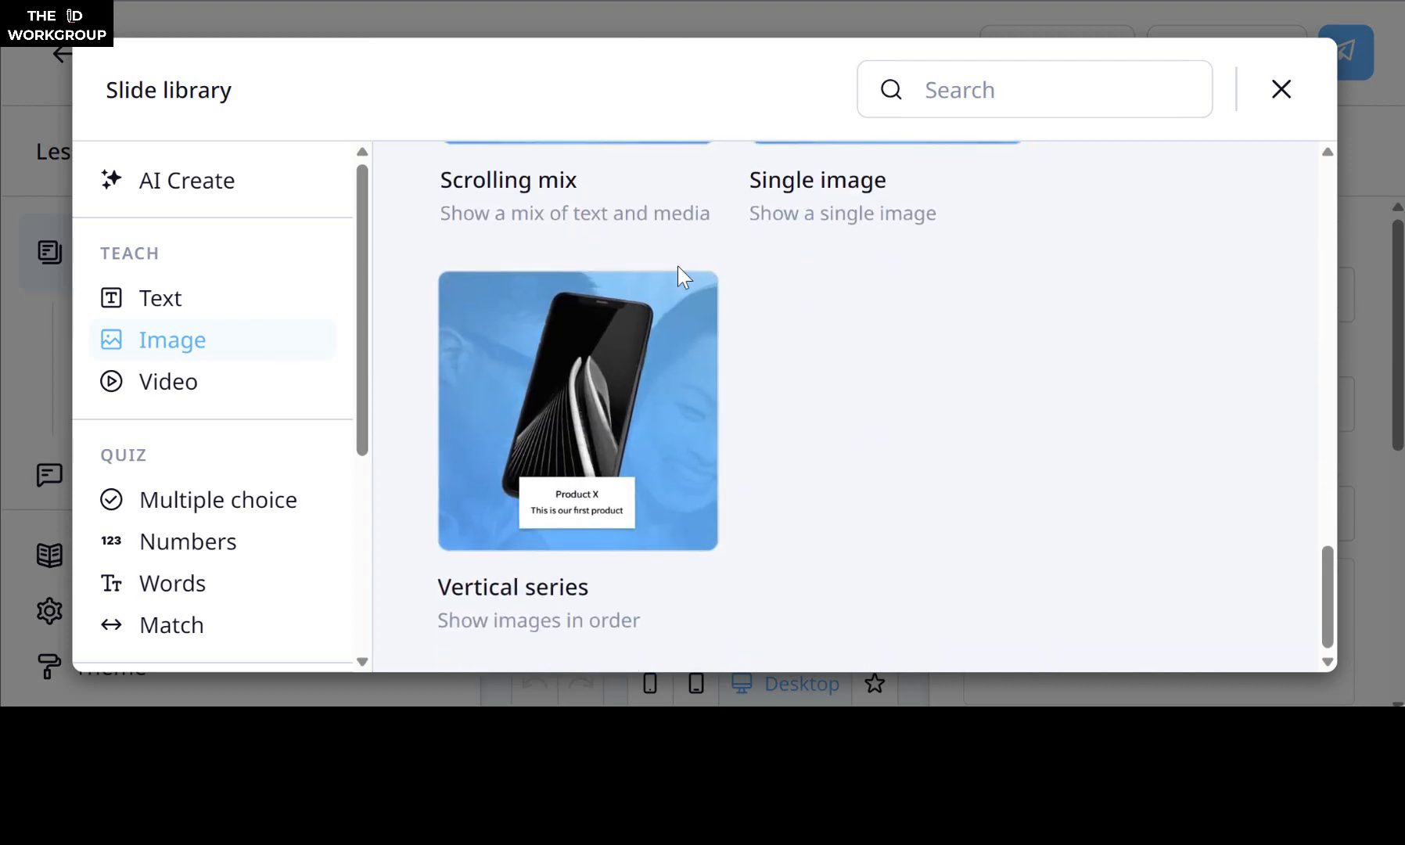
{"action": "scroll", "coordinate": [878, 426], "scroll_direction": "up", "scroll_amount": 6}
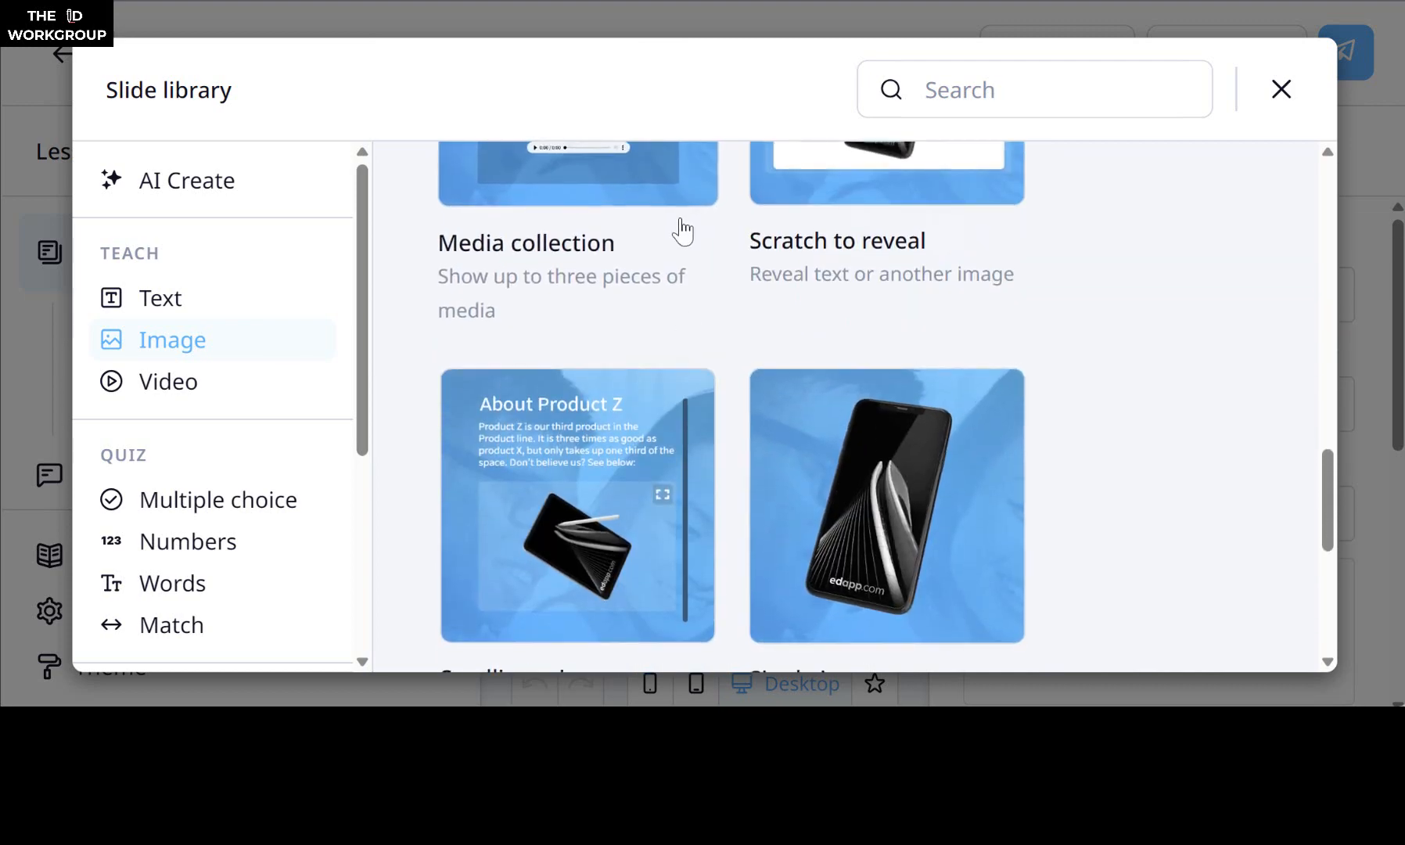
{"action": "scroll", "coordinate": [667, 338], "scroll_direction": "up", "scroll_amount": 10}
{"action": "scroll", "coordinate": [667, 336], "scroll_direction": "up", "scroll_amount": 9}
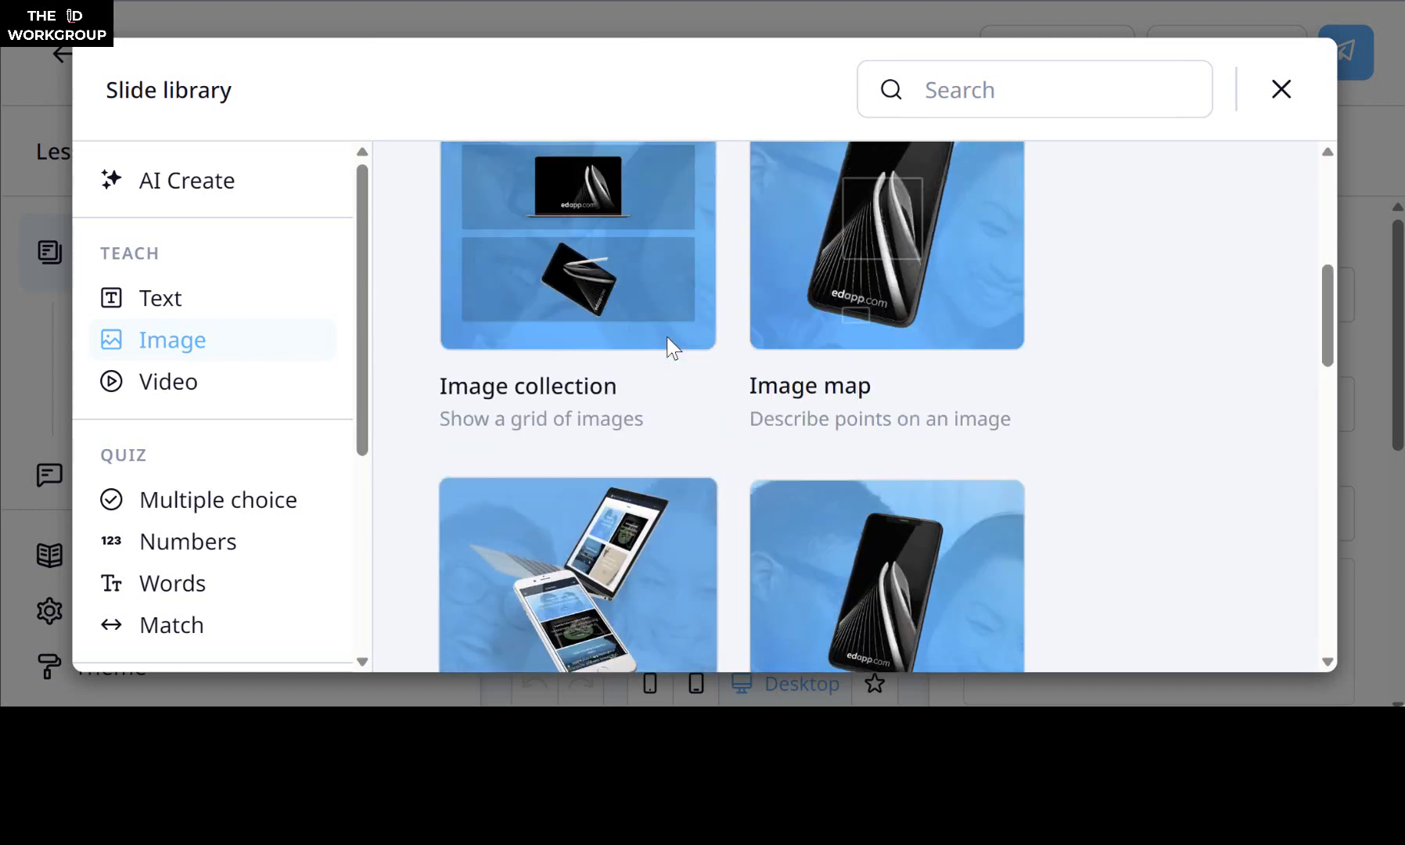
Step: Show the Video teaching templates and examine the media, single video, video collection, Vimeo and YouTube options
{"action": "left_click", "coordinate": [186, 395]}
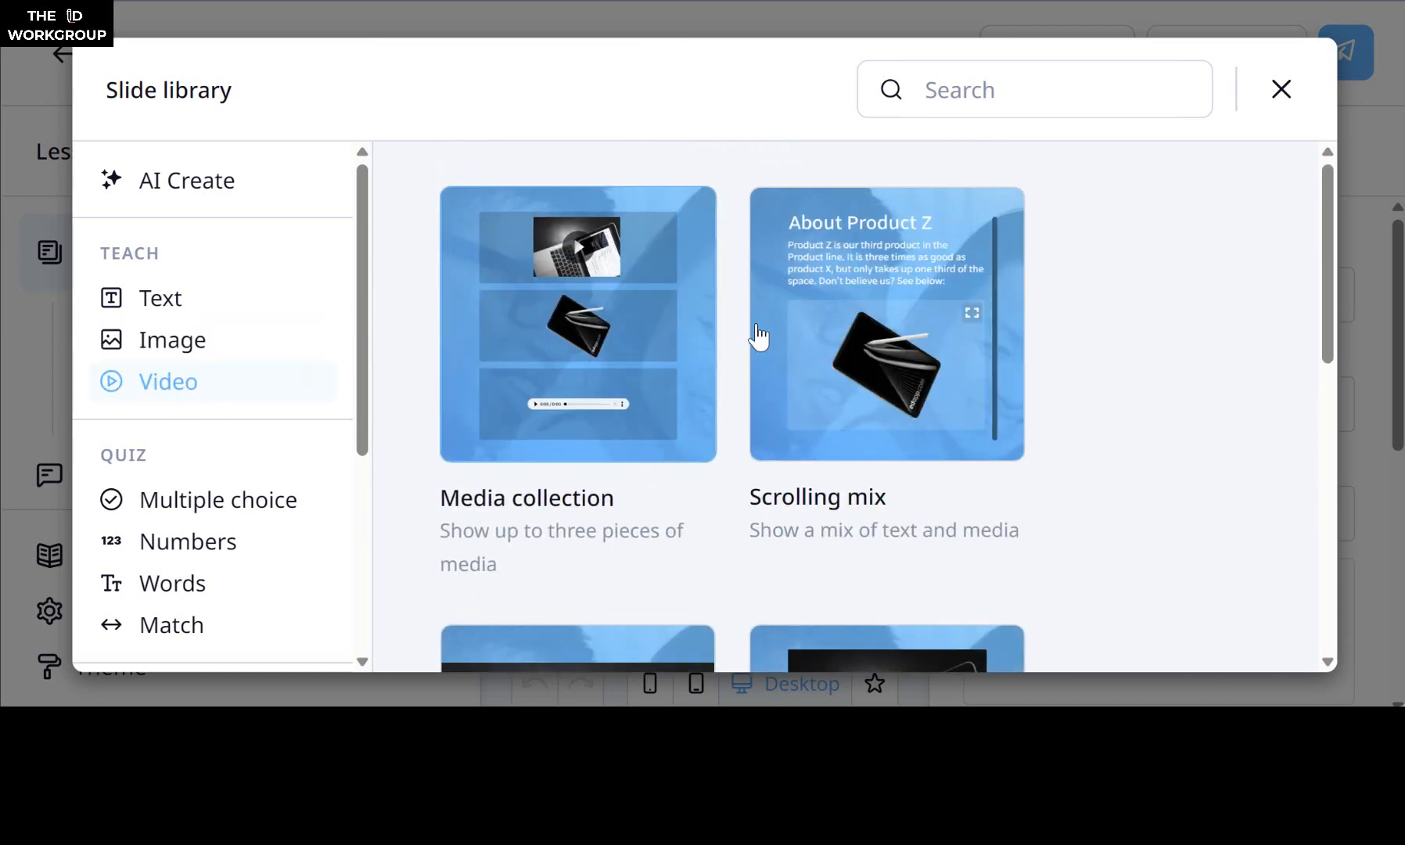
{"action": "scroll", "coordinate": [959, 523], "scroll_direction": "down", "scroll_amount": 1}
{"action": "scroll", "coordinate": [959, 523], "scroll_direction": "down", "scroll_amount": 7}
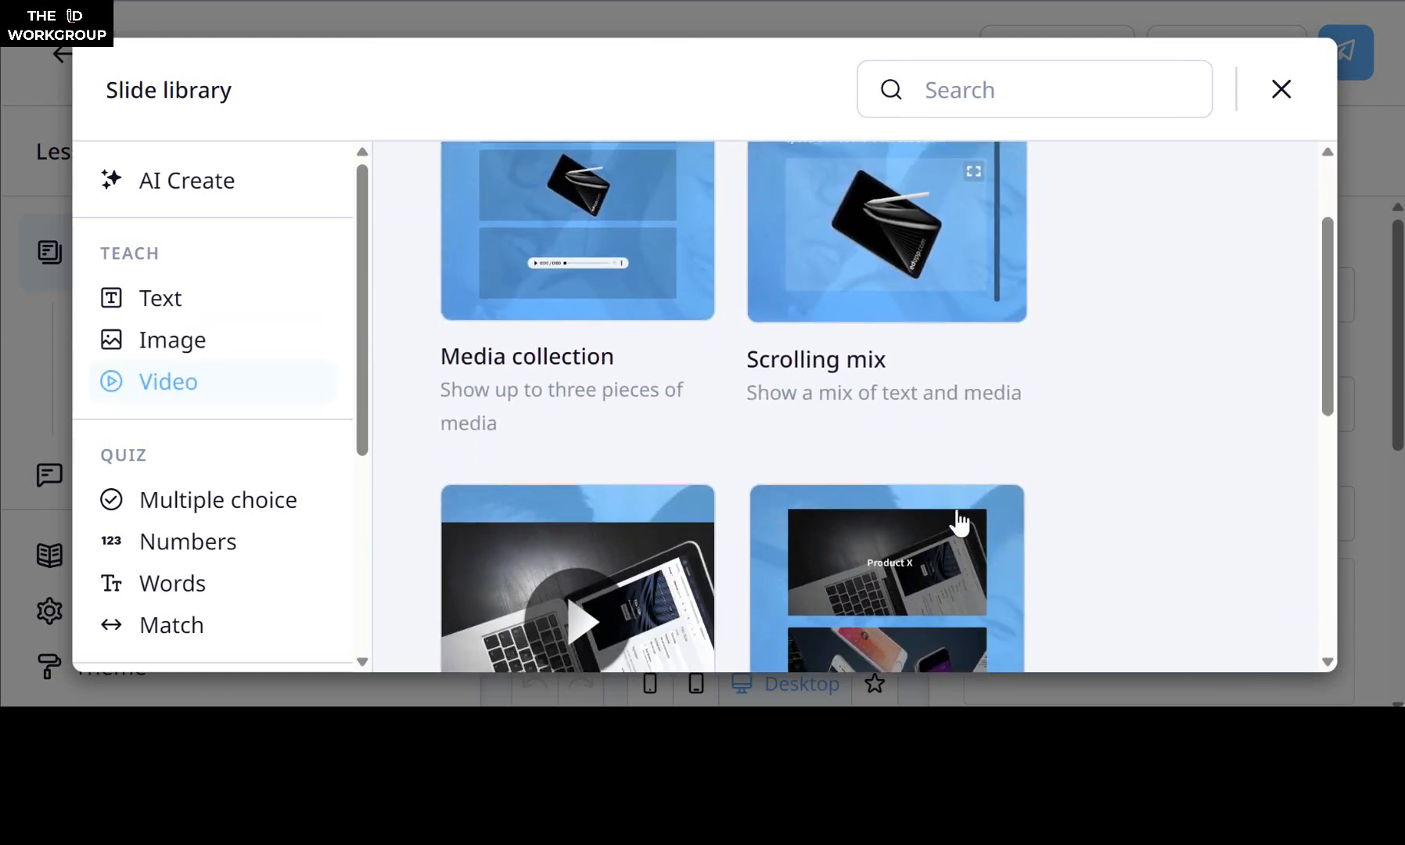
{"action": "scroll", "coordinate": [1069, 469], "scroll_direction": "down", "scroll_amount": 2}
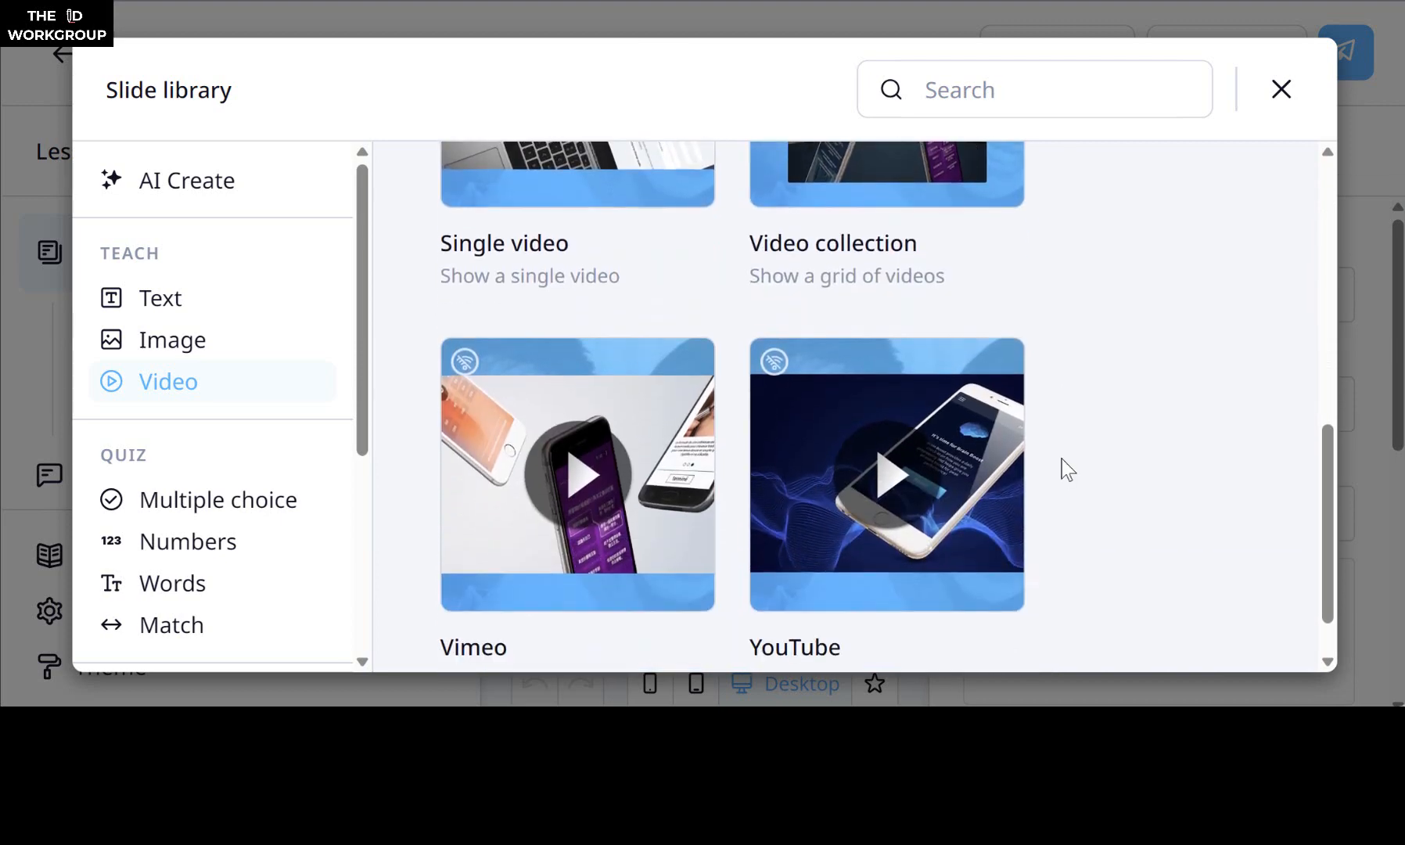
{"action": "scroll", "coordinate": [1077, 357], "scroll_direction": "up", "scroll_amount": 9}
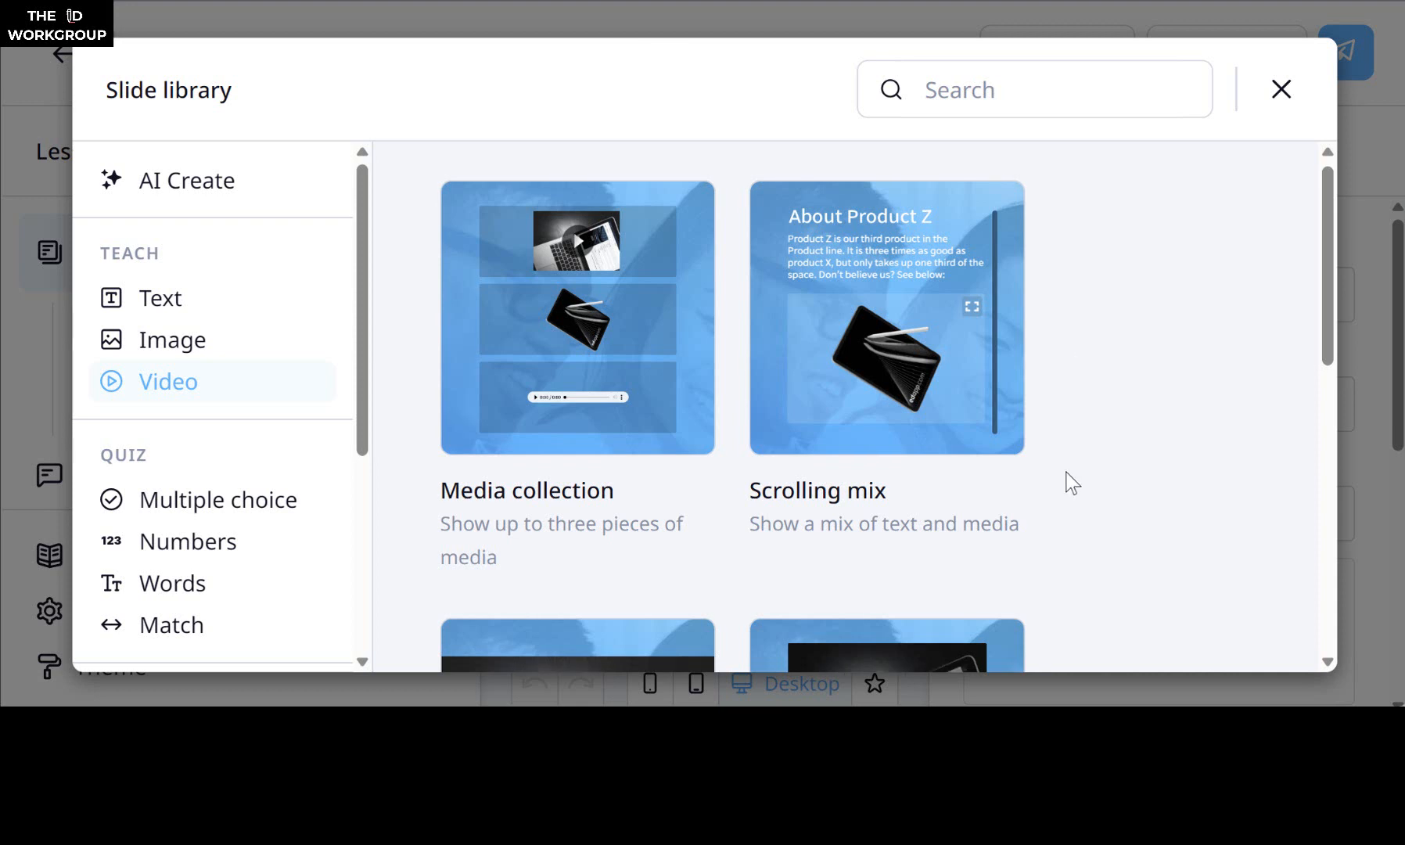
{"action": "scroll", "coordinate": [1066, 478], "scroll_direction": "down", "scroll_amount": 5}
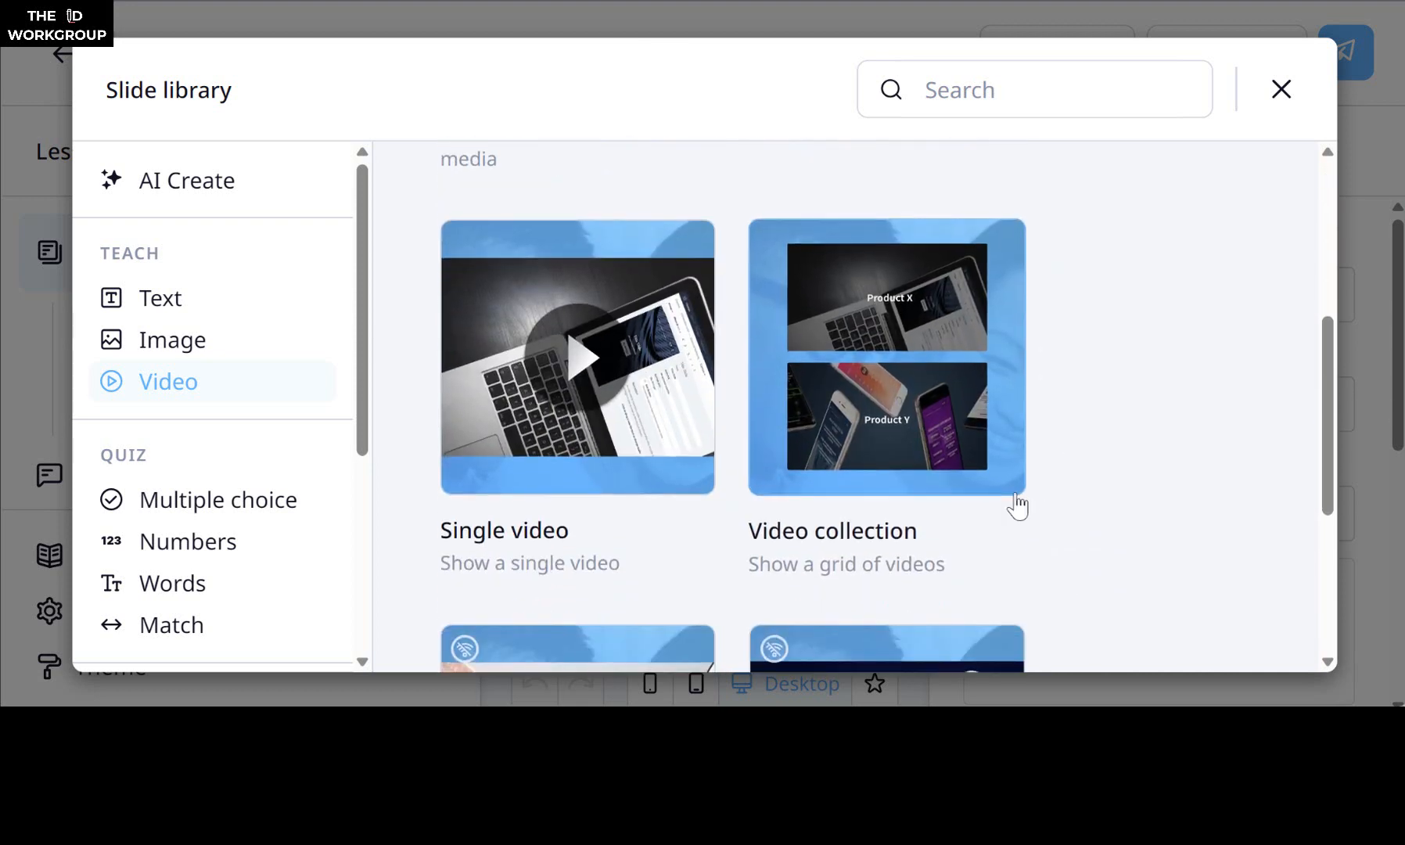
{"action": "scroll", "coordinate": [1013, 501], "scroll_direction": "down", "scroll_amount": 2}
{"action": "scroll", "coordinate": [1013, 501], "scroll_direction": "down", "scroll_amount": 2}
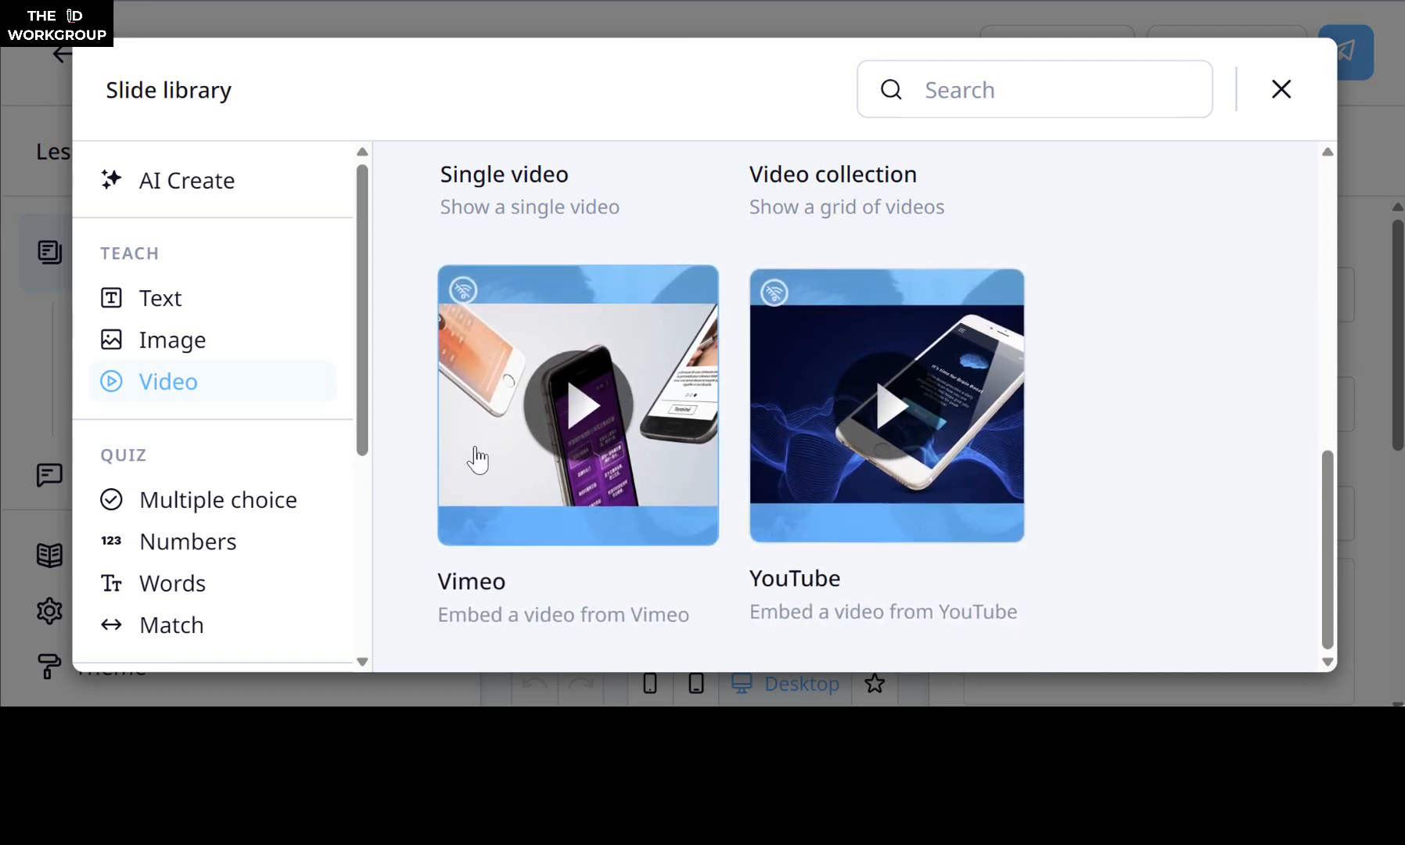
Step: Show the Multiple choice quiz templates and examine the layouts from Carousel and Categorize through Select image
{"action": "scroll", "coordinate": [236, 464], "scroll_direction": "down", "scroll_amount": 2}
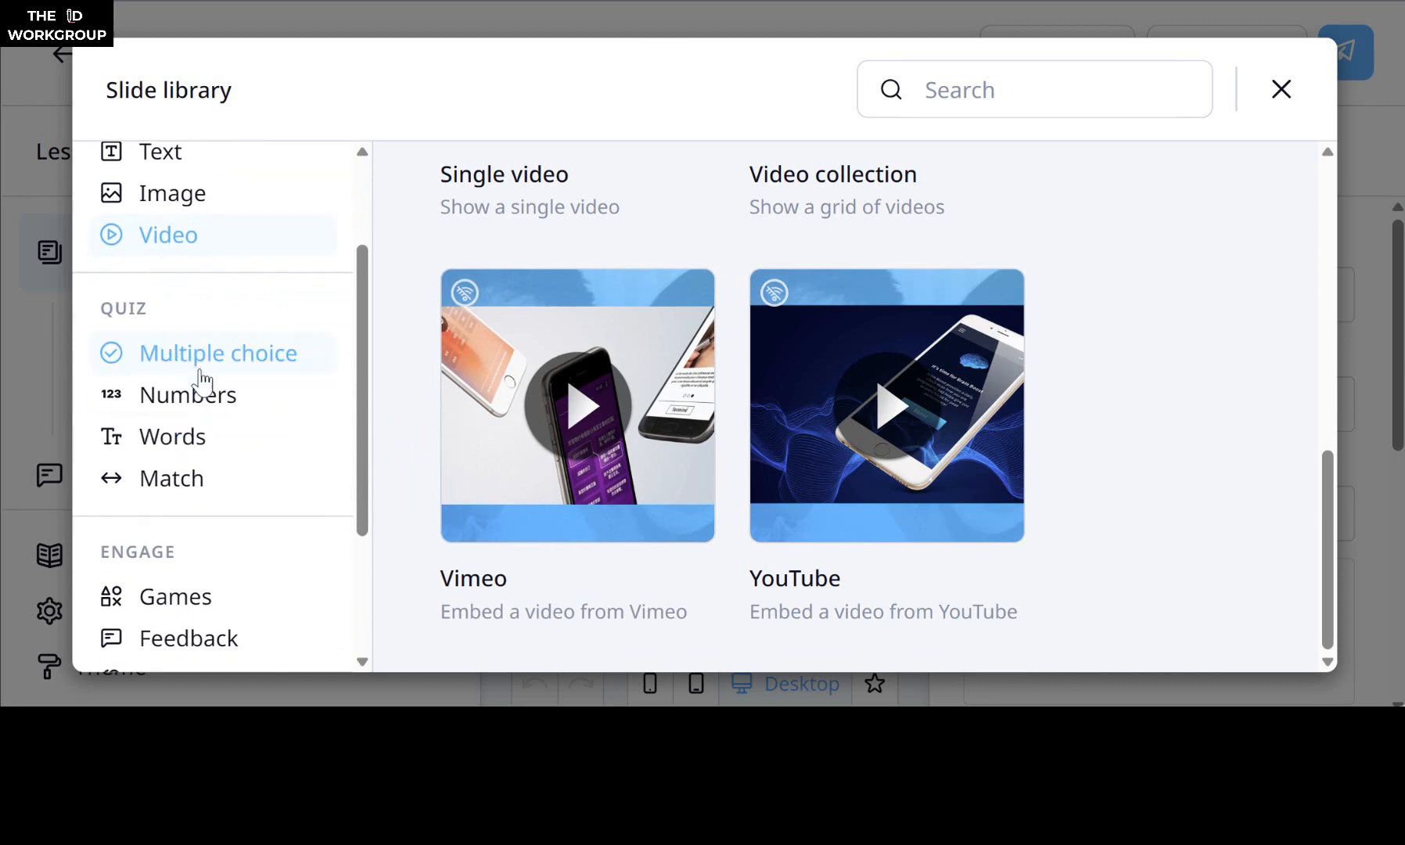
{"action": "left_click", "coordinate": [192, 362]}
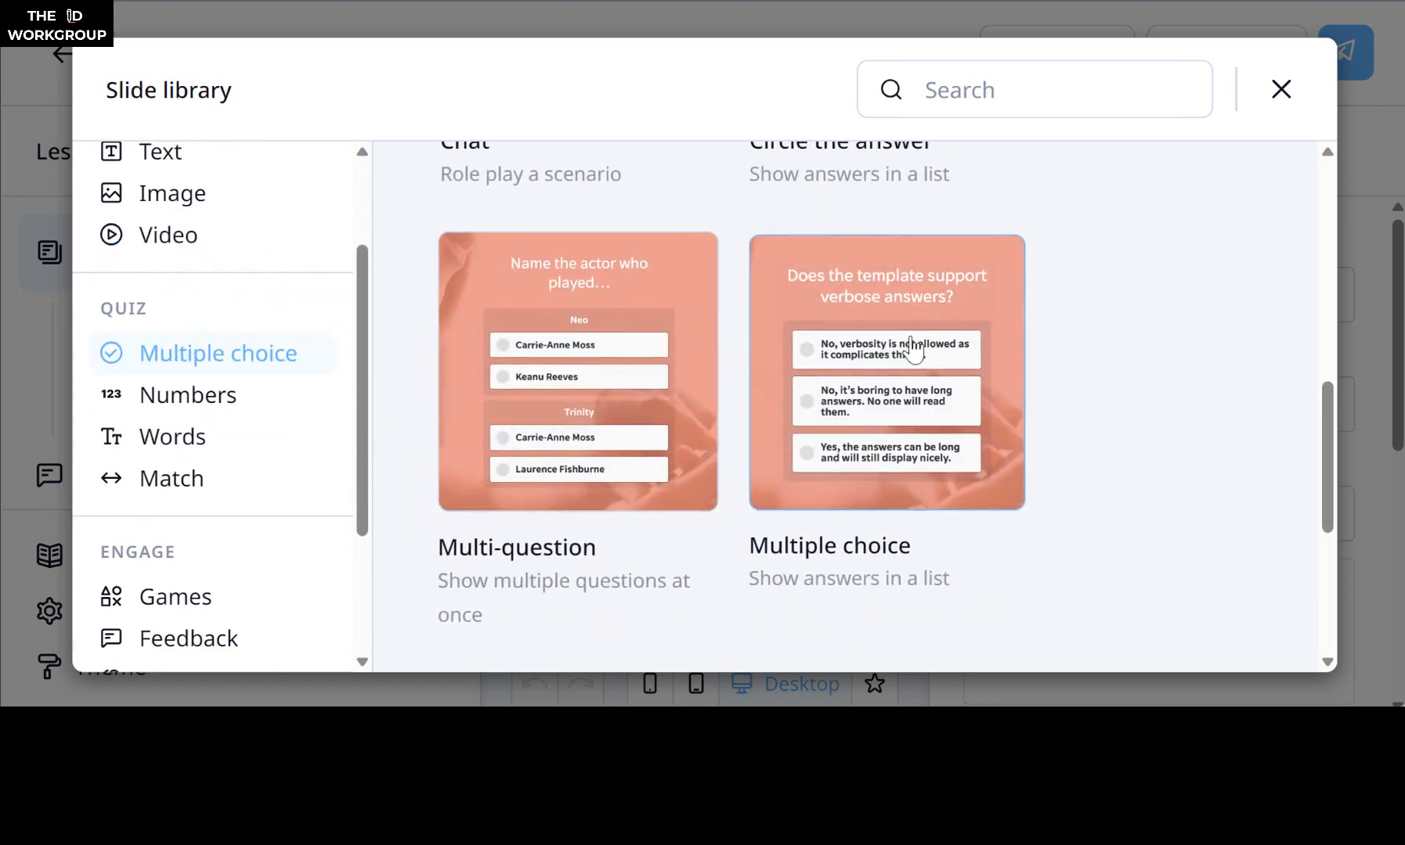
{"action": "scroll", "coordinate": [914, 349], "scroll_direction": "up", "scroll_amount": 4}
{"action": "scroll", "coordinate": [914, 350], "scroll_direction": "up", "scroll_amount": 4}
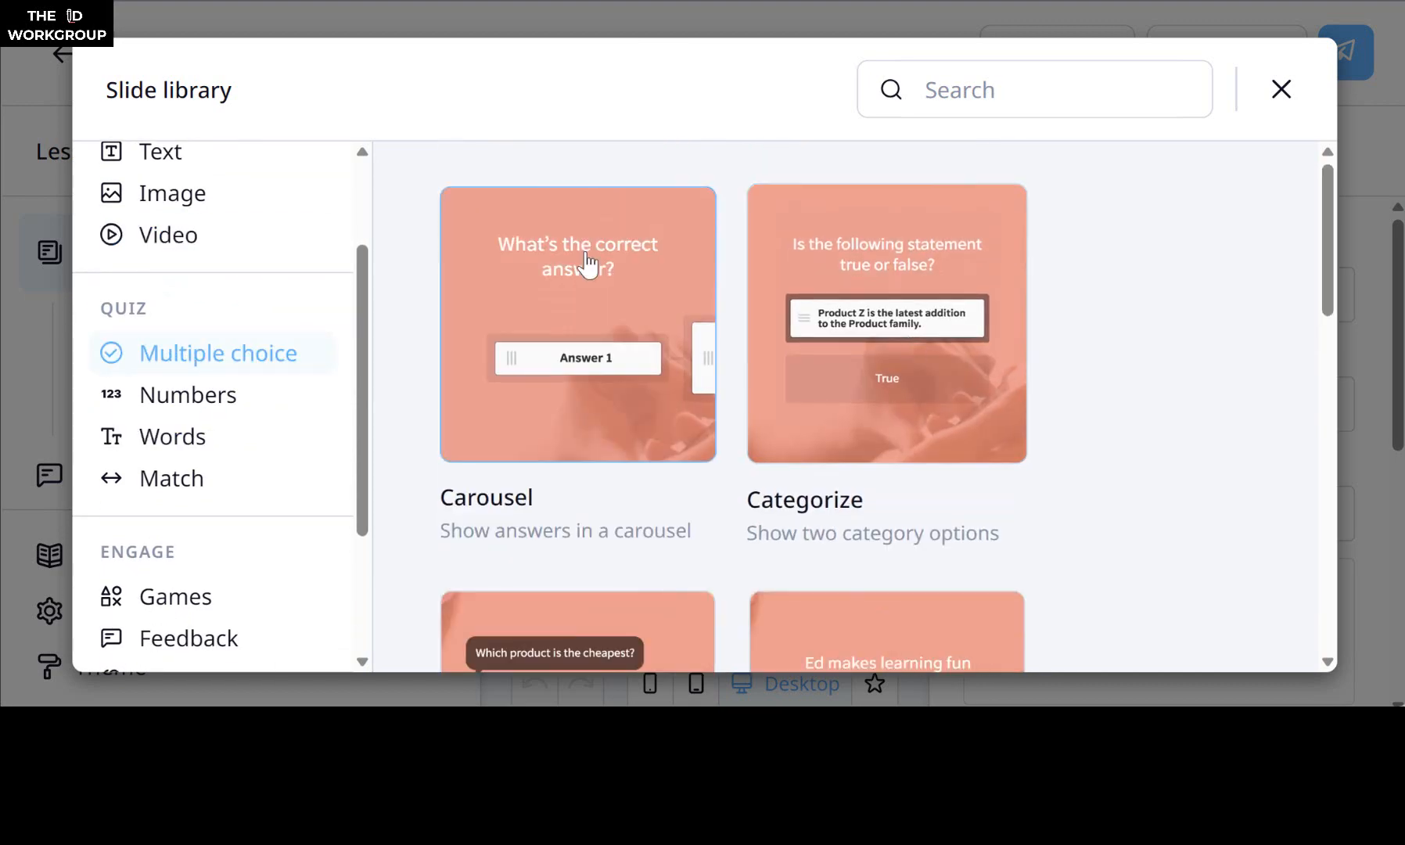
{"action": "scroll", "coordinate": [684, 480], "scroll_direction": "down", "scroll_amount": 1}
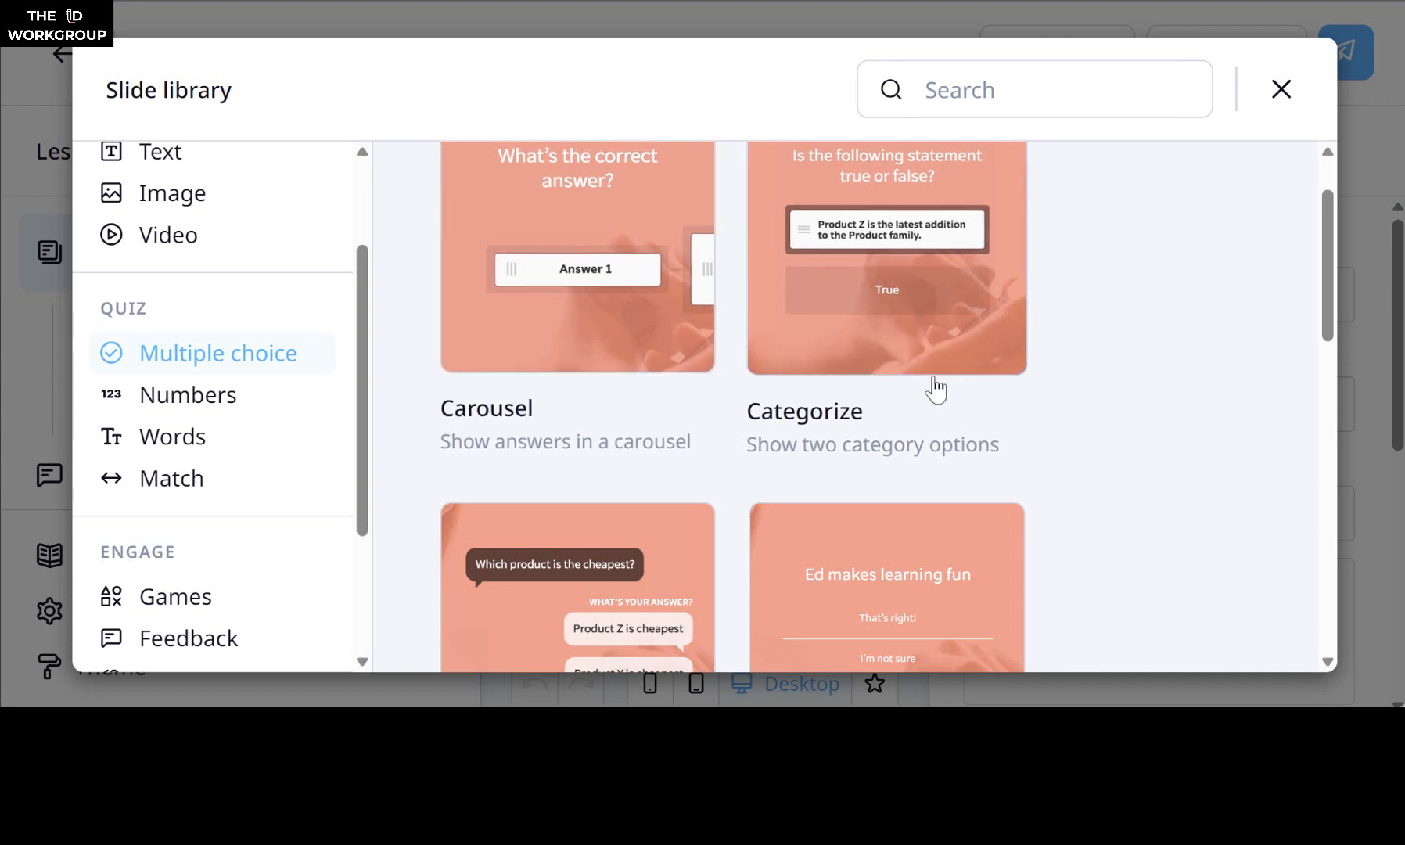
{"action": "scroll", "coordinate": [936, 389], "scroll_direction": "up", "scroll_amount": 1}
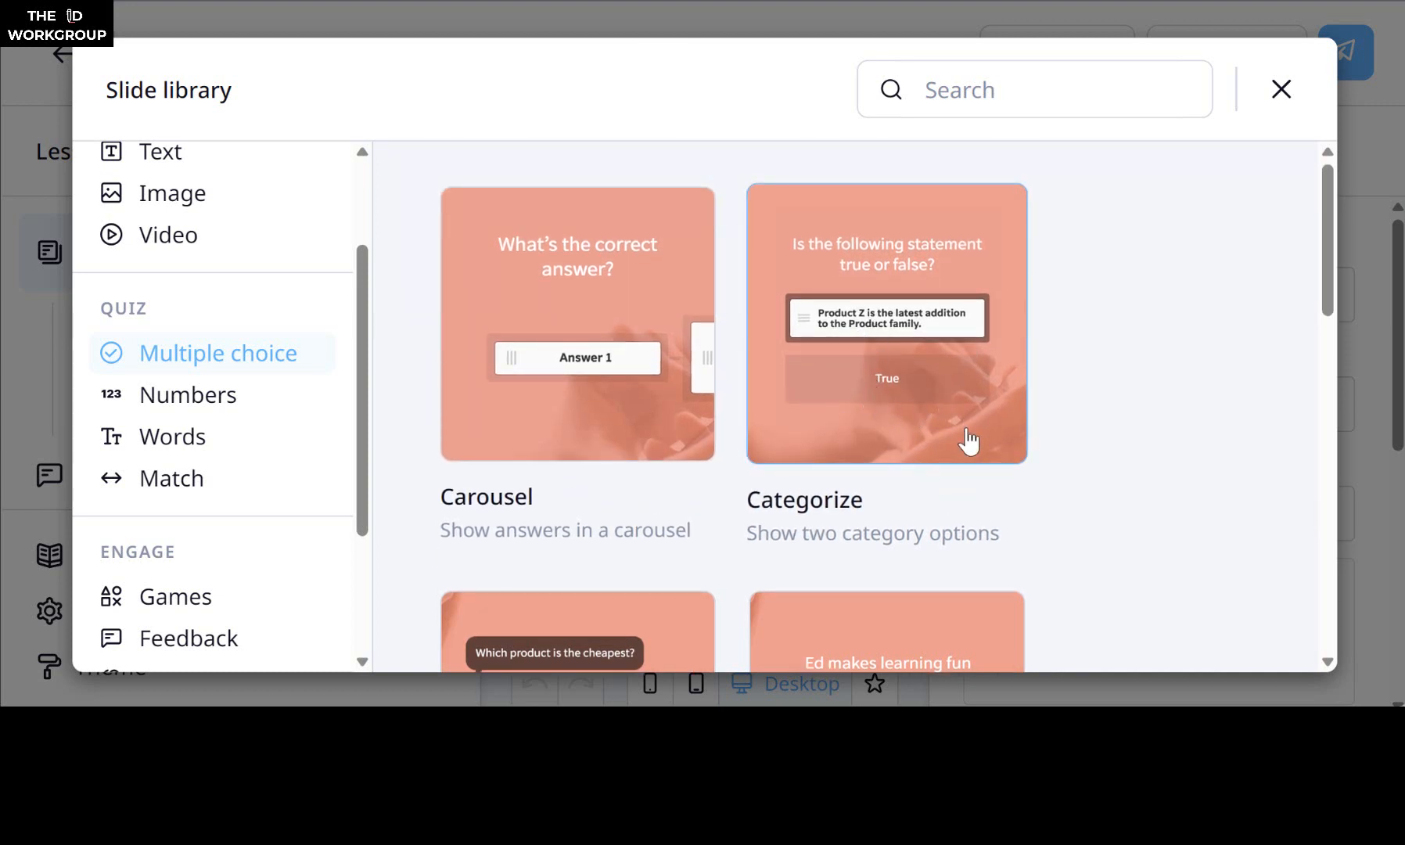
{"action": "scroll", "coordinate": [1016, 417], "scroll_direction": "down", "scroll_amount": 4}
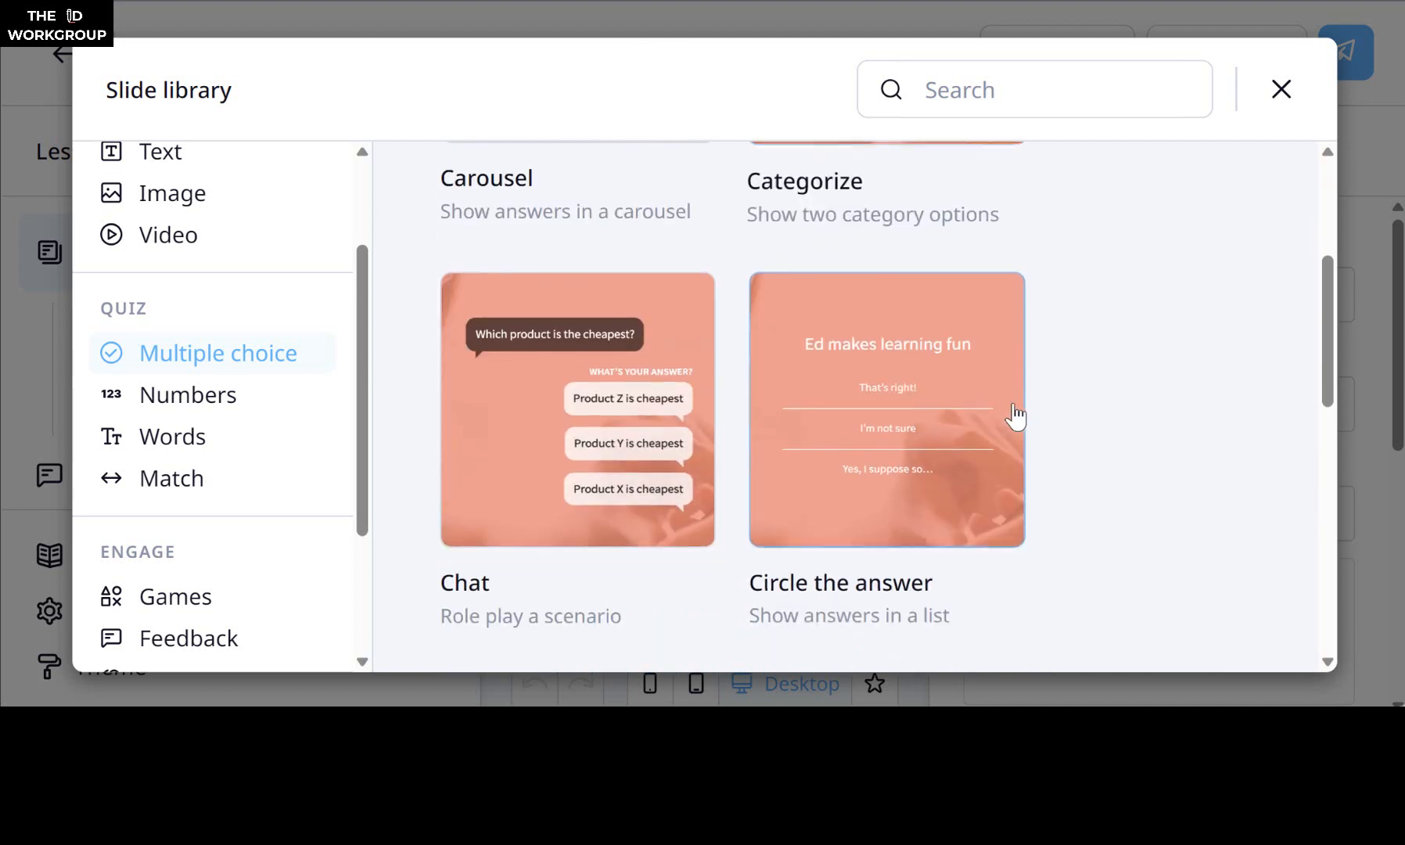
{"action": "scroll", "coordinate": [671, 509], "scroll_direction": "down", "scroll_amount": 1}
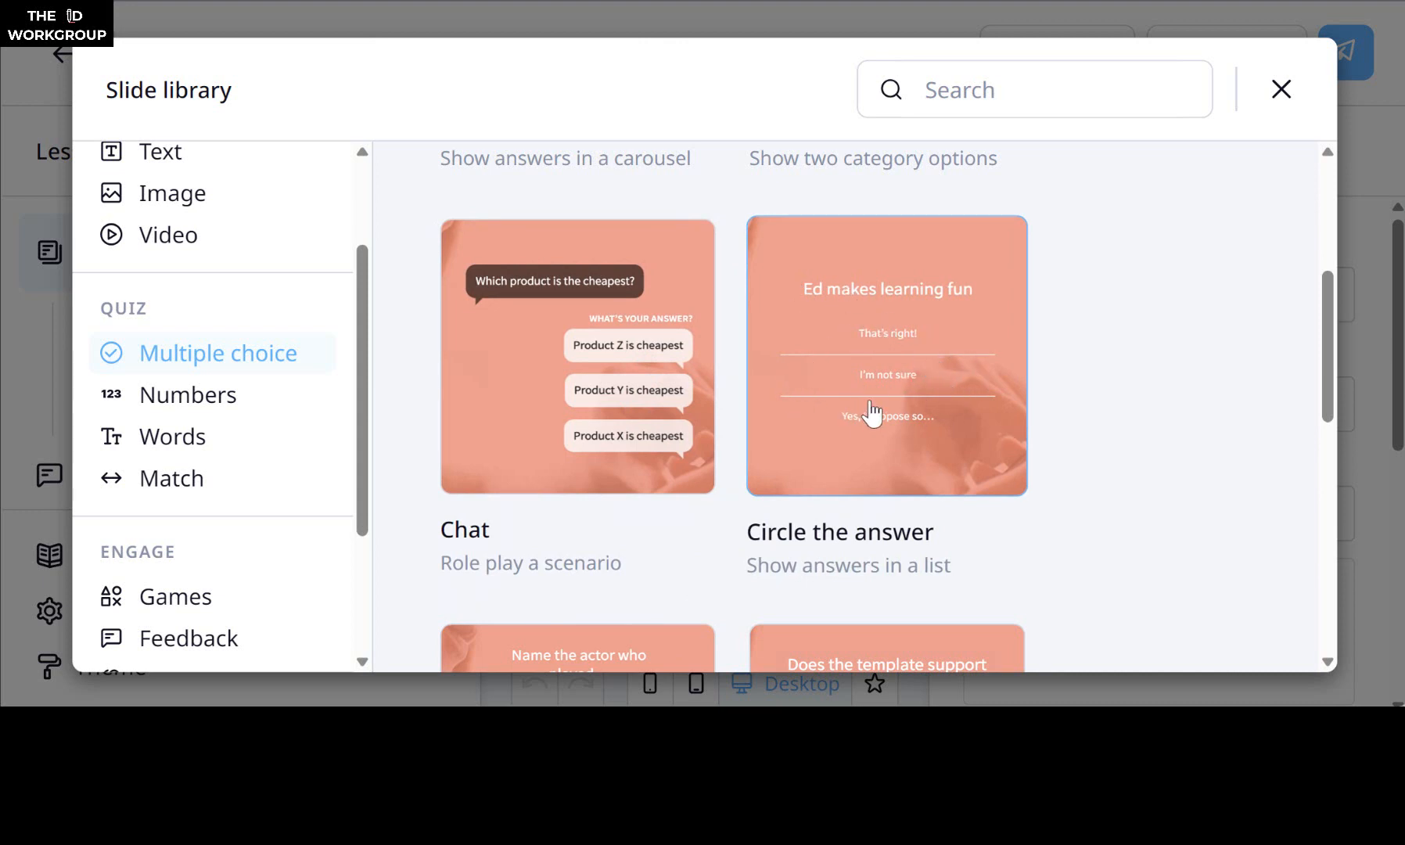
{"action": "scroll", "coordinate": [1105, 415], "scroll_direction": "down", "scroll_amount": 2}
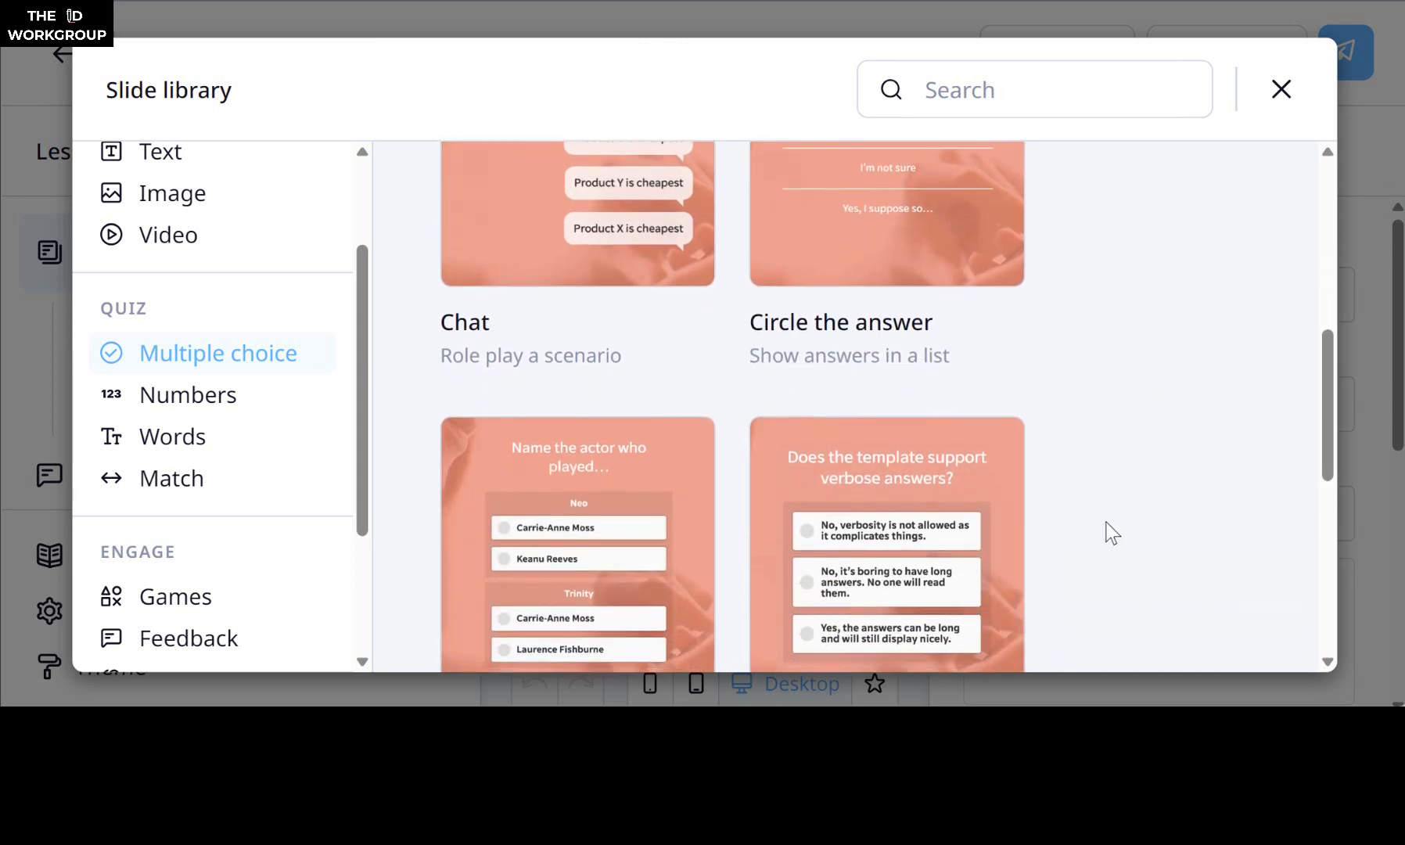
{"action": "scroll", "coordinate": [1105, 532], "scroll_direction": "down", "scroll_amount": 6}
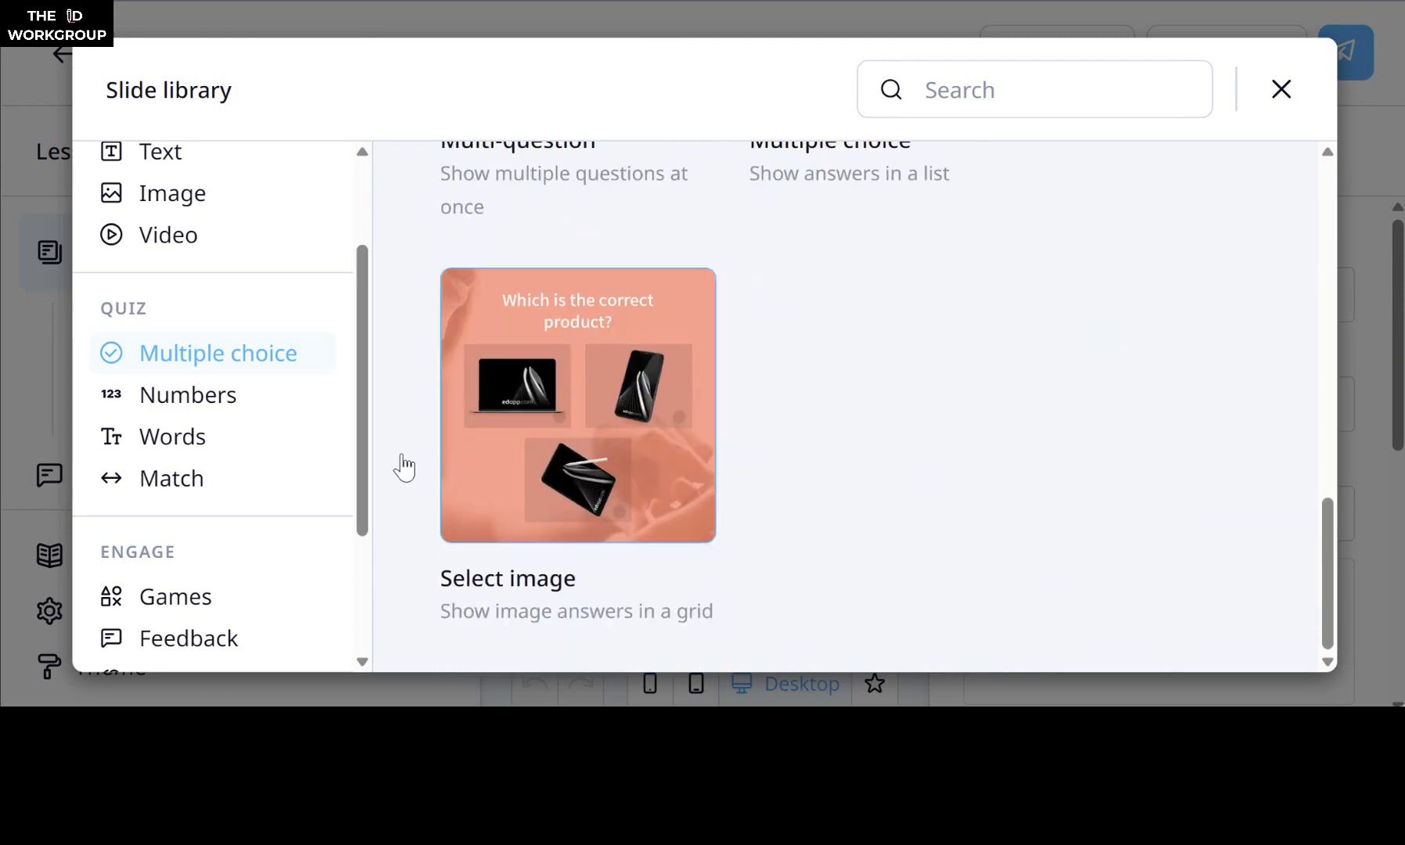
Step: Show the Numbers quiz templates and examine the dial, number picker, number sentence, pie chart, ratio and slider options
{"action": "left_click", "coordinate": [195, 401]}
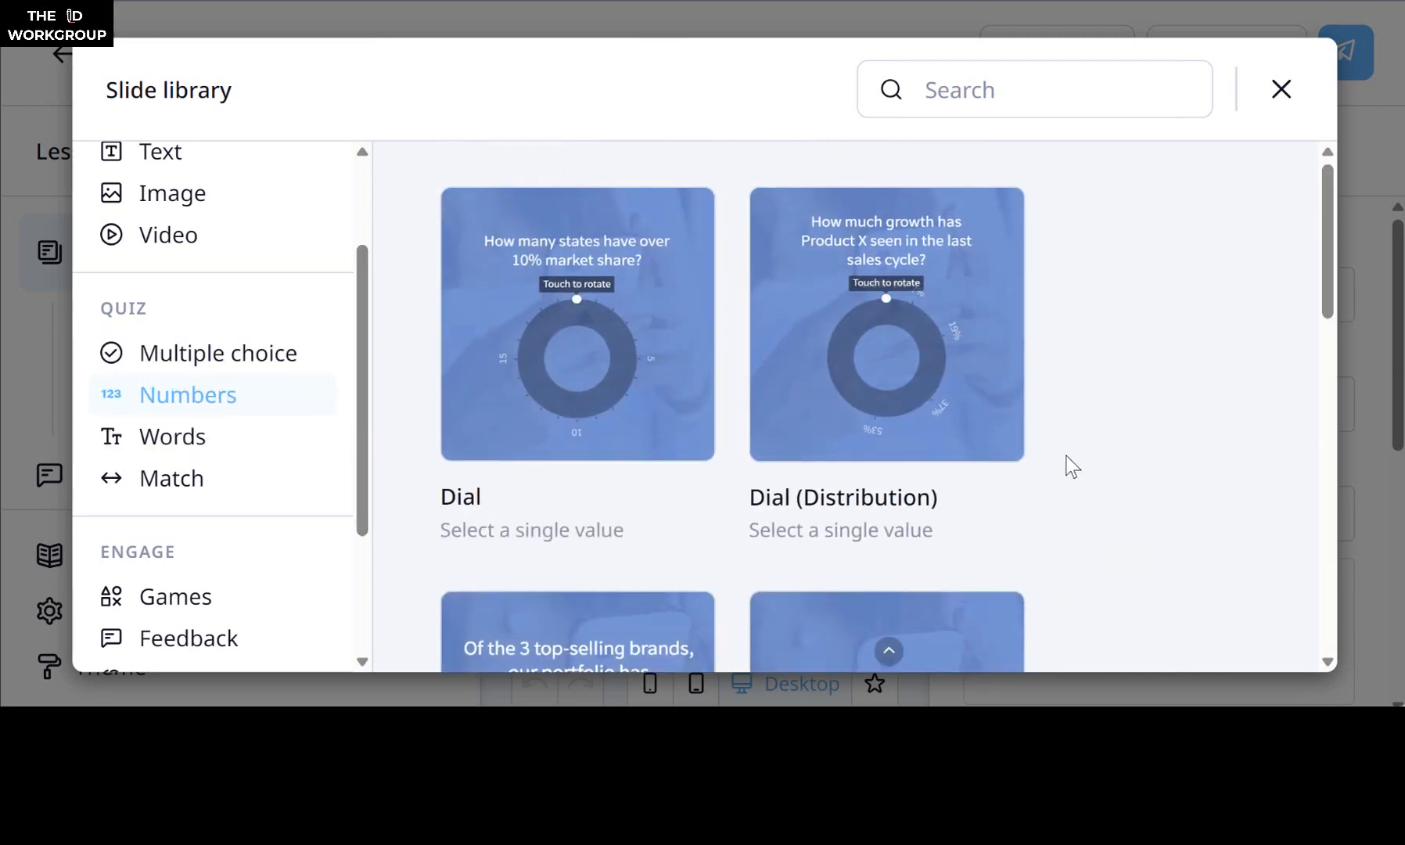
{"action": "scroll", "coordinate": [1068, 462], "scroll_direction": "down", "scroll_amount": 3}
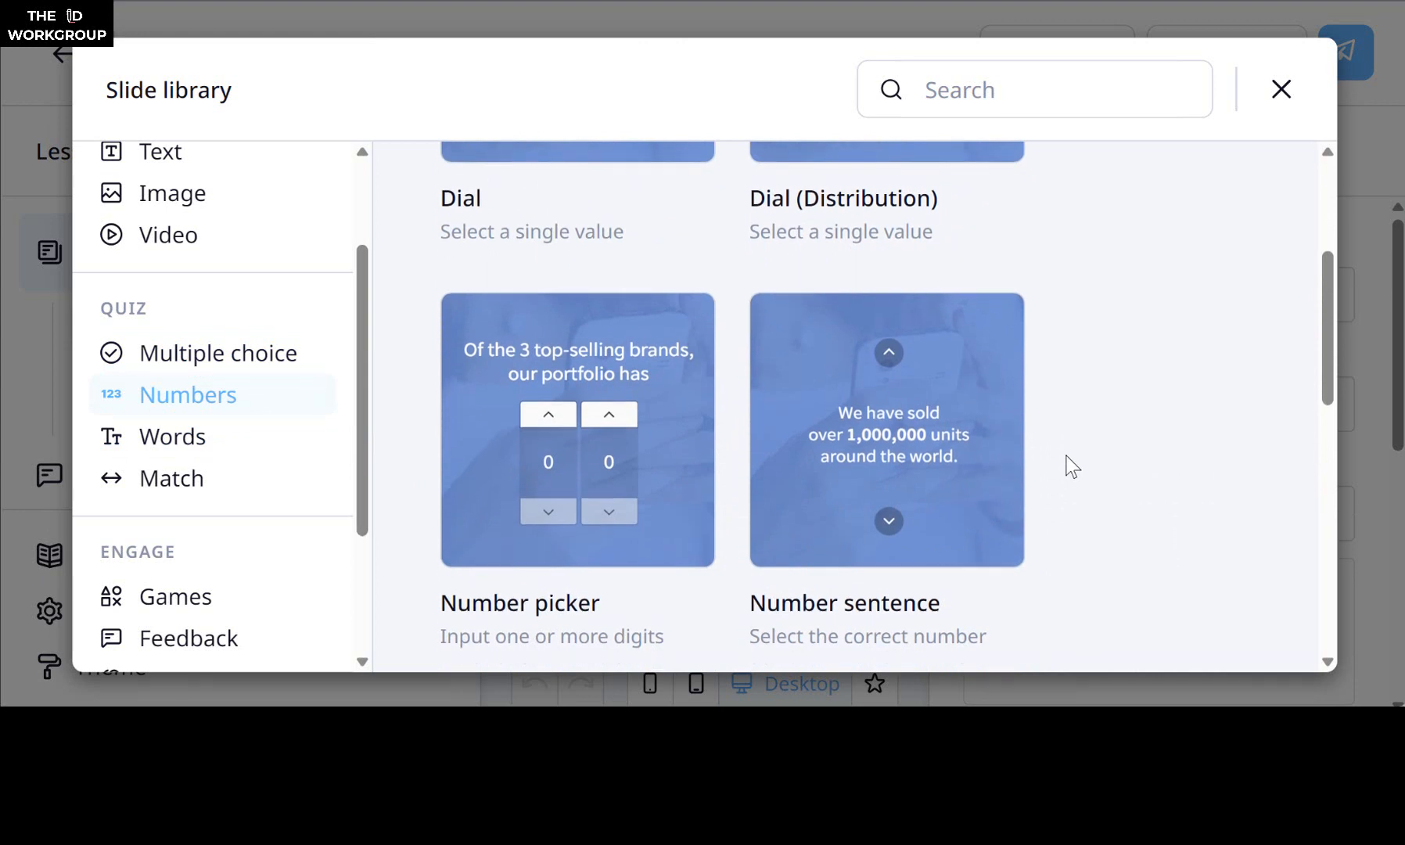
{"action": "scroll", "coordinate": [1072, 466], "scroll_direction": "up", "scroll_amount": 3}
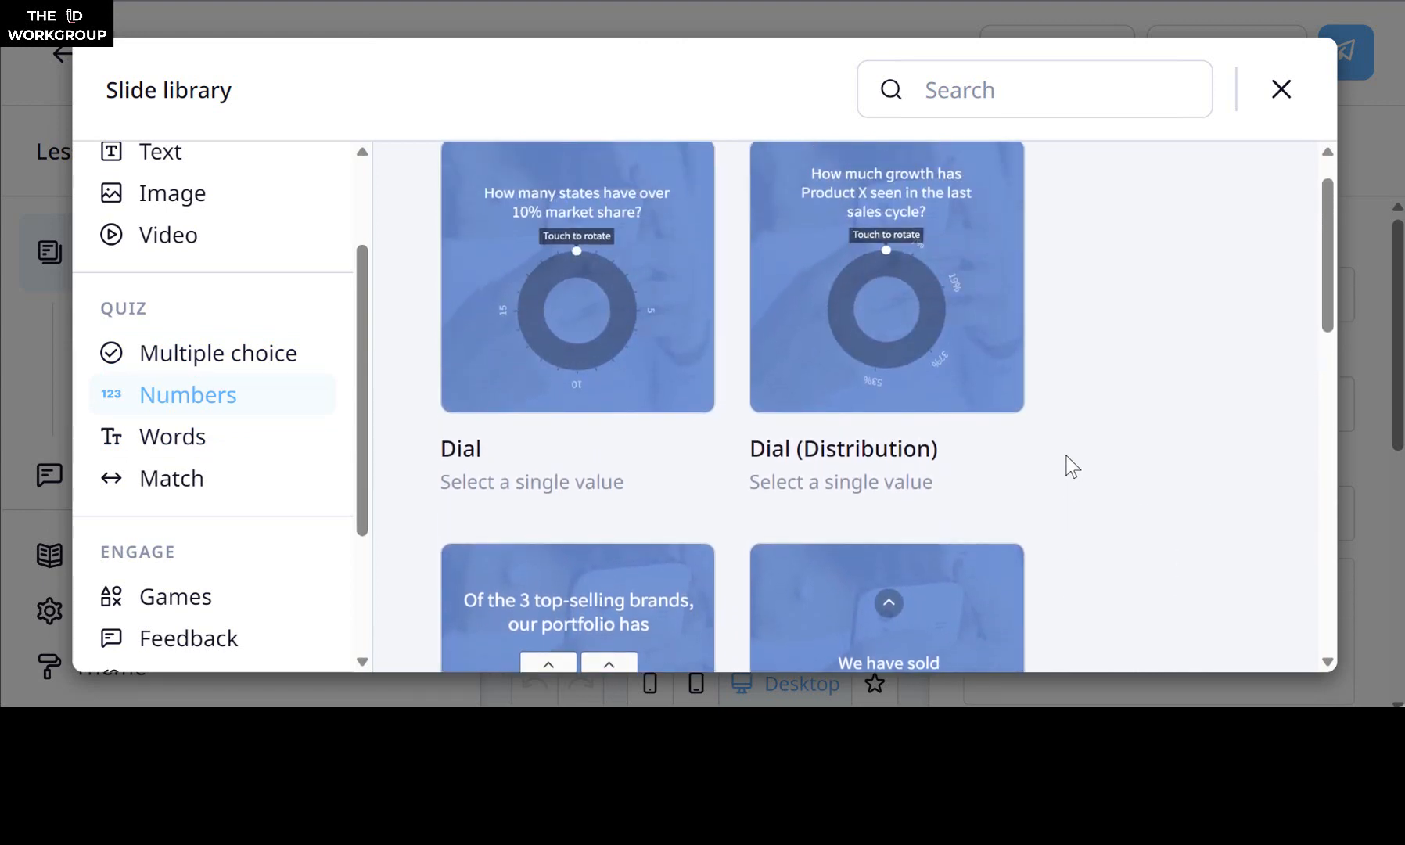
{"action": "scroll", "coordinate": [1100, 559], "scroll_direction": "down", "scroll_amount": 3}
{"action": "scroll", "coordinate": [1101, 559], "scroll_direction": "down", "scroll_amount": 4}
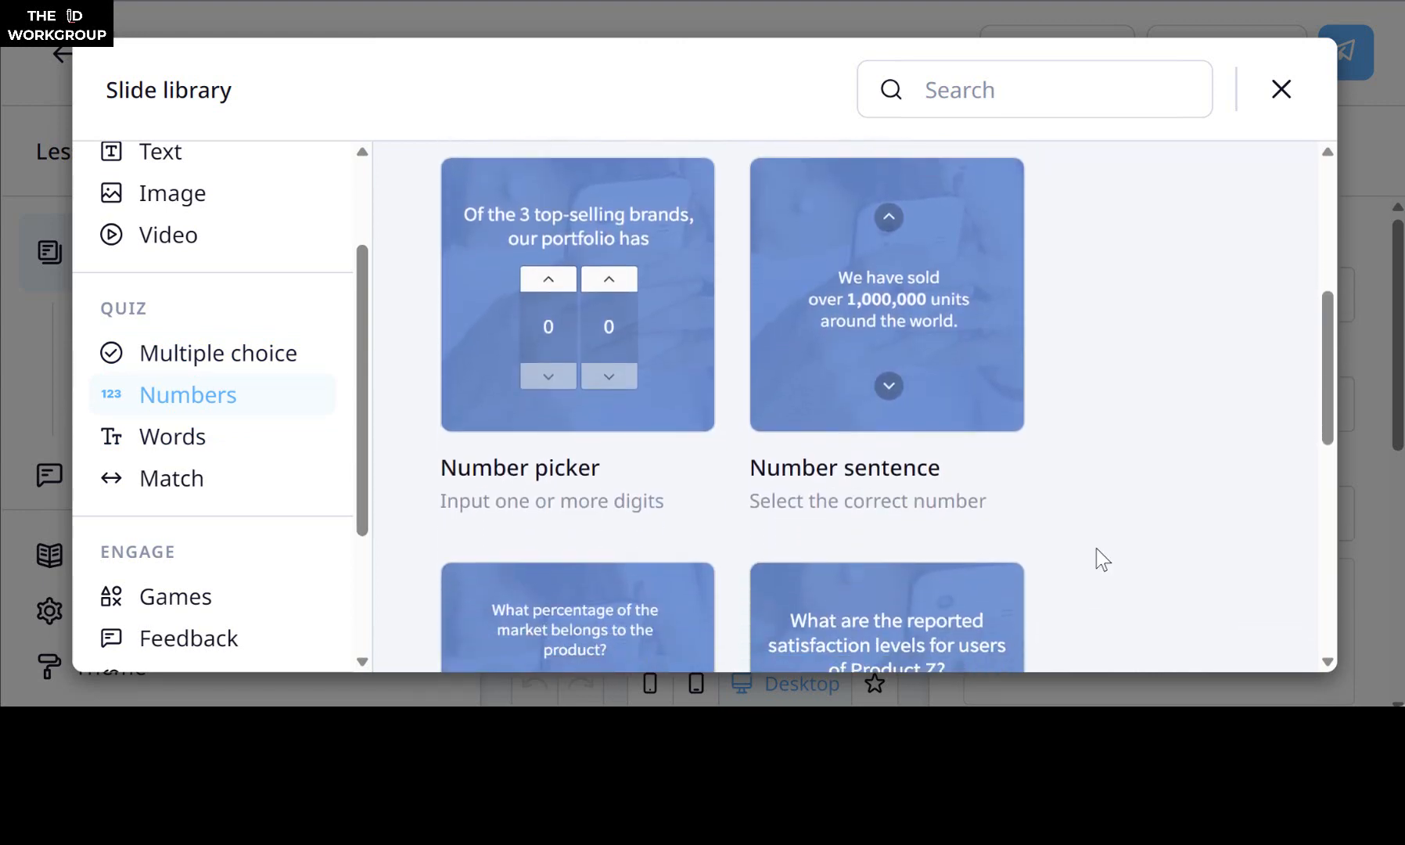
{"action": "scroll", "coordinate": [1102, 558], "scroll_direction": "down", "scroll_amount": 6}
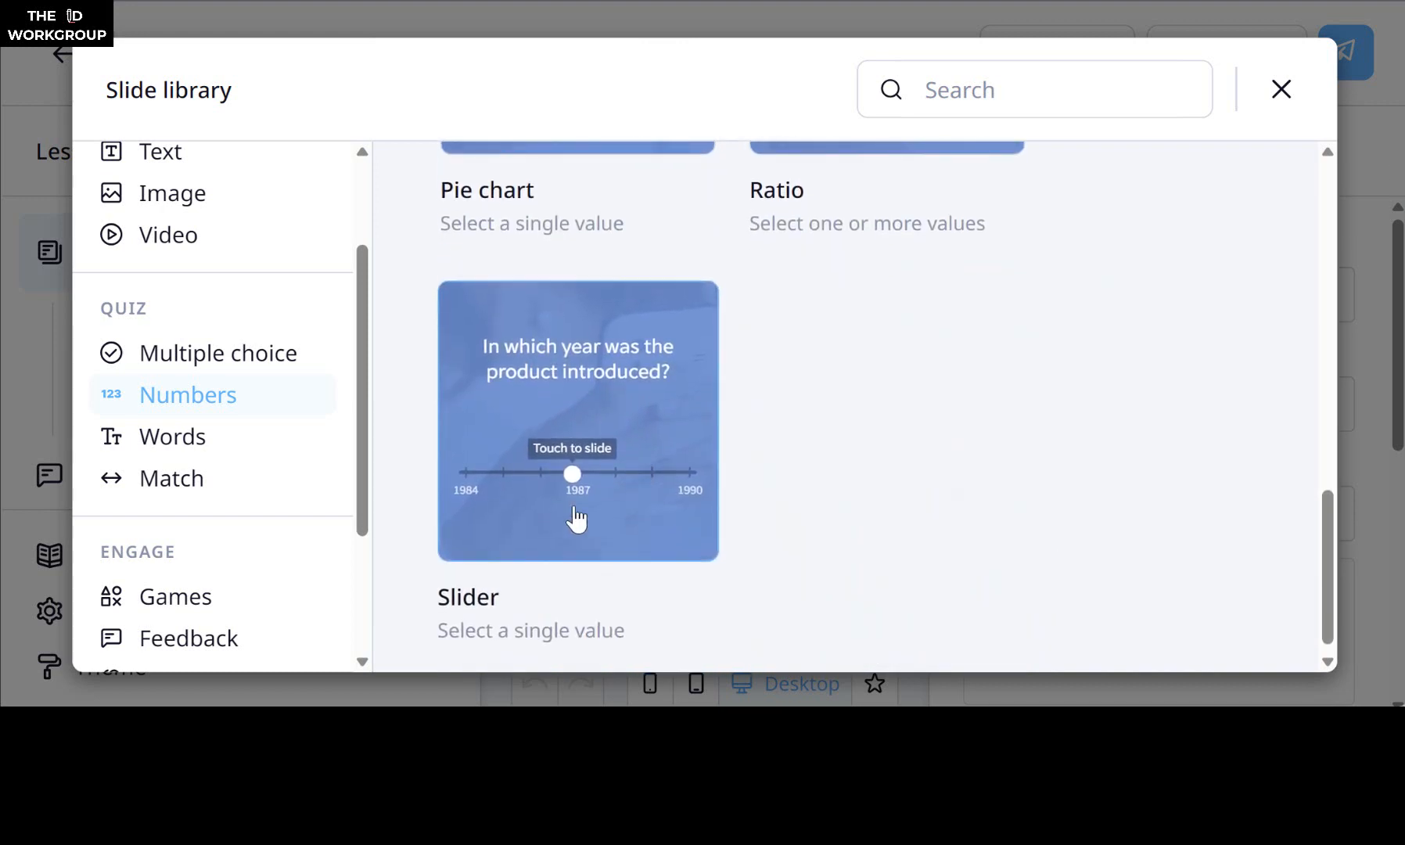
Step: Show the Words quiz templates and examine Missing letters, Missing words, Sentence builder and Strike-out
{"action": "left_click", "coordinate": [177, 438]}
{"action": "scroll", "coordinate": [936, 468], "scroll_direction": "down", "scroll_amount": 1}
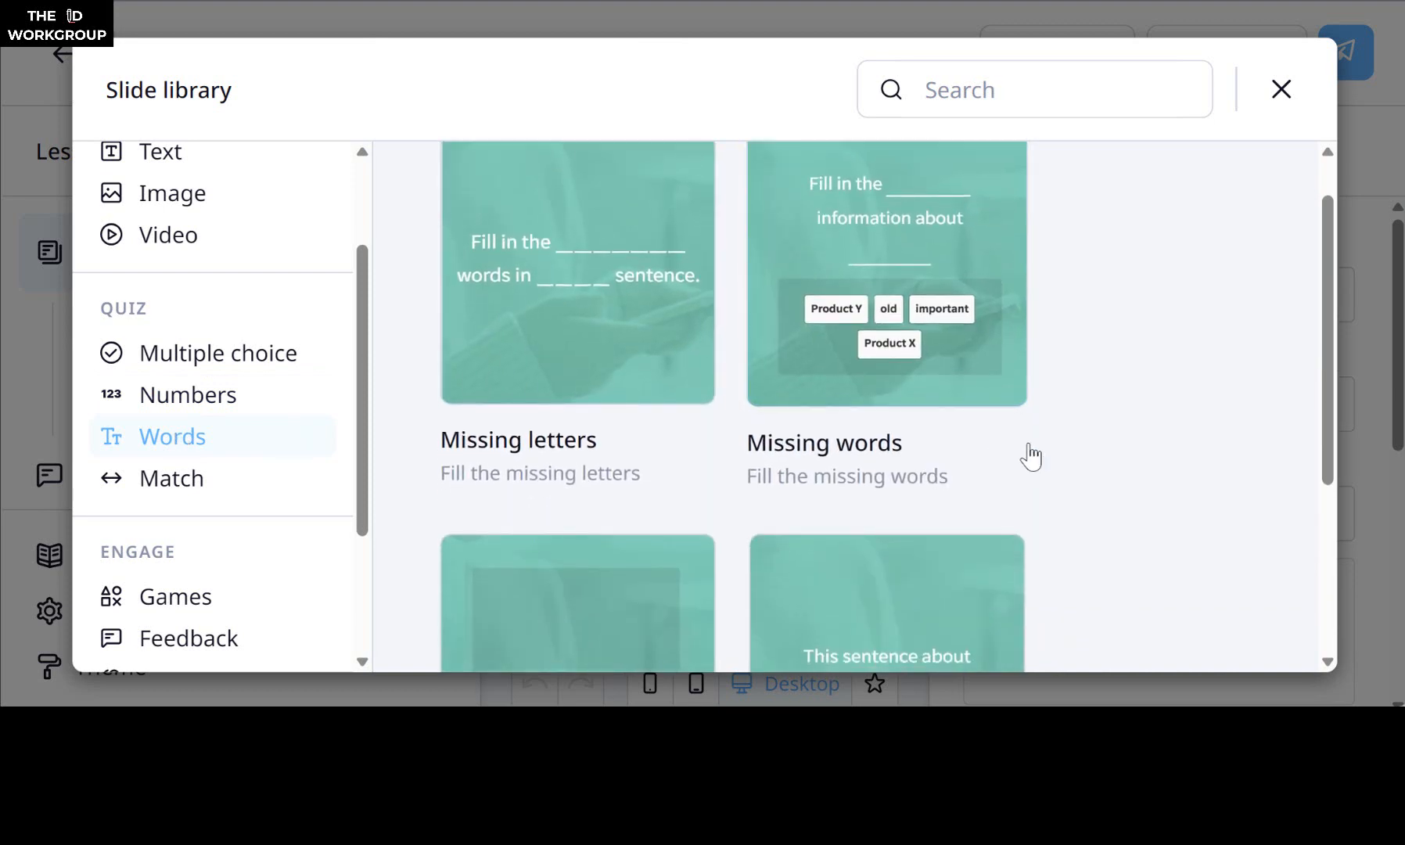
{"action": "scroll", "coordinate": [1033, 453], "scroll_direction": "down", "scroll_amount": 3}
{"action": "scroll", "coordinate": [1043, 453], "scroll_direction": "down", "scroll_amount": 1}
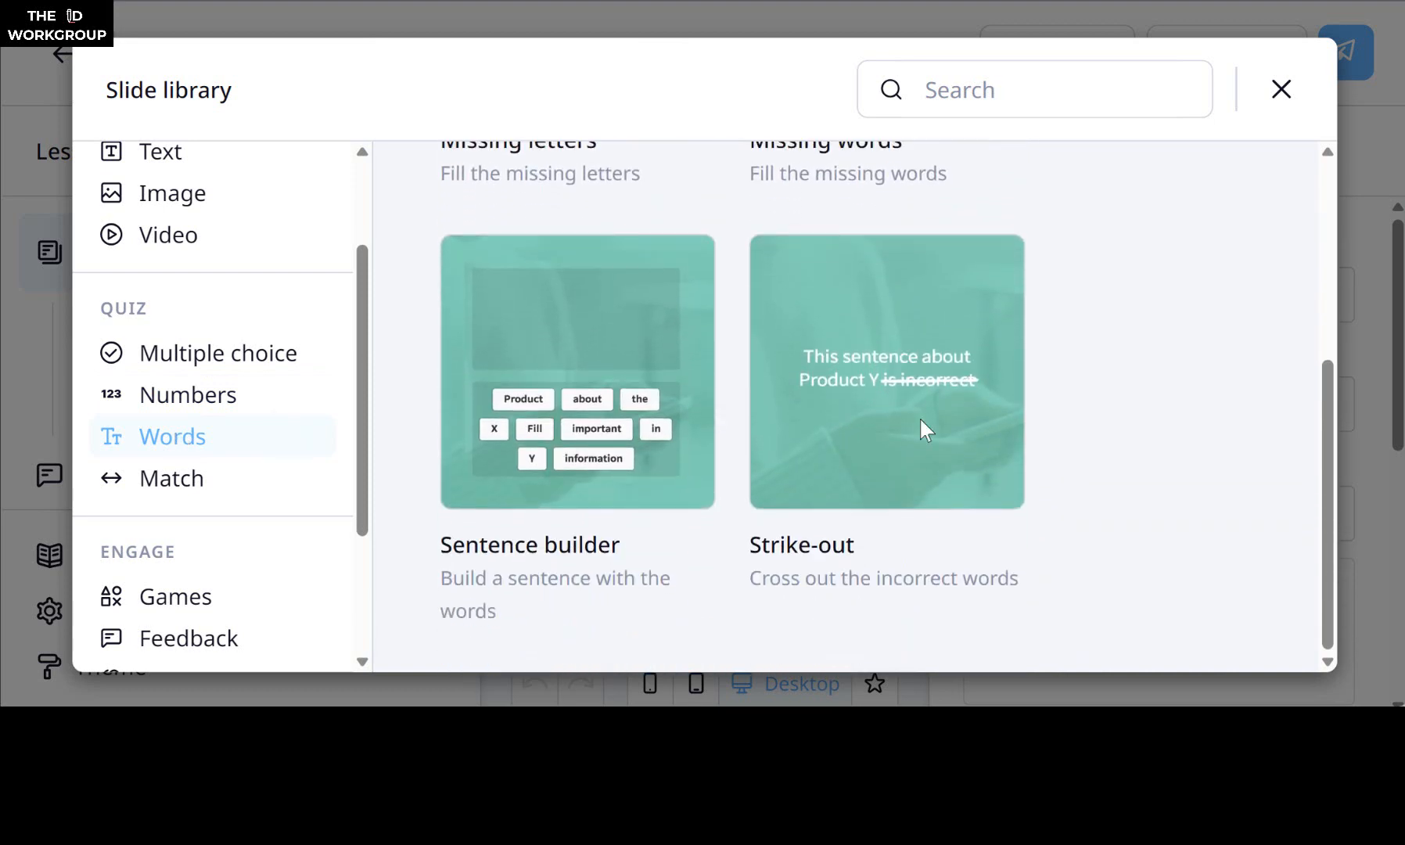
Step: Show the Match quiz templates and examine the Connect, Drag to match, Image pairs and Reorder layouts
{"action": "left_click", "coordinate": [174, 478]}
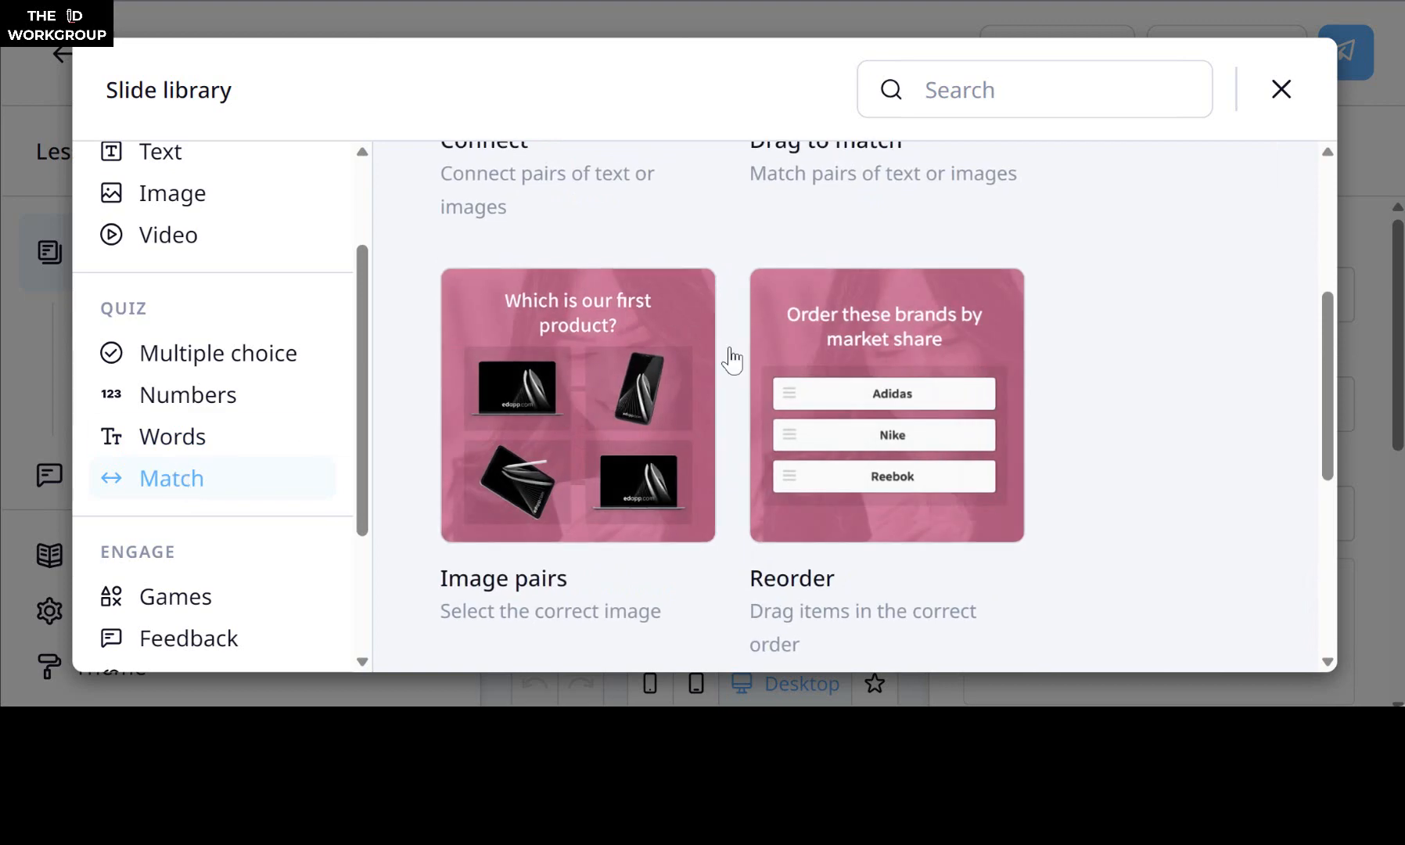
{"action": "scroll", "coordinate": [823, 395], "scroll_direction": "up", "scroll_amount": 4}
{"action": "scroll", "coordinate": [828, 396], "scroll_direction": "down", "scroll_amount": 1}
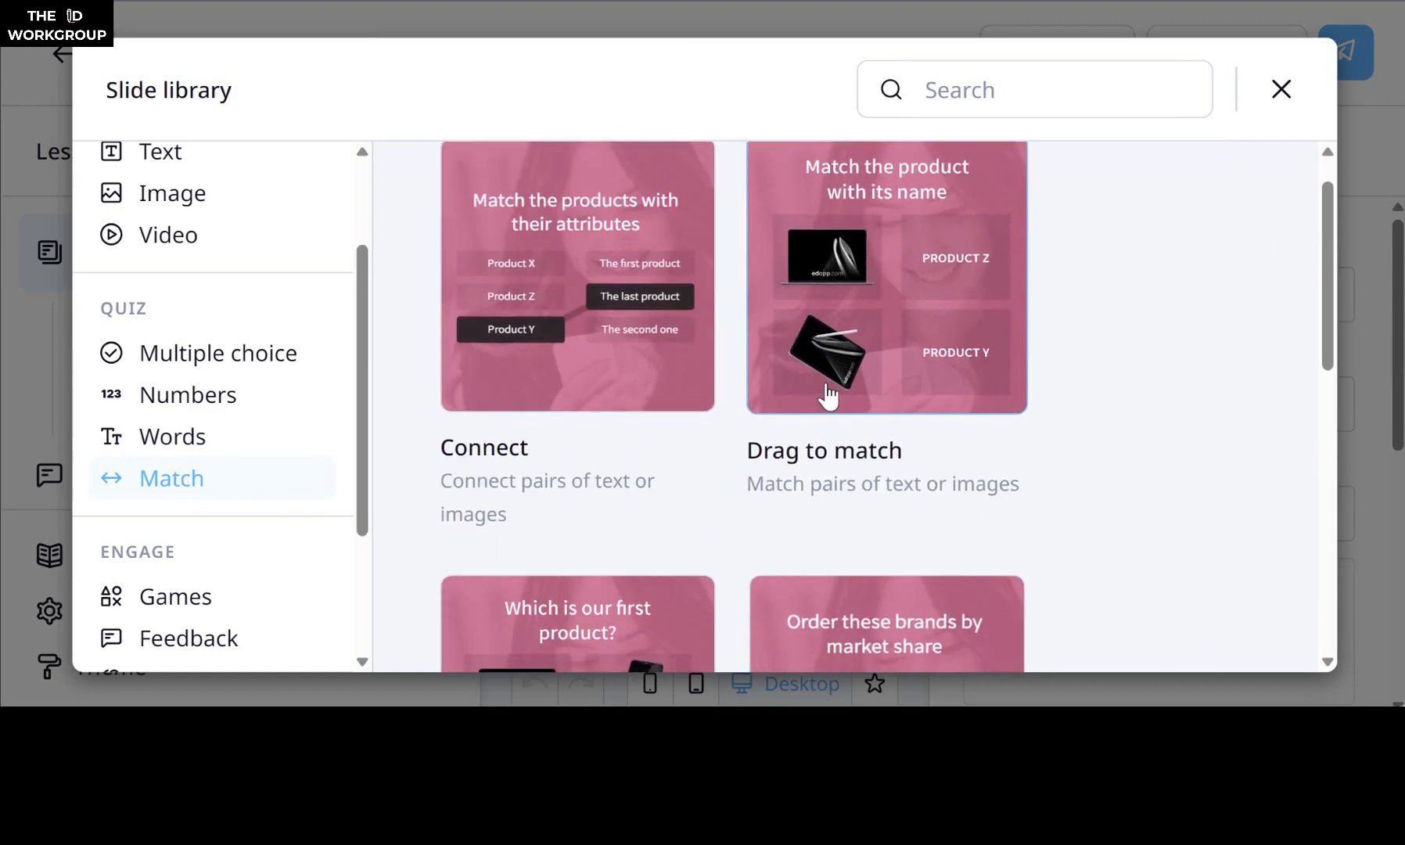
{"action": "scroll", "coordinate": [827, 396], "scroll_direction": "down", "scroll_amount": 2}
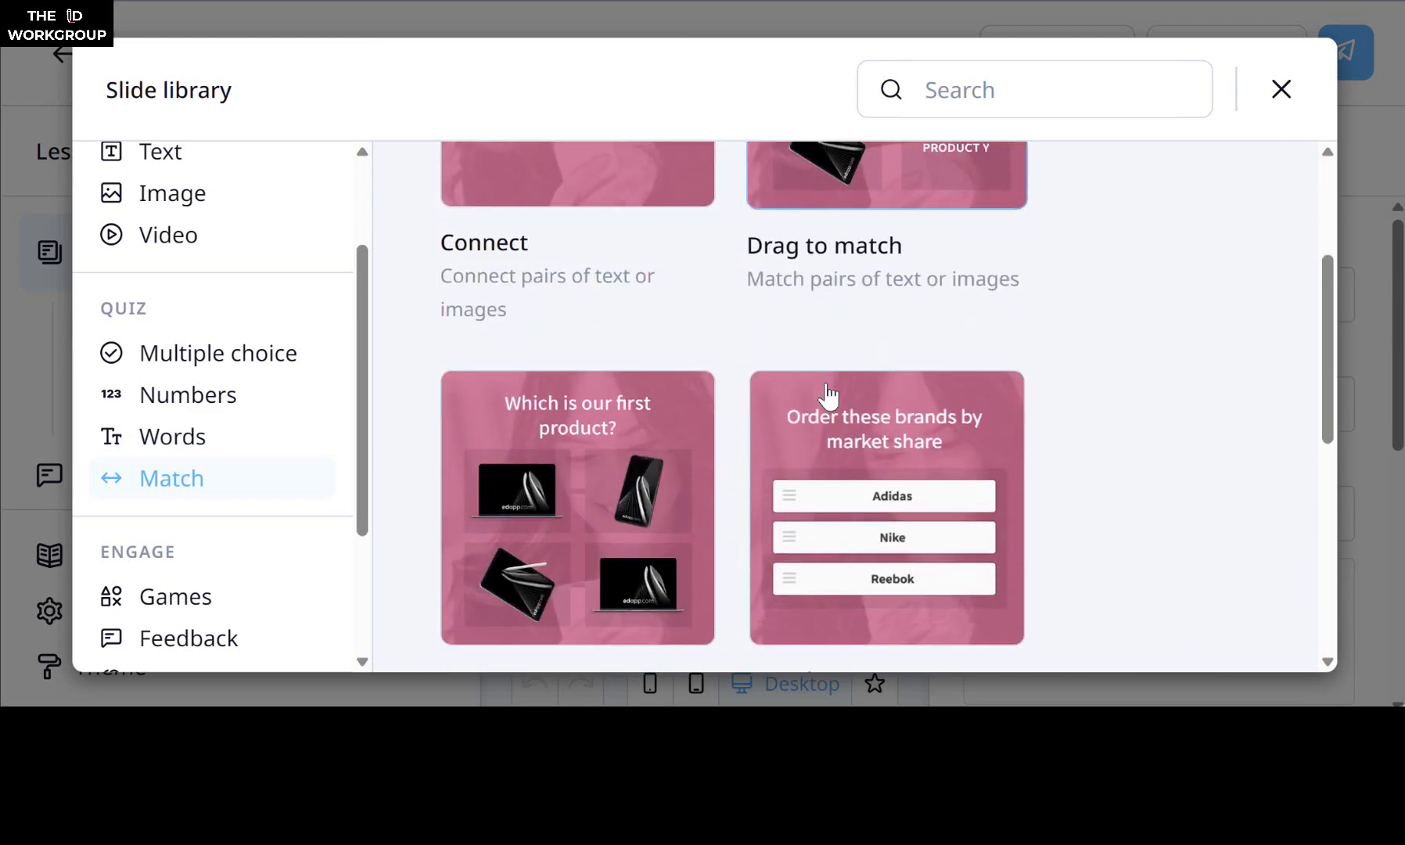
{"action": "scroll", "coordinate": [826, 395], "scroll_direction": "up", "scroll_amount": 2}
Step: Add a Connect slide to the Standard Lesson and collapse the lesson list and slide editor around its preview
{"action": "left_click", "coordinate": [567, 251]}
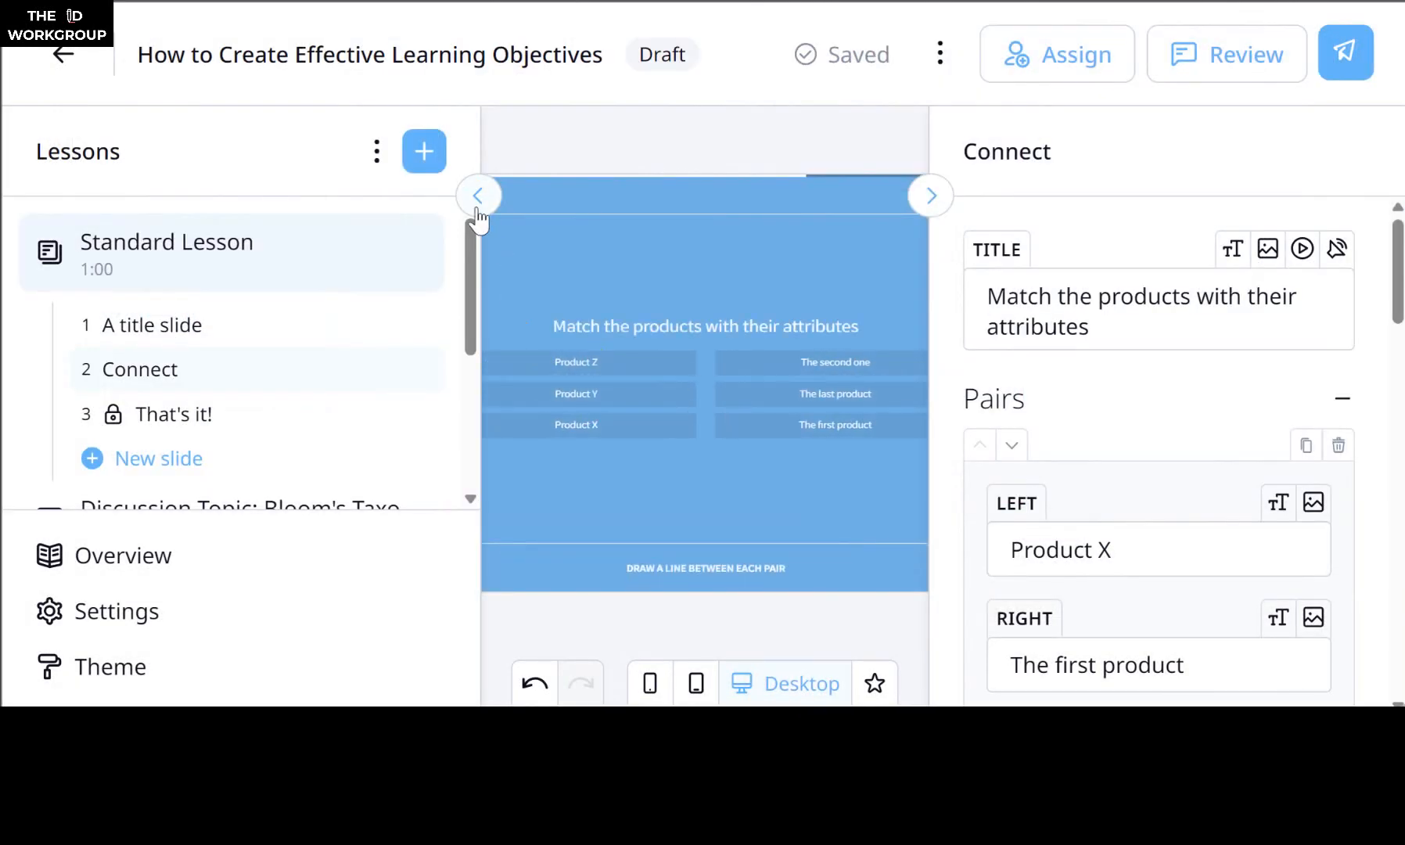
{"action": "left_click", "coordinate": [477, 200]}
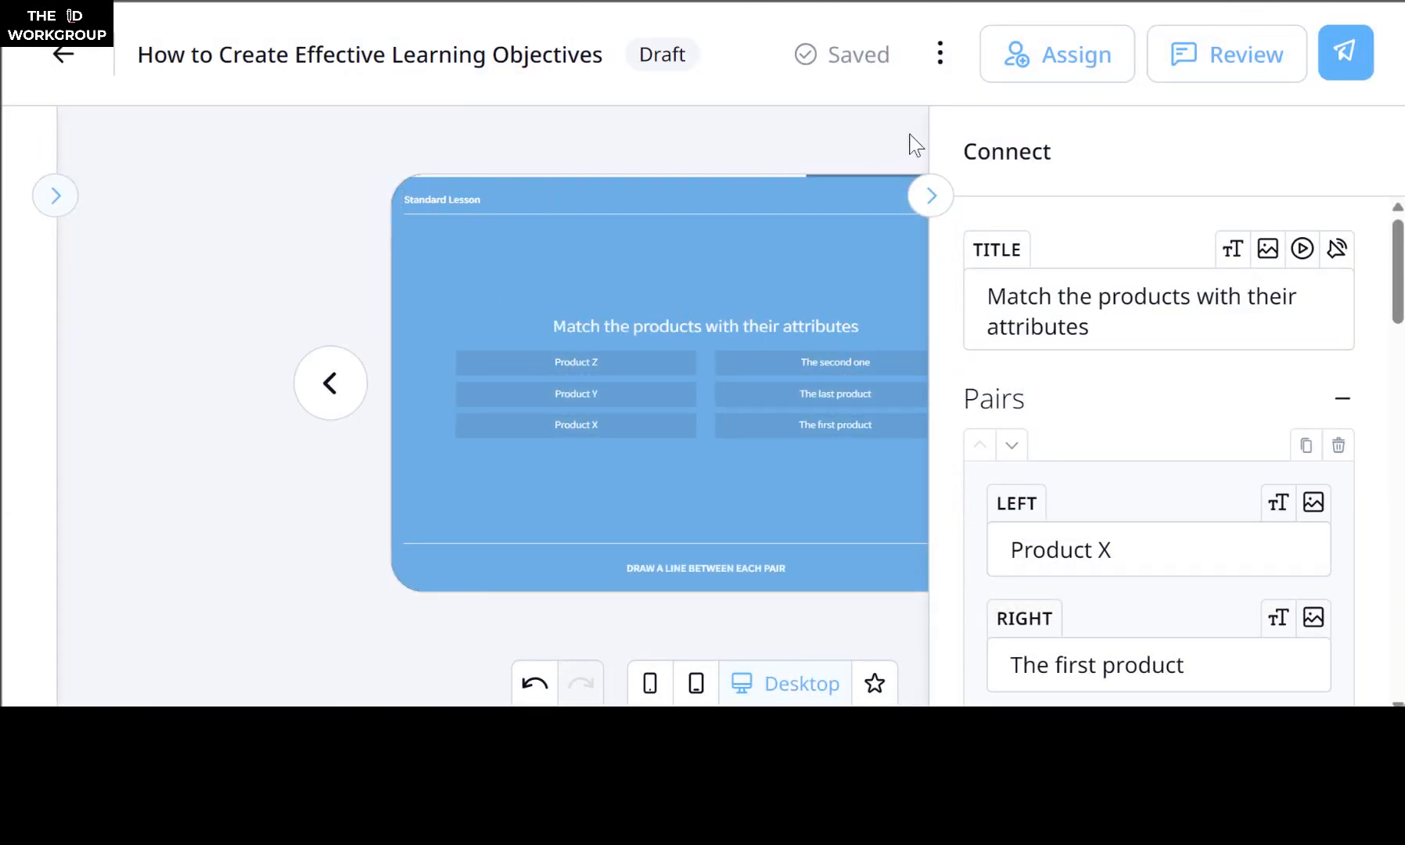
{"action": "left_click", "coordinate": [930, 195]}
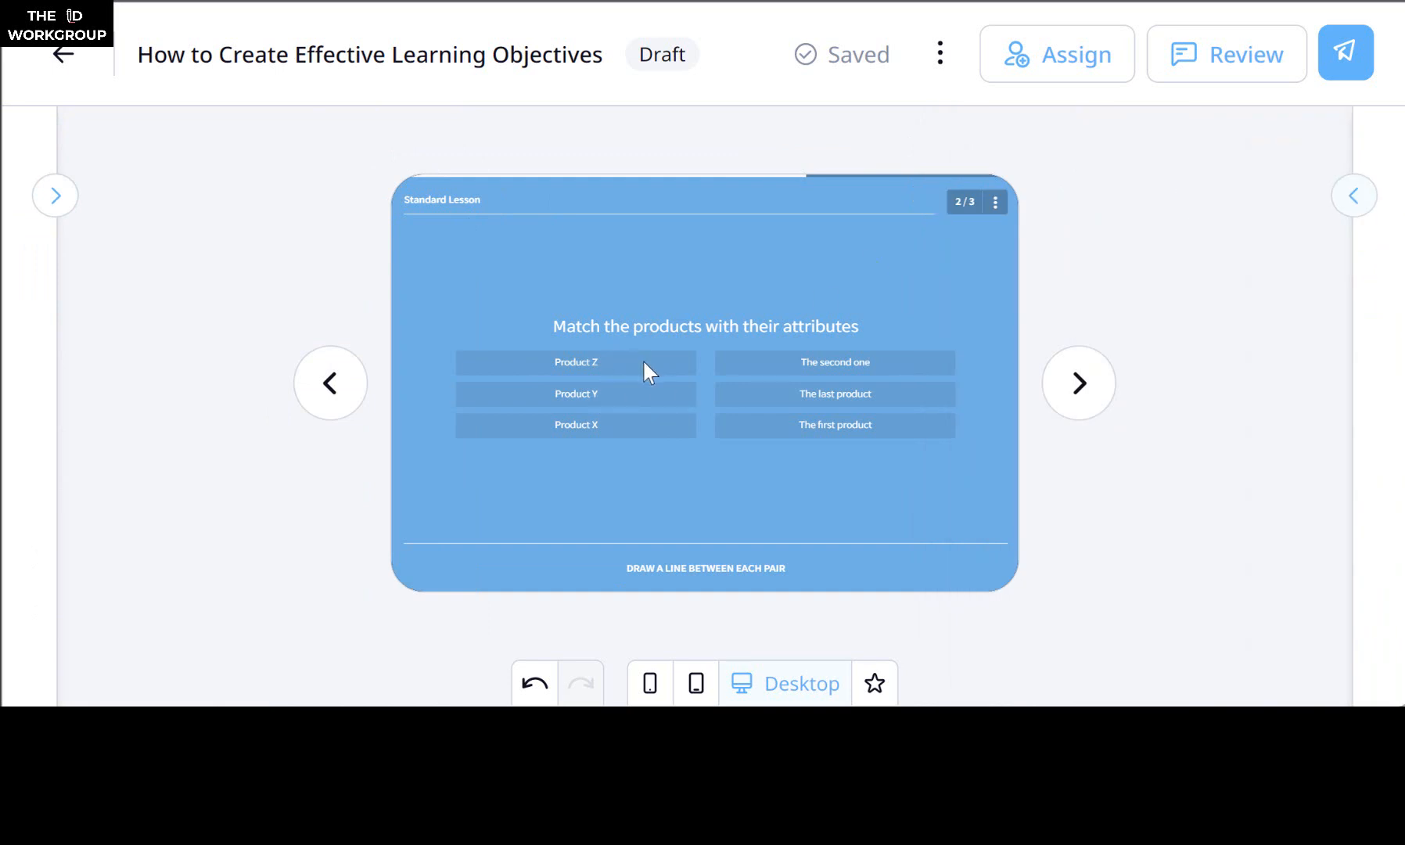
Step: Test the Connect slide by matching Product Z to the last product, Product Y to the second and Product X to the first, and submit
{"action": "mouse_move", "coordinate": [640, 361]}
{"action": "left_mouse_down"}
{"action": "mouse_move", "coordinate": [766, 393]}
{"action": "mouse_move", "coordinate": [755, 399]}
{"action": "left_mouse_up"}
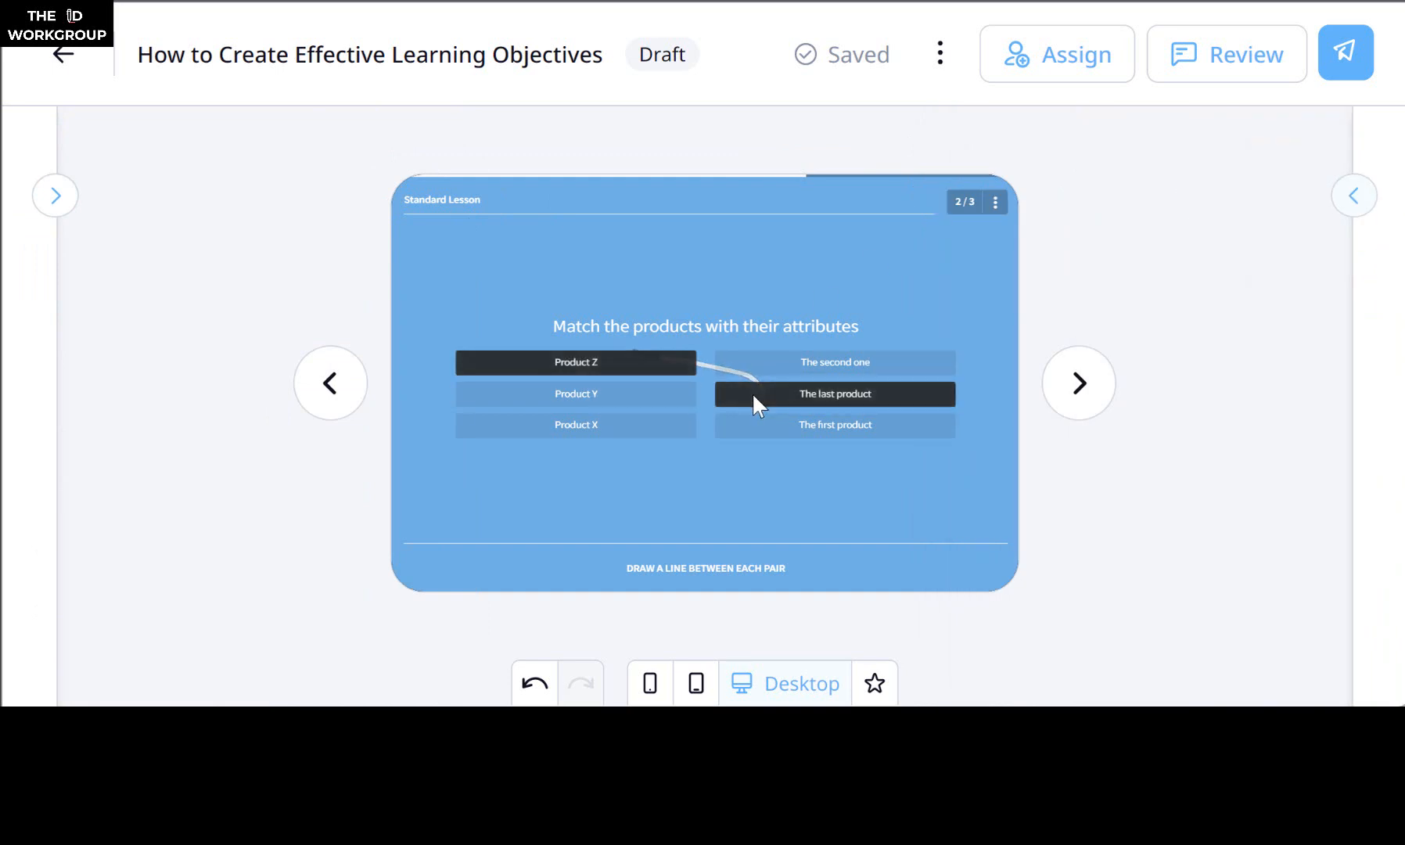
{"action": "left_click_drag", "start_coordinate": [640, 402], "coordinate": [740, 365]}
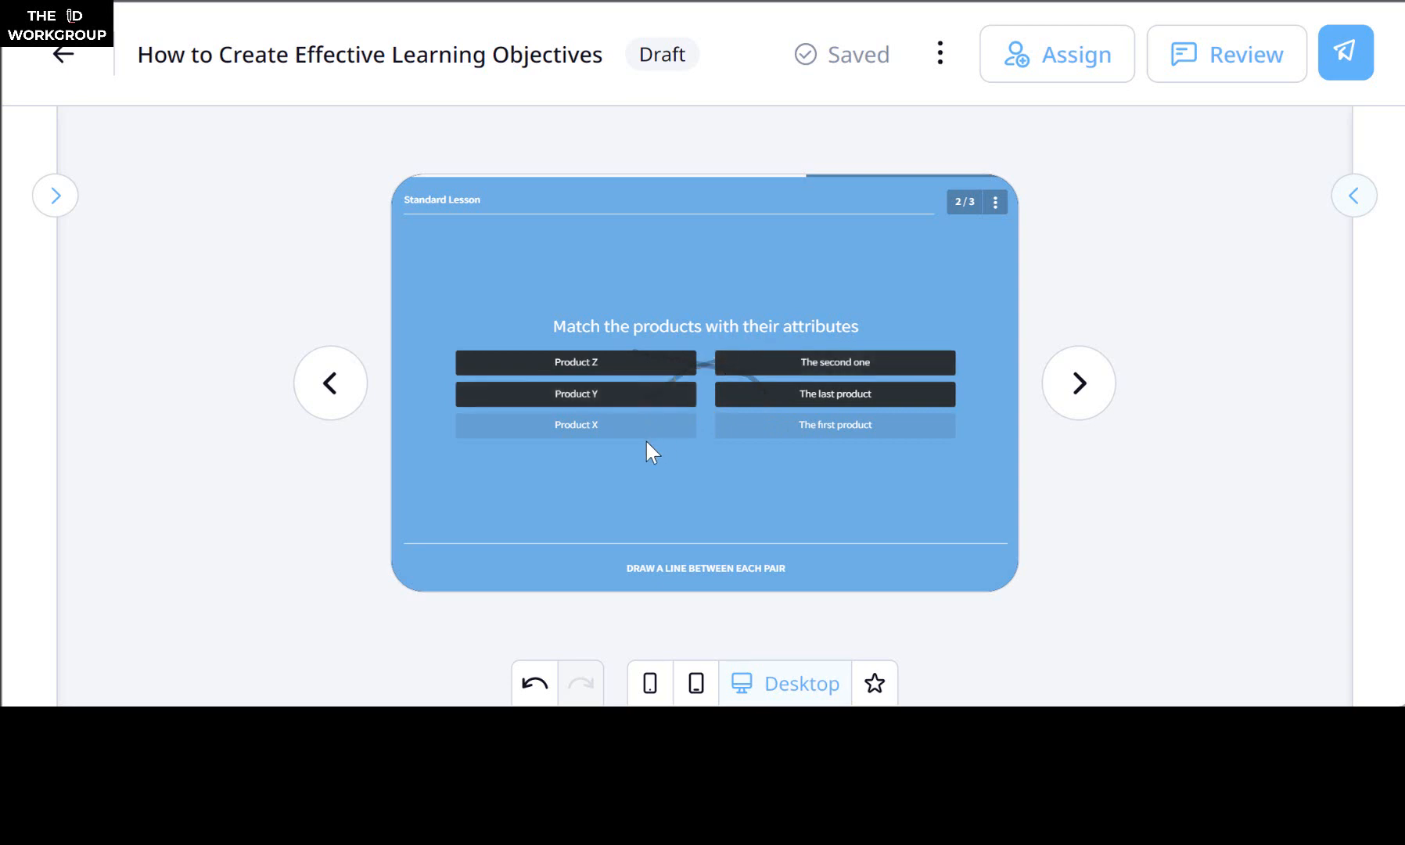
{"action": "mouse_move", "coordinate": [646, 439]}
{"action": "left_mouse_down"}
{"action": "mouse_move", "coordinate": [801, 438]}
{"action": "mouse_move", "coordinate": [815, 414]}
{"action": "mouse_move", "coordinate": [639, 428]}
{"action": "left_mouse_up"}
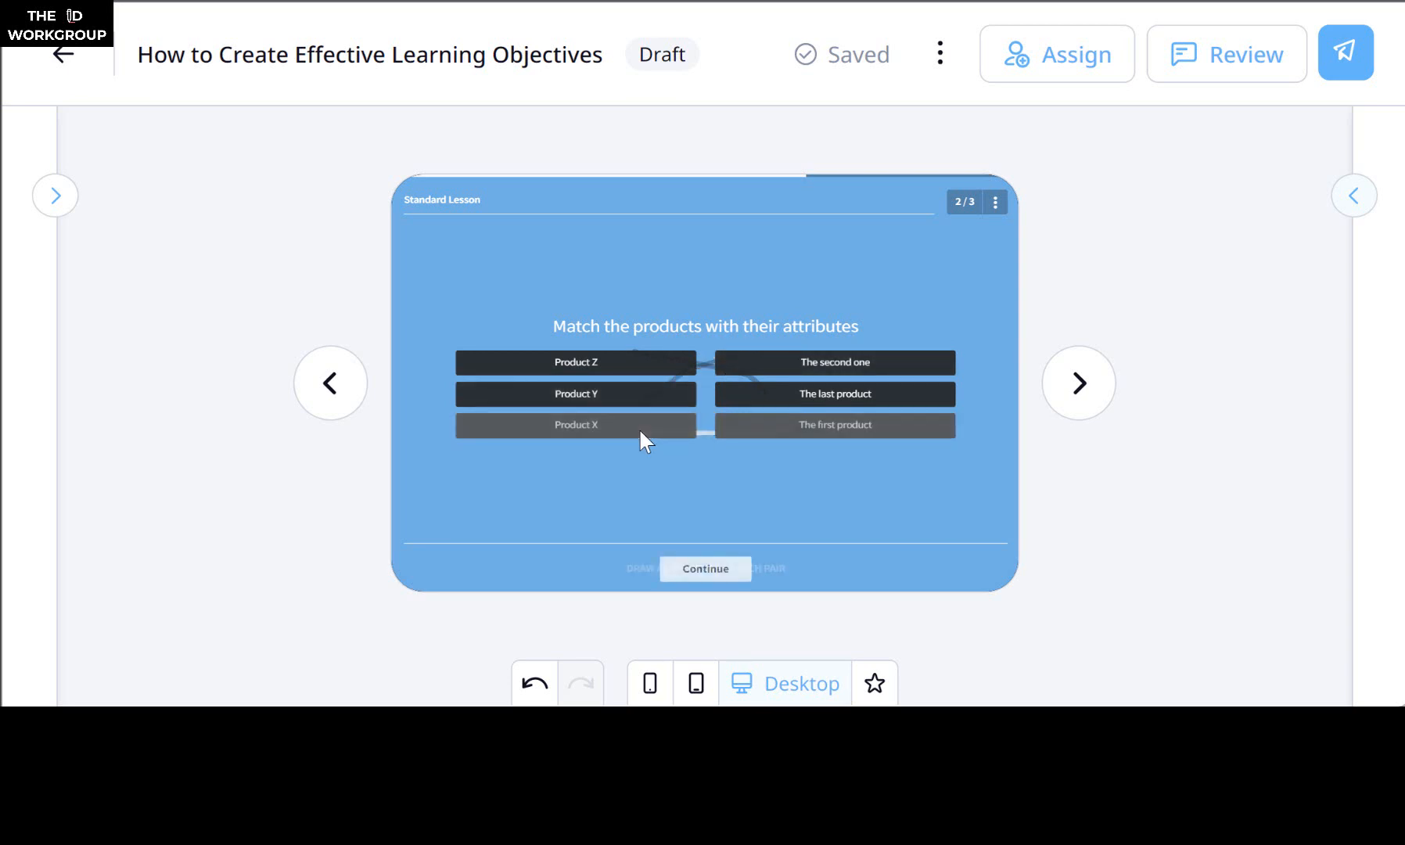
{"action": "left_click", "coordinate": [710, 577]}
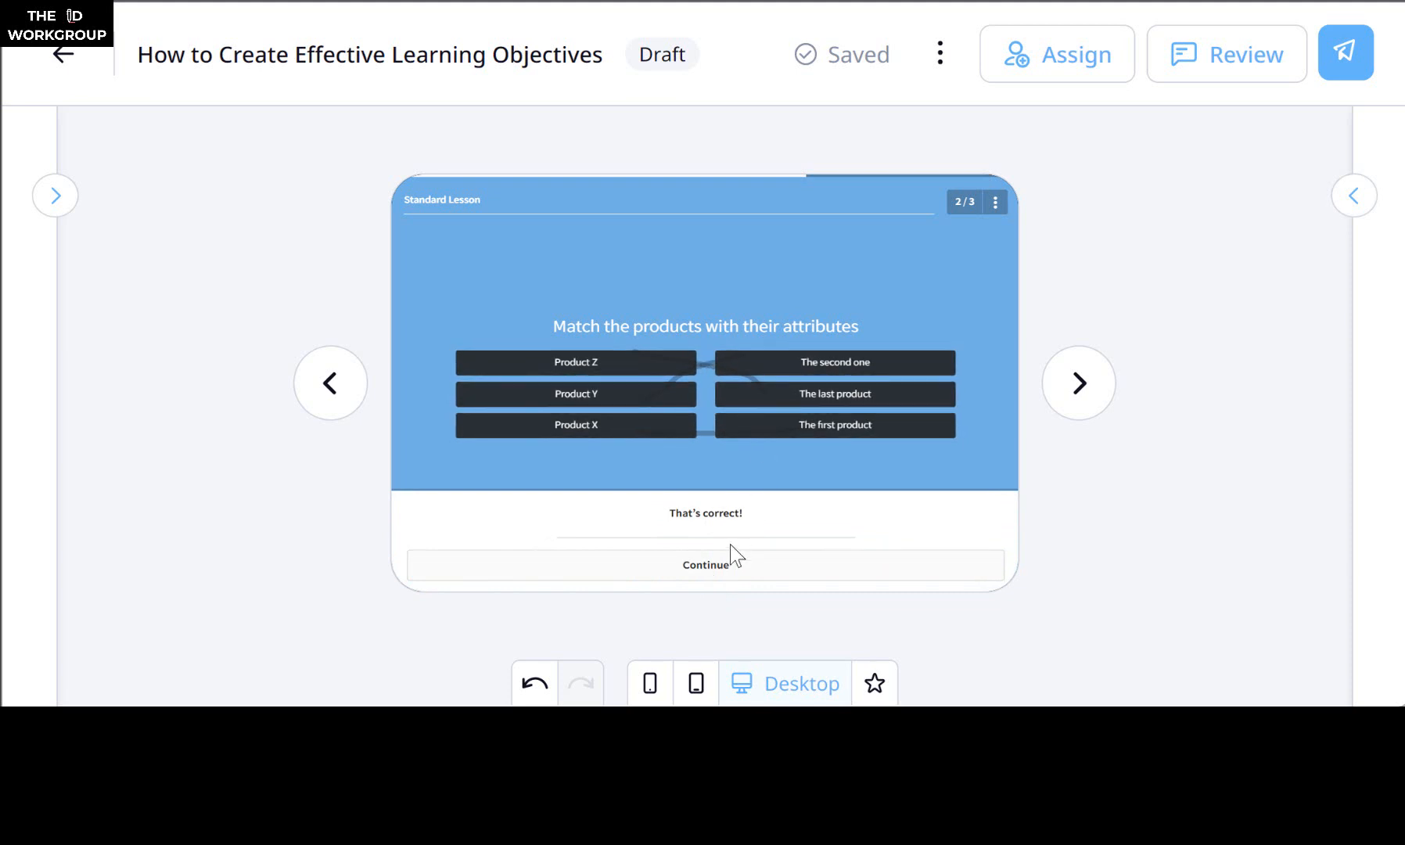
{"action": "left_click", "coordinate": [730, 574]}
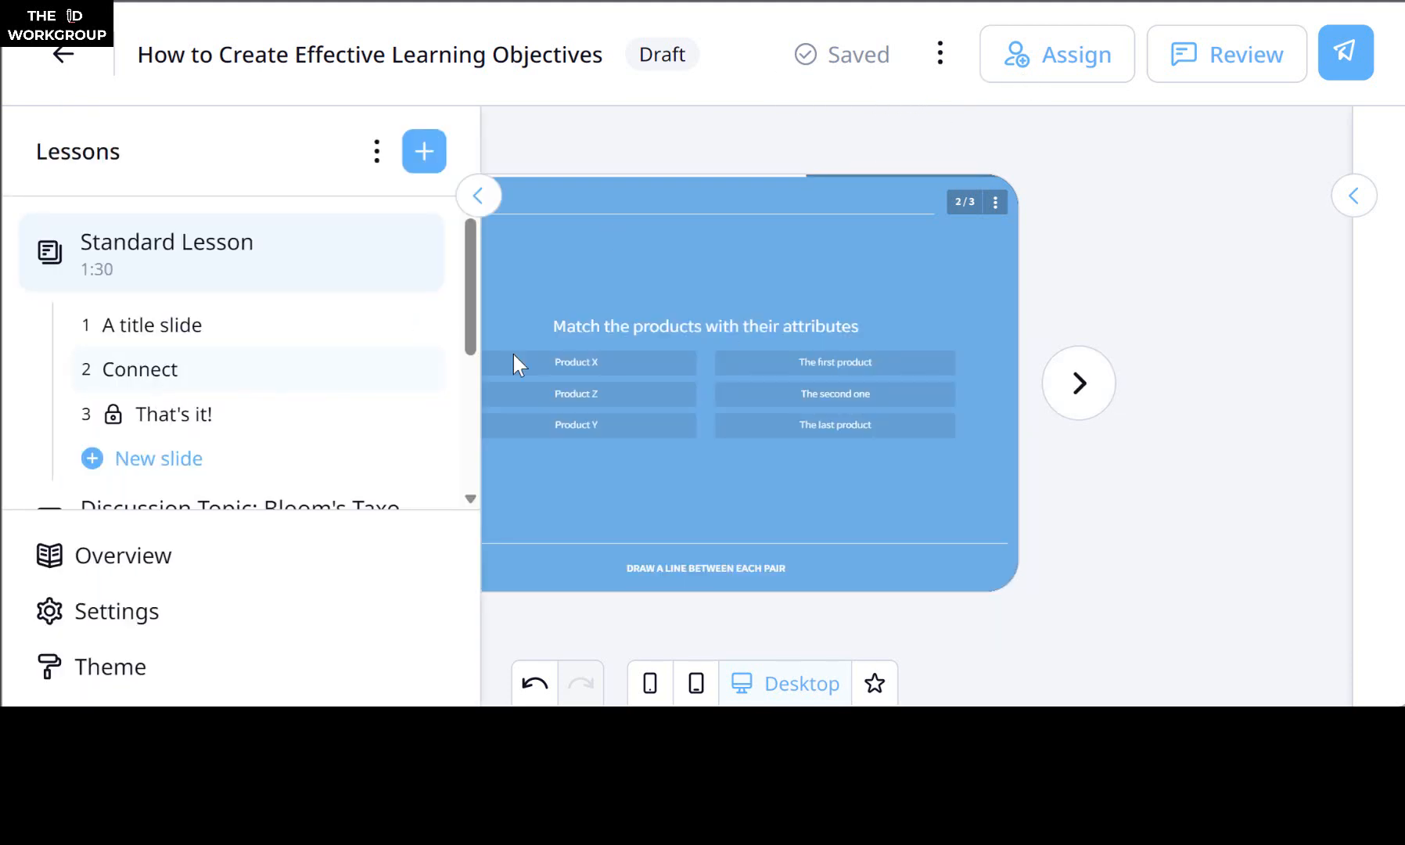
Step: Reopen the Connect slide's editor, collapse the lesson list, and examine the left and right fields of its pairs
{"action": "left_click", "coordinate": [1366, 201]}
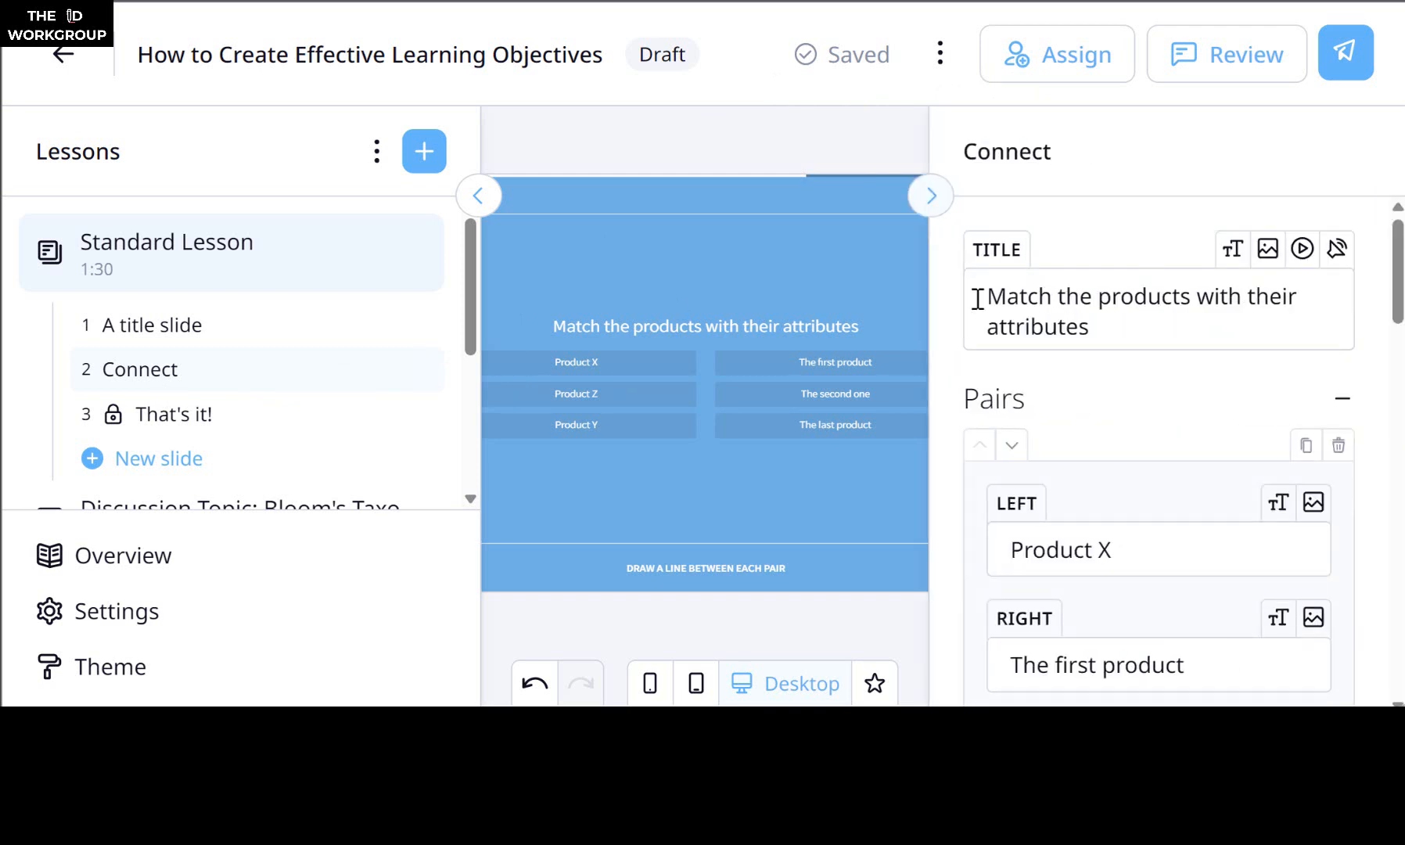
{"action": "left_click", "coordinate": [932, 197]}
{"action": "left_click", "coordinate": [1353, 200]}
{"action": "left_click", "coordinate": [465, 205]}
{"action": "scroll", "coordinate": [1218, 431], "scroll_direction": "down", "scroll_amount": 1}
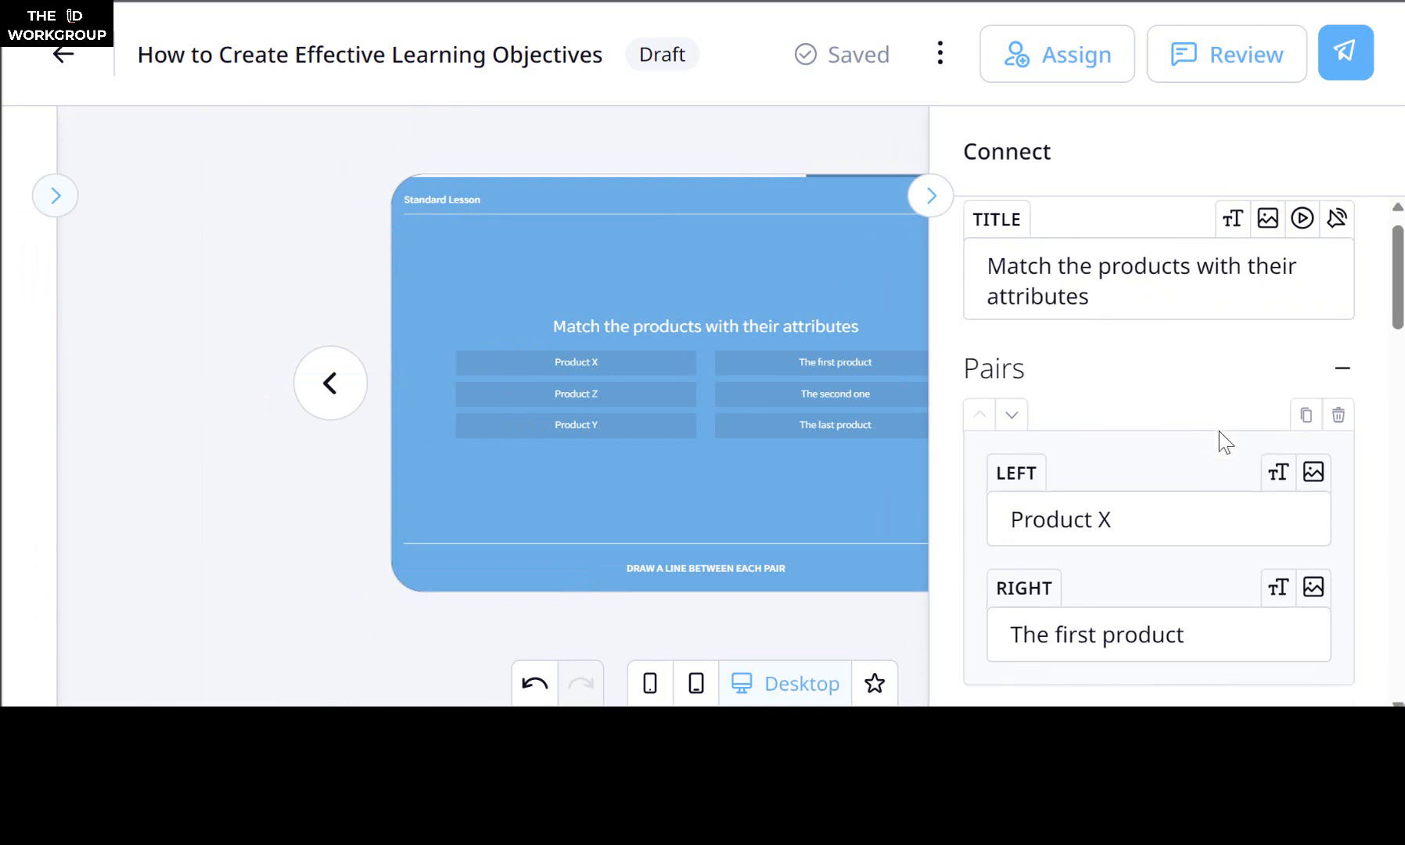
{"action": "scroll", "coordinate": [1244, 474], "scroll_direction": "down", "scroll_amount": 2}
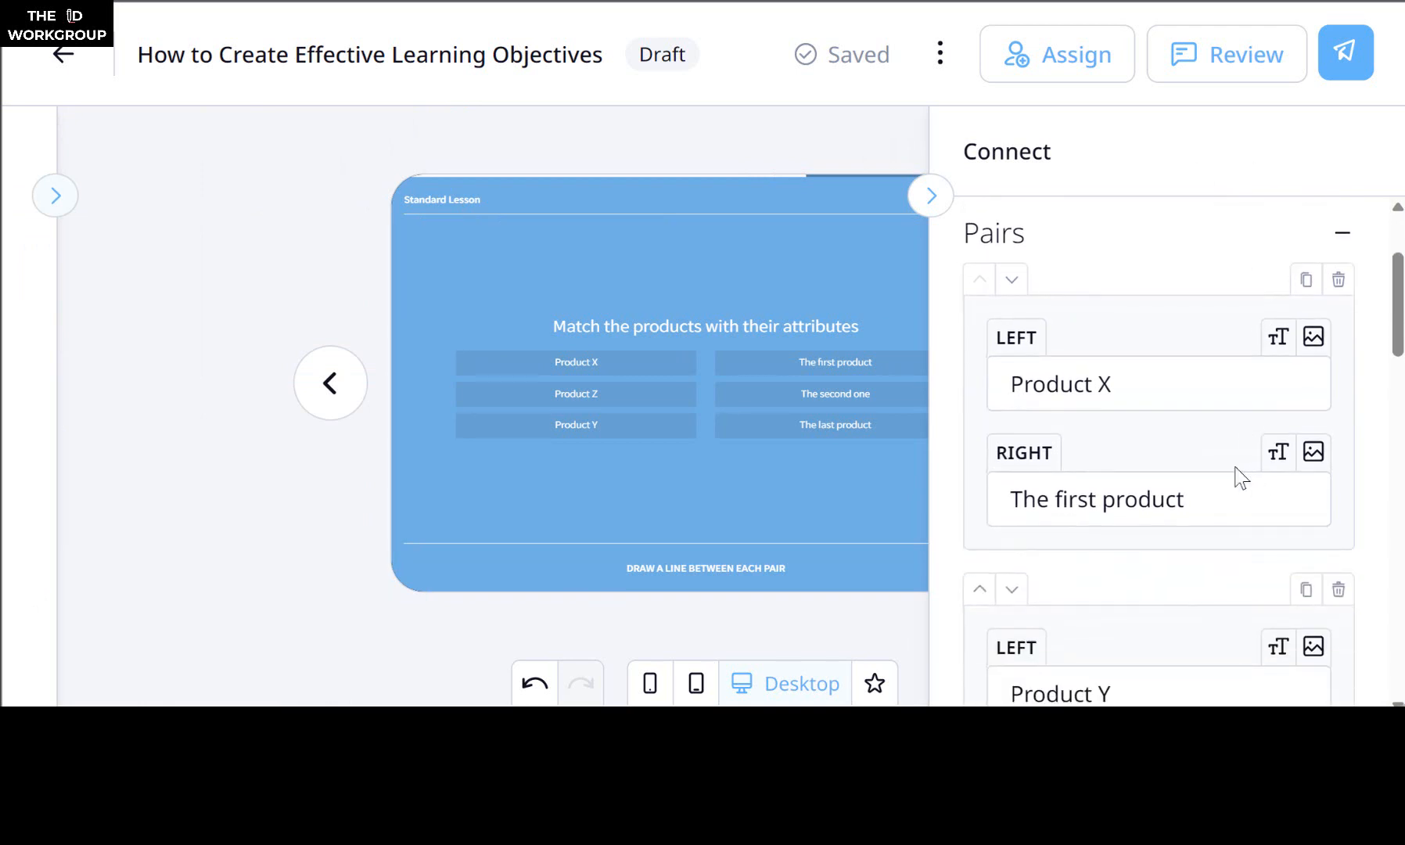
Step: Replace the Connect slide's title with "We are changing the title"
{"action": "scroll", "coordinate": [1119, 278], "scroll_direction": "up", "scroll_amount": 3}
{"action": "triple_click", "coordinate": [1102, 283]}
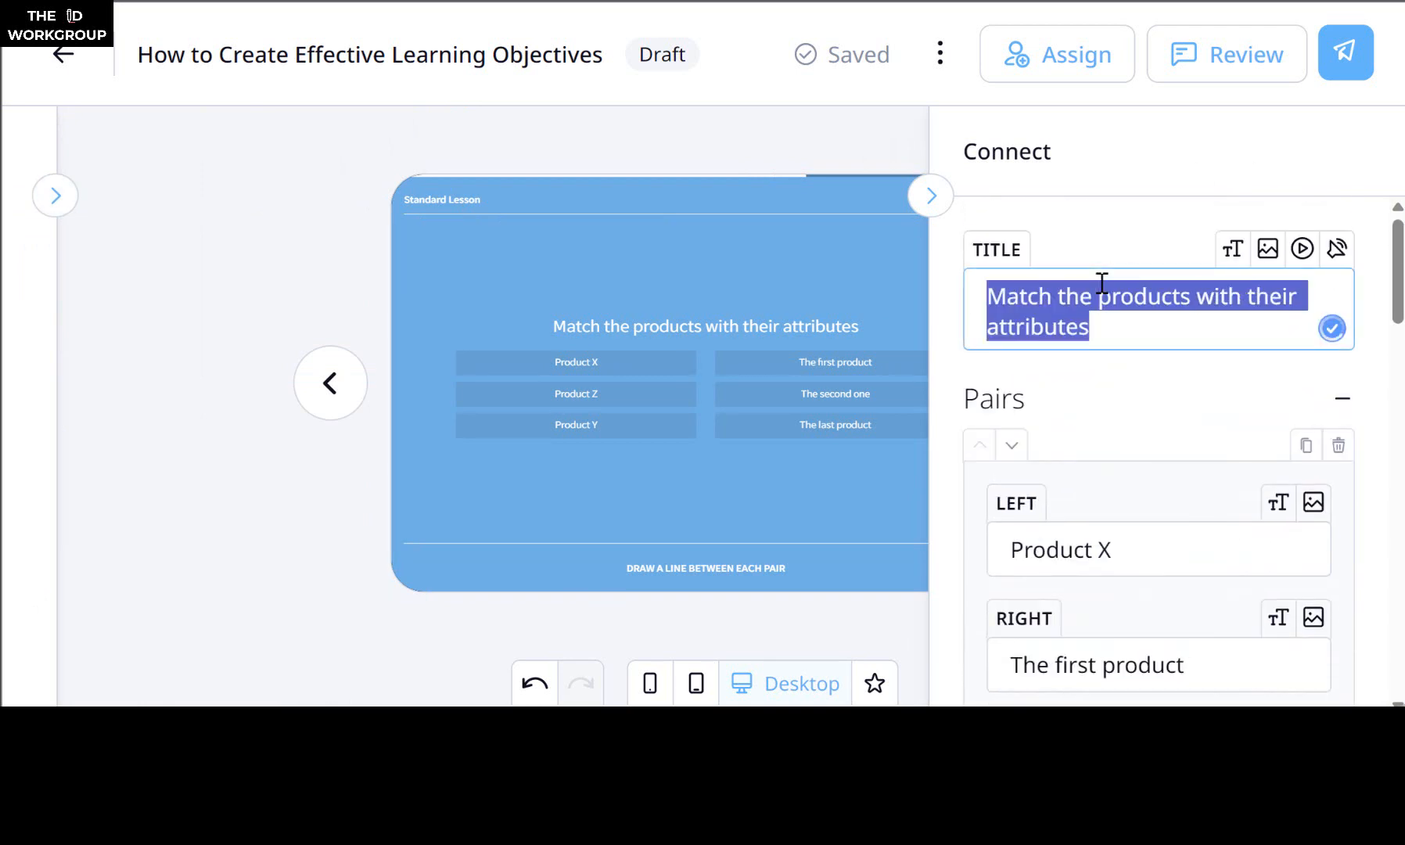
{"action": "type", "text": "We are"}
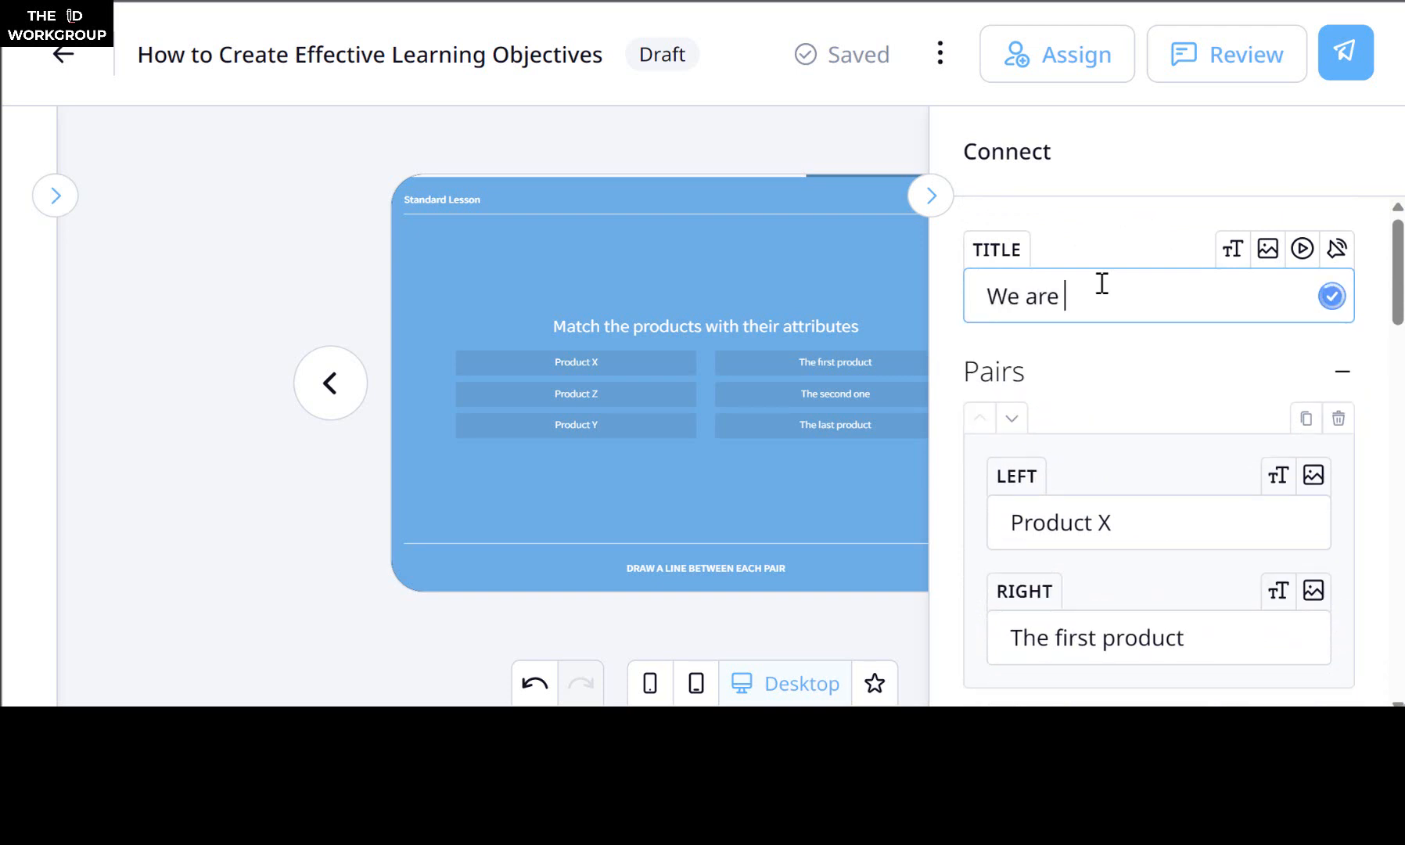
{"action": "type", "text": " changing the title"}
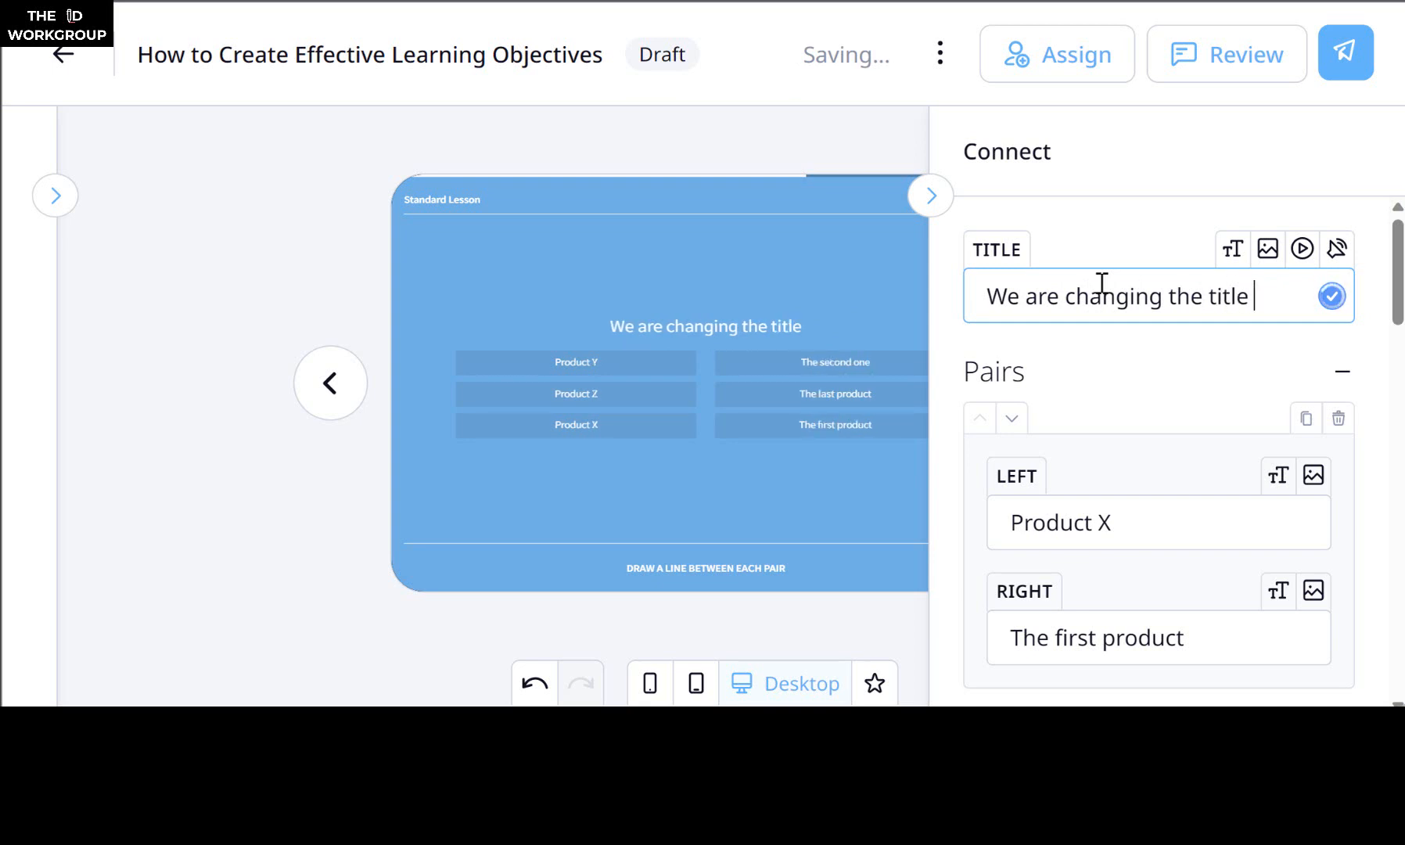
Step: Replace the Connect slide's title with "Learning Objective"
{"action": "left_click", "coordinate": [1079, 508]}
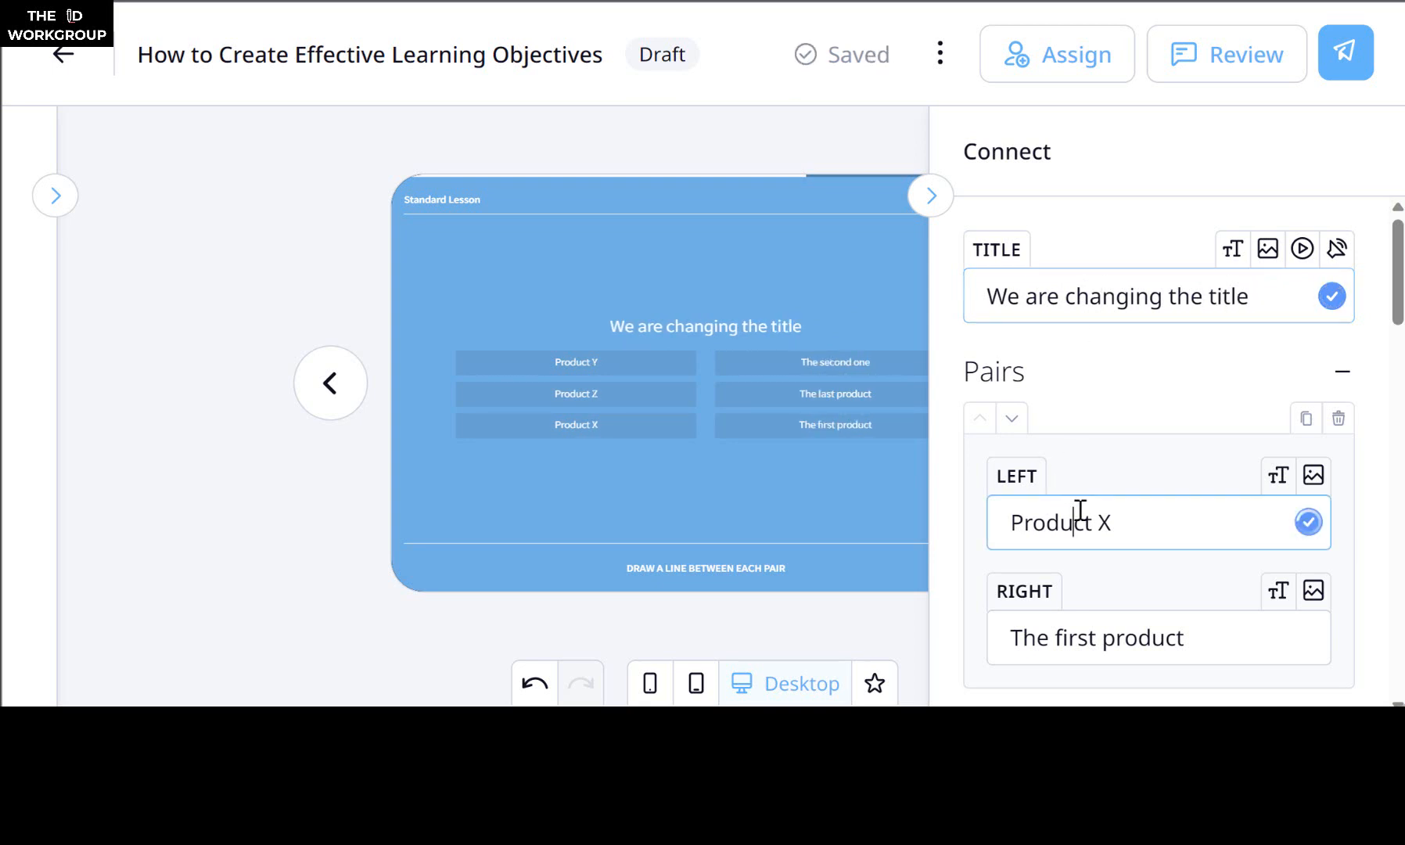
{"action": "triple_click", "coordinate": [1081, 510]}
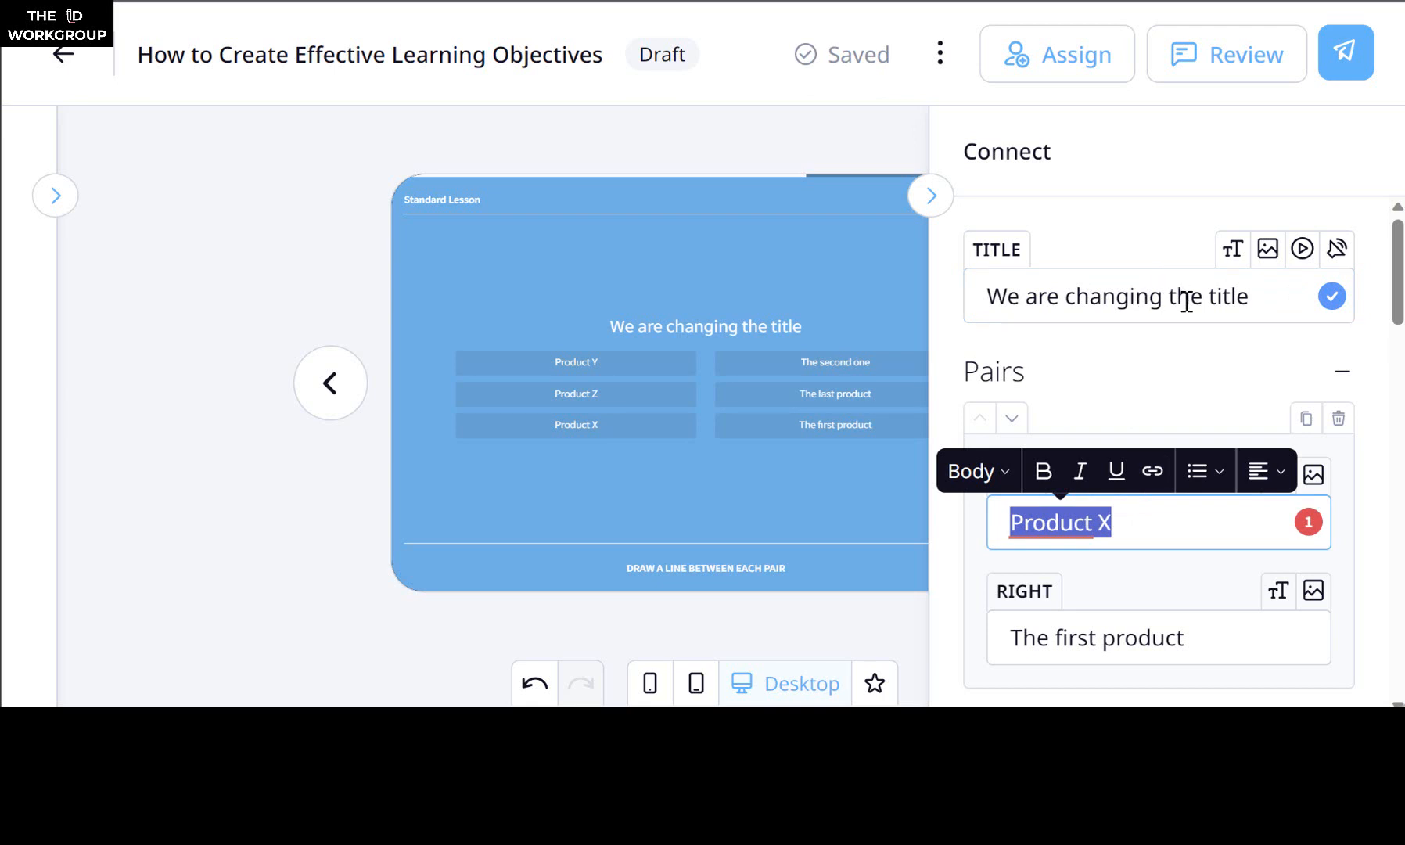
{"action": "triple_click", "coordinate": [1131, 298]}
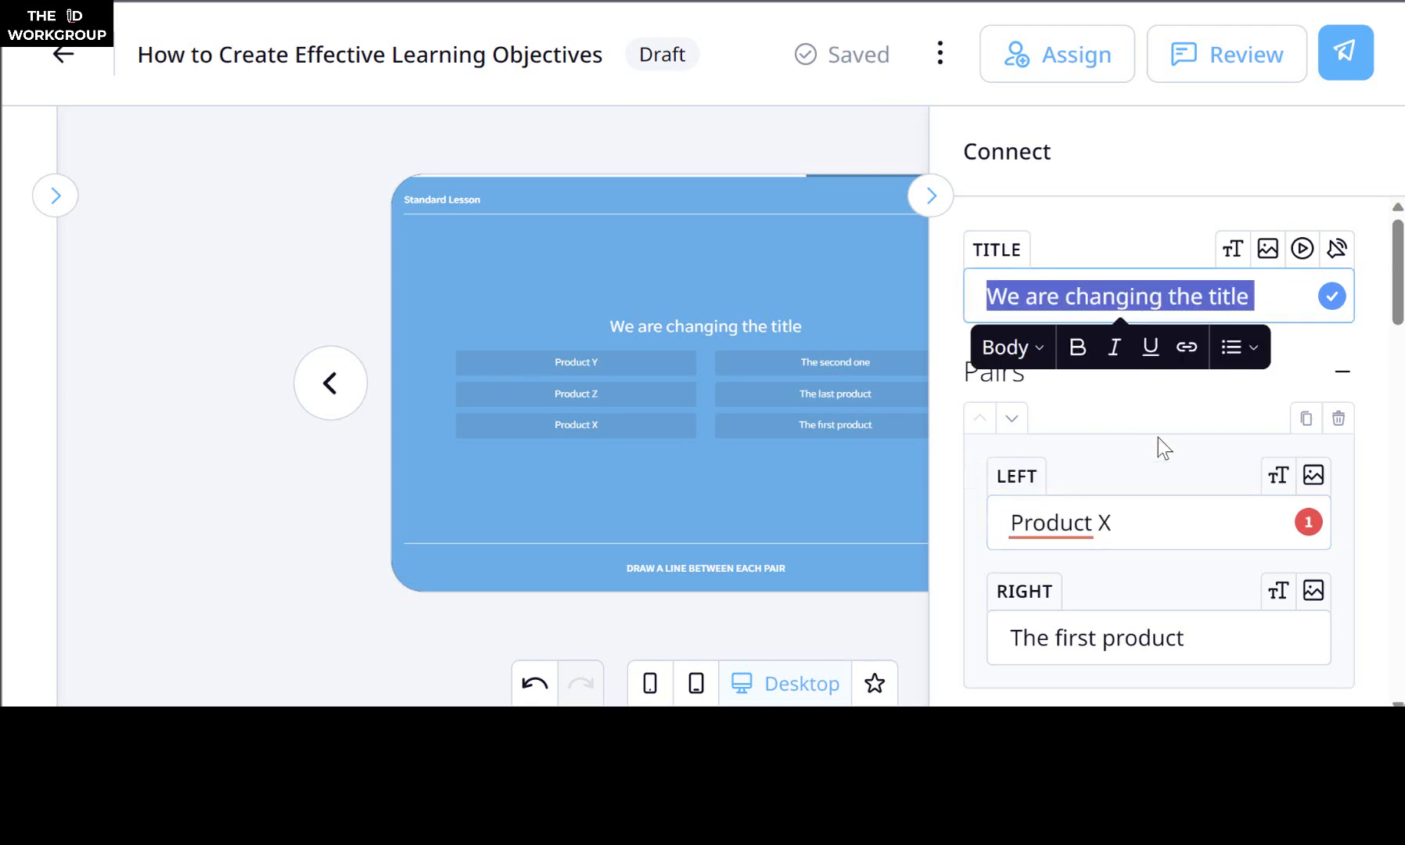
{"action": "type", "text": "Learning "}
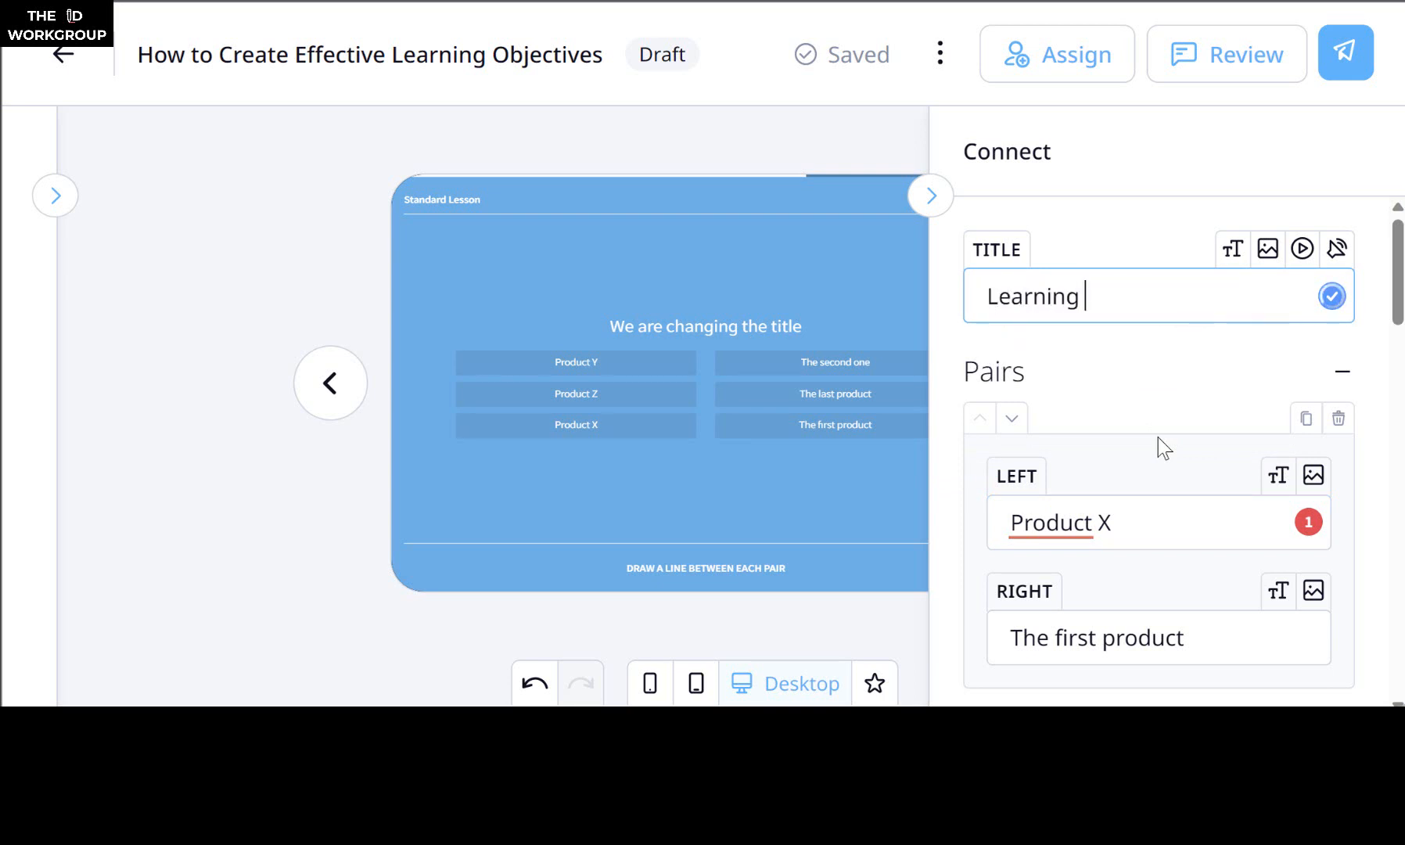
{"action": "type", "text": "Obejce"}
{"action": "key", "text": "BackSpace"}
{"action": "key", "text": "BackSpace"}
{"action": "key", "text": "BackSpace"}
{"action": "key", "text": "BackSpace"}
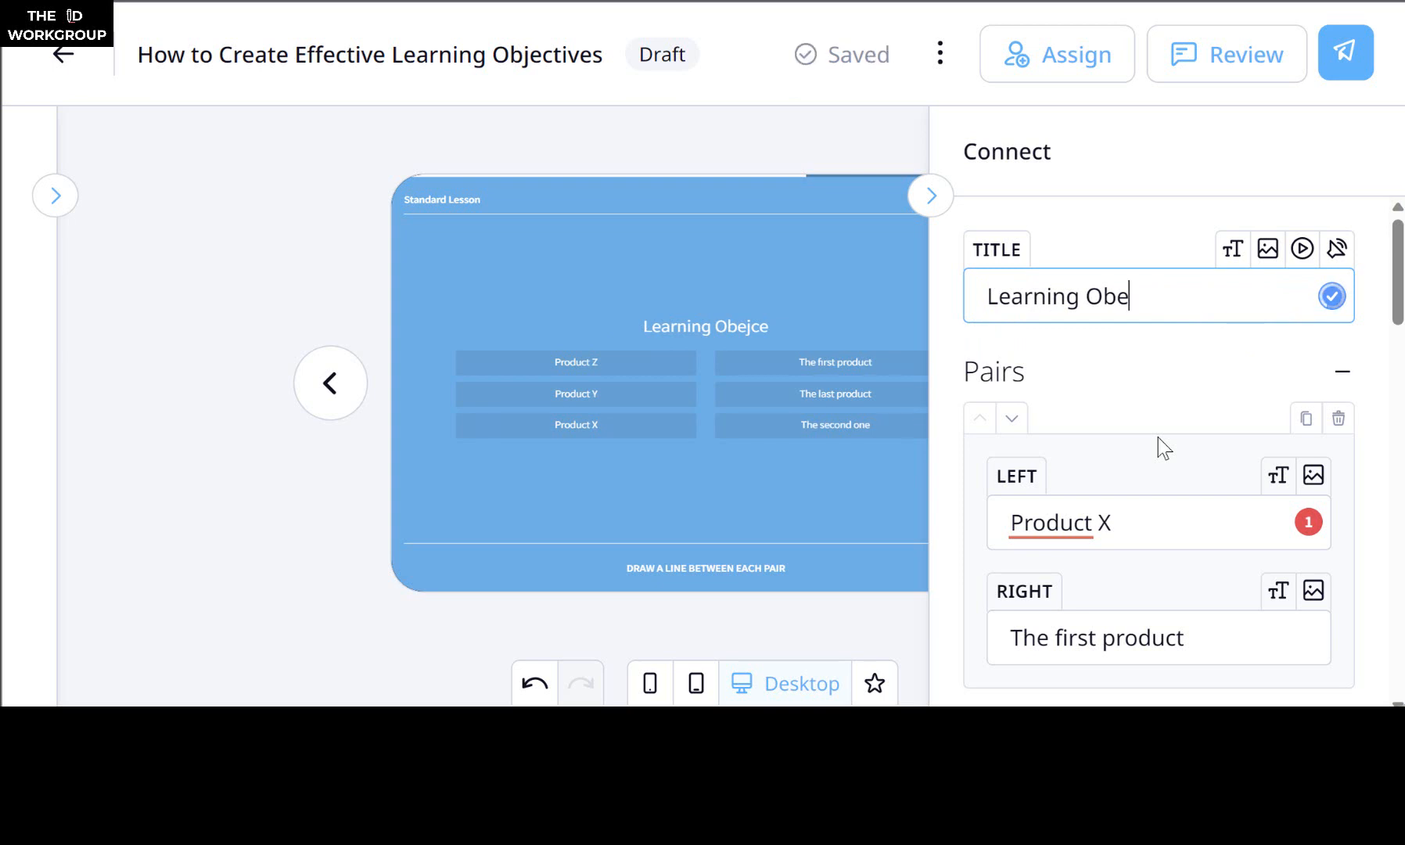
{"action": "type", "text": "jective"}
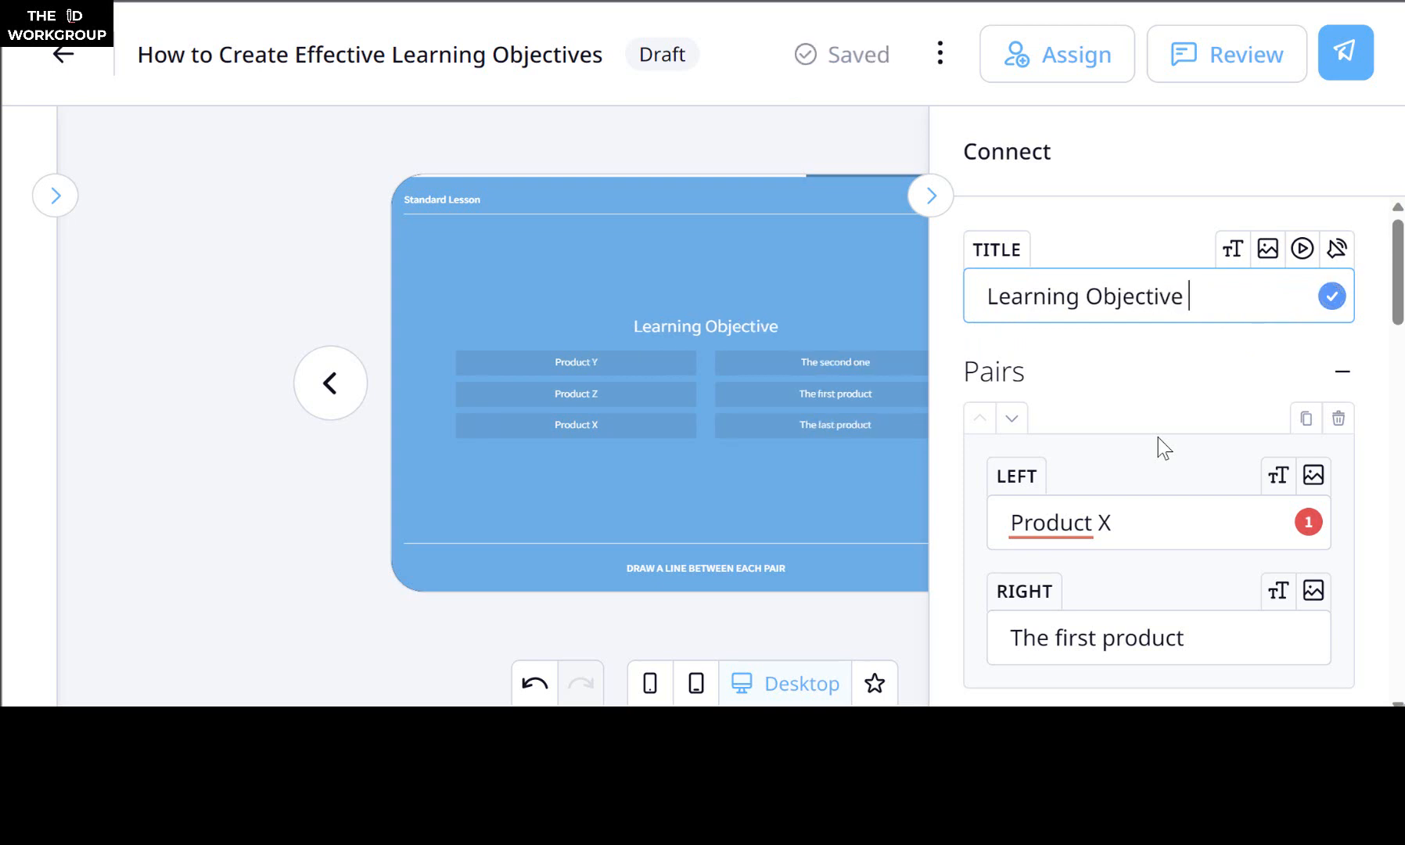
{"action": "left_click", "coordinate": [1158, 438]}
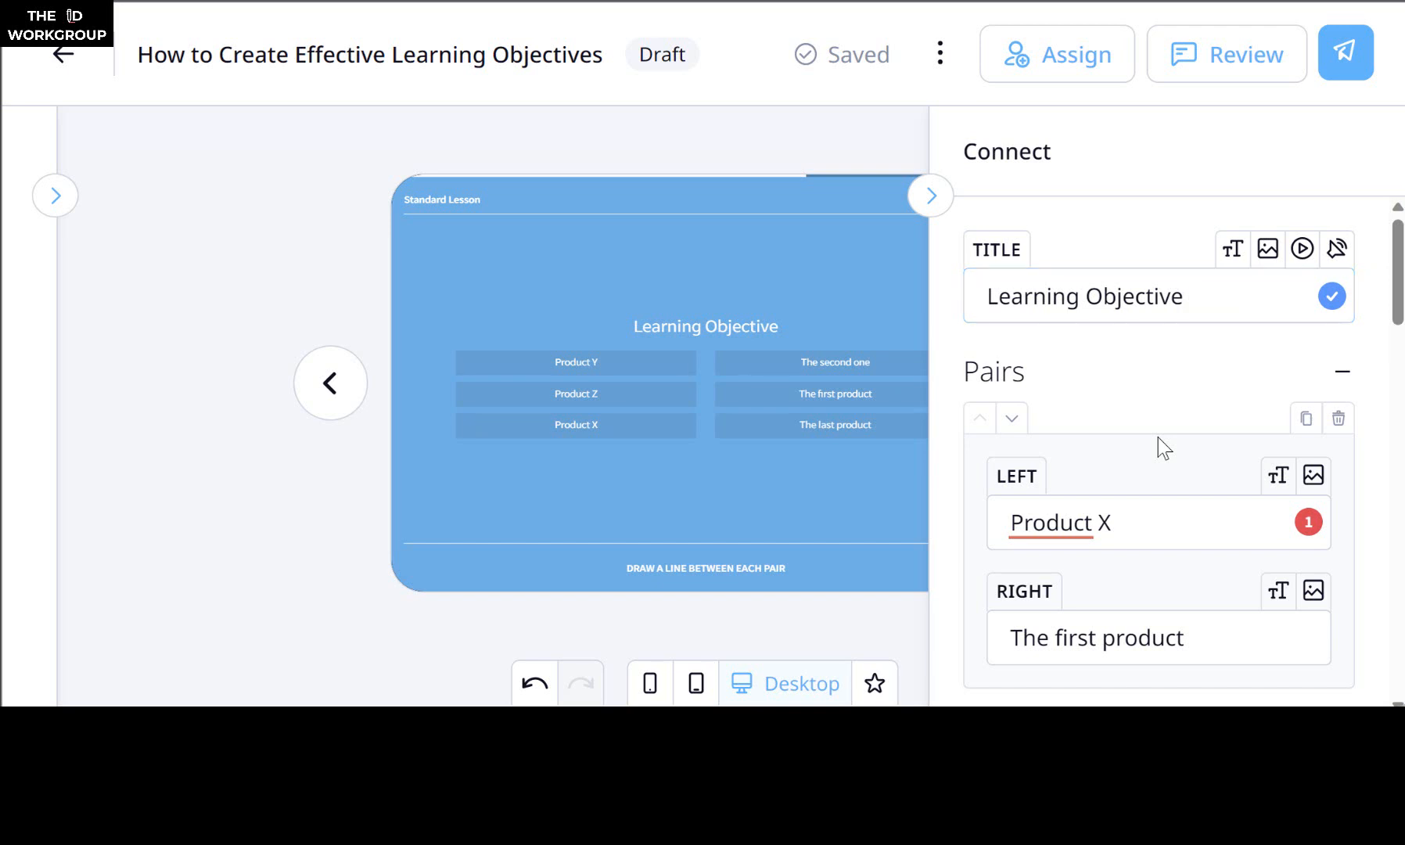
Step: Extend the Connect slide's title to "Learning Objective Match" and collapse the slide editor to view the full preview
{"action": "left_click", "coordinate": [1205, 308]}
{"action": "type", "text": "Mawtc"}
{"action": "key", "text": "BackSpace"}
{"action": "key", "text": "BackSpace"}
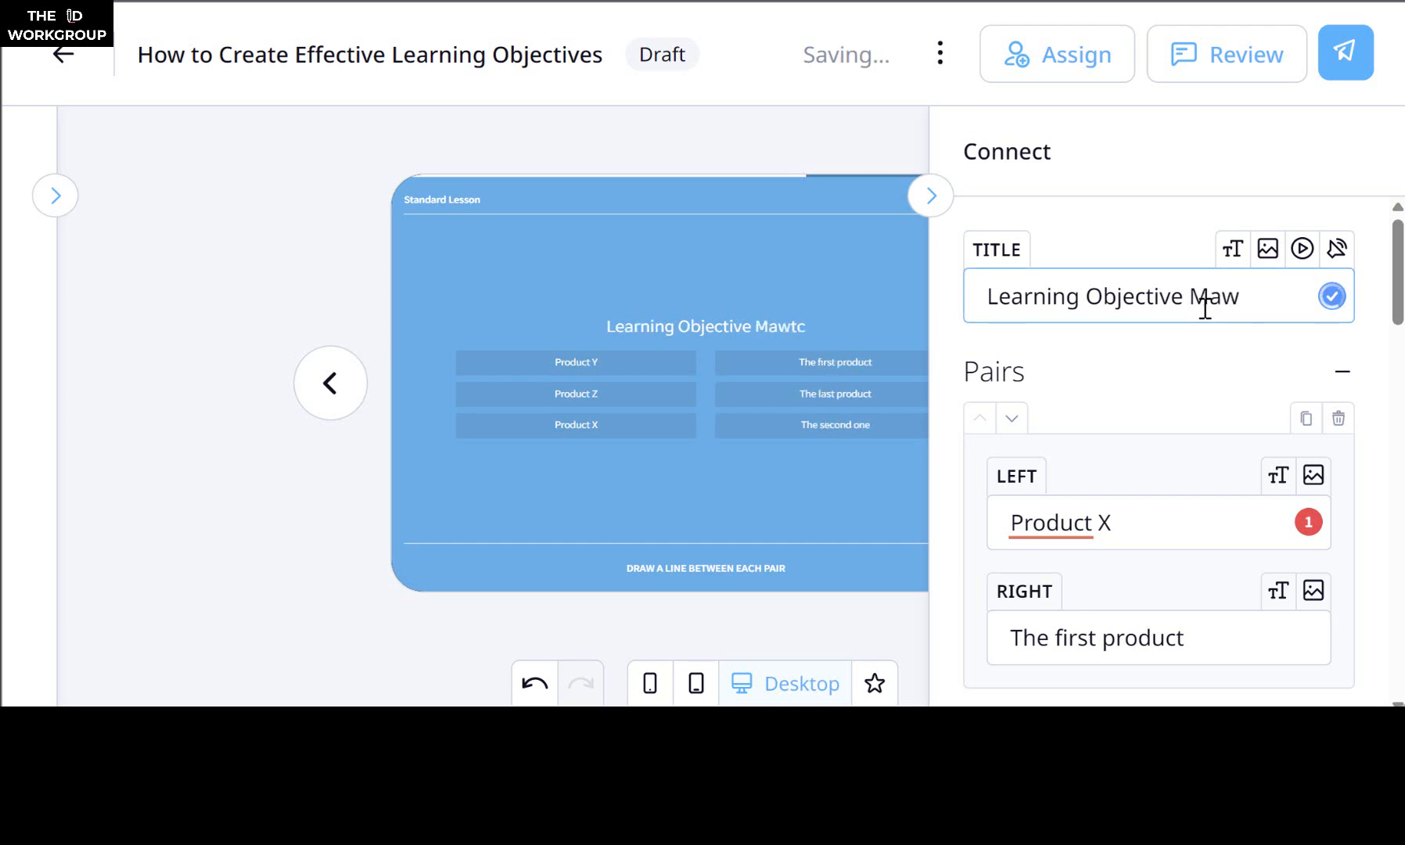
{"action": "key", "text": "BackSpace"}
{"action": "type", "text": "tch"}
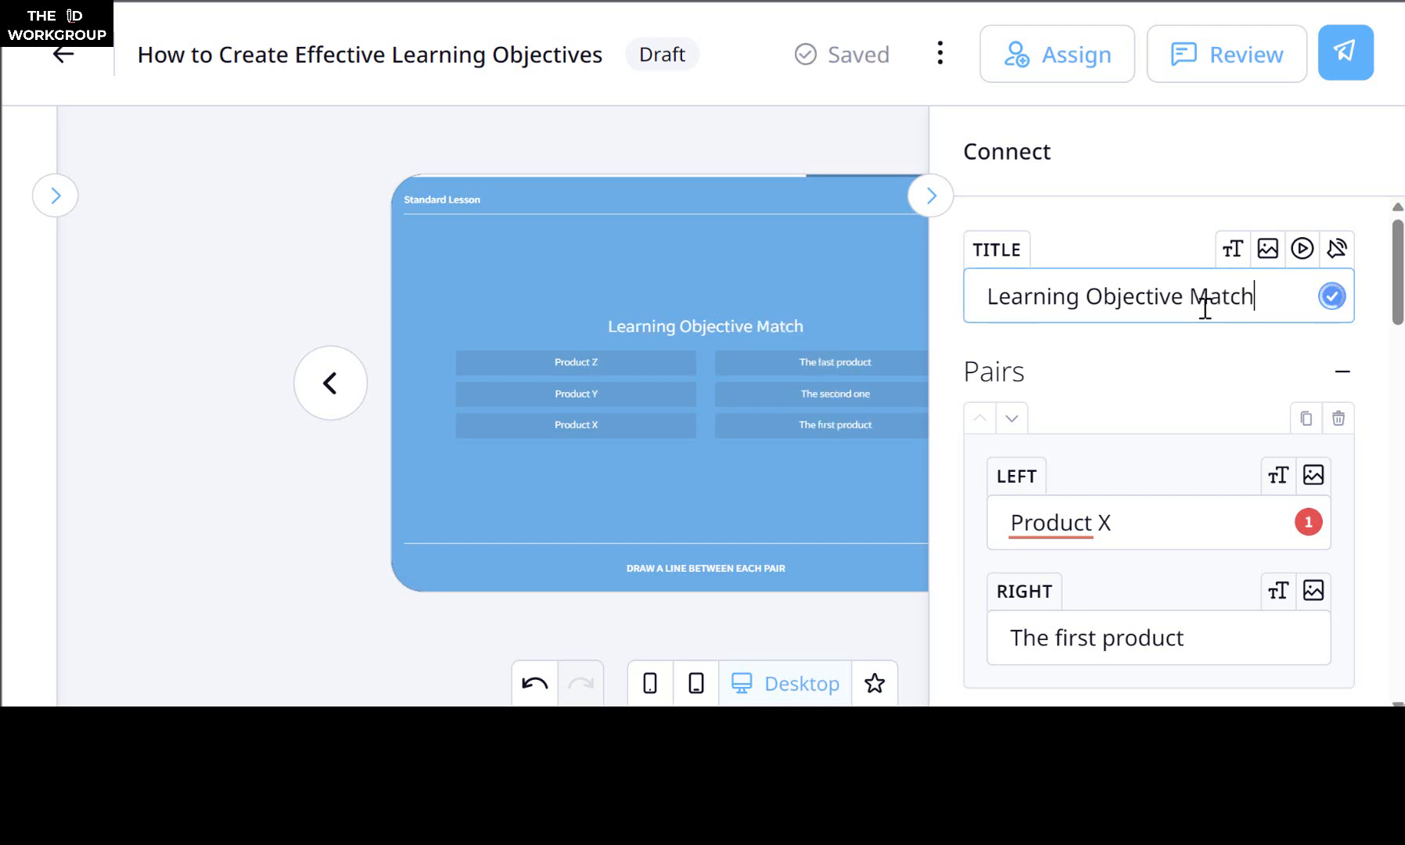
{"action": "left_click", "coordinate": [931, 205]}
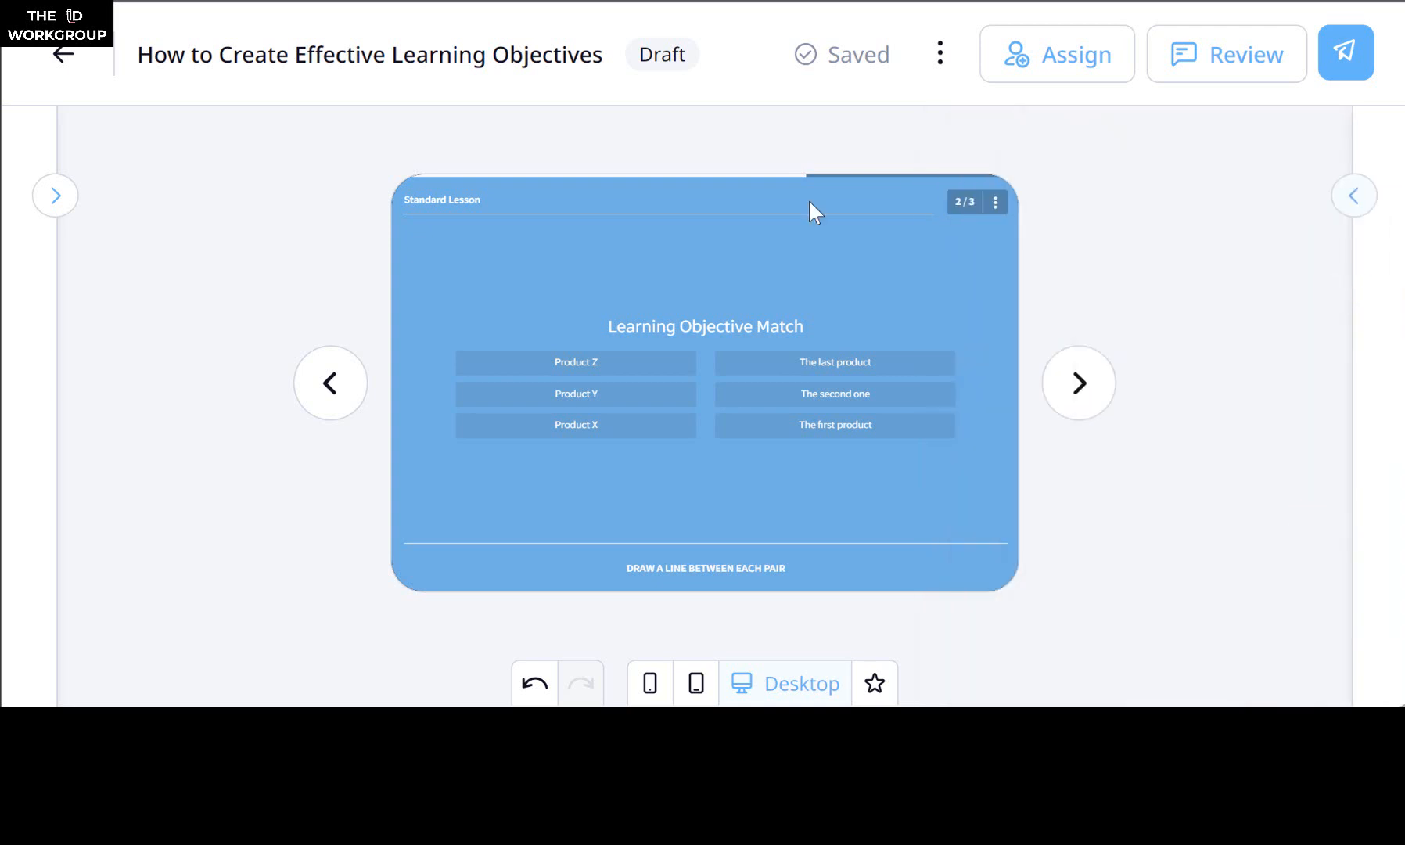
Step: Expand the lesson list and slide editor, and examine the Connect slide's pairs, answer text, reinforcement and core message fields
{"action": "left_click", "coordinate": [54, 197]}
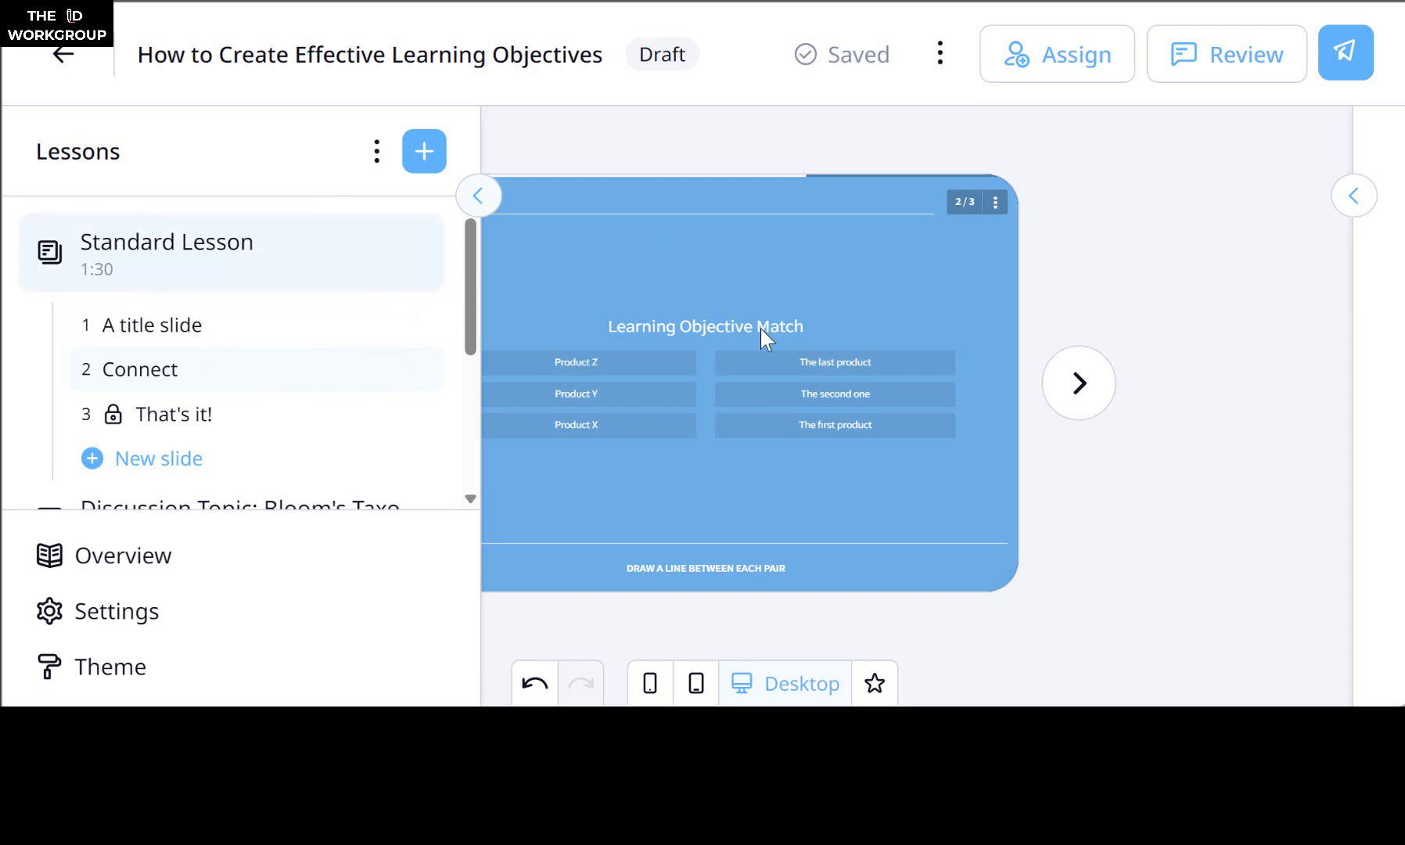
{"action": "left_click", "coordinate": [1353, 195]}
{"action": "scroll", "coordinate": [1233, 392], "scroll_direction": "down", "scroll_amount": 8}
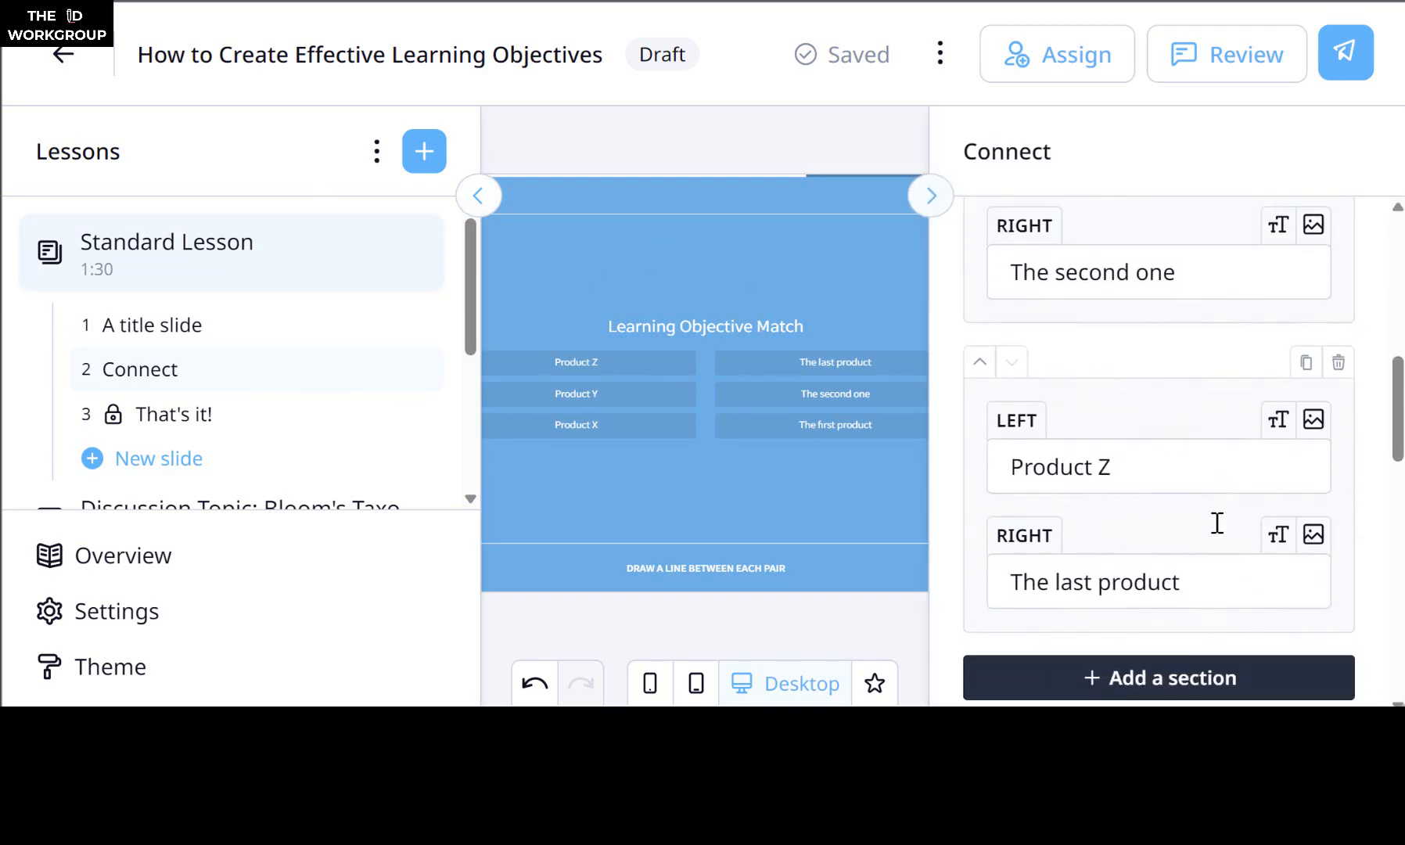
{"action": "scroll", "coordinate": [1218, 523], "scroll_direction": "down", "scroll_amount": 3}
{"action": "scroll", "coordinate": [1218, 525], "scroll_direction": "up", "scroll_amount": 1}
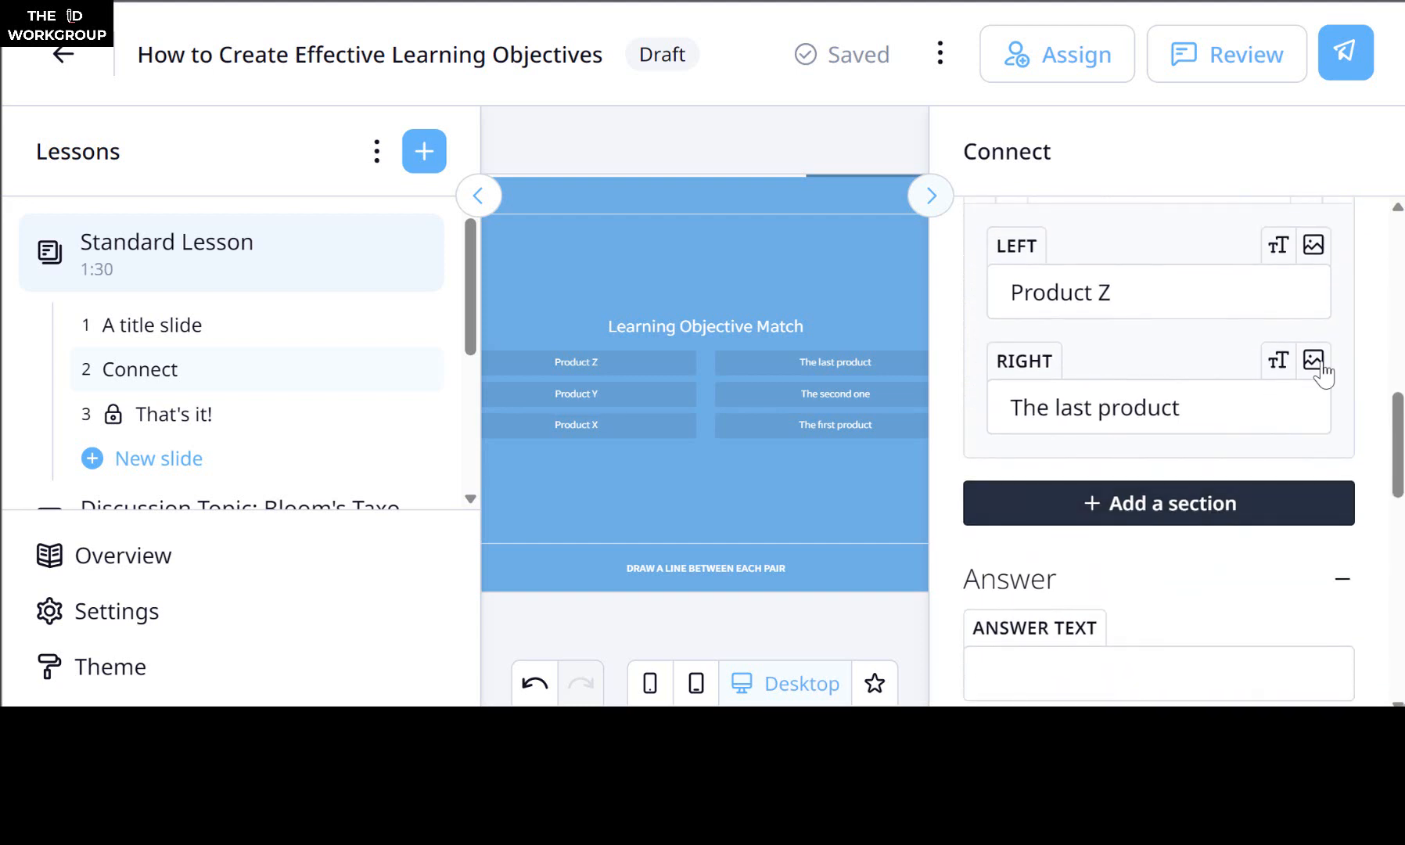
{"action": "scroll", "coordinate": [1259, 521], "scroll_direction": "down", "scroll_amount": 5}
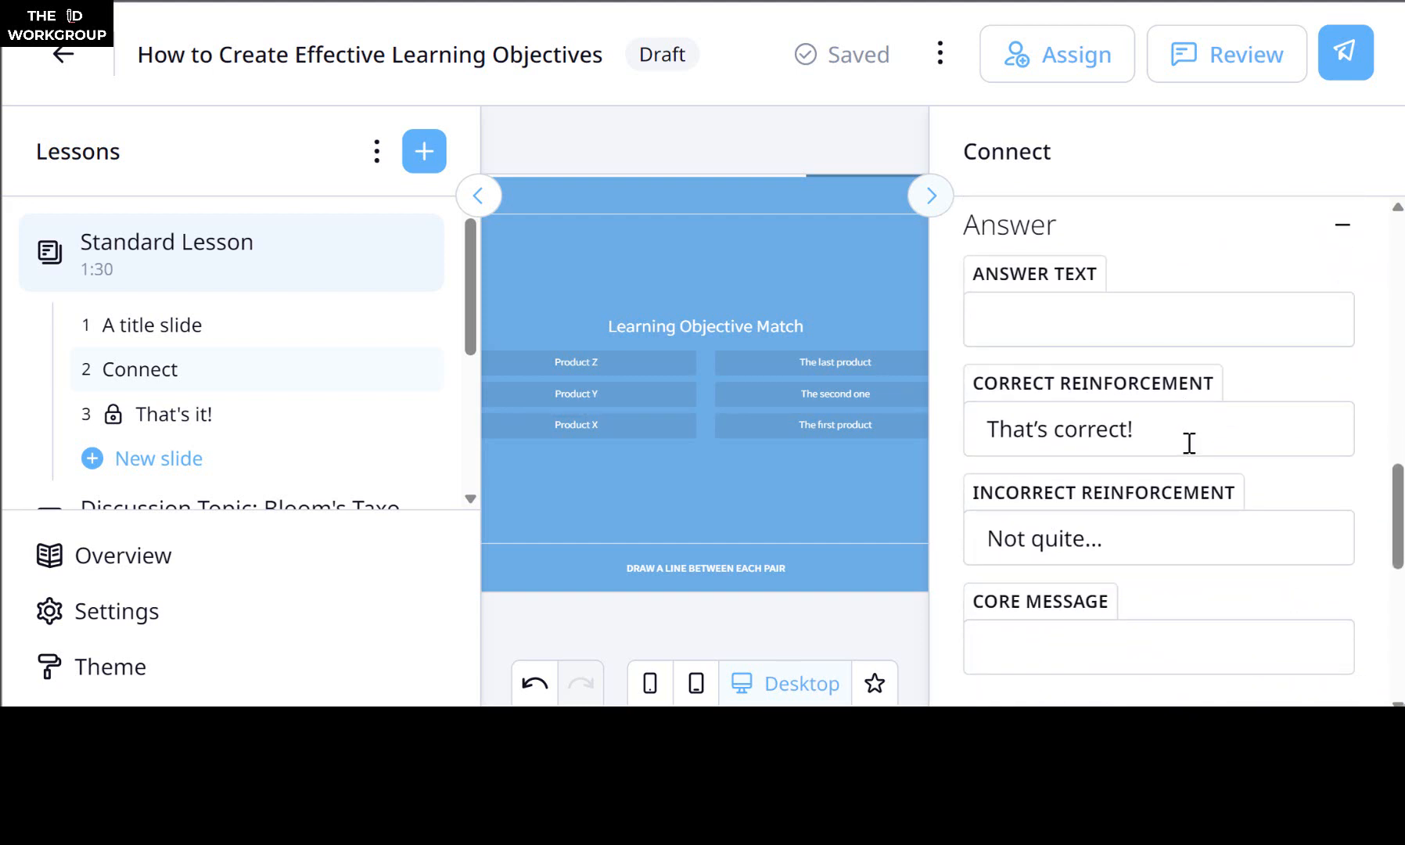
{"action": "scroll", "coordinate": [1190, 443], "scroll_direction": "up", "scroll_amount": 1}
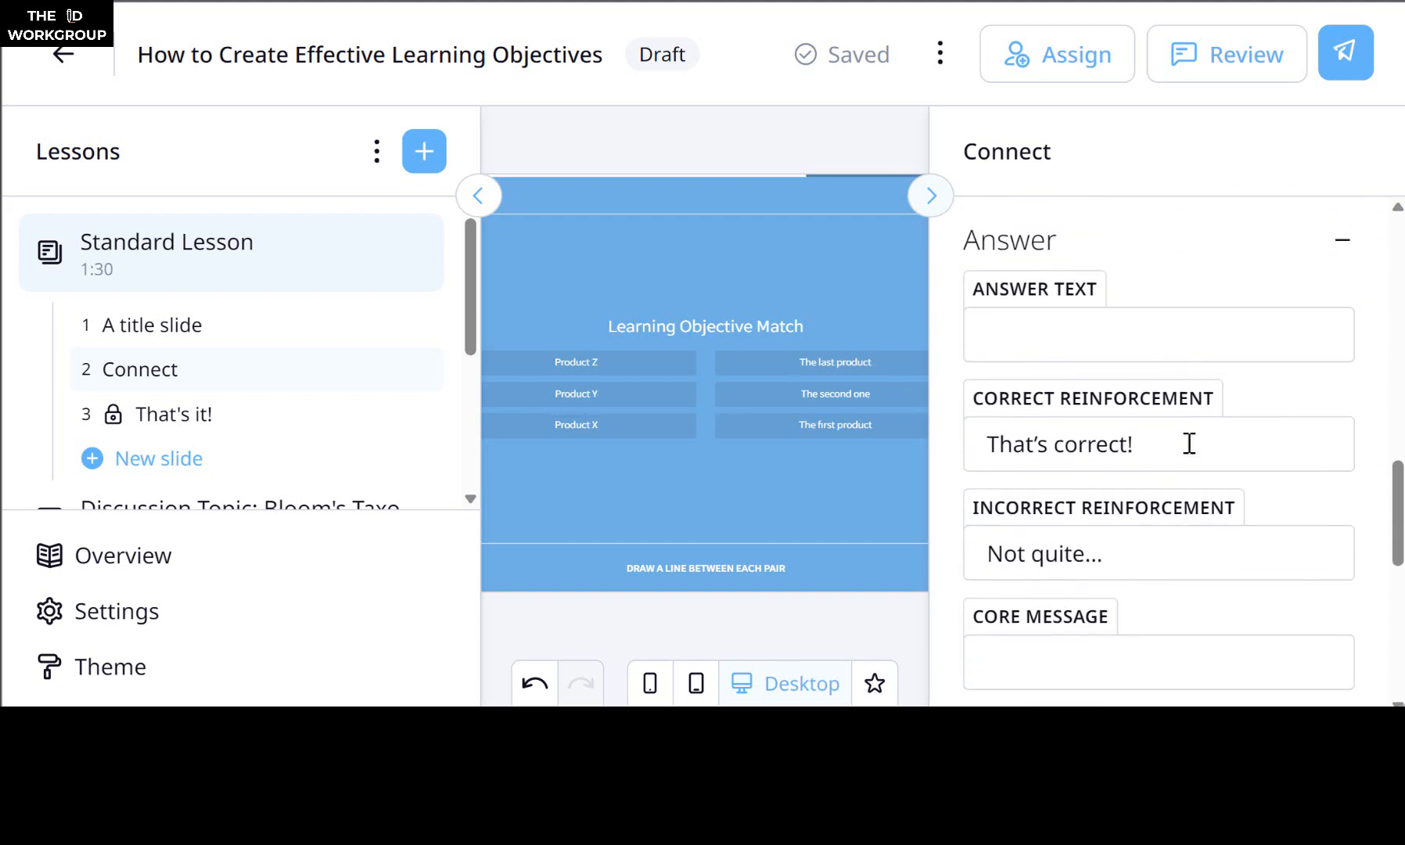
{"action": "left_click", "coordinate": [1120, 323]}
{"action": "scroll", "coordinate": [1177, 471], "scroll_direction": "down", "scroll_amount": 1}
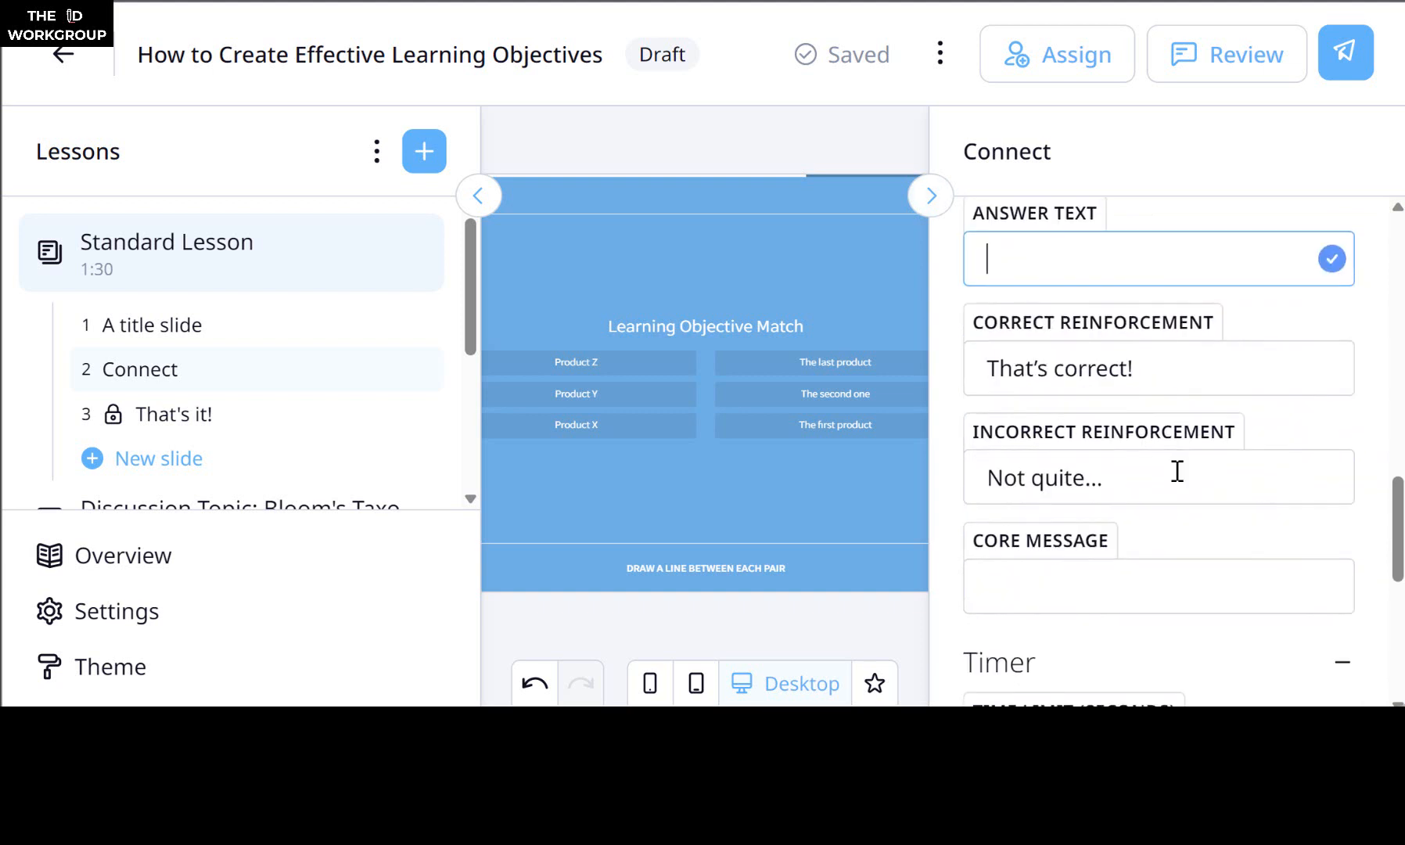
{"action": "scroll", "coordinate": [1171, 545], "scroll_direction": "down", "scroll_amount": 1}
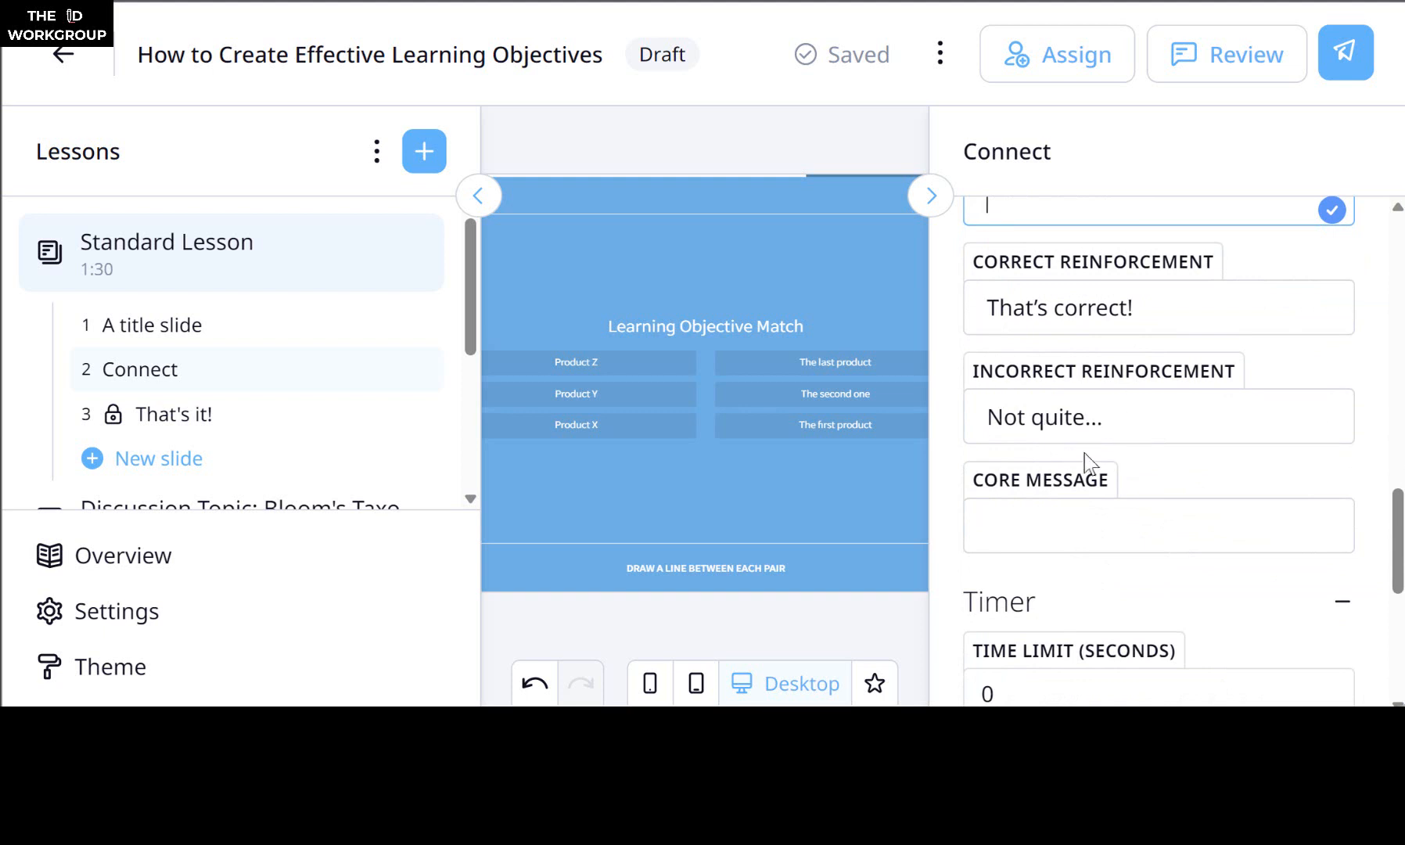
{"action": "scroll", "coordinate": [1100, 464], "scroll_direction": "down", "scroll_amount": 1}
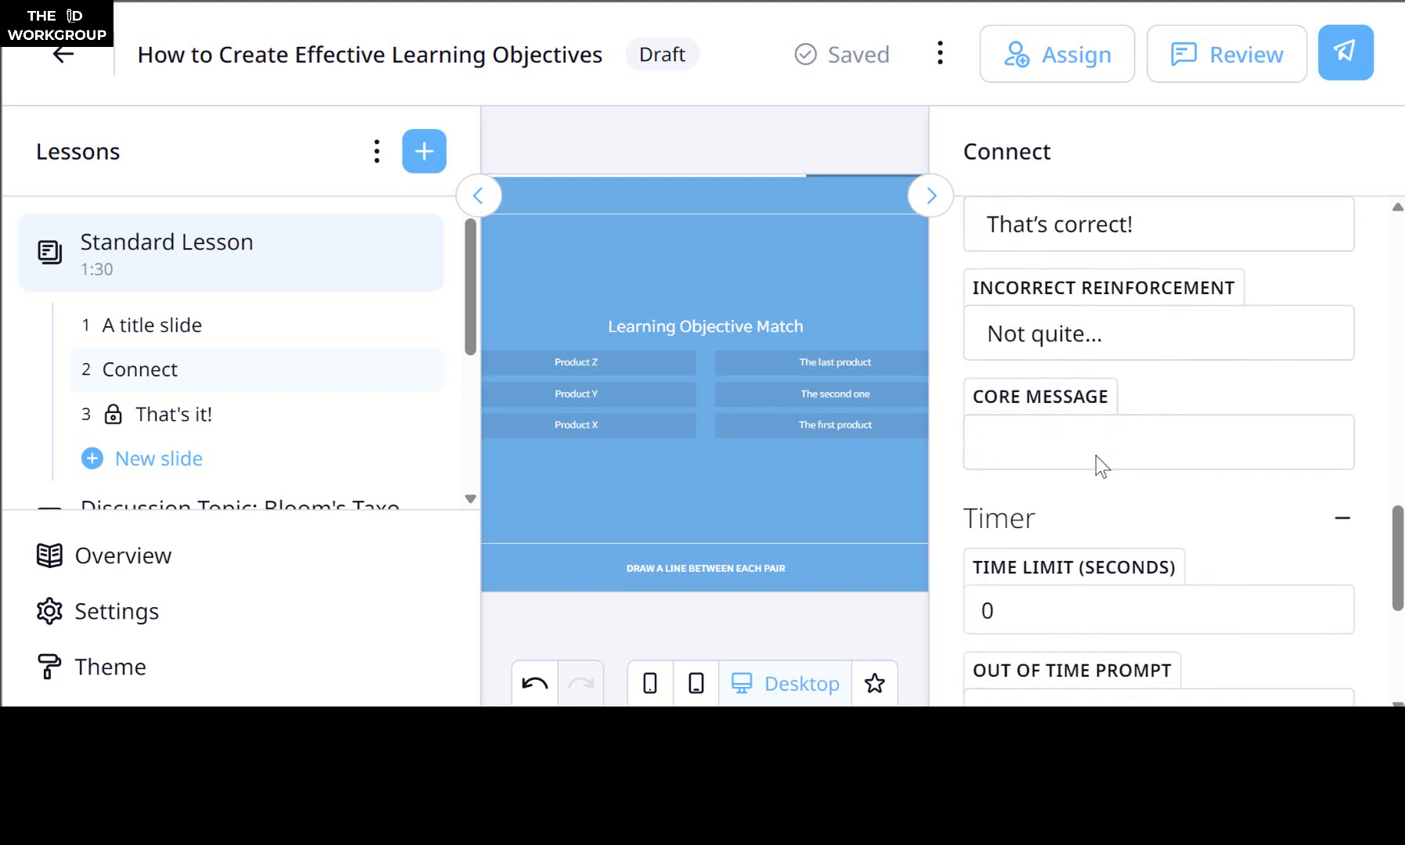
{"action": "left_click", "coordinate": [1167, 436]}
Step: Examine the Connect slide's time limit, out of time prompt, prompt, done text and scoring settings
{"action": "scroll", "coordinate": [1166, 485], "scroll_direction": "down", "scroll_amount": 3}
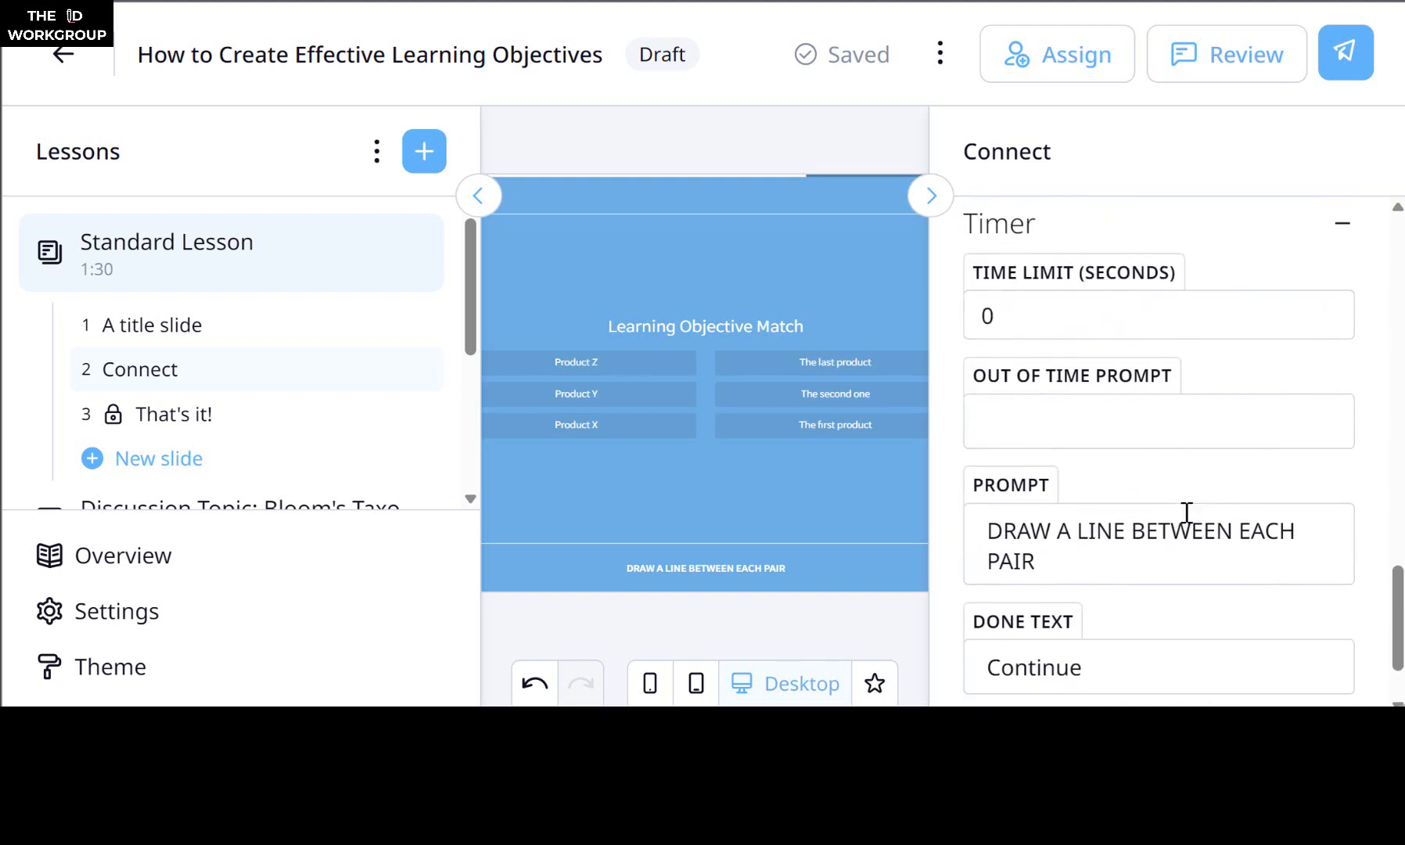
{"action": "scroll", "coordinate": [1186, 513], "scroll_direction": "down", "scroll_amount": 1}
{"action": "scroll", "coordinate": [1195, 493], "scroll_direction": "up", "scroll_amount": 3}
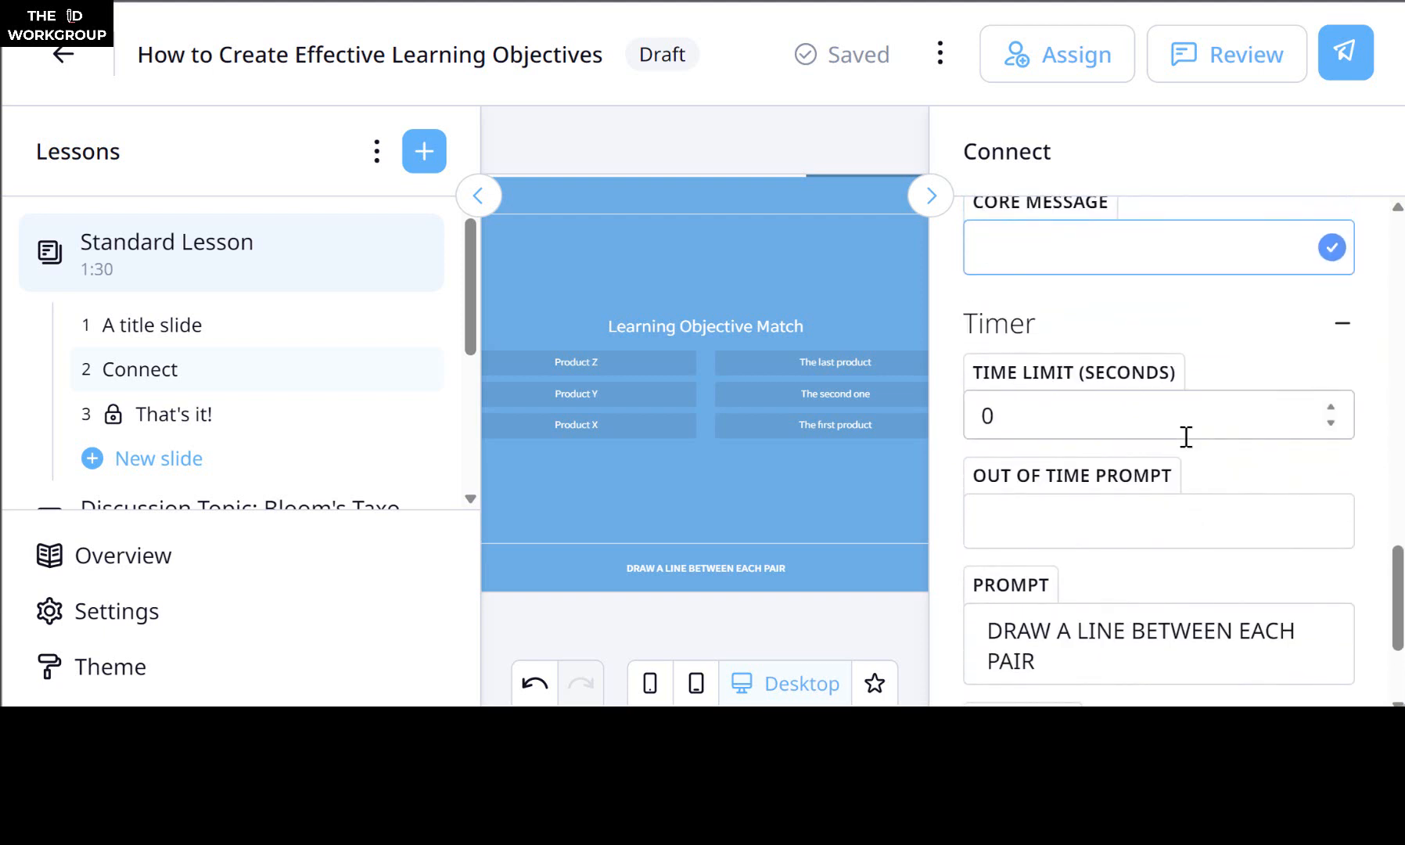
{"action": "scroll", "coordinate": [1166, 440], "scroll_direction": "down", "scroll_amount": 2}
{"action": "scroll", "coordinate": [1101, 552], "scroll_direction": "down", "scroll_amount": 1}
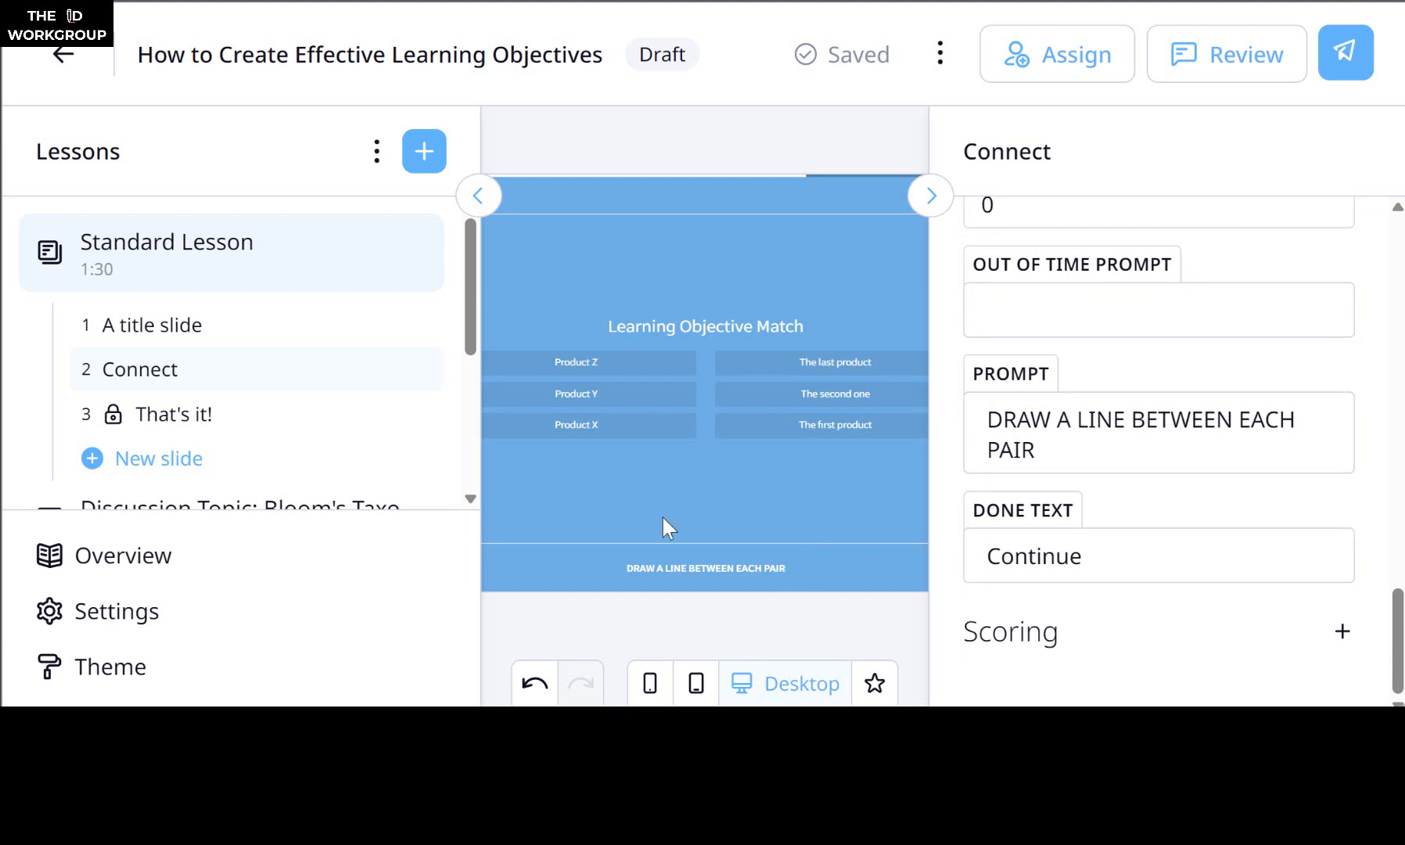
Step: Preview the Connect slide in the Mobile, Tablet and Desktop layouts, and collapse the lesson list and slide editor
{"action": "left_click", "coordinate": [653, 686]}
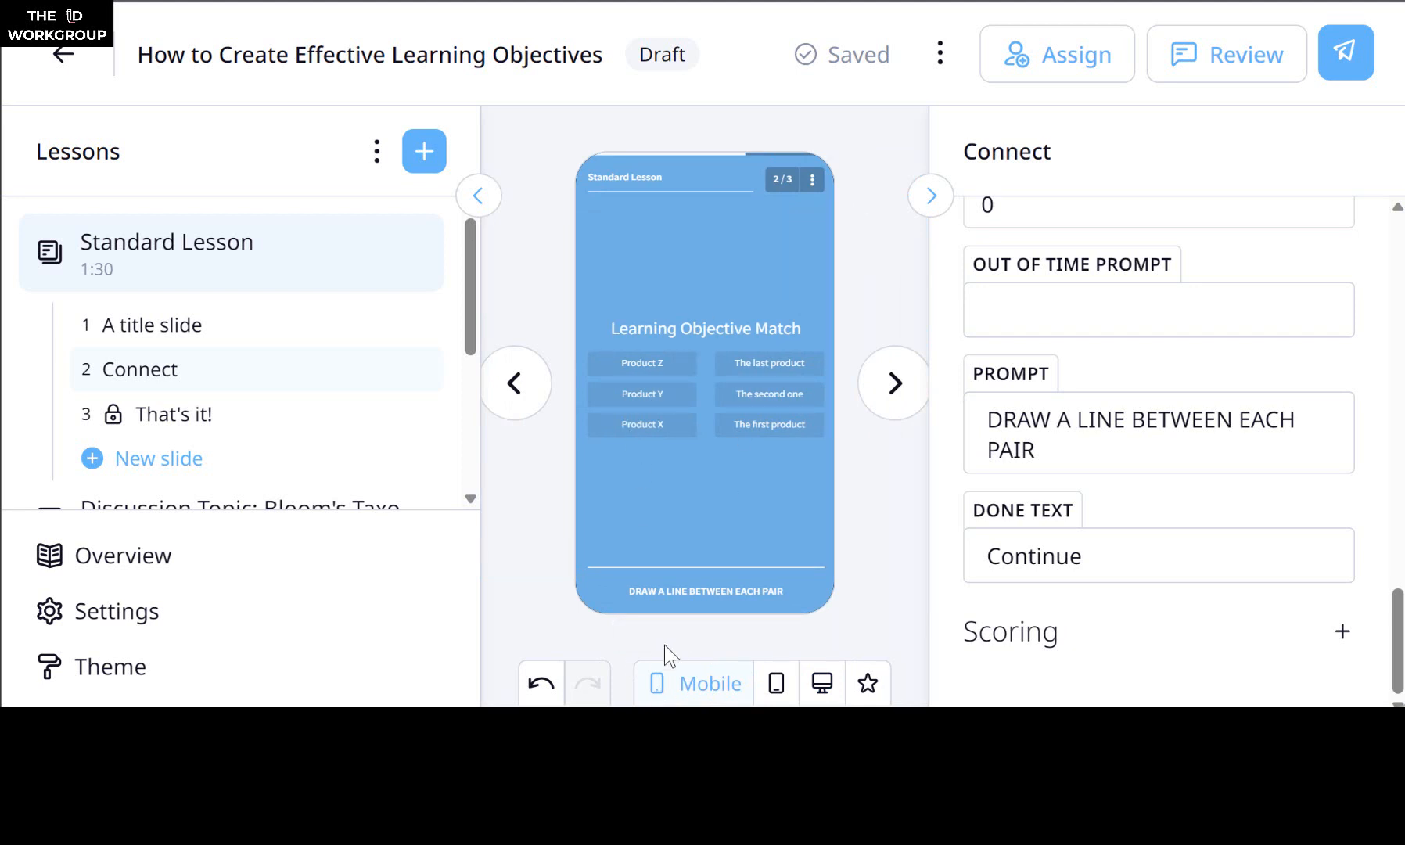
{"action": "left_click", "coordinate": [776, 685]}
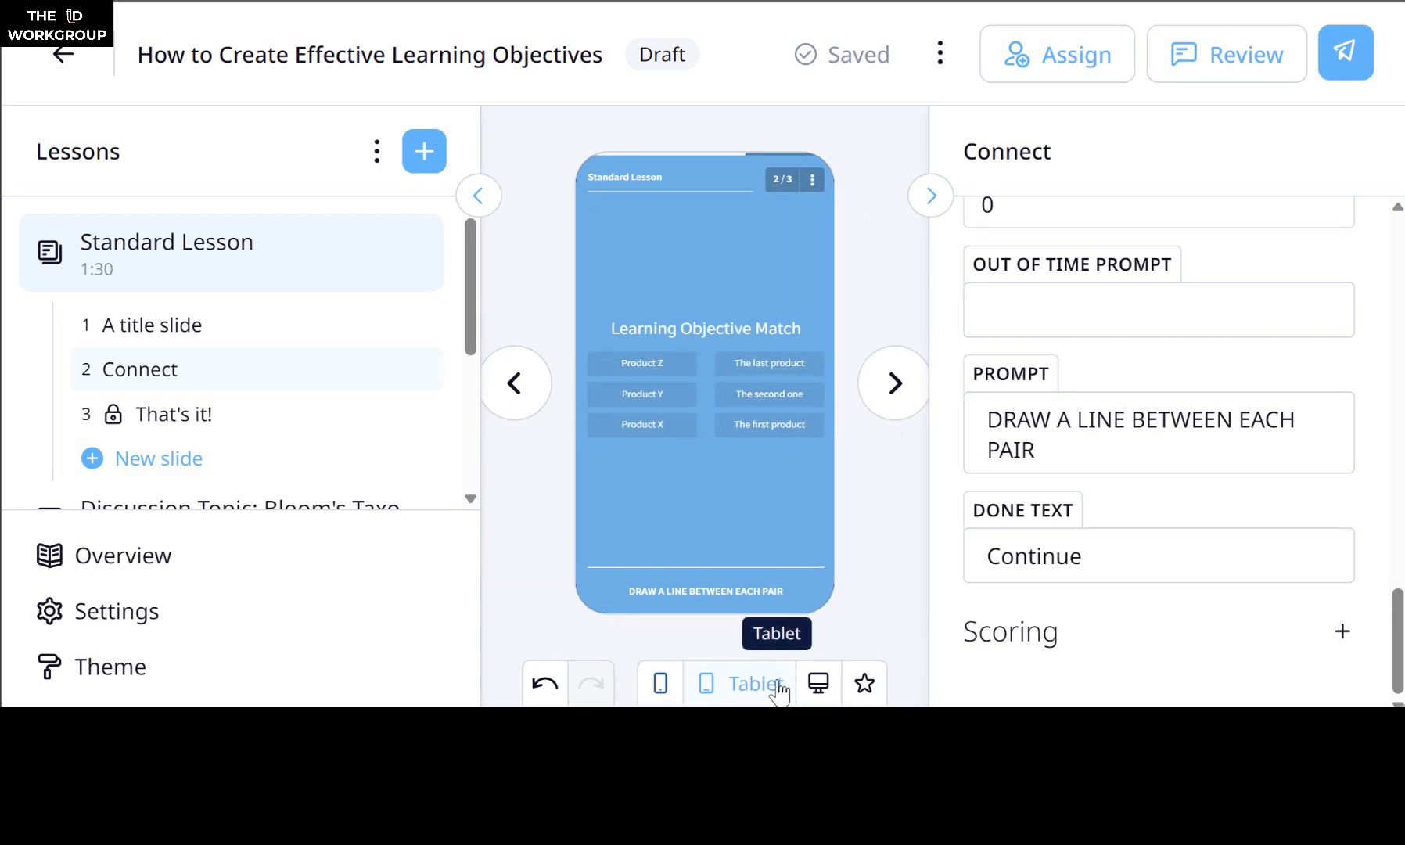
{"action": "left_click", "coordinate": [818, 686]}
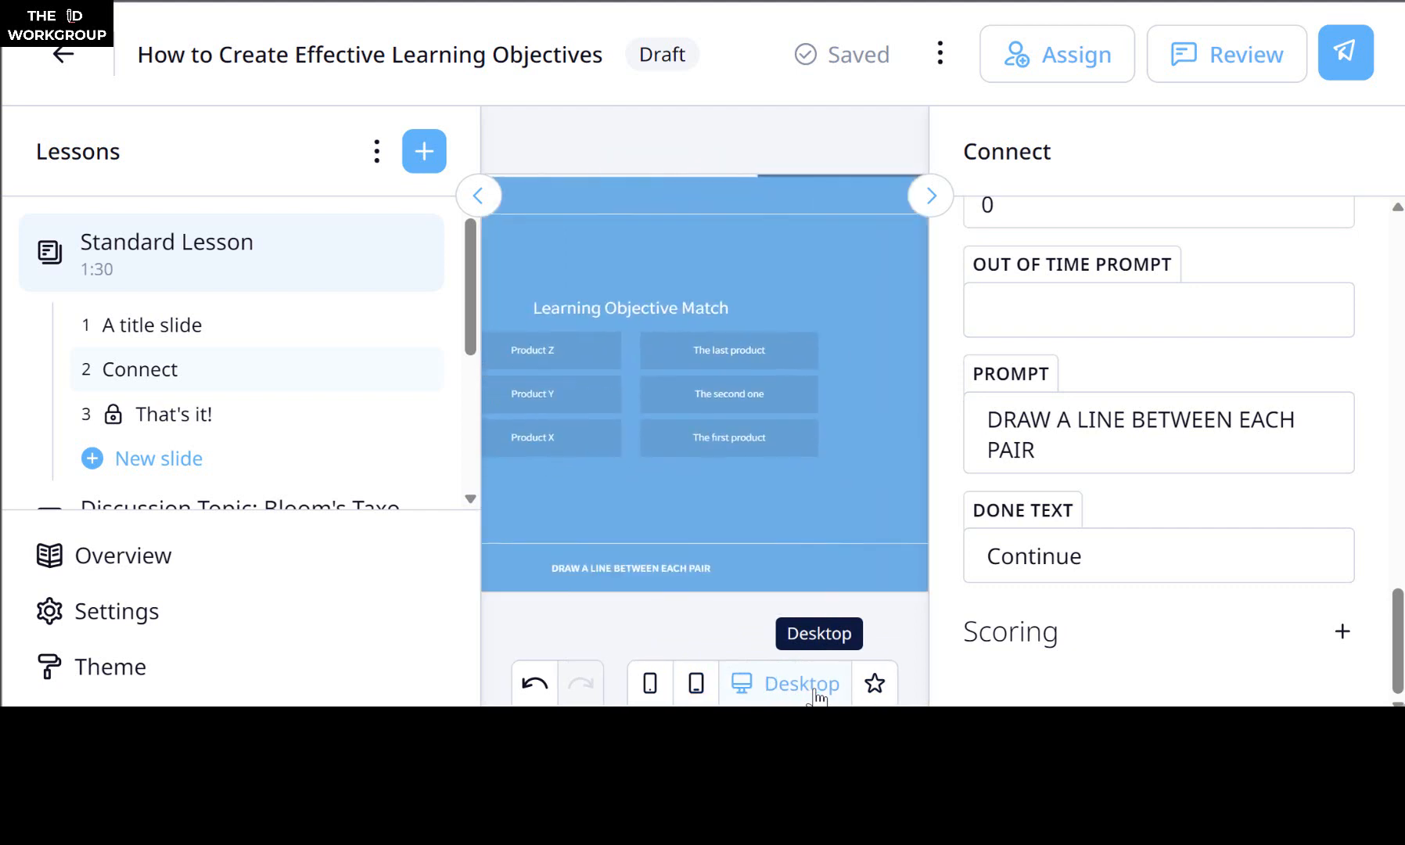
{"action": "left_click", "coordinate": [478, 195]}
{"action": "left_click", "coordinate": [932, 195]}
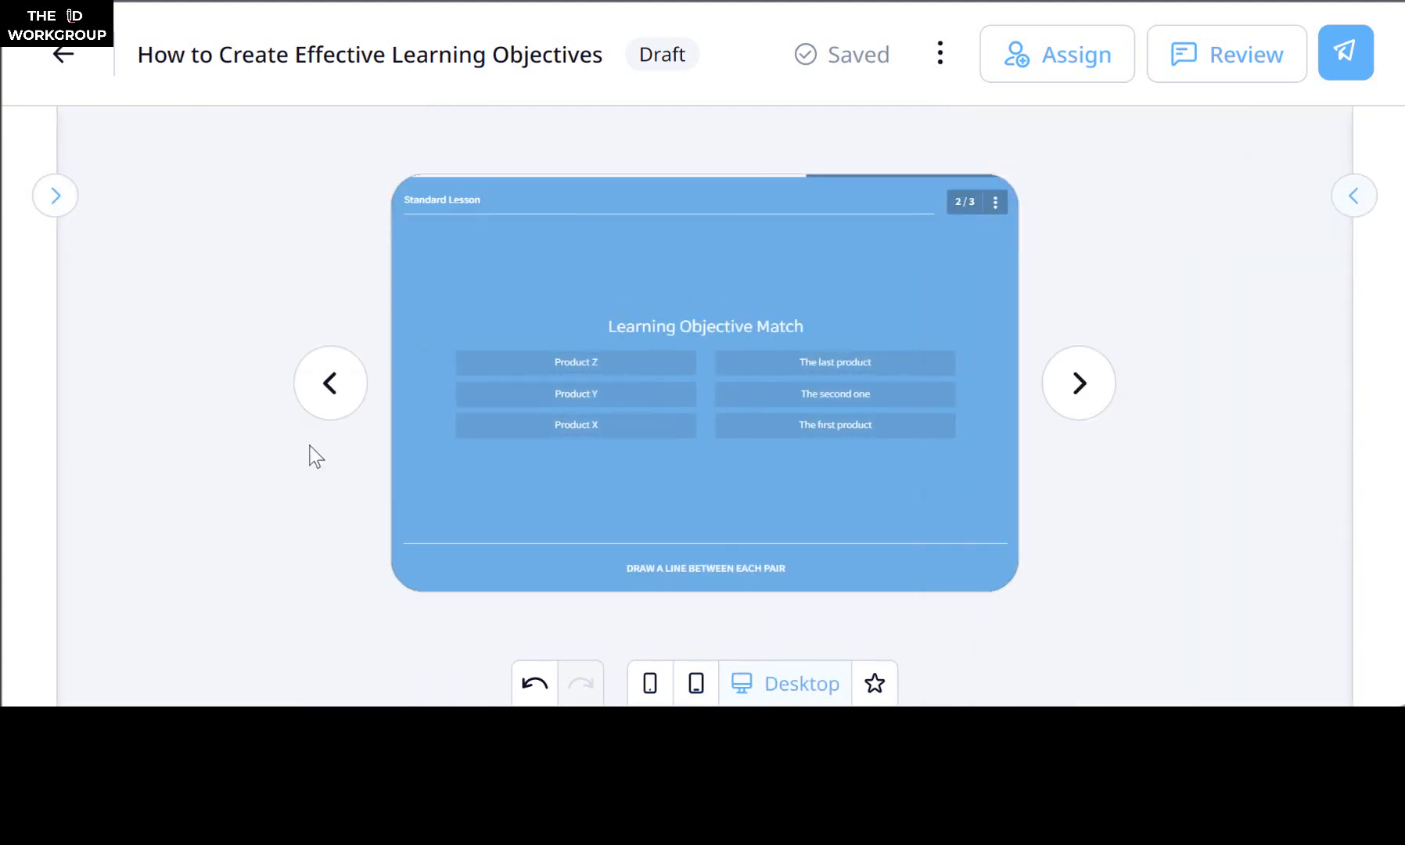
Step: Open the "Discussion Topic: Bloom's Taxonomy" lesson from the lesson list and collapse the list around its preview
{"action": "left_click", "coordinate": [53, 197]}
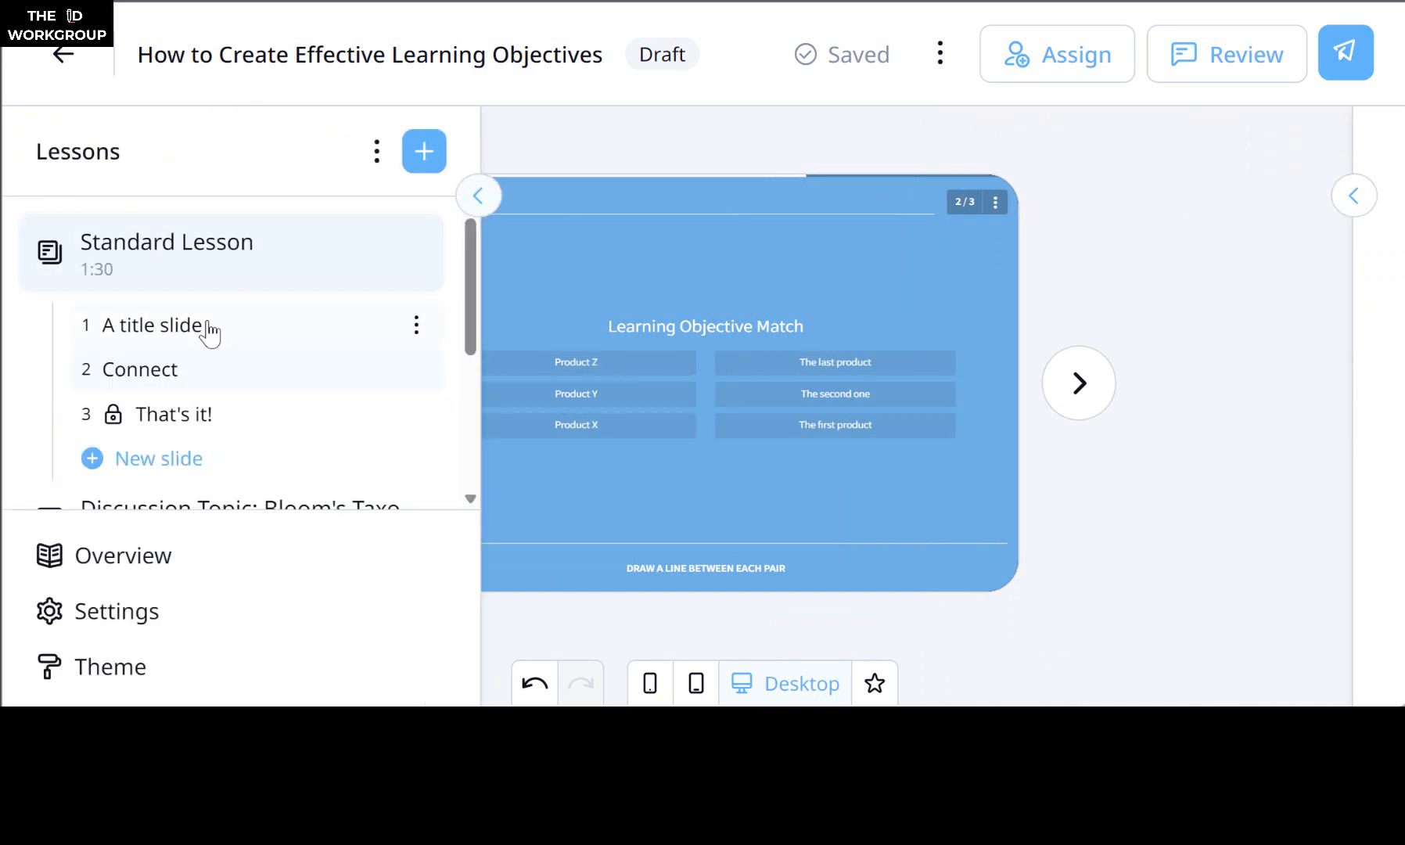
{"action": "left_click", "coordinate": [205, 274]}
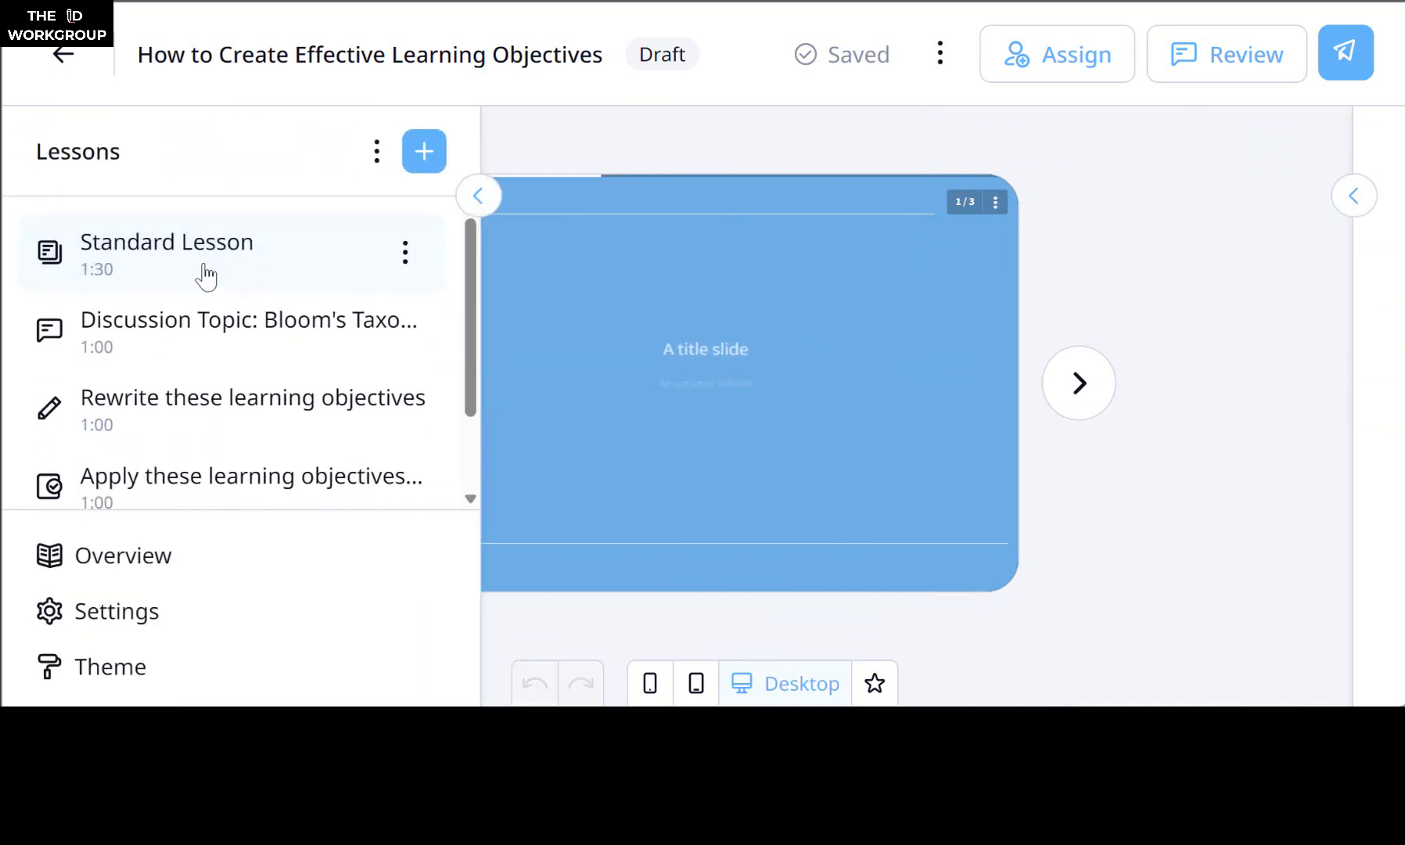
{"action": "left_click", "coordinate": [223, 337]}
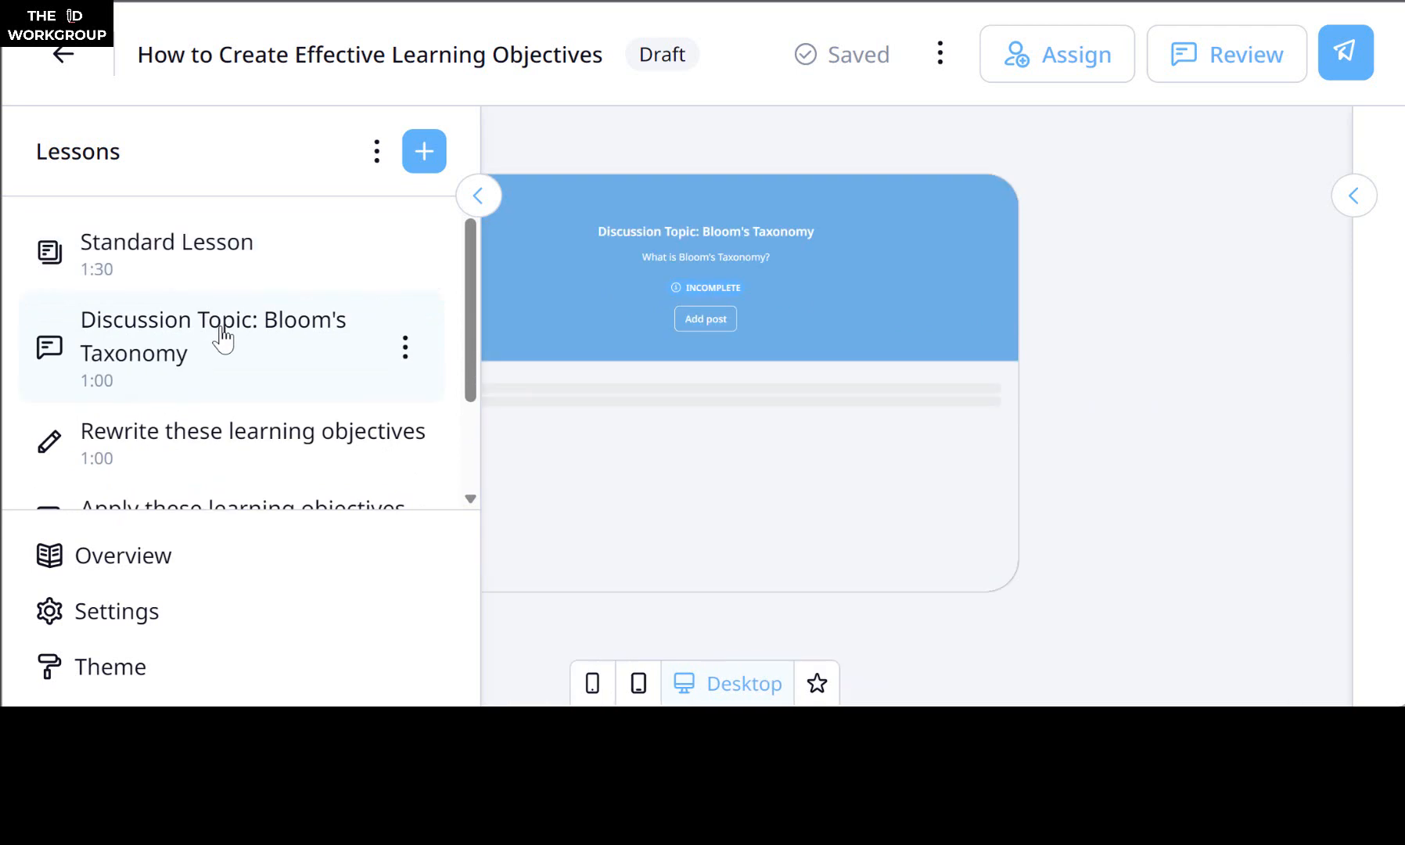
{"action": "left_click", "coordinate": [478, 196]}
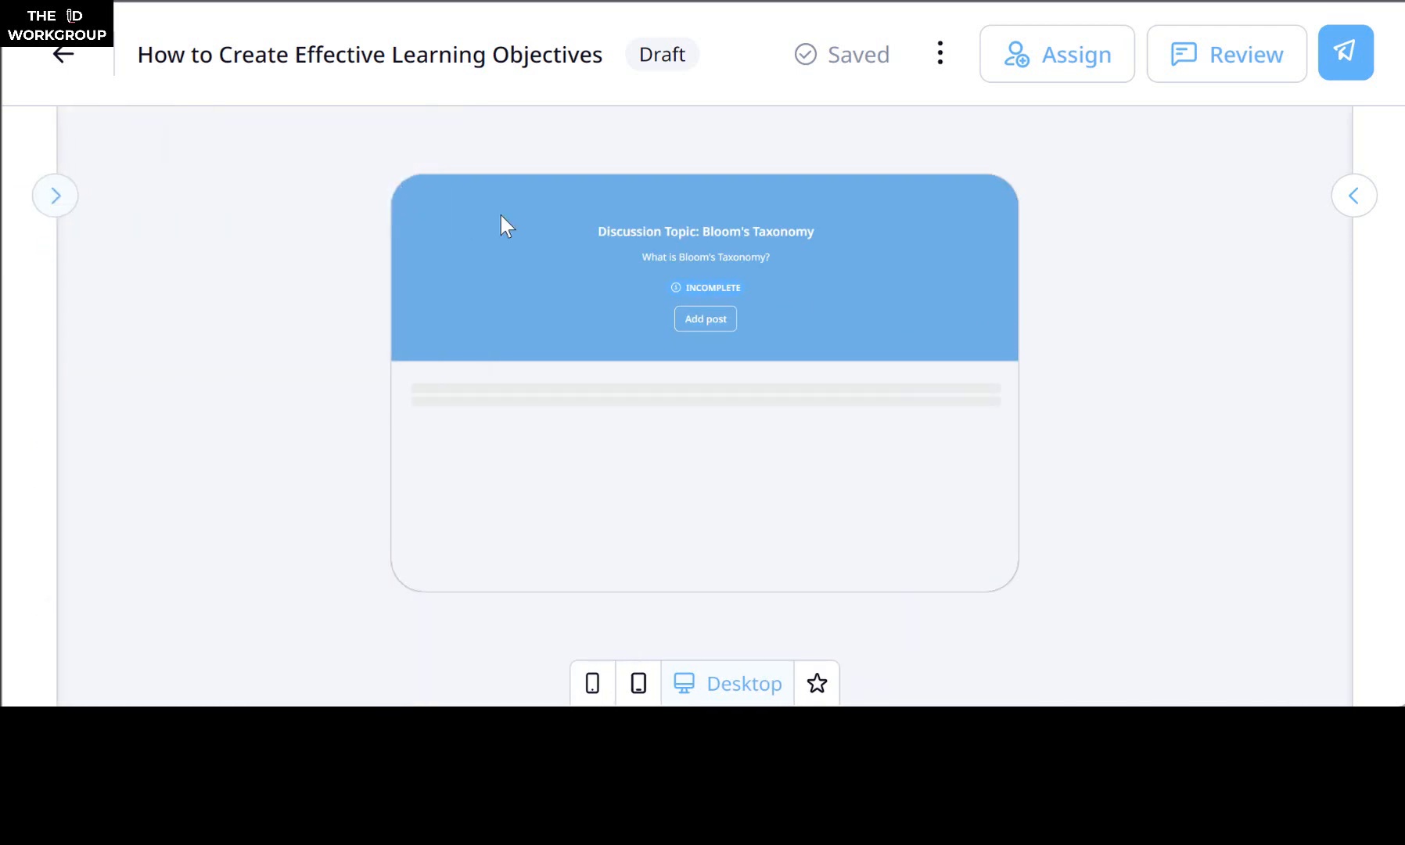
Step: Examine the Bloom's Taxonomy discussion's prompt, completion and visibility settings, checking them against its full preview
{"action": "left_click", "coordinate": [1352, 215]}
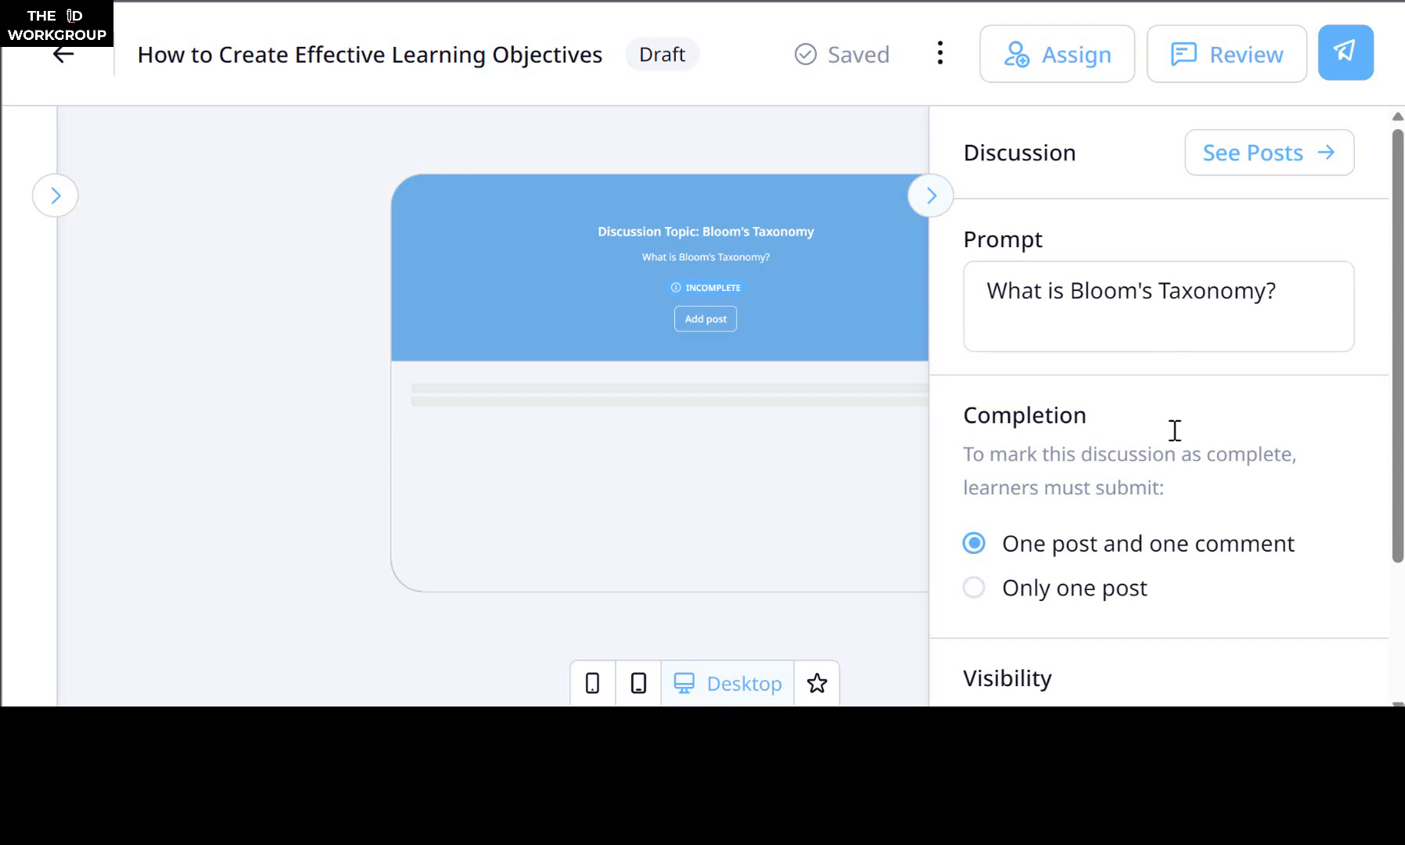
{"action": "scroll", "coordinate": [1174, 430], "scroll_direction": "down", "scroll_amount": 3}
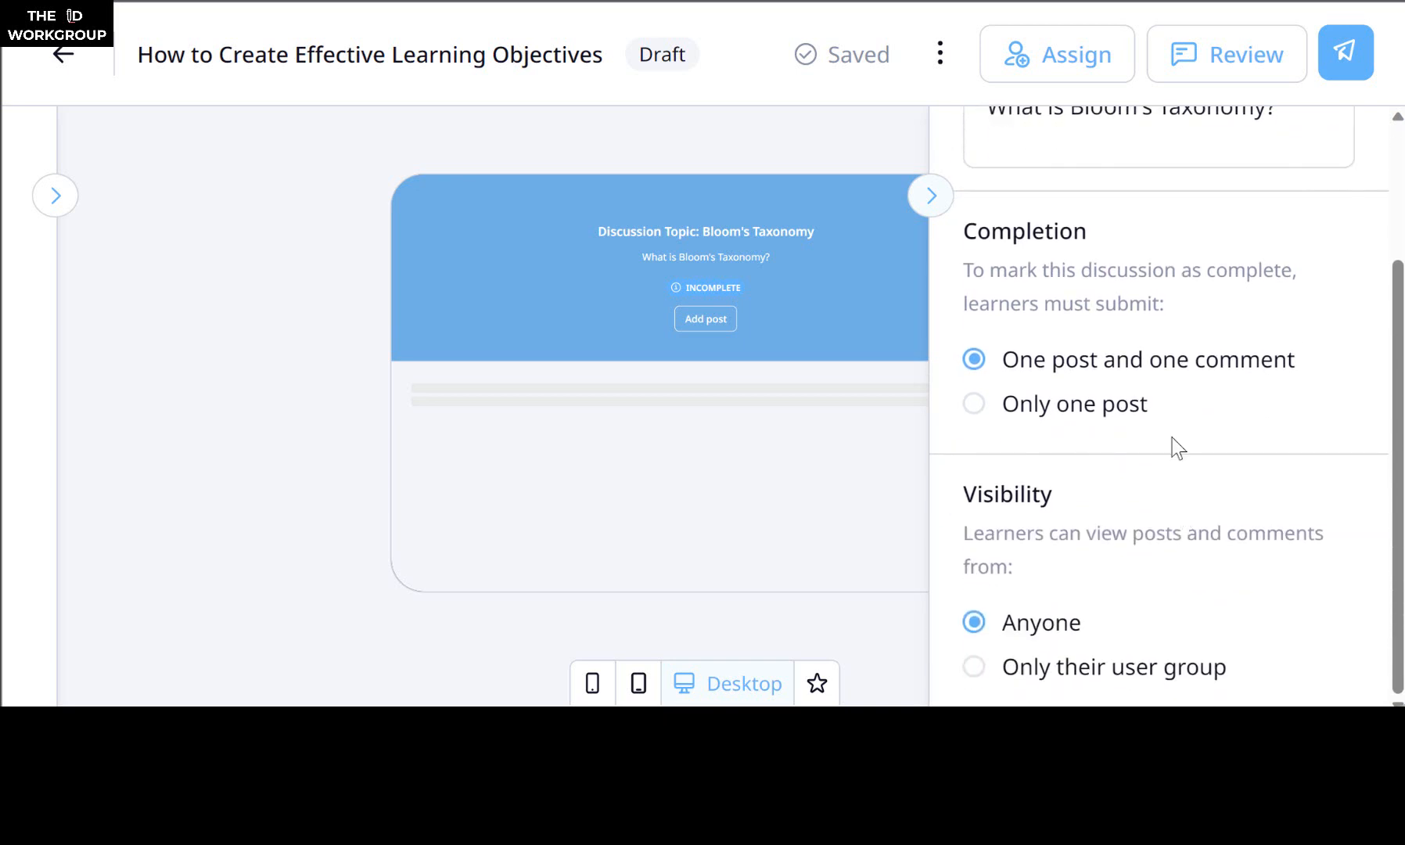
{"action": "scroll", "coordinate": [1087, 409], "scroll_direction": "up", "scroll_amount": 3}
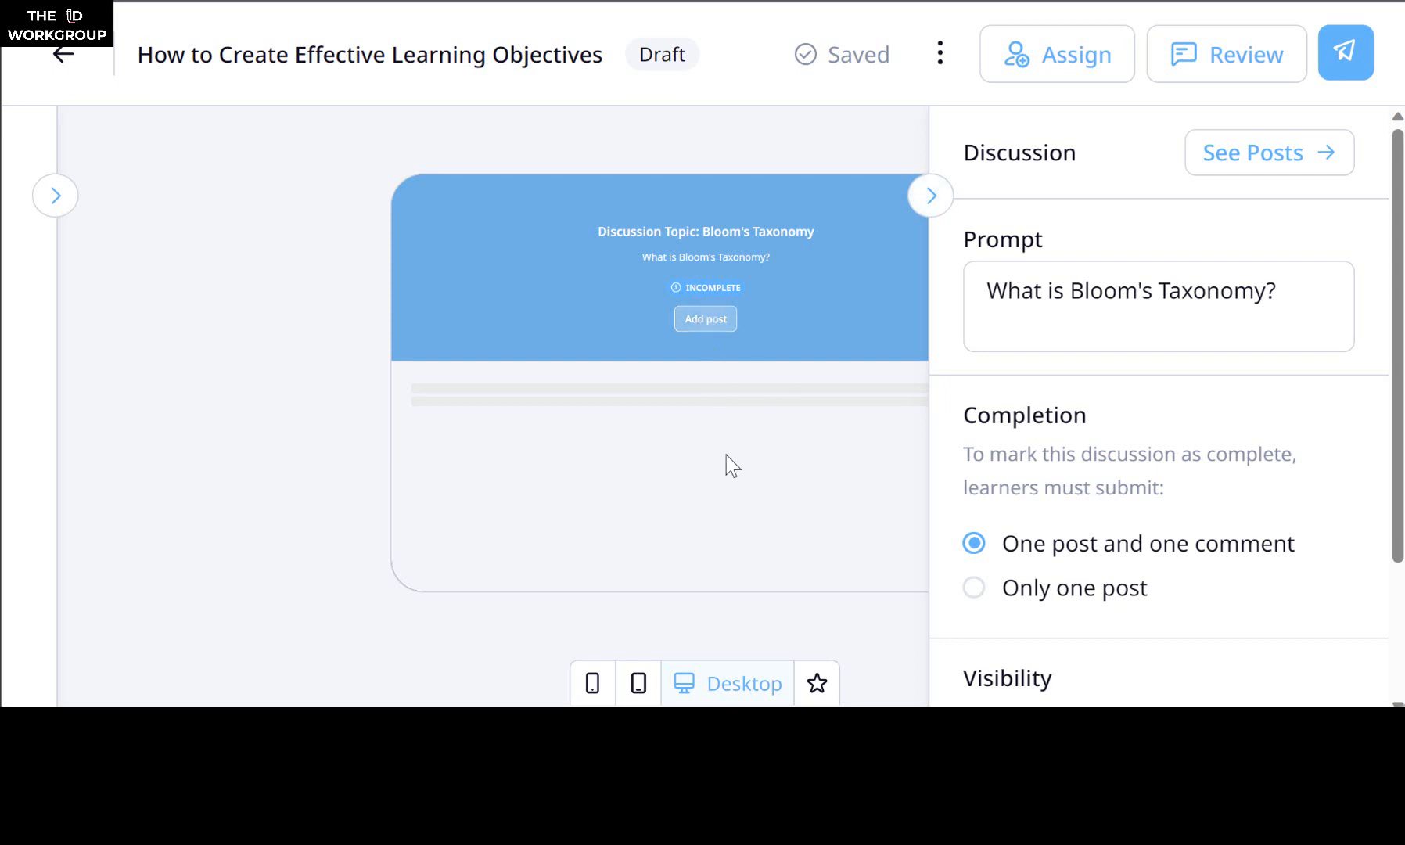
{"action": "left_click", "coordinate": [931, 195]}
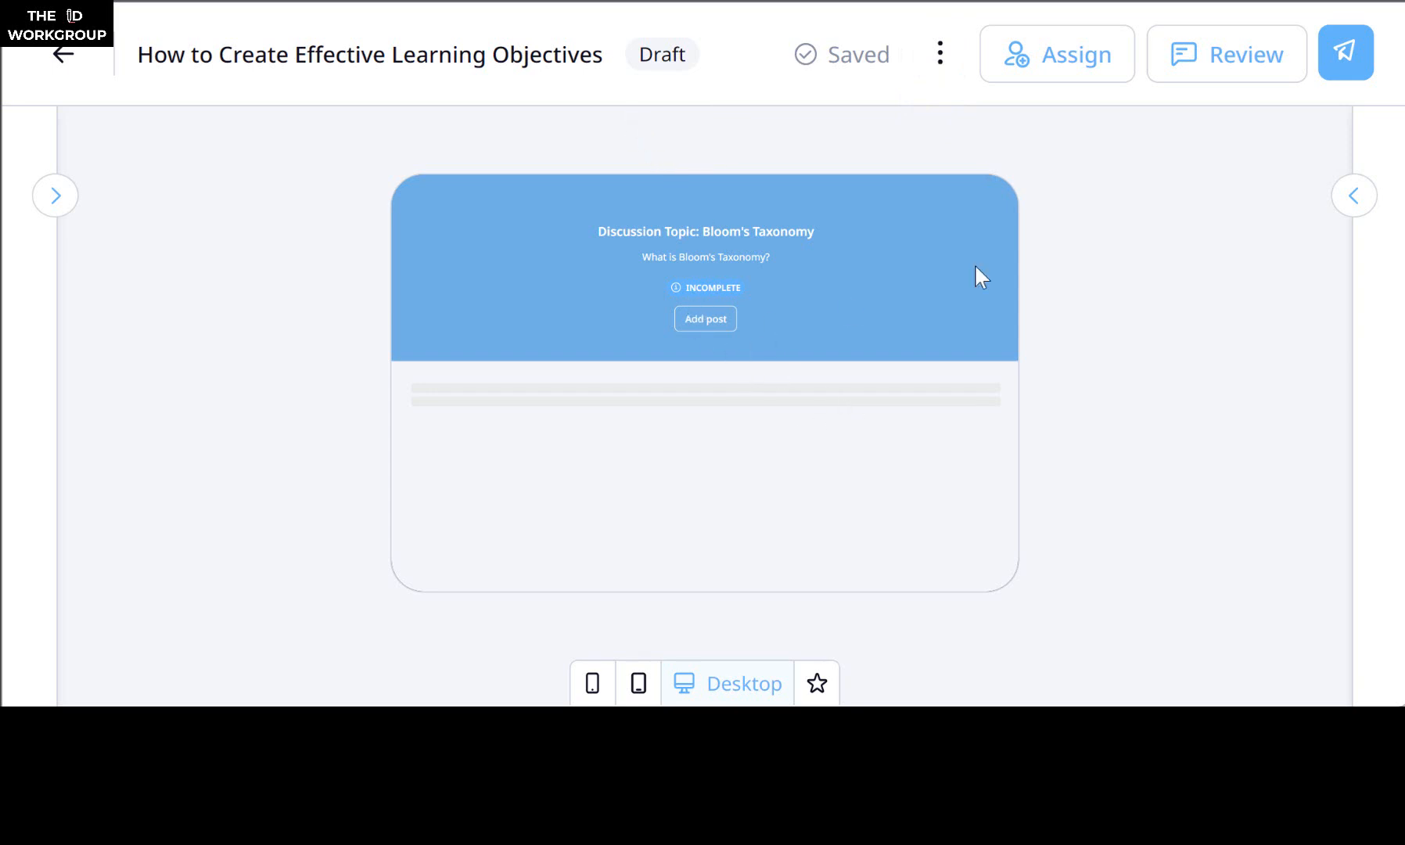
{"action": "left_click", "coordinate": [1369, 202]}
{"action": "scroll", "coordinate": [1099, 485], "scroll_direction": "down", "scroll_amount": 3}
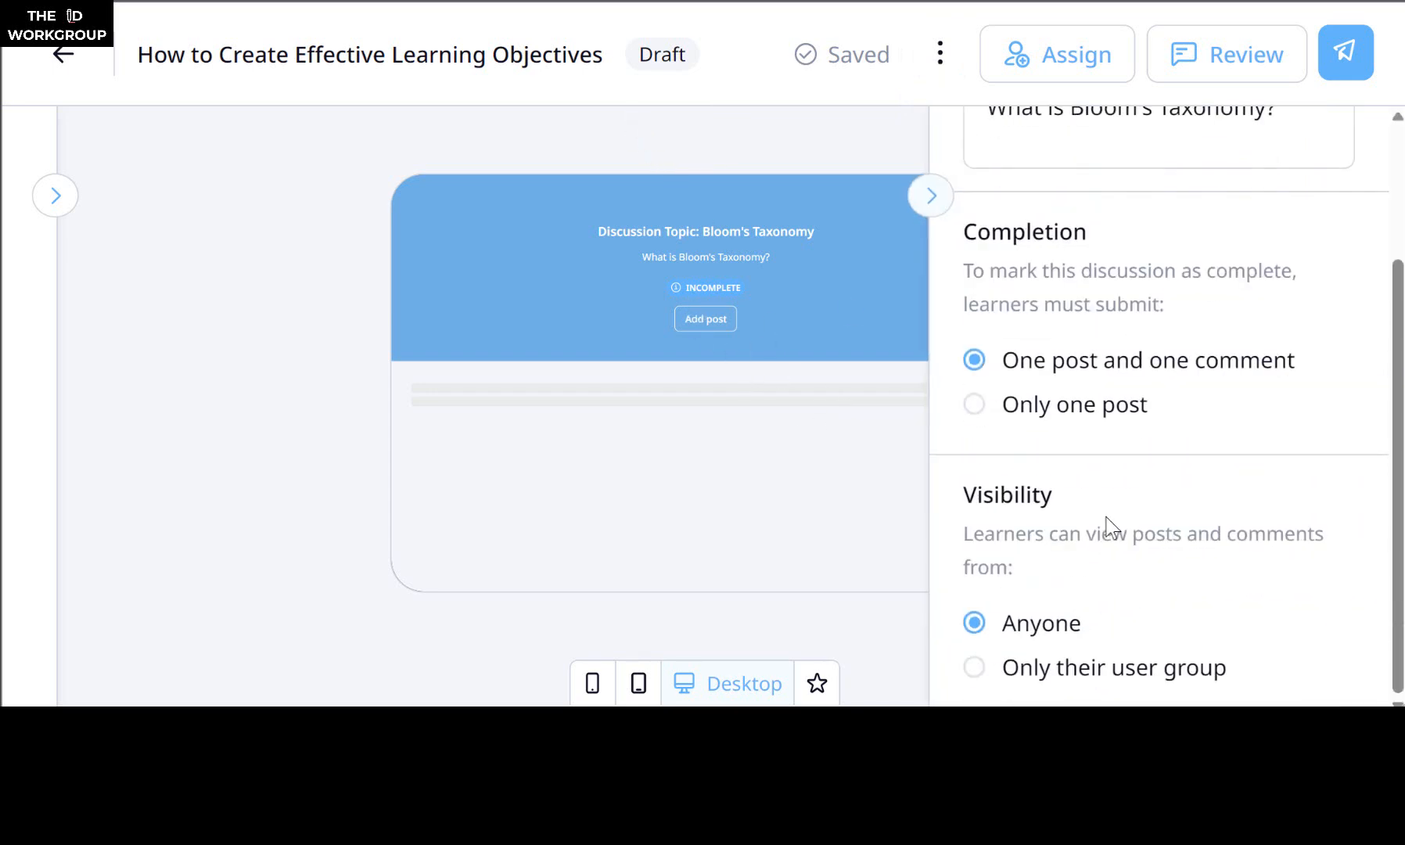
{"action": "scroll", "coordinate": [1112, 526], "scroll_direction": "up", "scroll_amount": 1}
{"action": "scroll", "coordinate": [1107, 525], "scroll_direction": "up", "scroll_amount": 3}
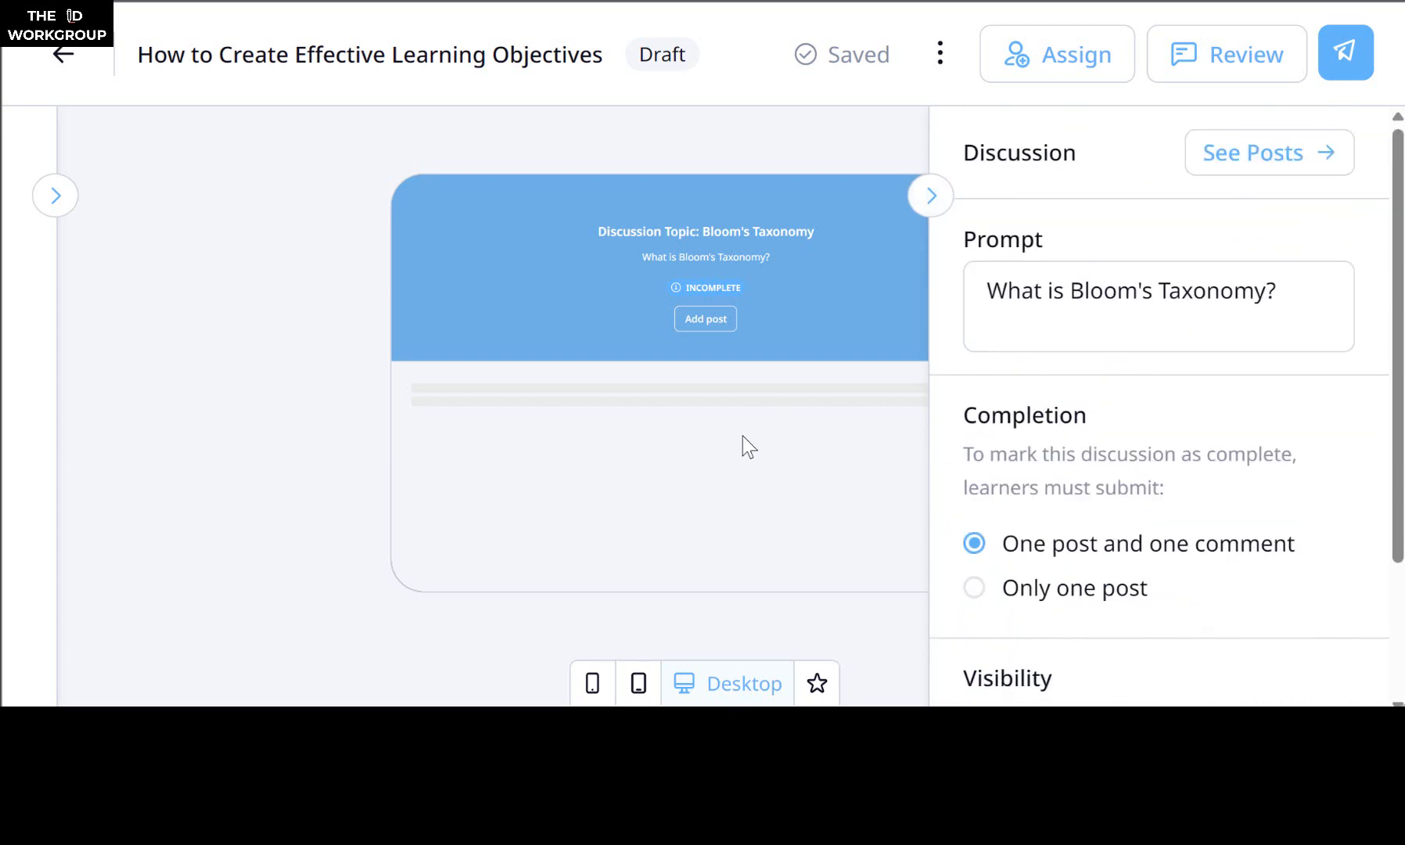
Step: Open the posts page of the Bloom's Taxonomy discussion and examine its prompt, posts area and course discussion list
{"action": "left_click", "coordinate": [1244, 165]}
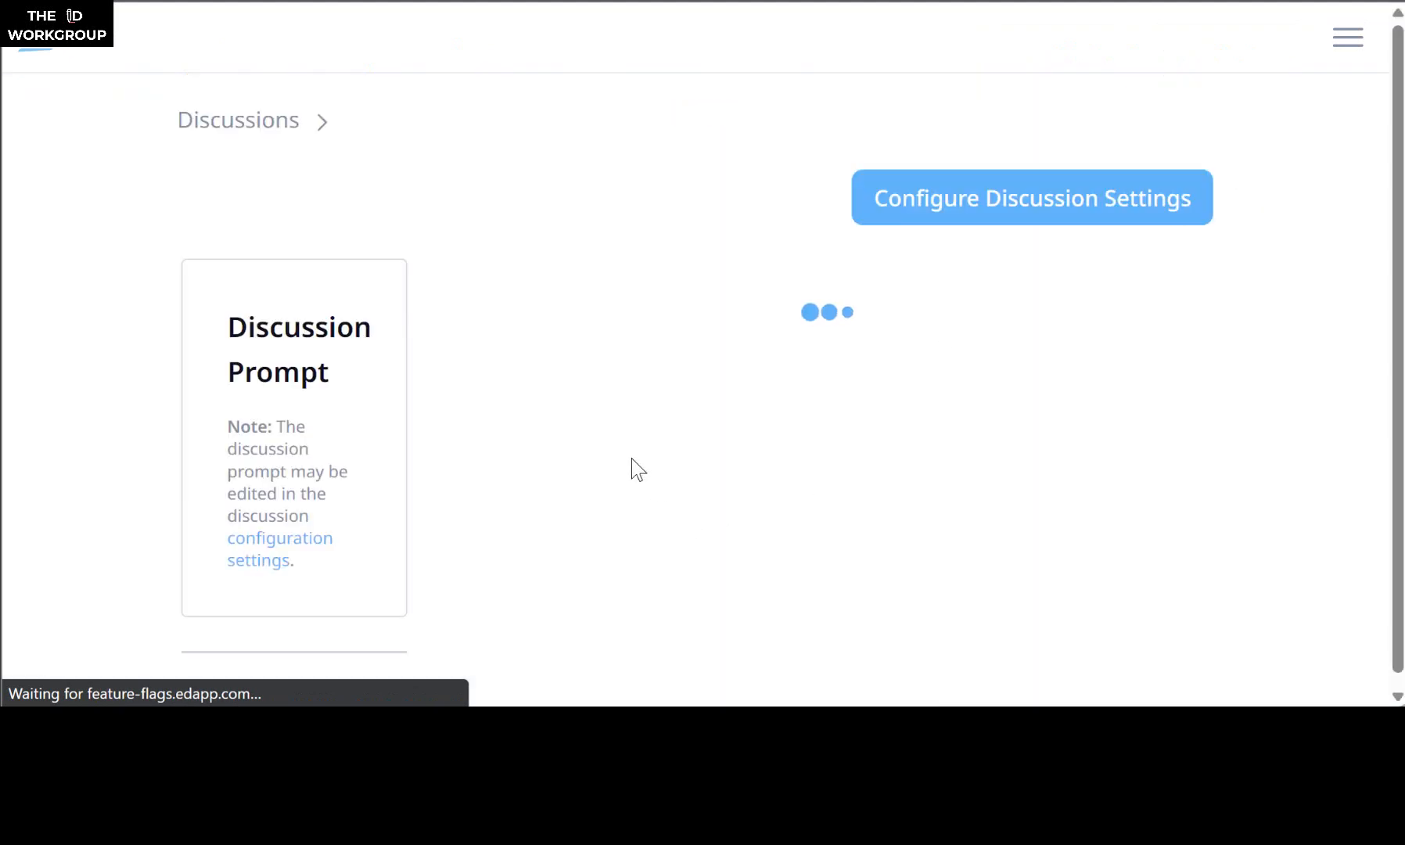
{"action": "scroll", "coordinate": [724, 539], "scroll_direction": "down", "scroll_amount": 1}
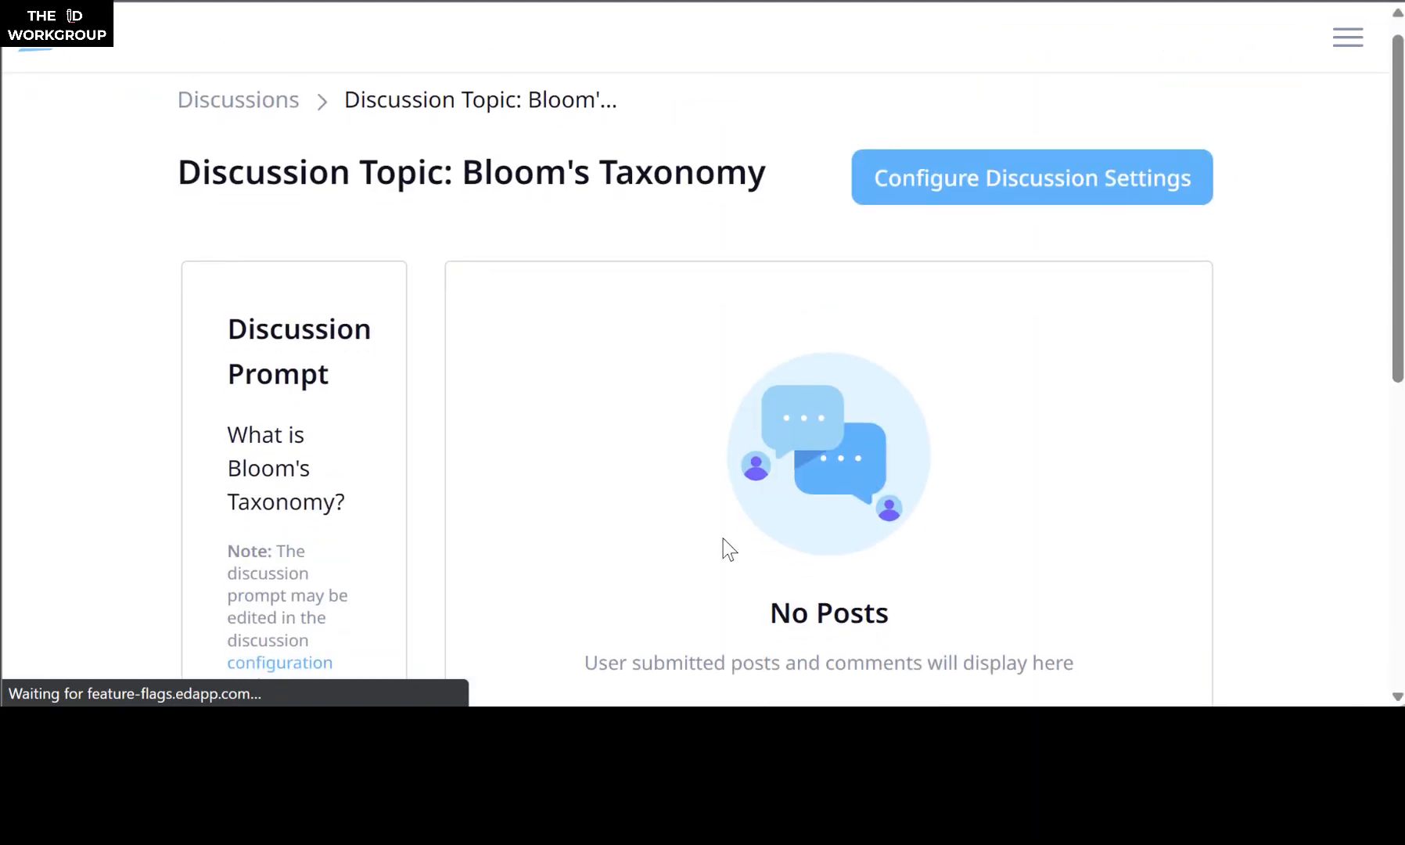
{"action": "scroll", "coordinate": [798, 408], "scroll_direction": "down", "scroll_amount": 2}
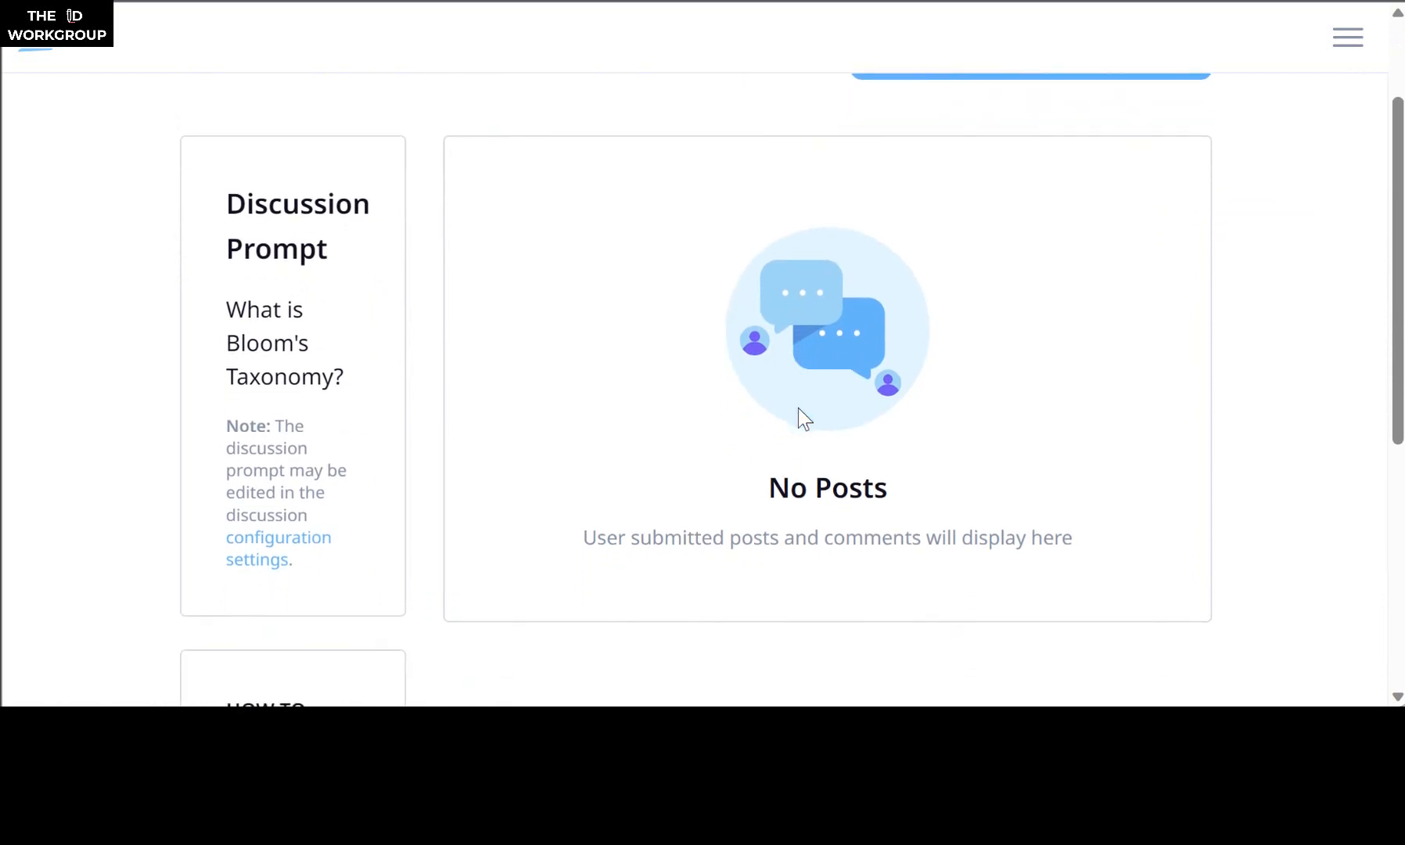
{"action": "scroll", "coordinate": [810, 460], "scroll_direction": "down", "scroll_amount": 4}
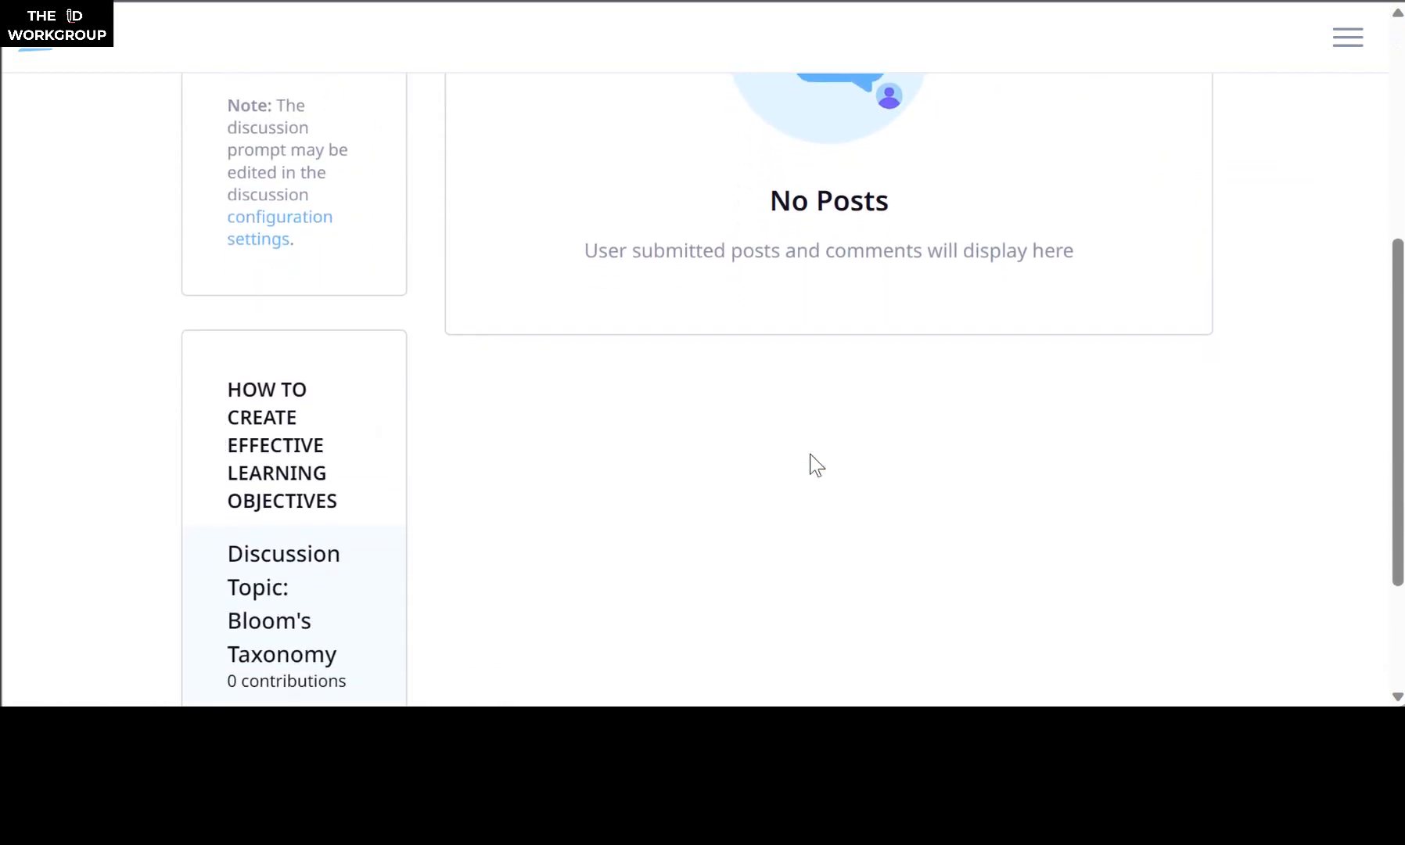
{"action": "scroll", "coordinate": [814, 462], "scroll_direction": "down", "scroll_amount": 3}
{"action": "scroll", "coordinate": [814, 462], "scroll_direction": "up", "scroll_amount": 2}
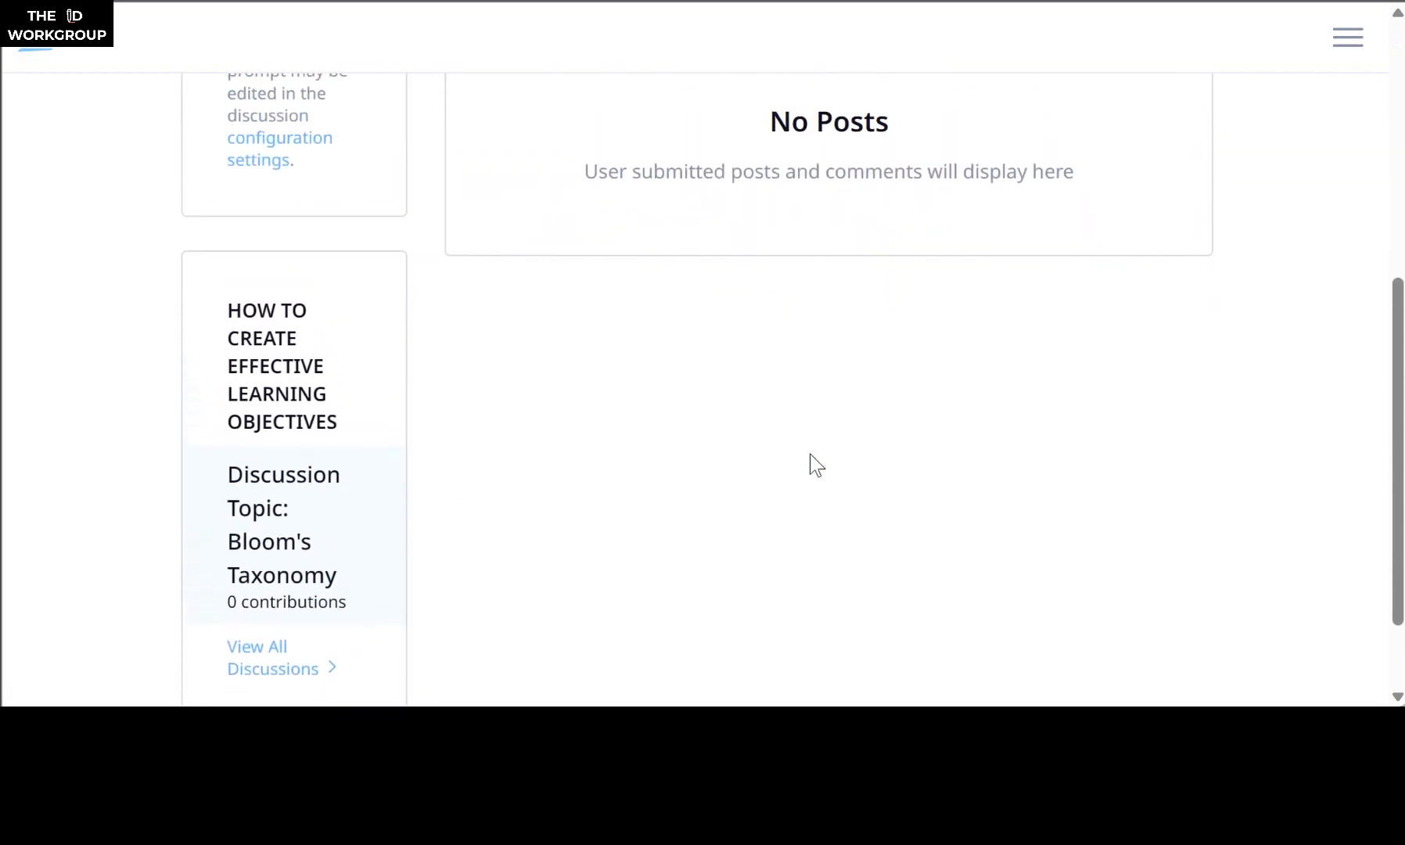
{"action": "scroll", "coordinate": [811, 455], "scroll_direction": "up", "scroll_amount": 6}
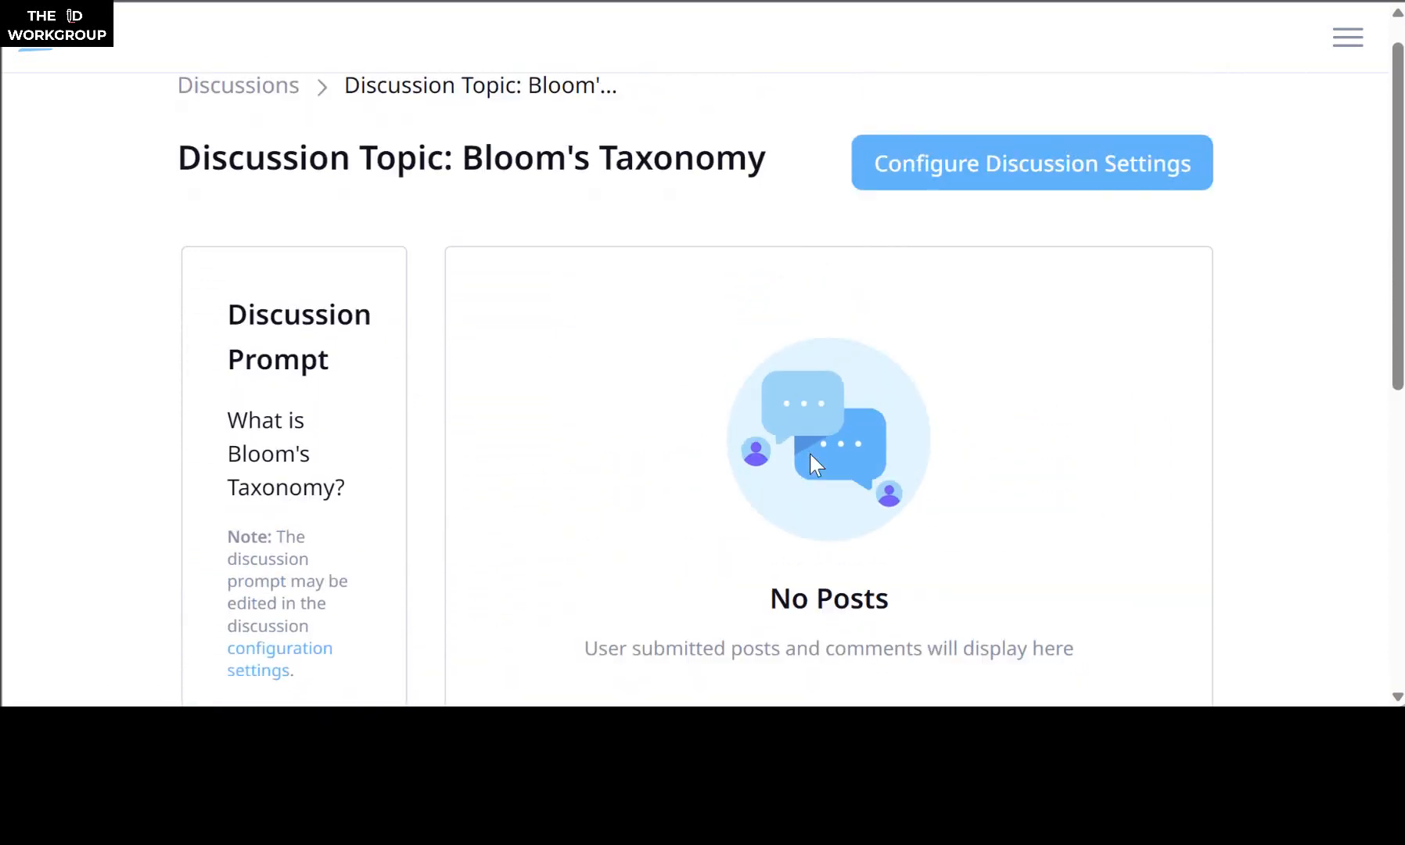
{"action": "scroll", "coordinate": [811, 453], "scroll_direction": "up", "scroll_amount": 1}
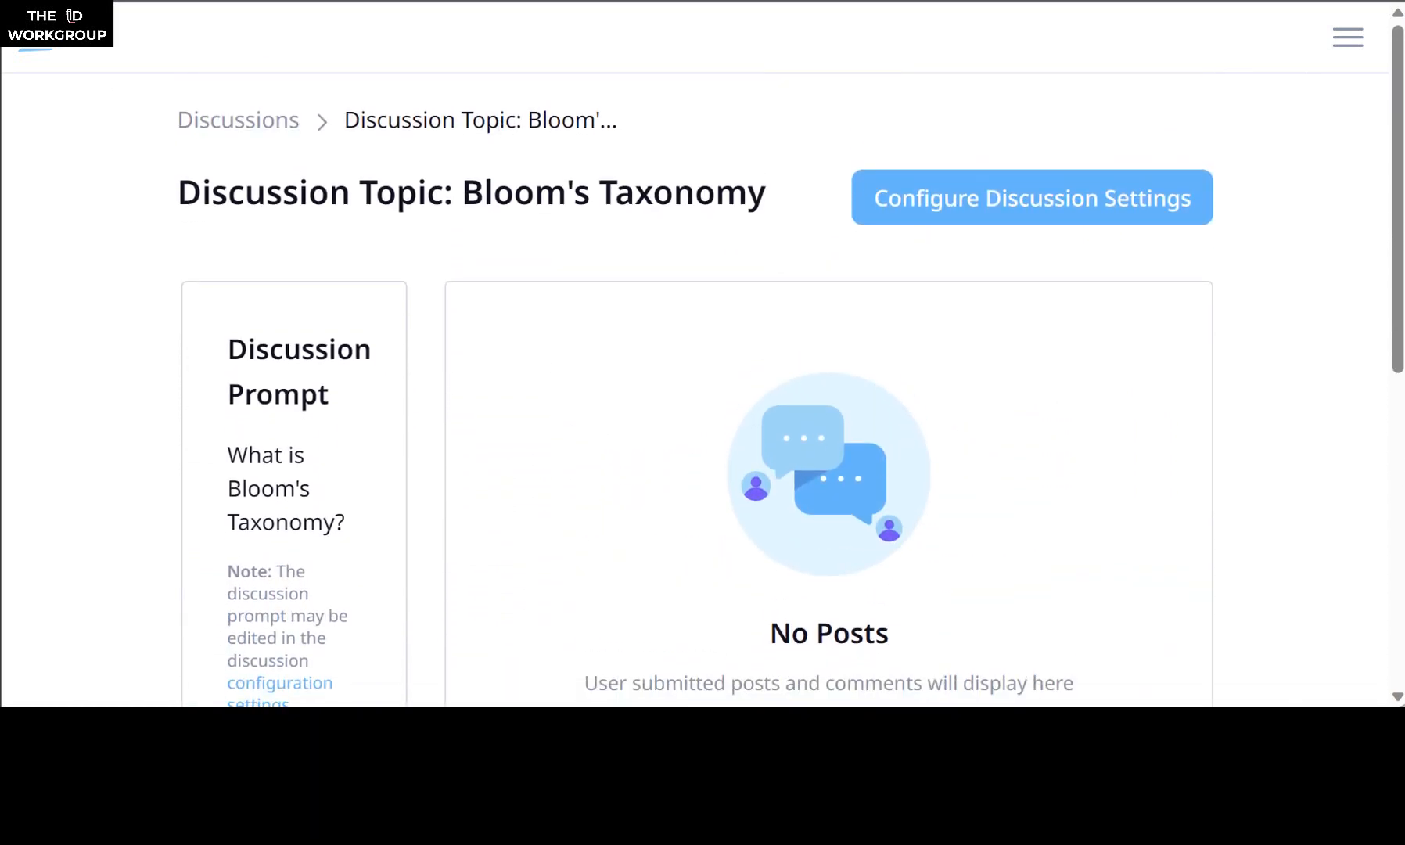
Step: Return to the course editor, look through the lesson list and collapse the slides under Standard Lesson
{"action": "left_click", "coordinate": [252, 122]}
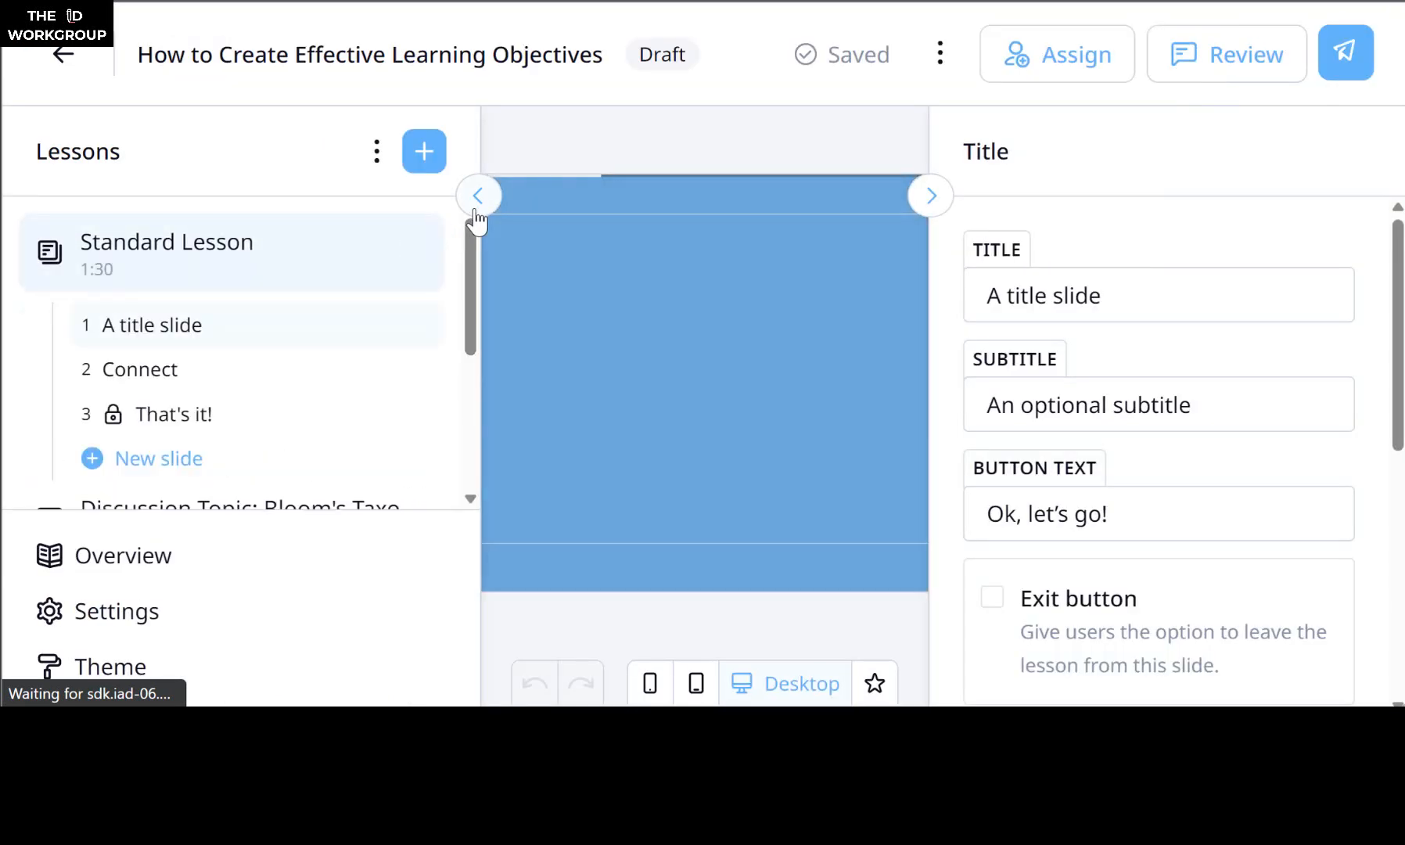
{"action": "scroll", "coordinate": [264, 332], "scroll_direction": "down", "scroll_amount": 2}
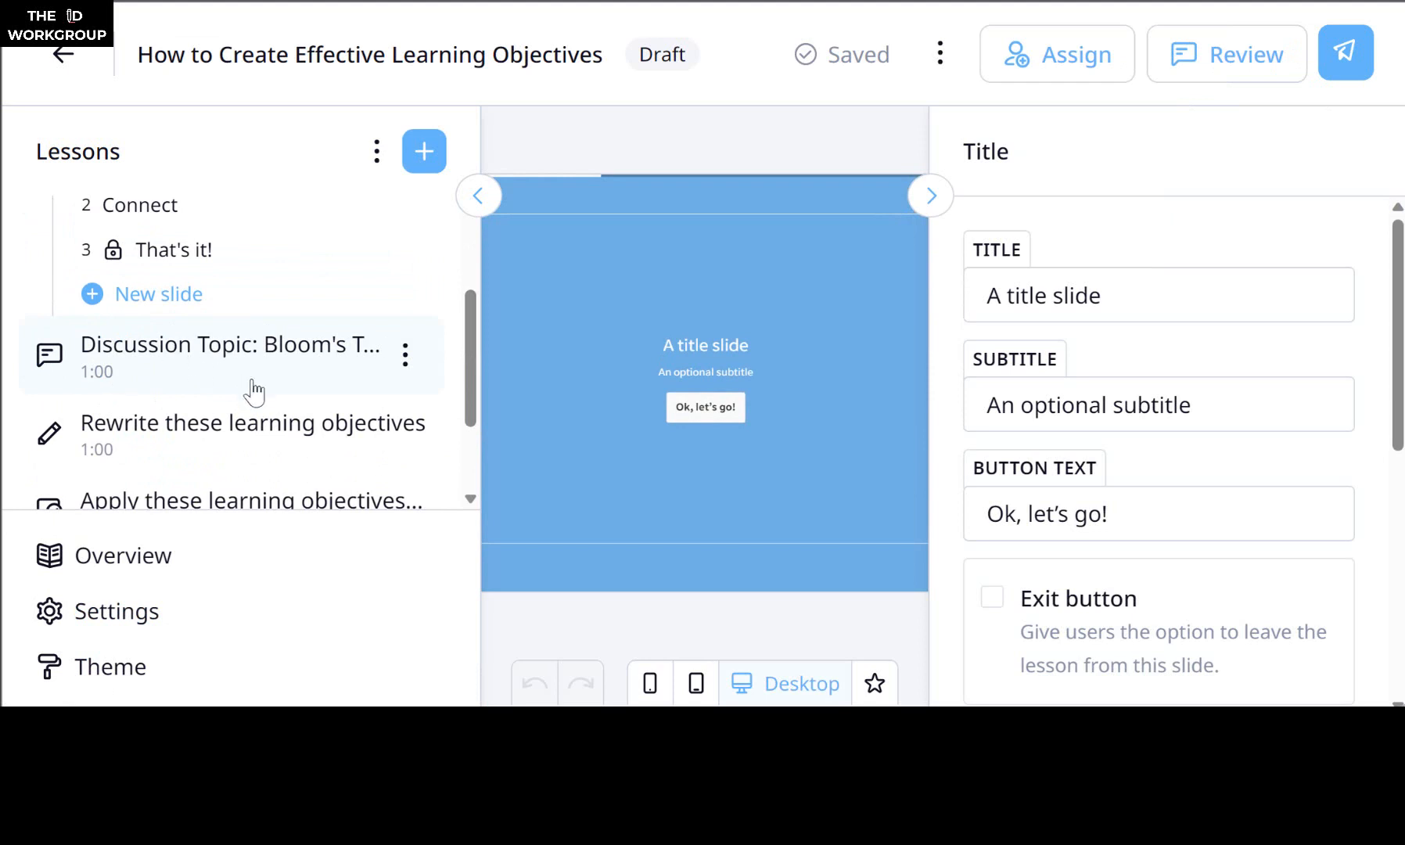
{"action": "scroll", "coordinate": [255, 392], "scroll_direction": "up", "scroll_amount": 2}
{"action": "scroll", "coordinate": [222, 434], "scroll_direction": "down", "scroll_amount": 3}
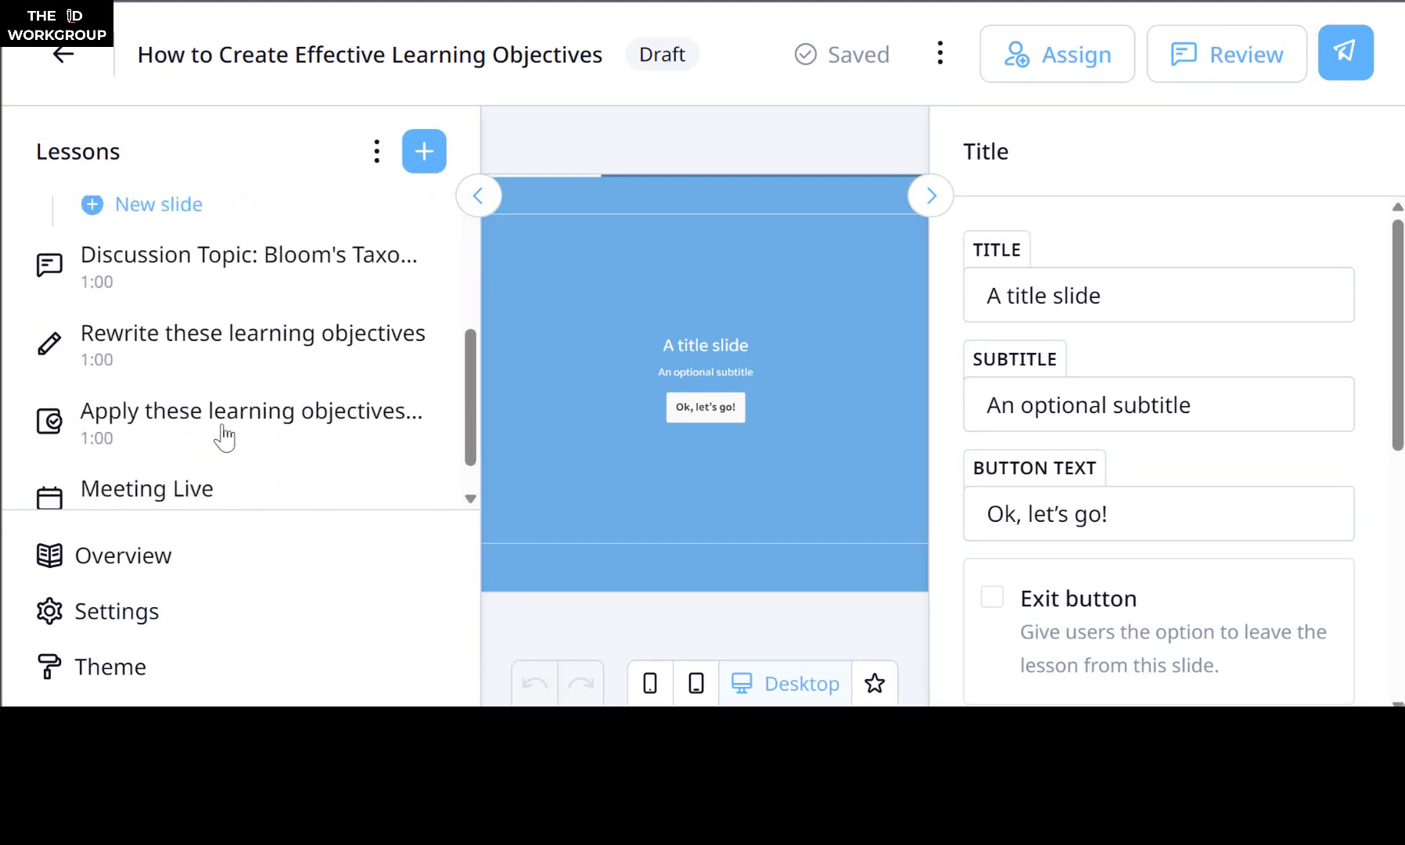
{"action": "scroll", "coordinate": [223, 435], "scroll_direction": "up", "scroll_amount": 1}
{"action": "scroll", "coordinate": [176, 207], "scroll_direction": "up", "scroll_amount": 2}
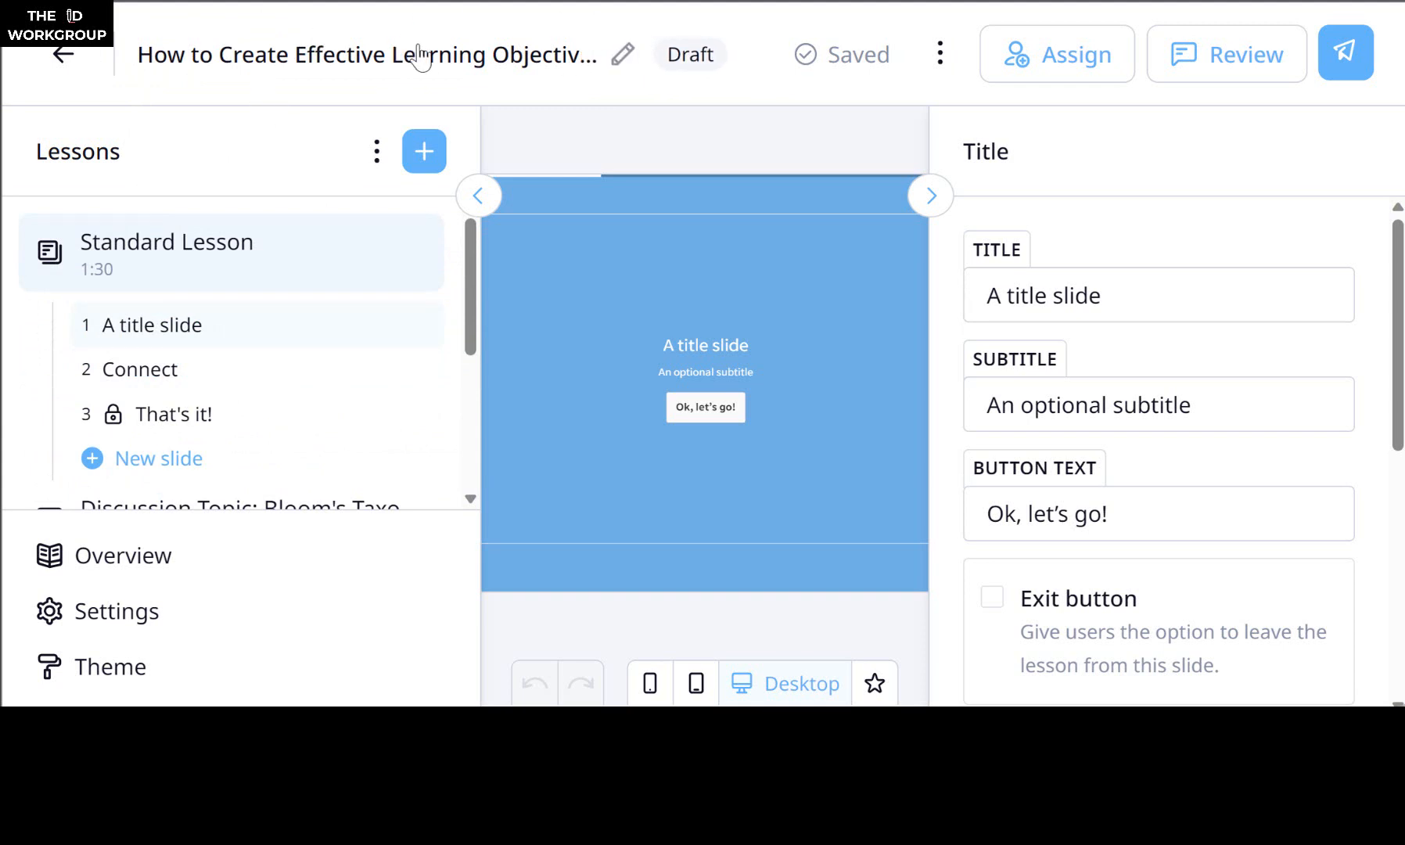
{"action": "scroll", "coordinate": [301, 466], "scroll_direction": "down", "scroll_amount": 3}
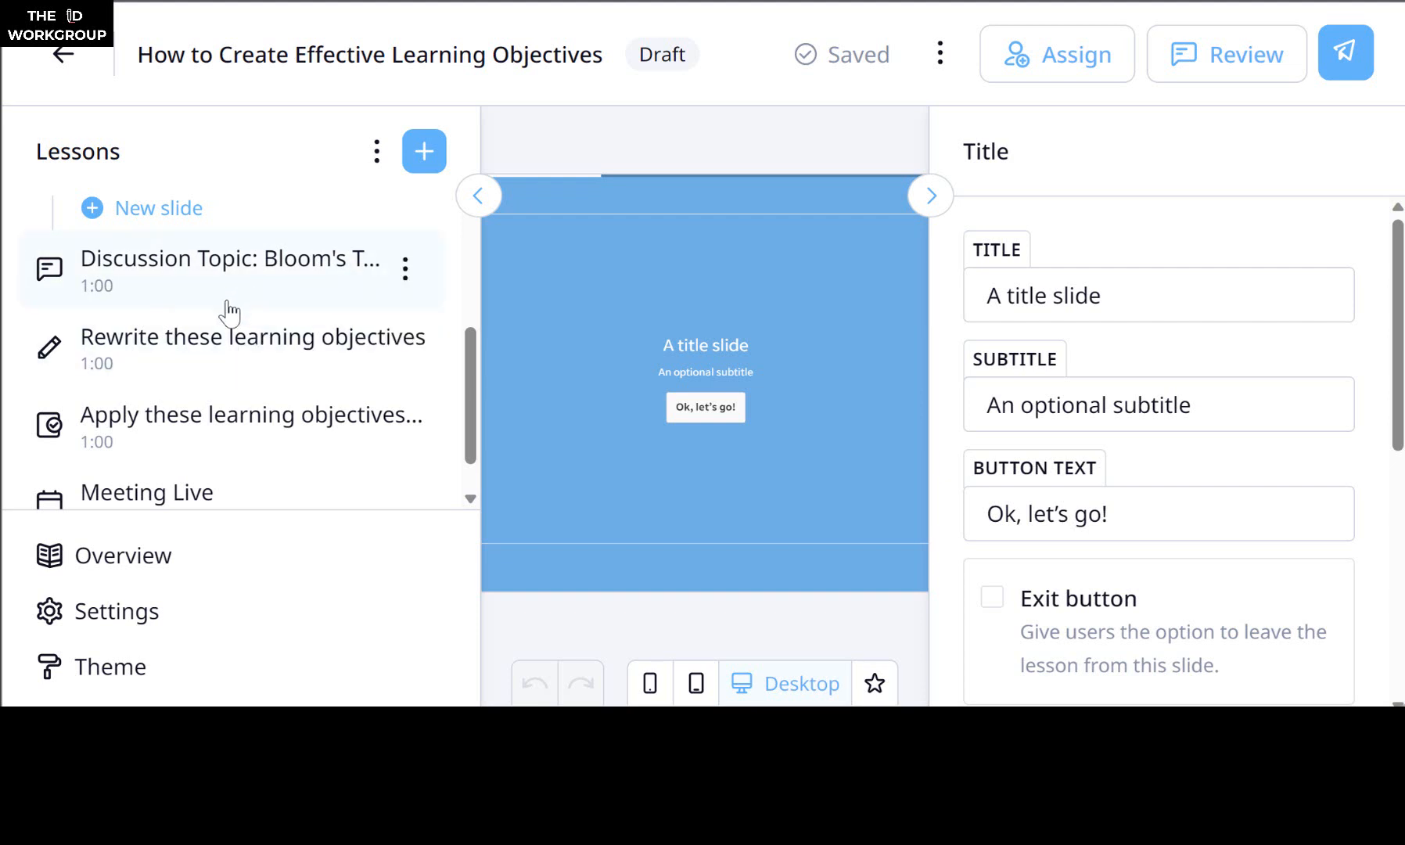
{"action": "scroll", "coordinate": [226, 351], "scroll_direction": "up", "scroll_amount": 3}
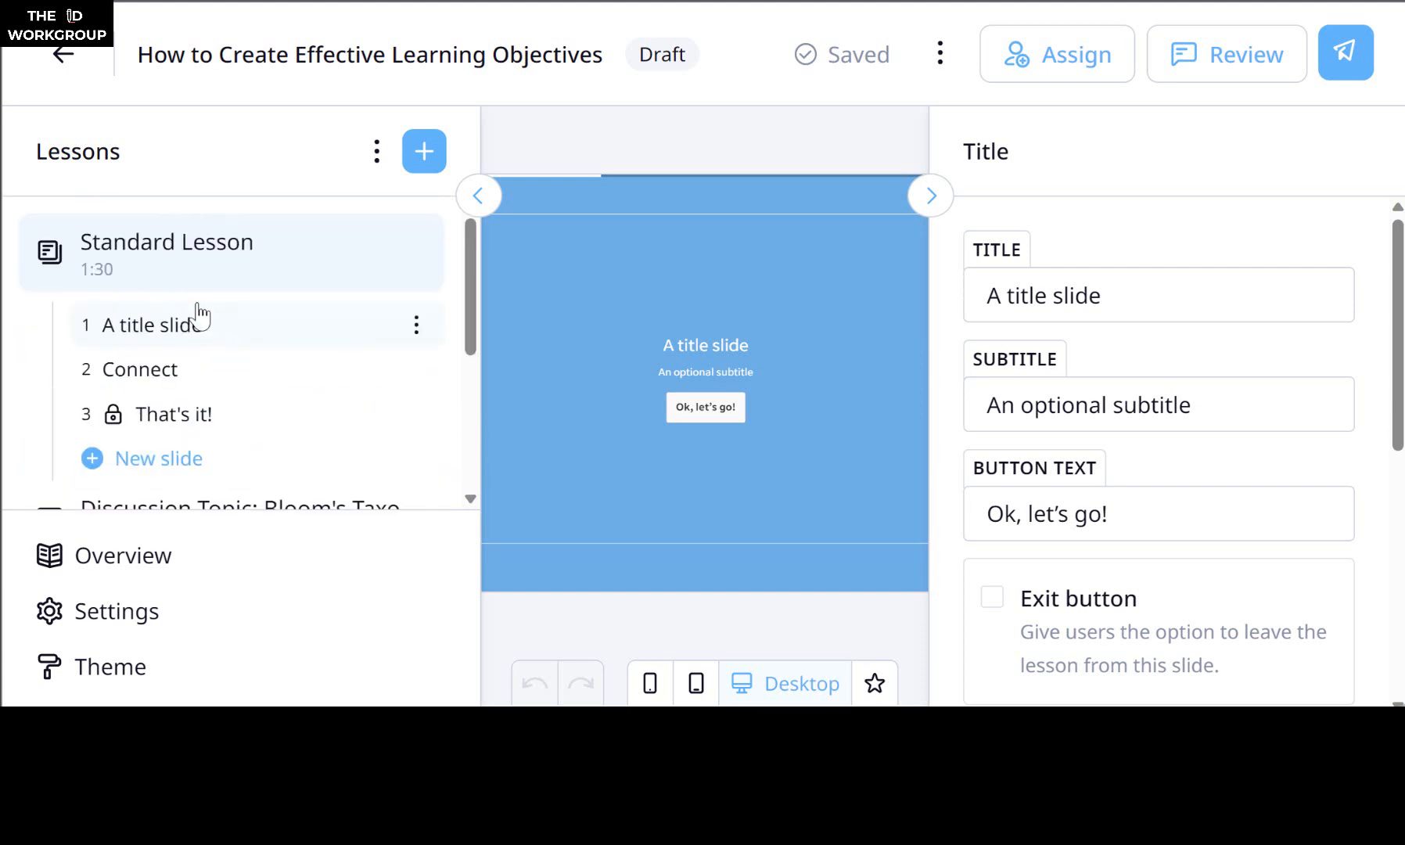
{"action": "left_click", "coordinate": [213, 273]}
{"action": "scroll", "coordinate": [235, 352], "scroll_direction": "down", "scroll_amount": 2}
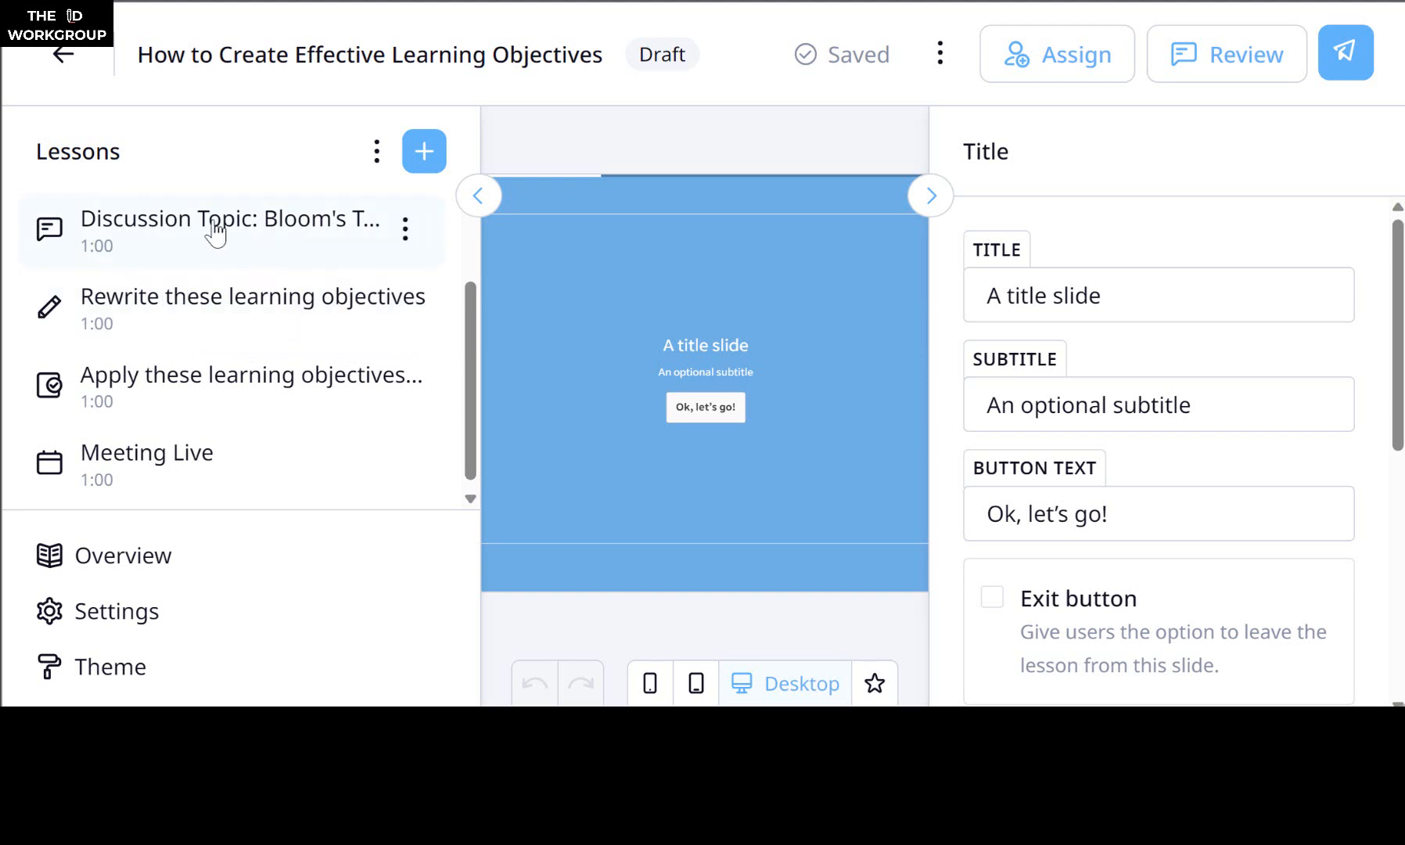
{"action": "scroll", "coordinate": [232, 296], "scroll_direction": "up", "scroll_amount": 2}
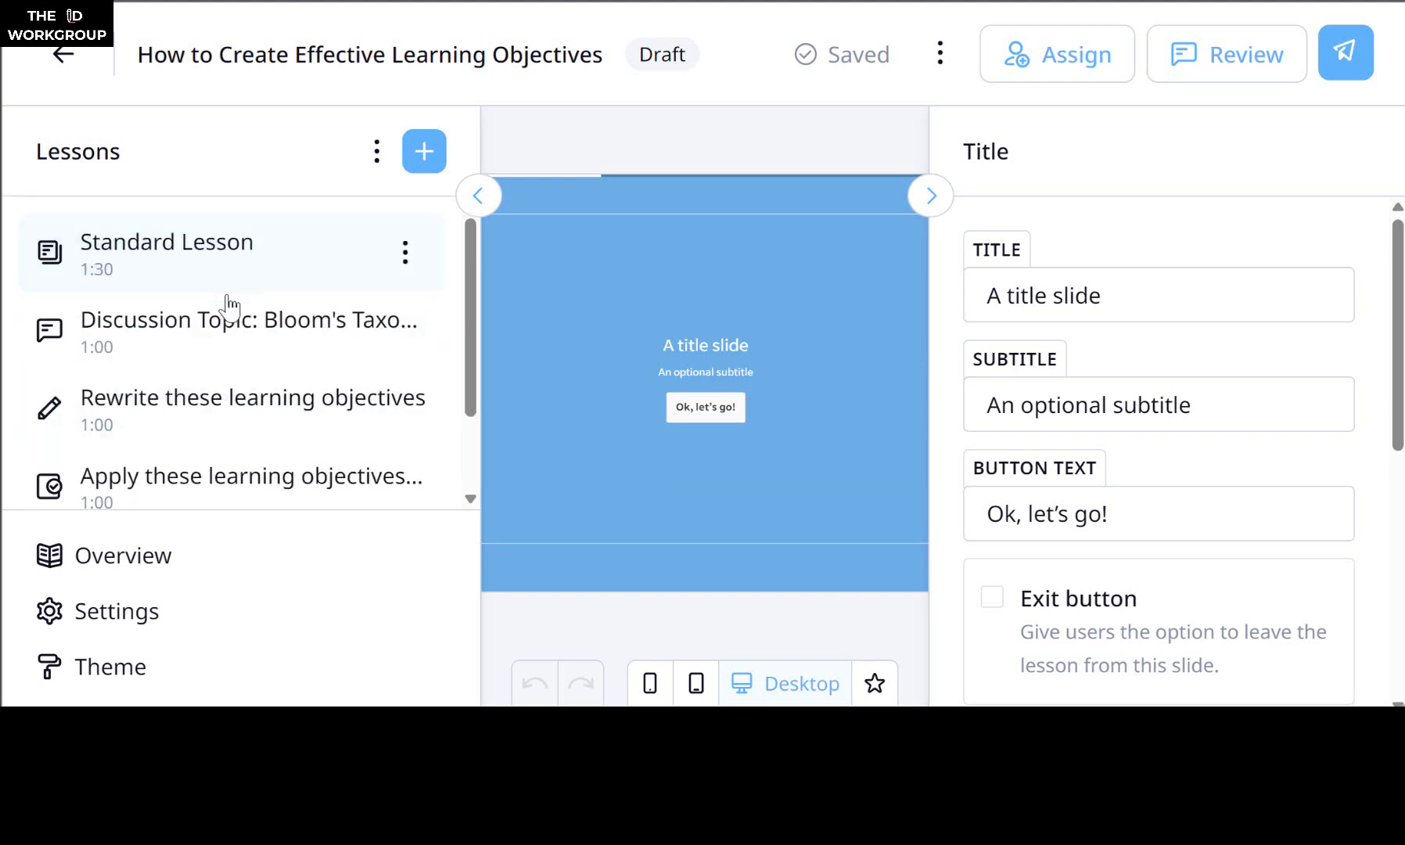
Step: Open the "Rewrite these learning objectives" assignment and examine its task, completion and visibility settings
{"action": "left_click", "coordinate": [244, 442]}
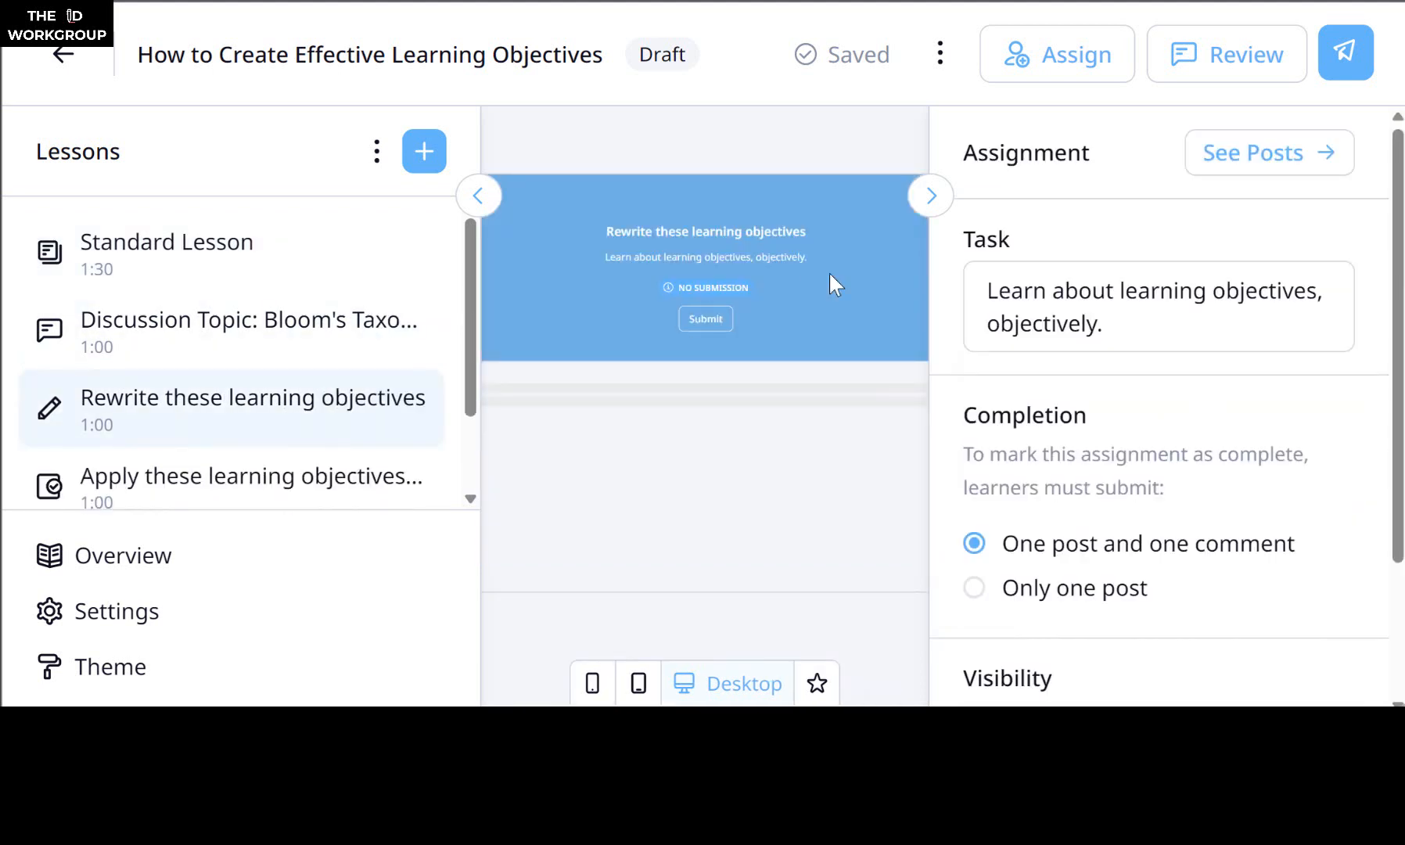
{"action": "scroll", "coordinate": [202, 412], "scroll_direction": "down", "scroll_amount": 1}
{"action": "scroll", "coordinate": [202, 412], "scroll_direction": "down", "scroll_amount": 2}
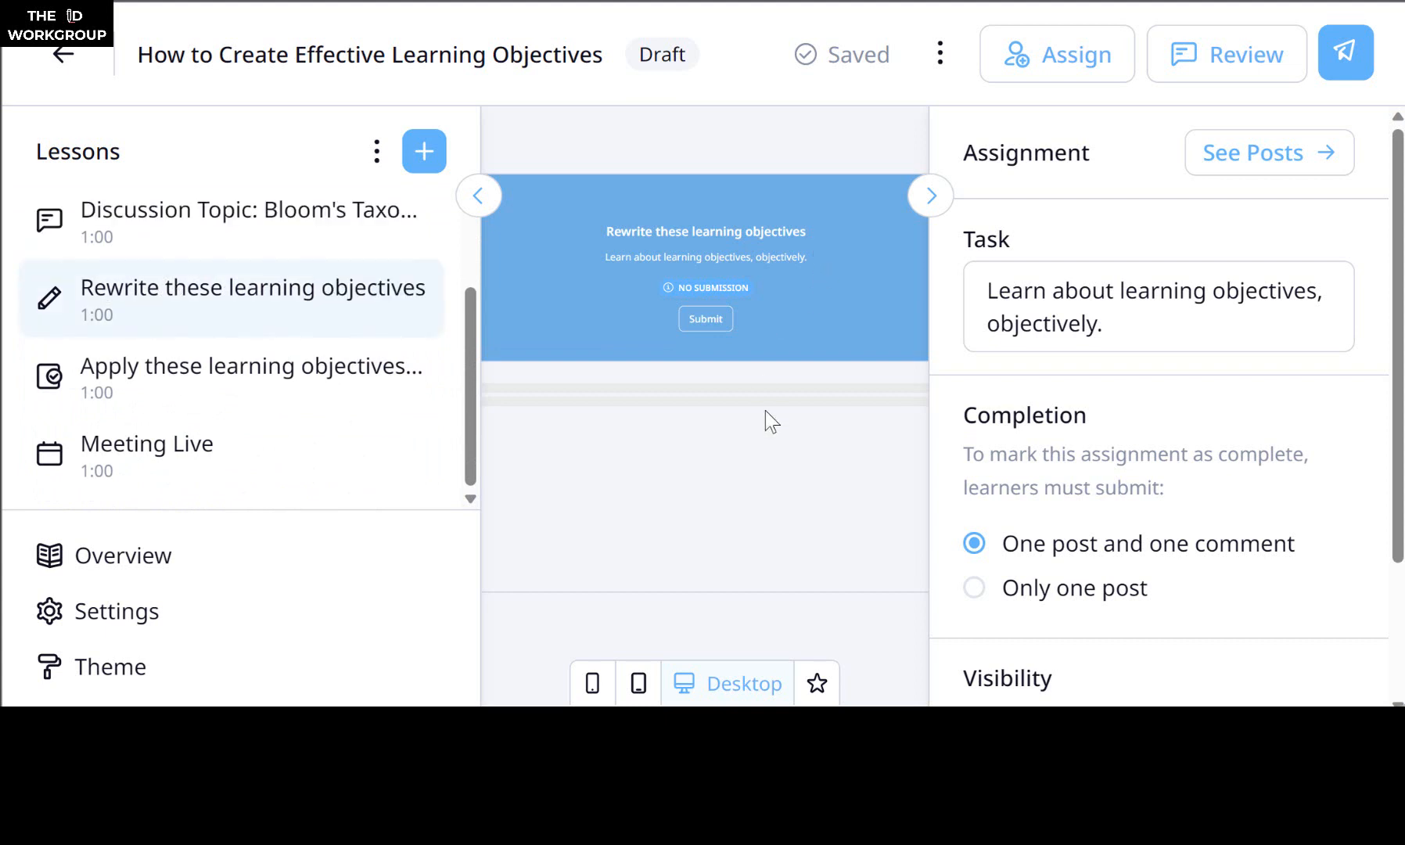
{"action": "scroll", "coordinate": [1271, 464], "scroll_direction": "down", "scroll_amount": 3}
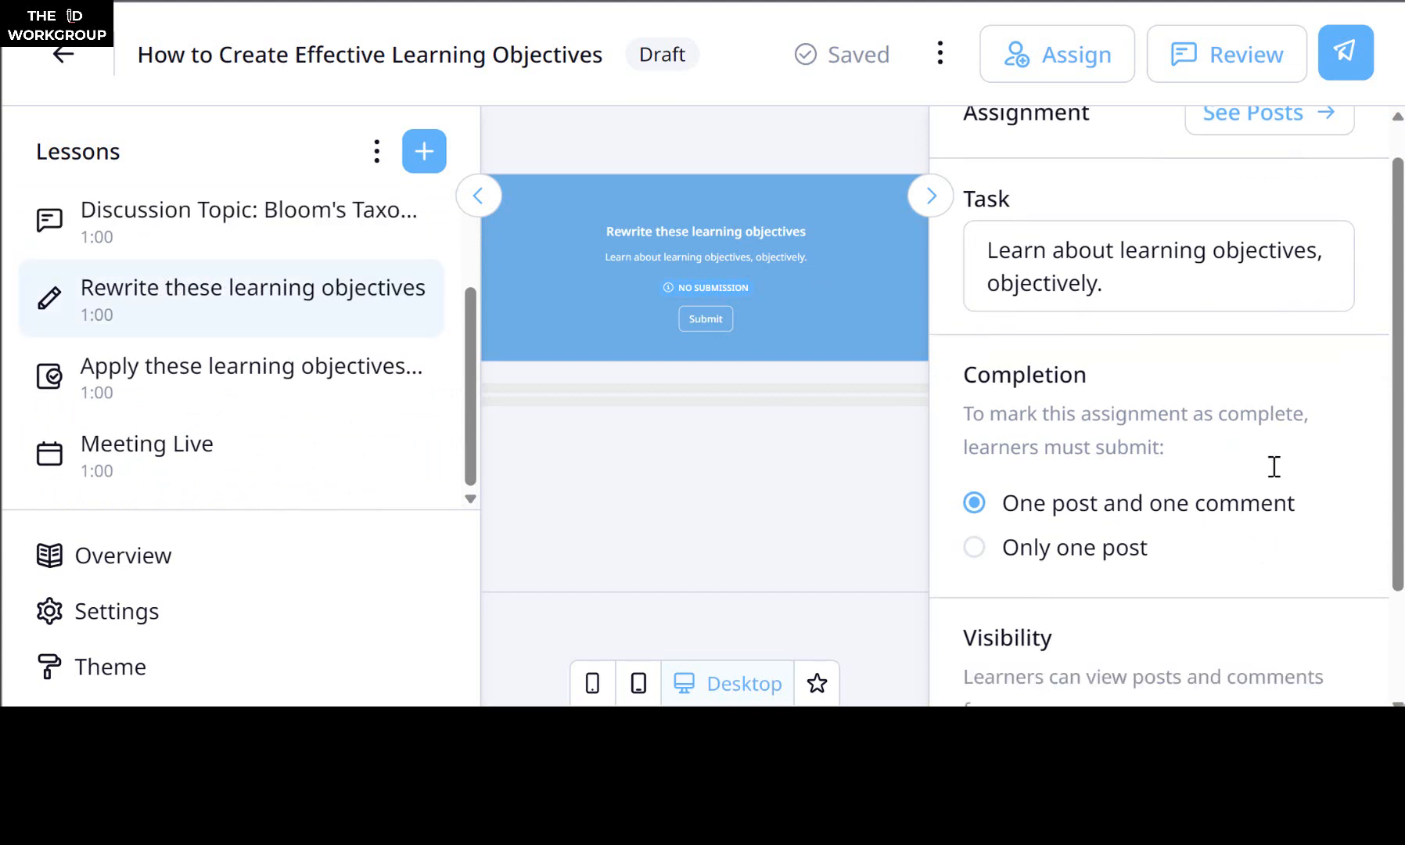
{"action": "scroll", "coordinate": [1272, 464], "scroll_direction": "up", "scroll_amount": 3}
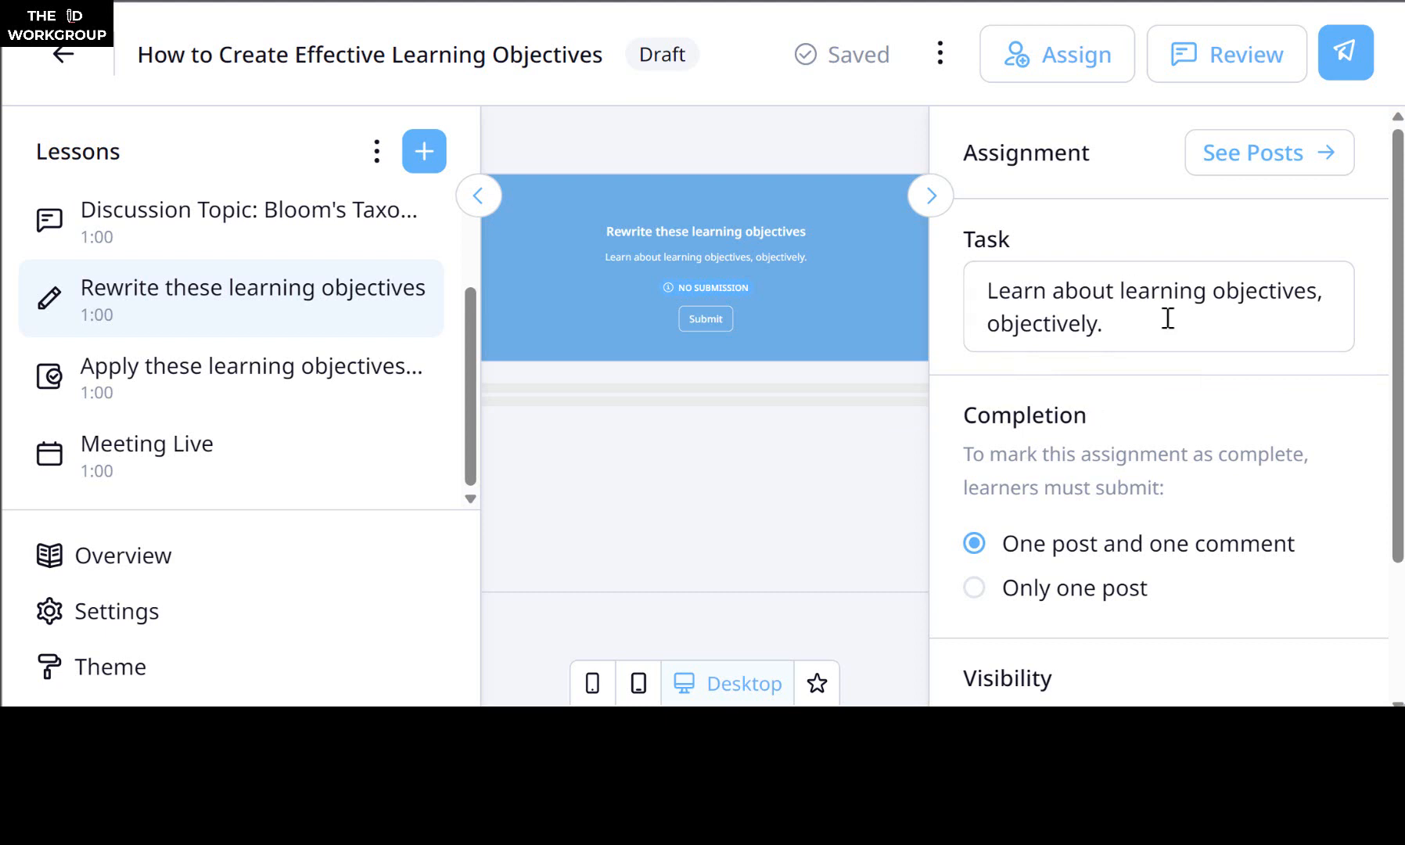
{"action": "scroll", "coordinate": [1137, 619], "scroll_direction": "down", "scroll_amount": 2}
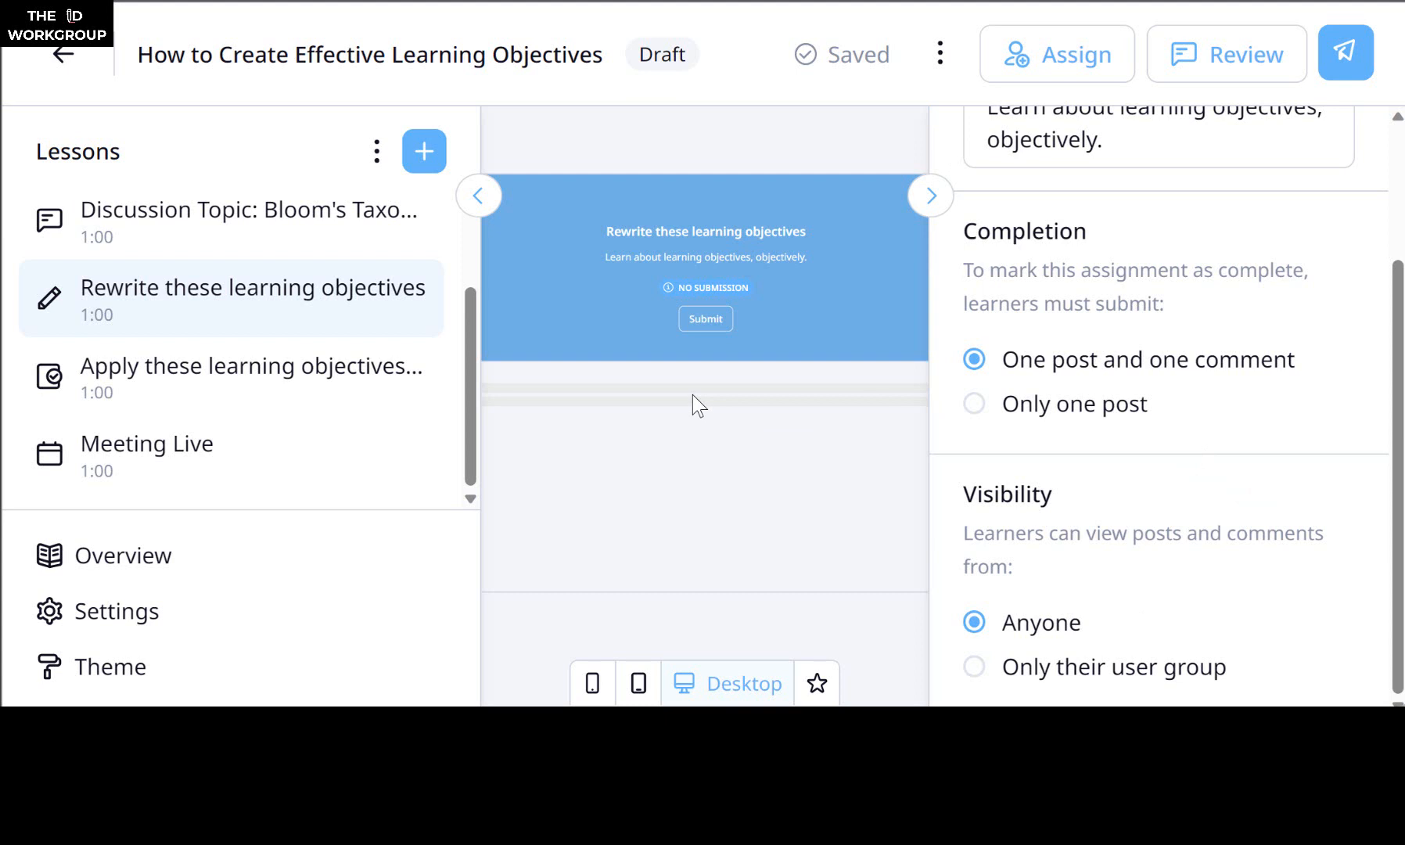
{"action": "scroll", "coordinate": [1176, 446], "scroll_direction": "up", "scroll_amount": 2}
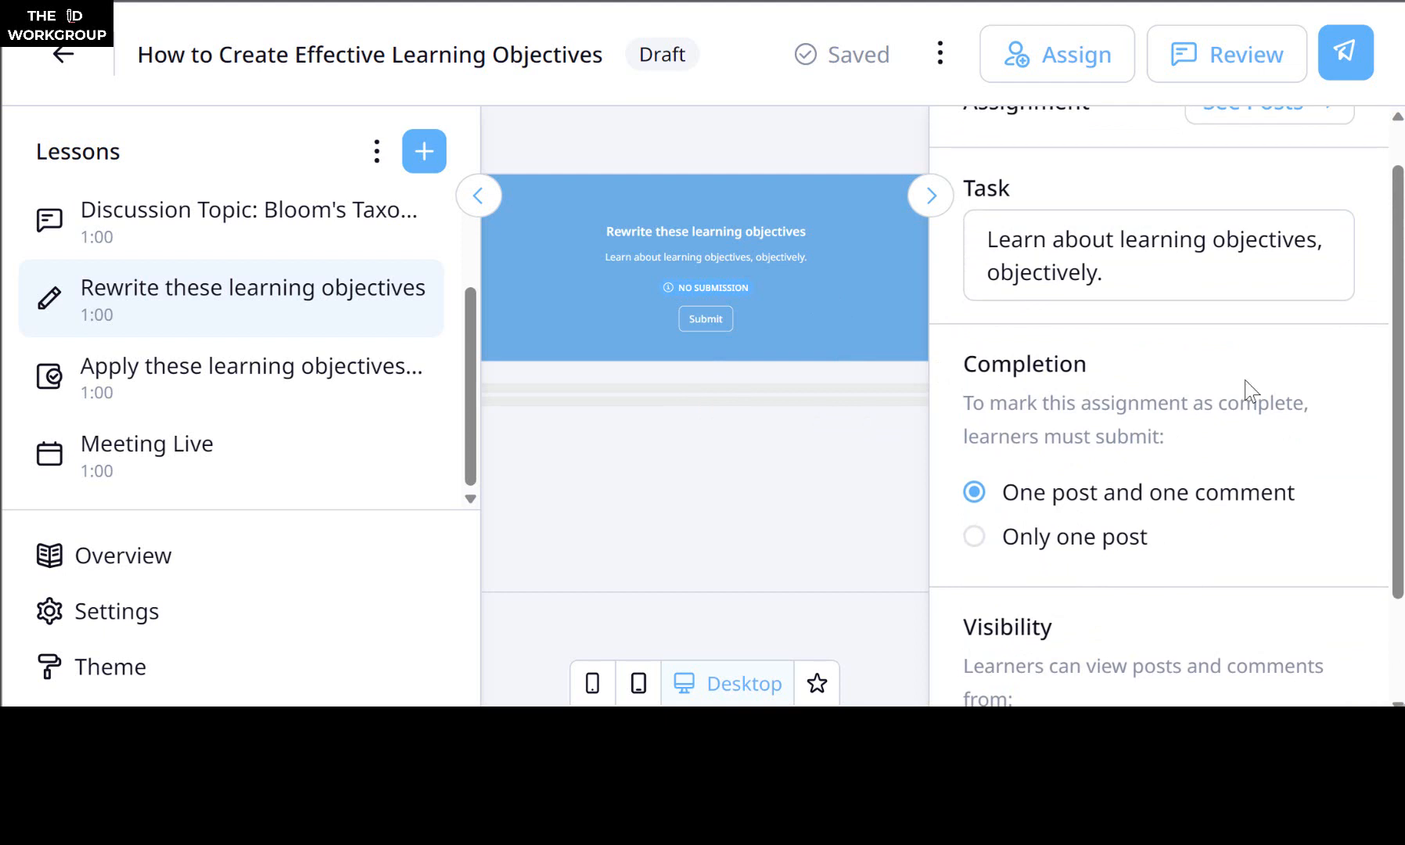
{"action": "scroll", "coordinate": [1246, 389], "scroll_direction": "up", "scroll_amount": 1}
{"action": "scroll", "coordinate": [1246, 389], "scroll_direction": "down", "scroll_amount": 2}
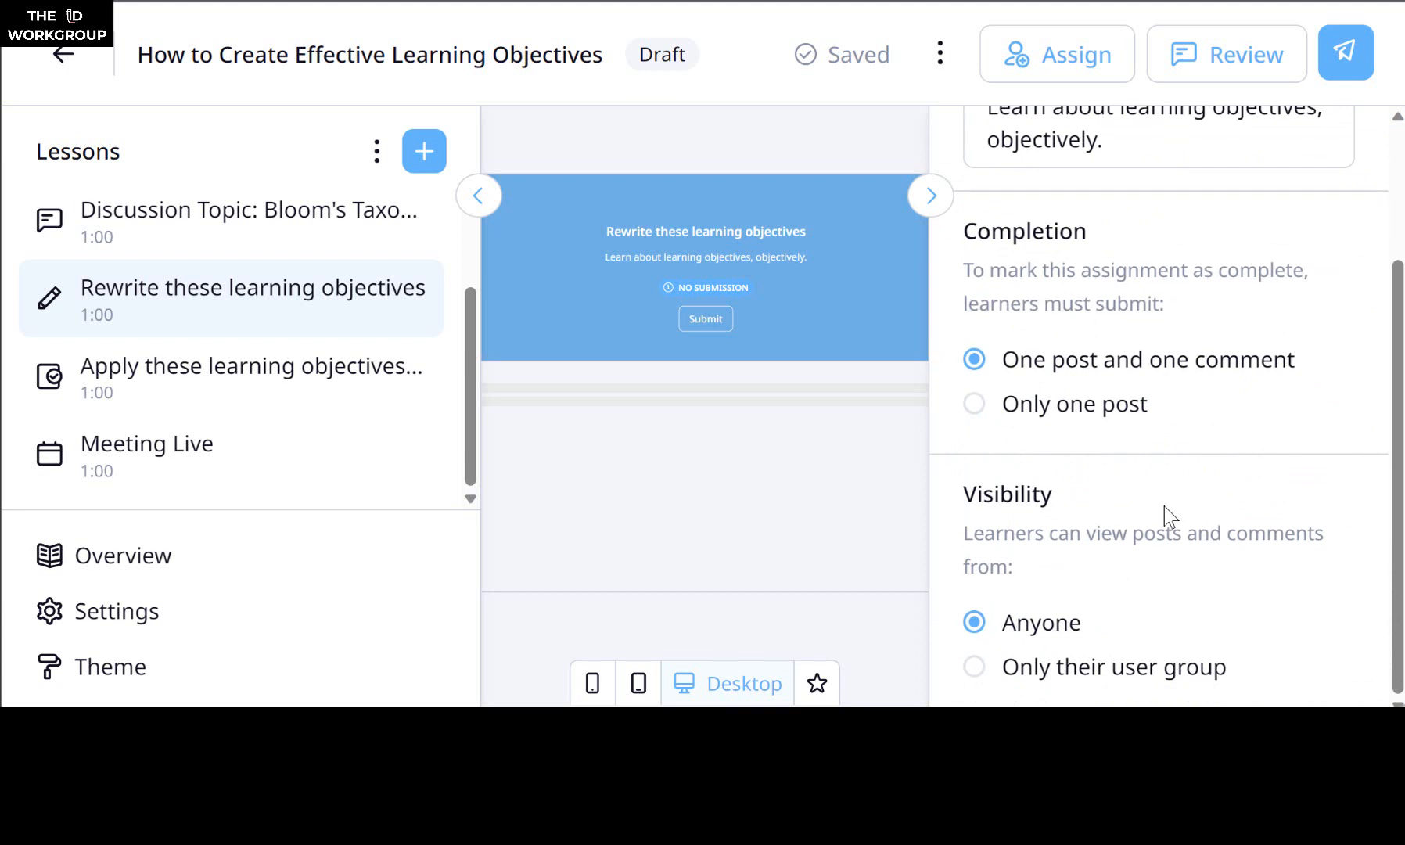
Step: Preview the "Rewrite these learning objectives" assignment in the Mobile layout and return it to Desktop
{"action": "left_click", "coordinate": [607, 693]}
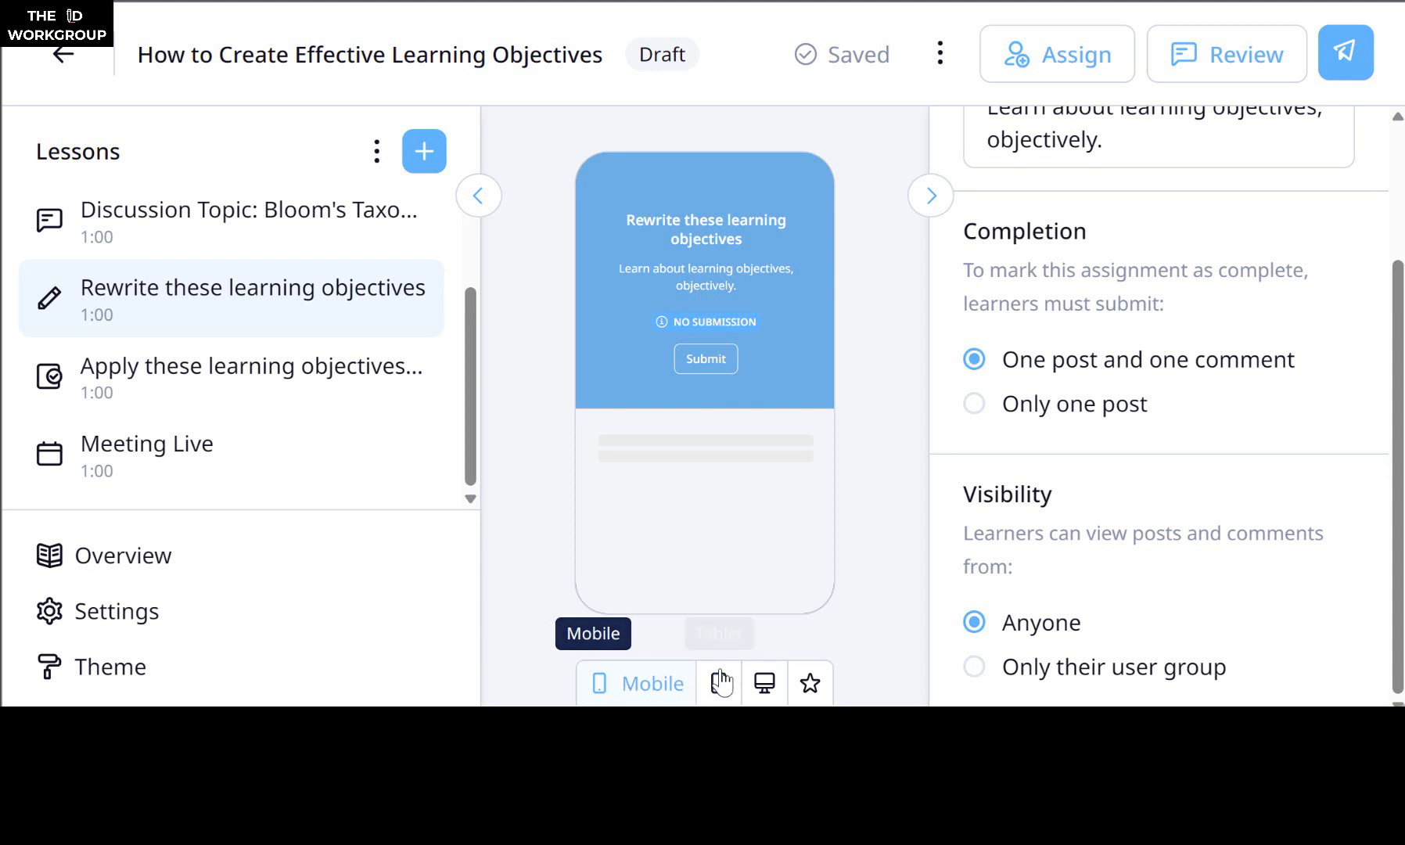
{"action": "left_click", "coordinate": [763, 683]}
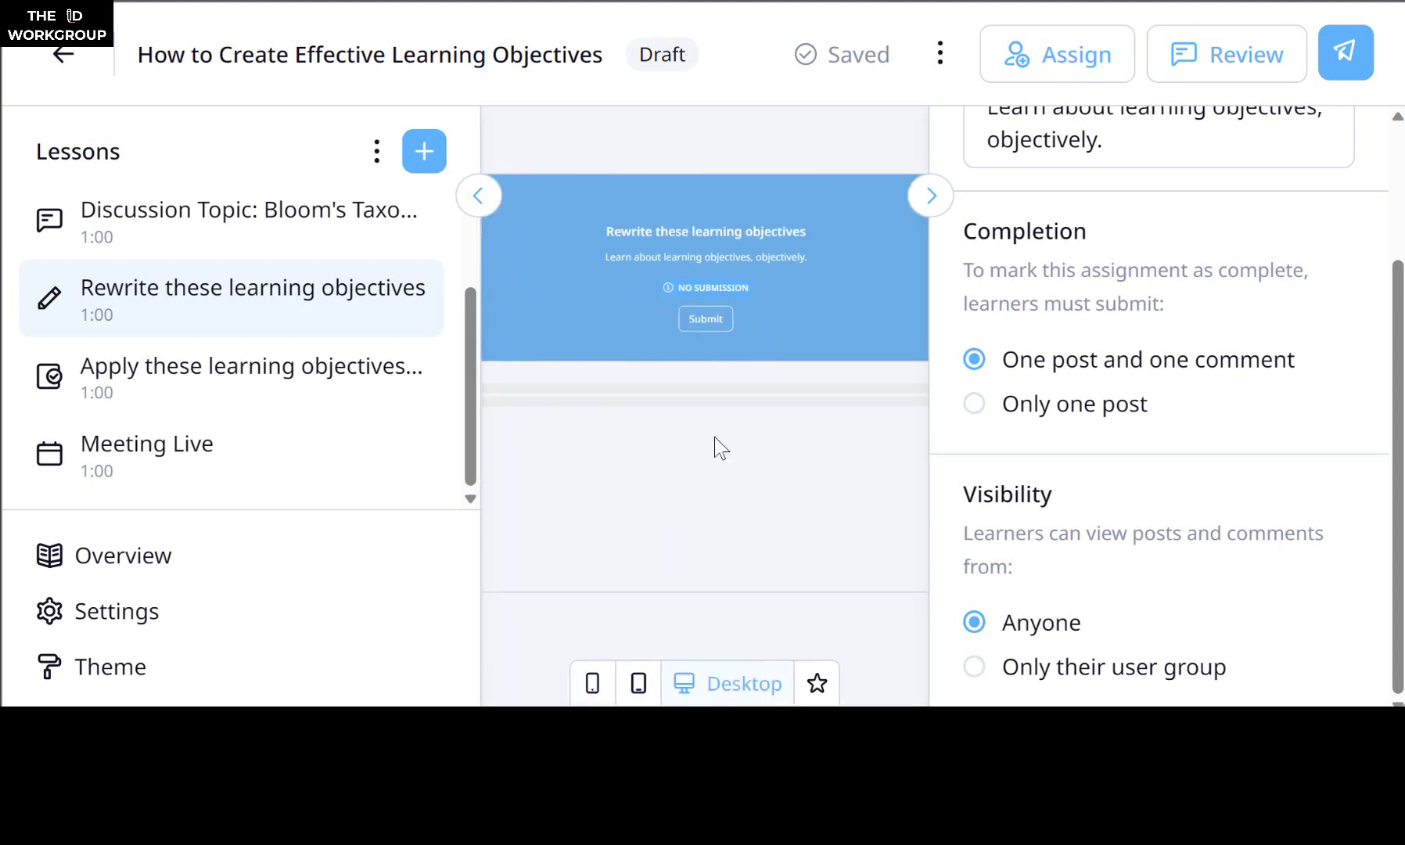
{"action": "scroll", "coordinate": [1271, 411], "scroll_direction": "up", "scroll_amount": 3}
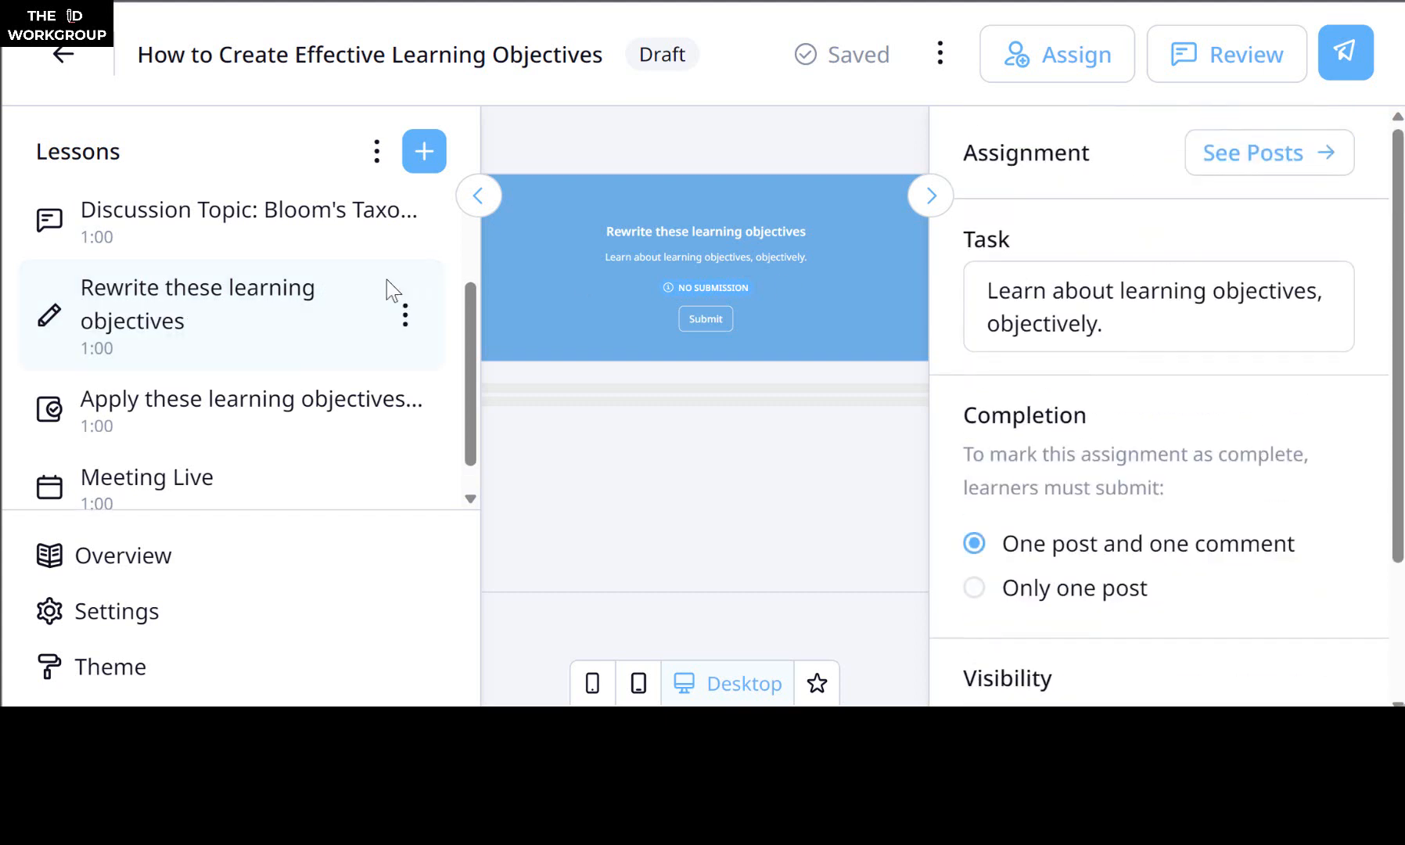
Step: Open the "Apply these learning objectives to a learning module" lesson and examine its Learner and Facilitator previews with the lesson list collapsed
{"action": "left_click", "coordinate": [210, 407]}
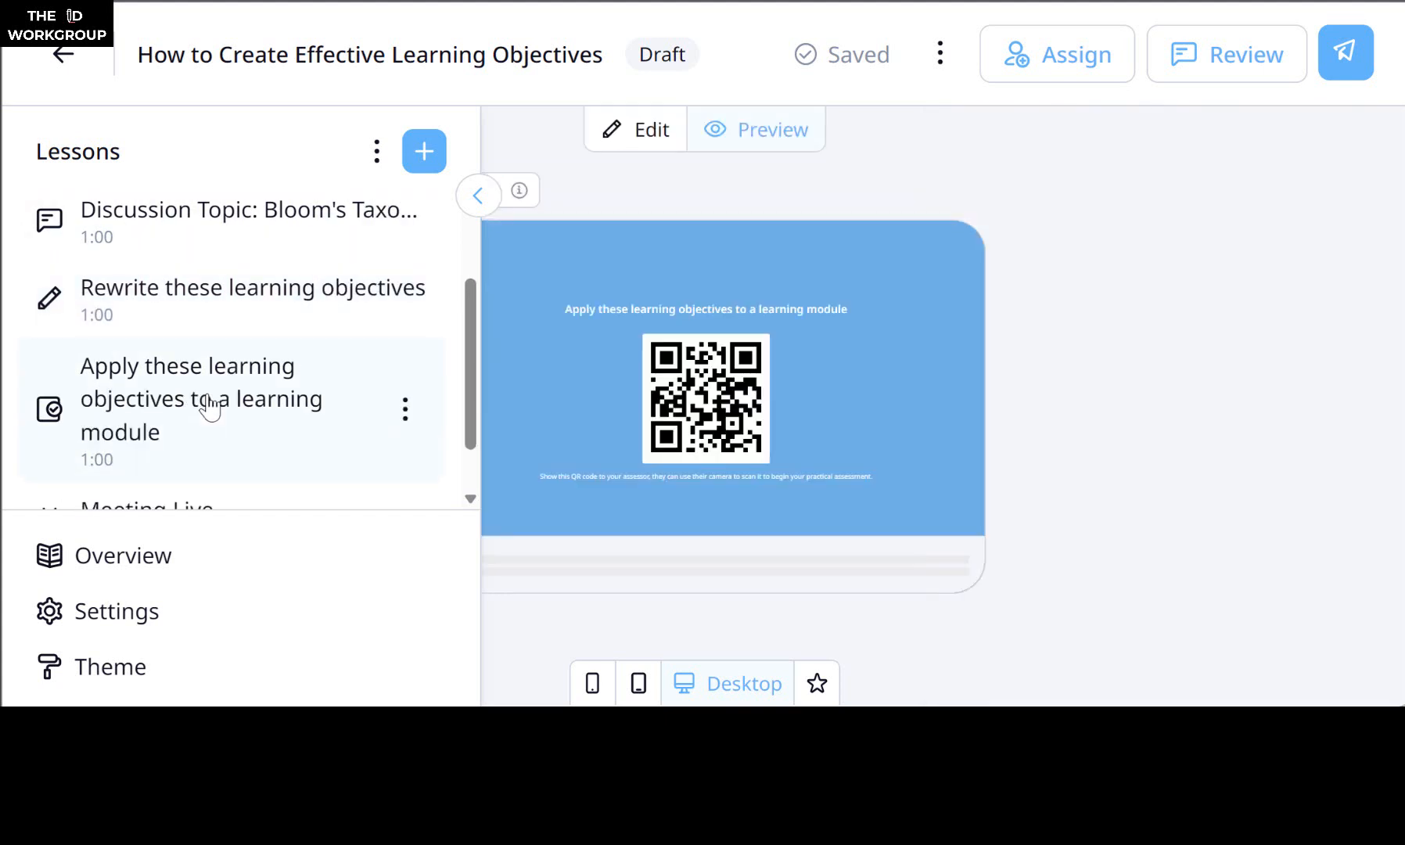
{"action": "left_click", "coordinate": [478, 196]}
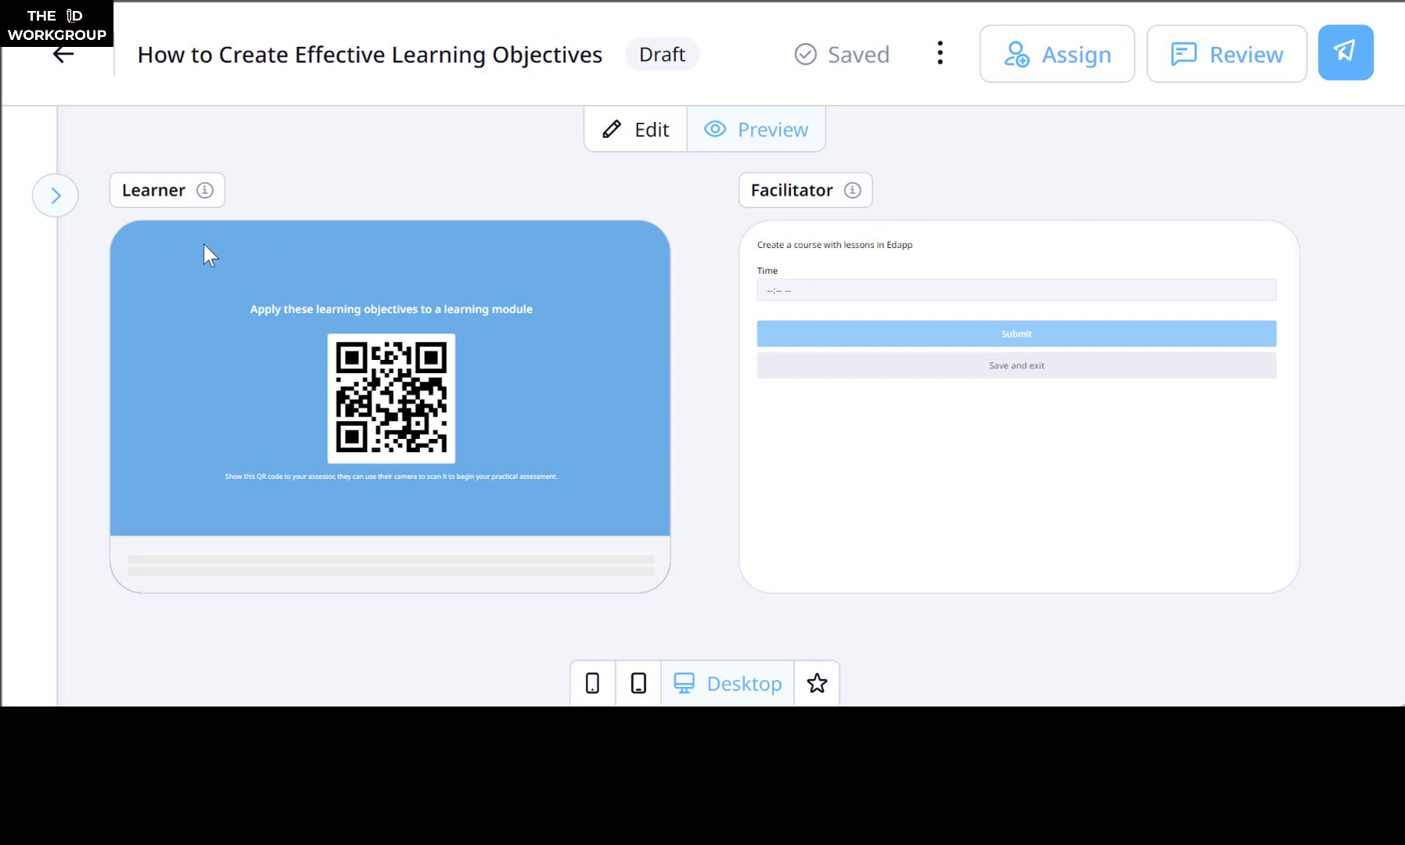
{"action": "left_click", "coordinate": [55, 195]}
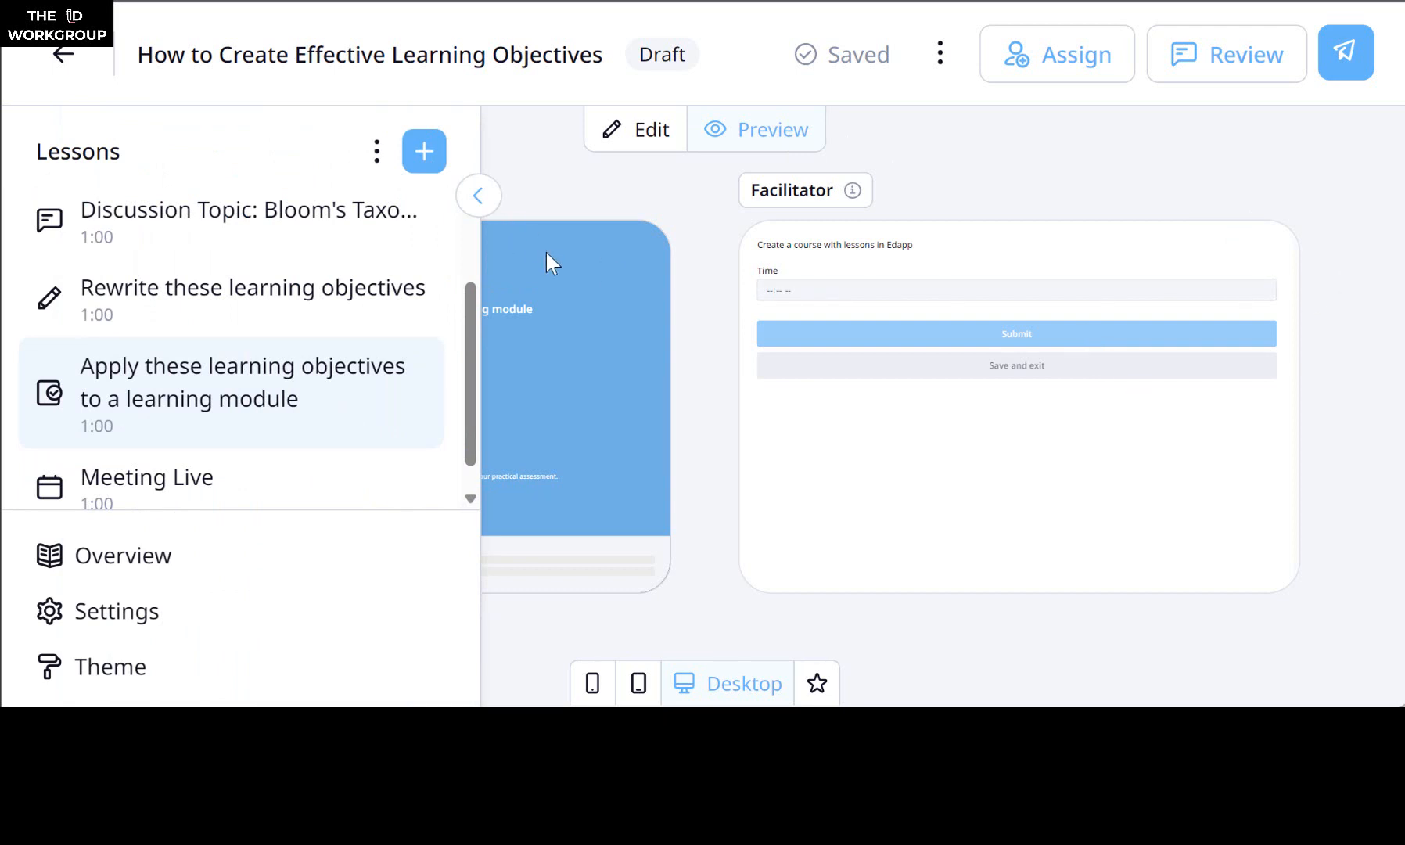
{"action": "left_click", "coordinate": [478, 196]}
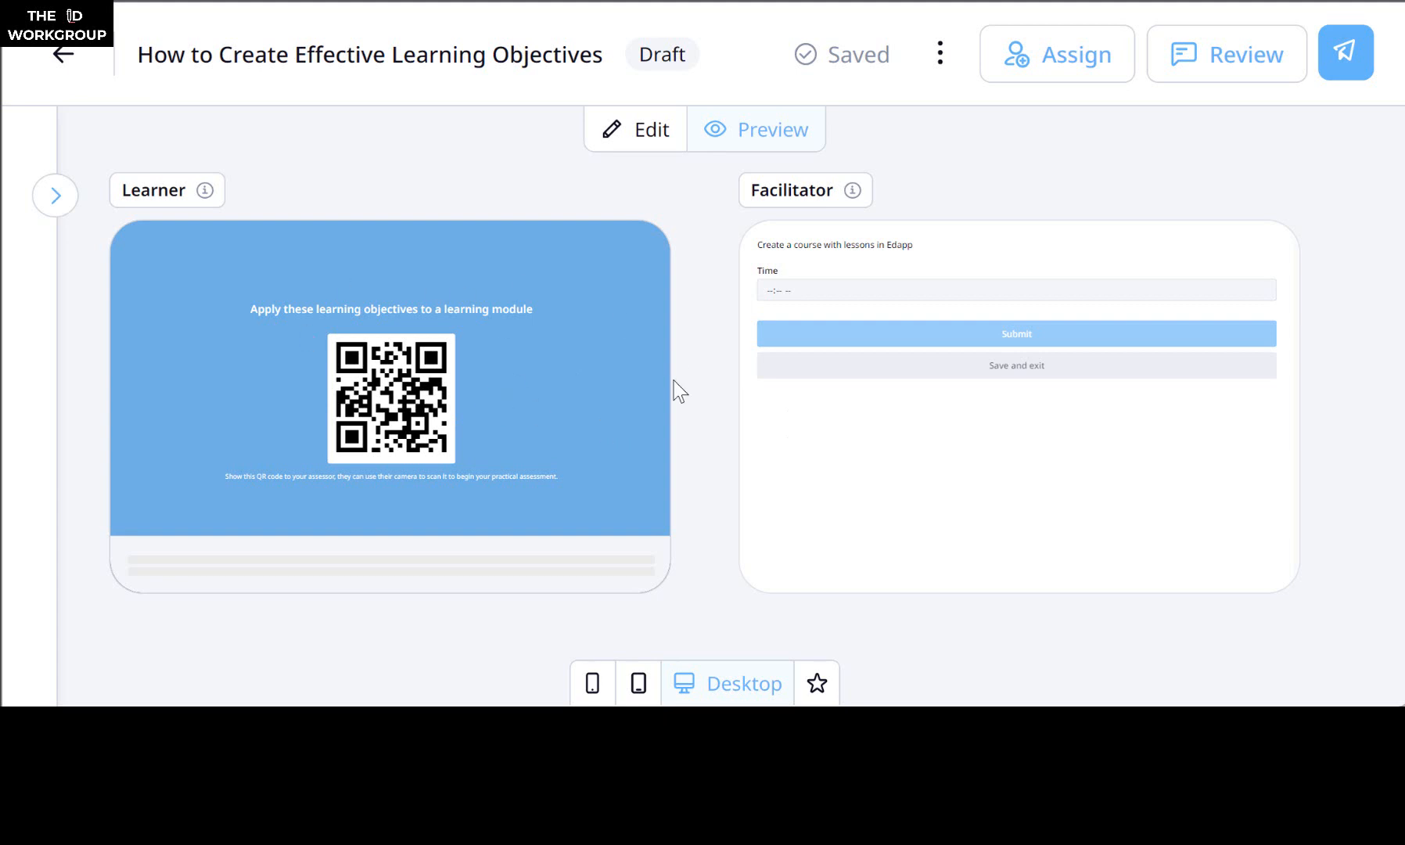
{"action": "mouse_move", "coordinate": [174, 182]}
{"action": "left_click", "coordinate": [68, 200]}
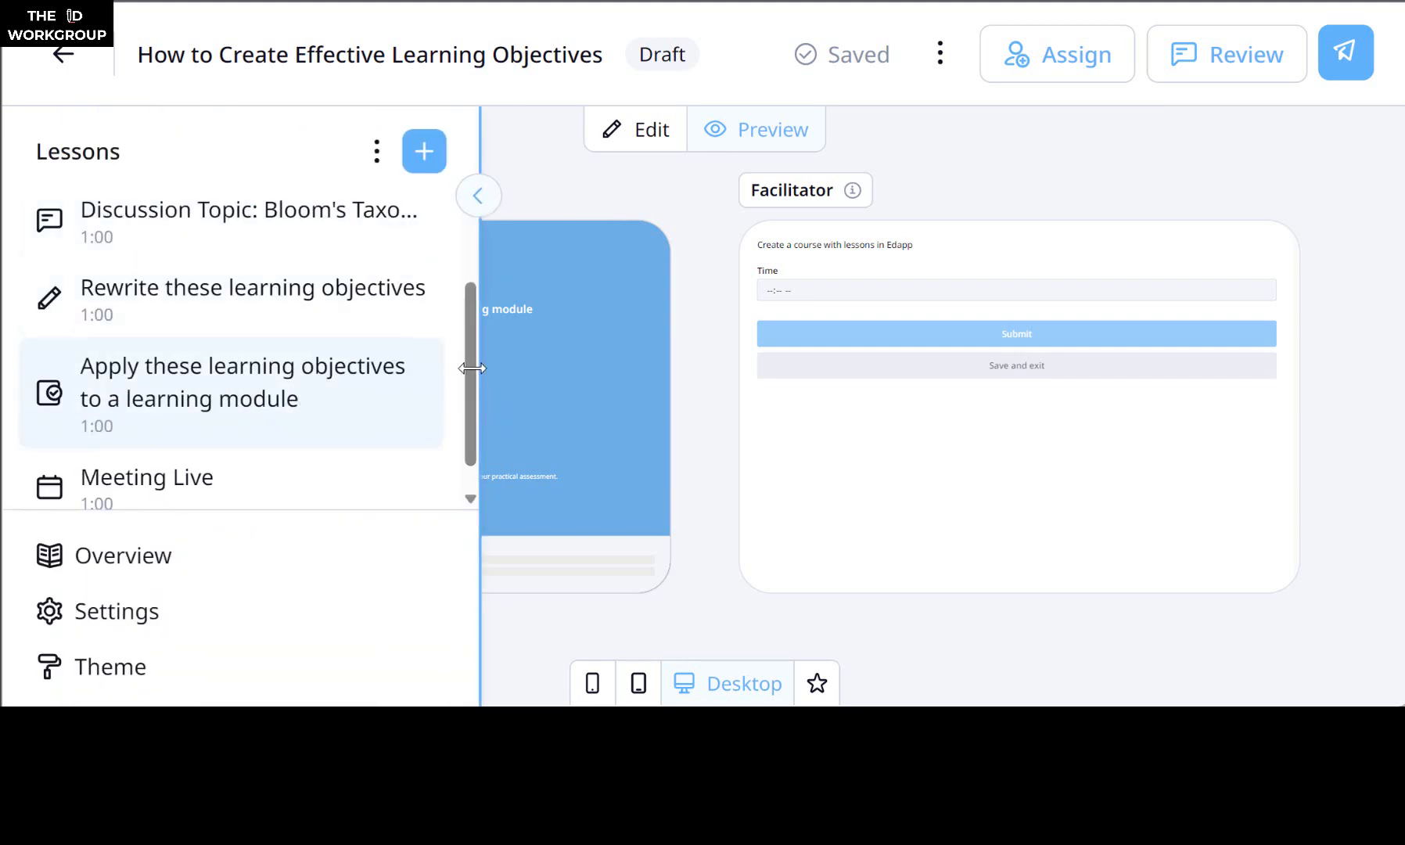
Step: Open the Meeting Live lesson, collapse the lesson list and examine the meeting's date, location and description fields
{"action": "scroll", "coordinate": [471, 443], "scroll_direction": "down", "scroll_amount": 1}
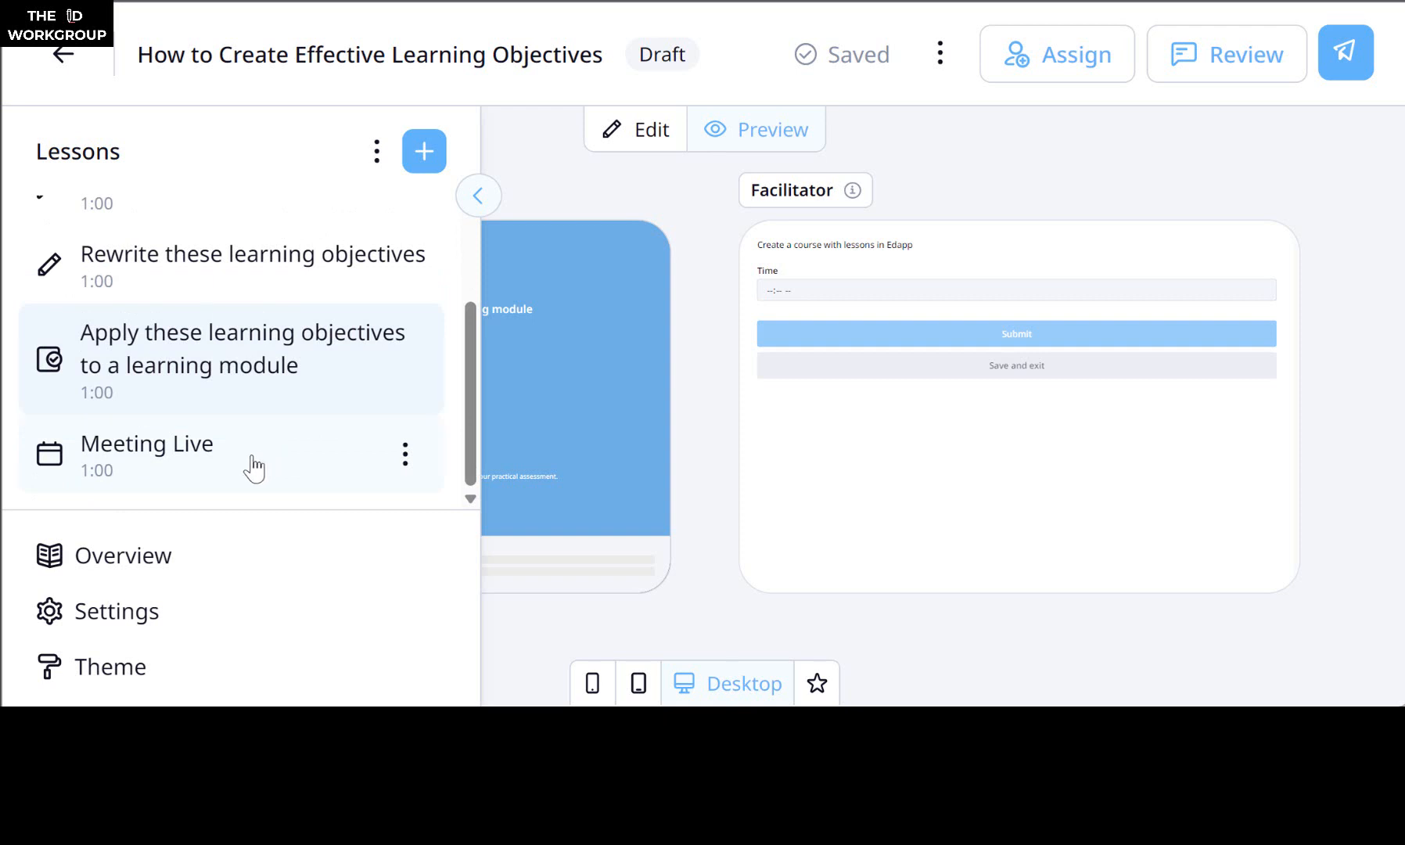
{"action": "left_click", "coordinate": [252, 465]}
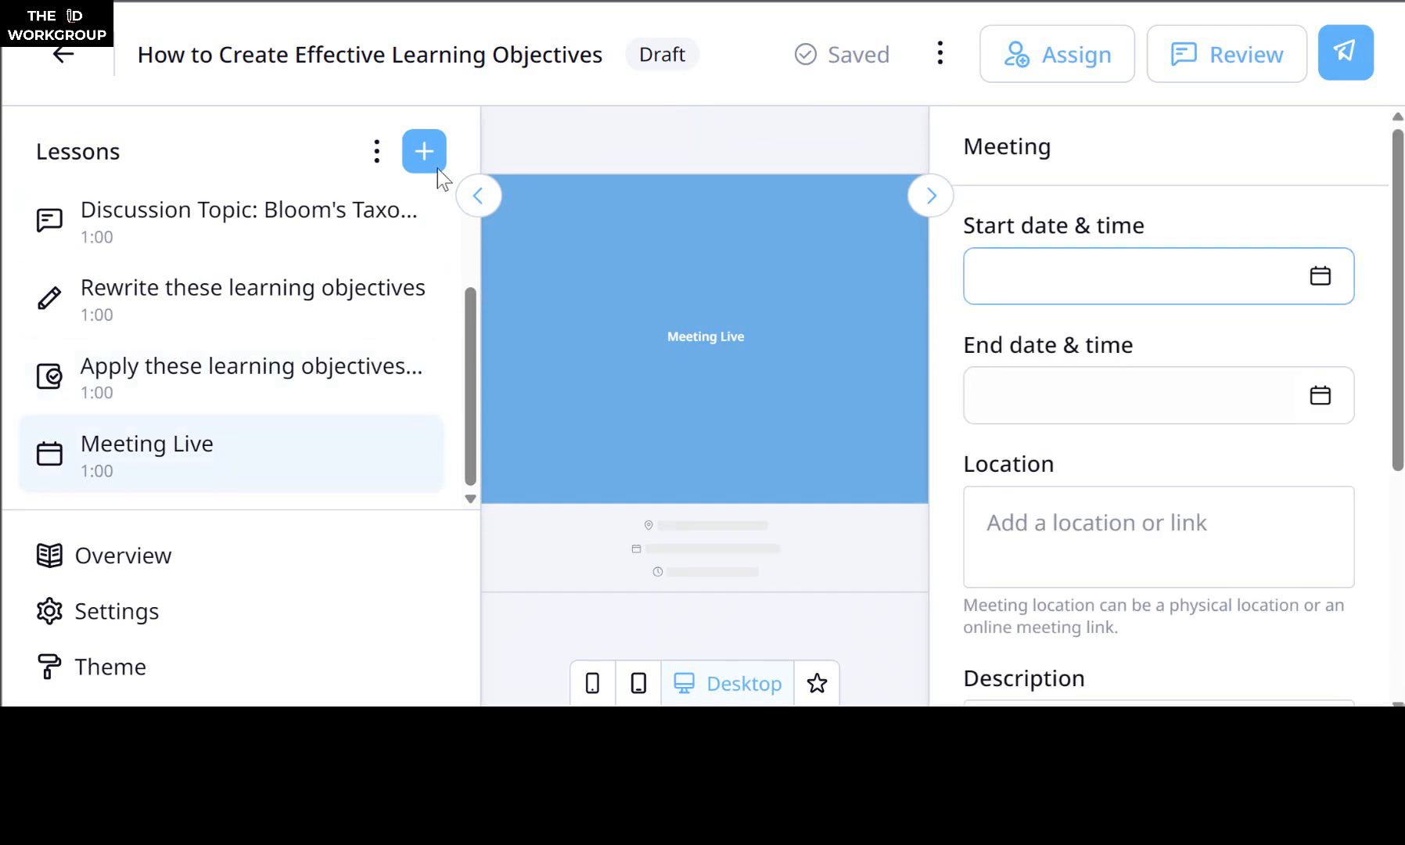
{"action": "left_click", "coordinate": [472, 202]}
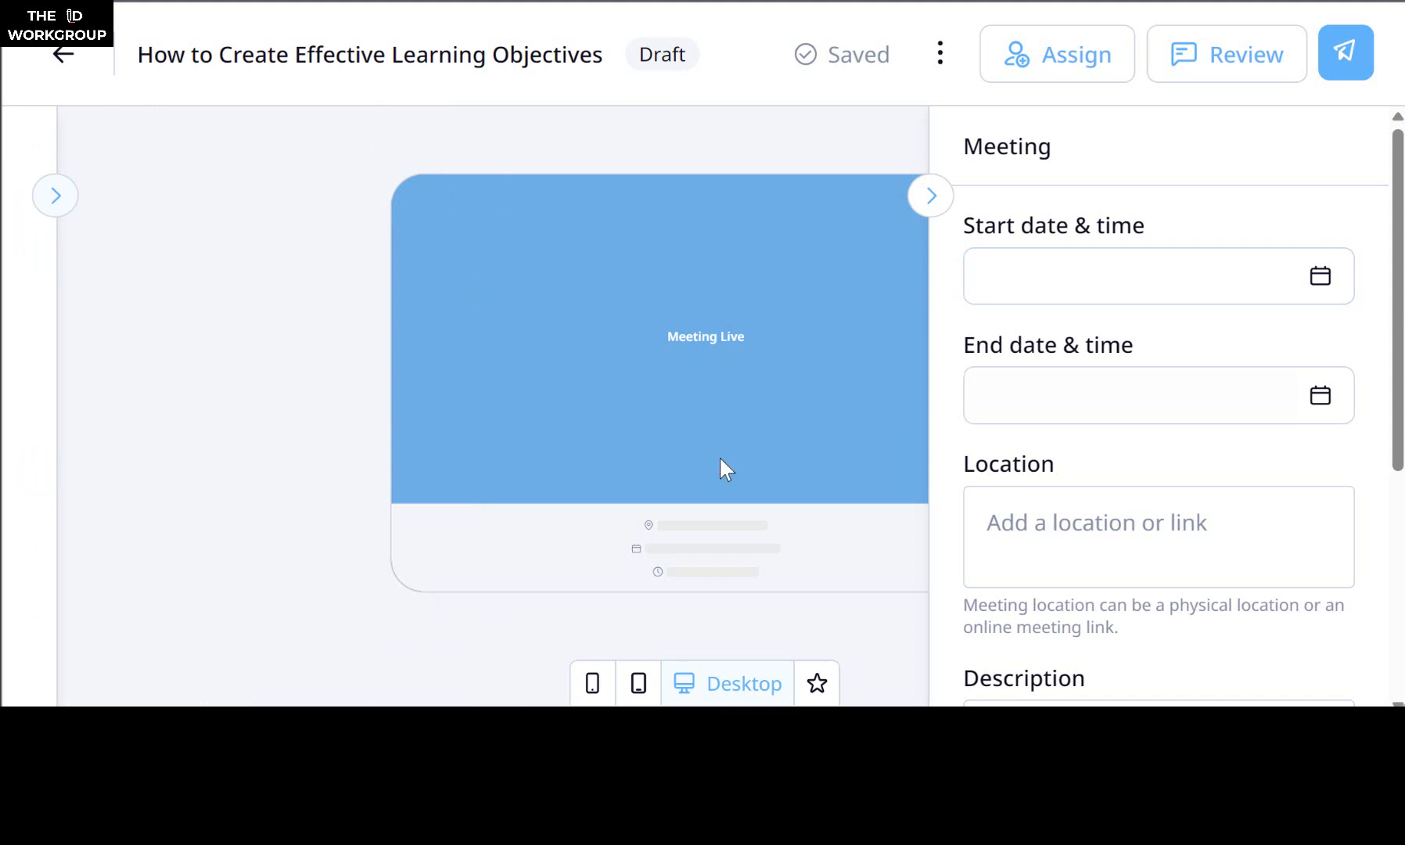
{"action": "scroll", "coordinate": [1057, 379], "scroll_direction": "down", "scroll_amount": 5}
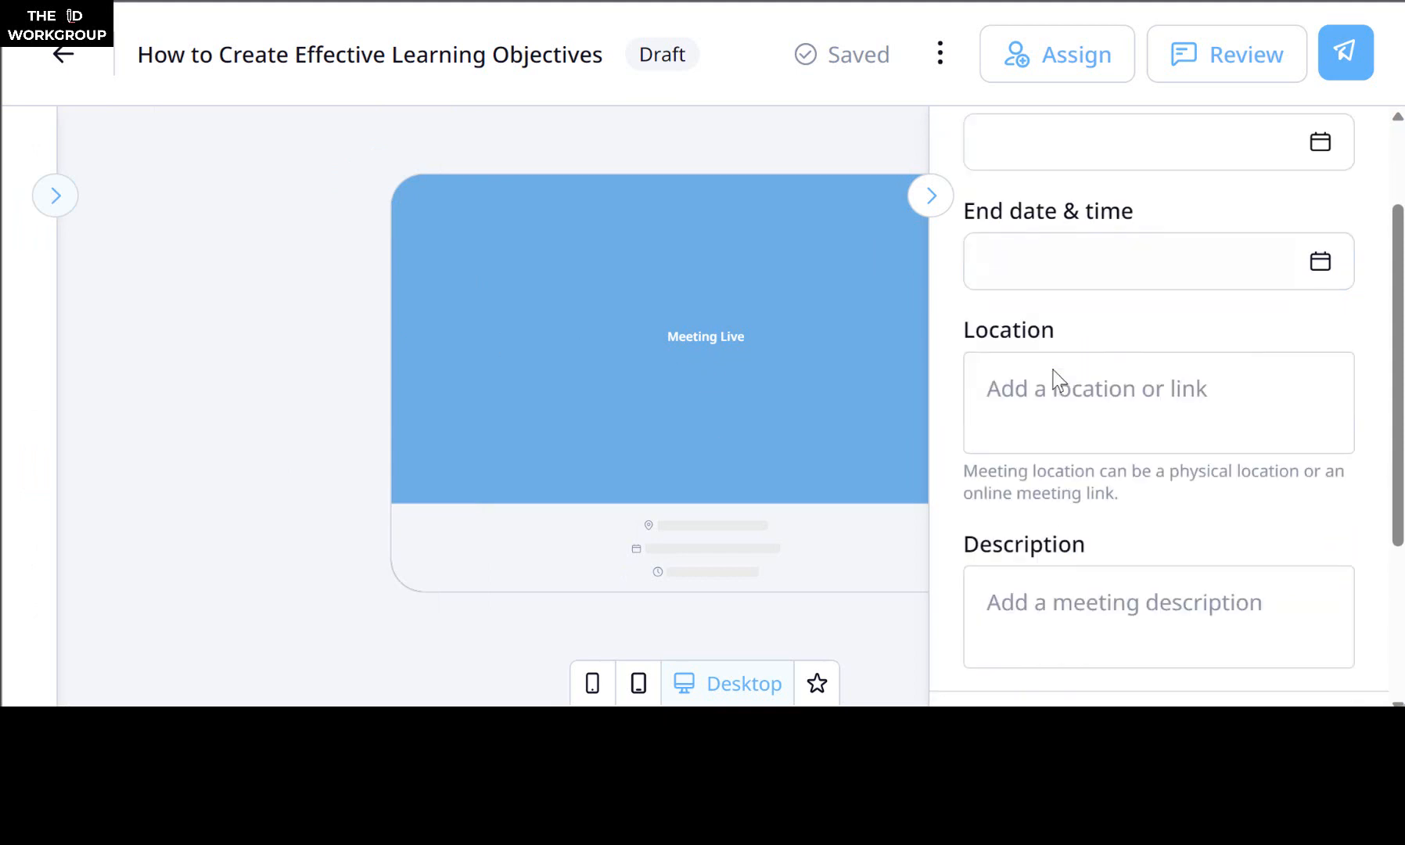
{"action": "scroll", "coordinate": [1084, 503], "scroll_direction": "up", "scroll_amount": 2}
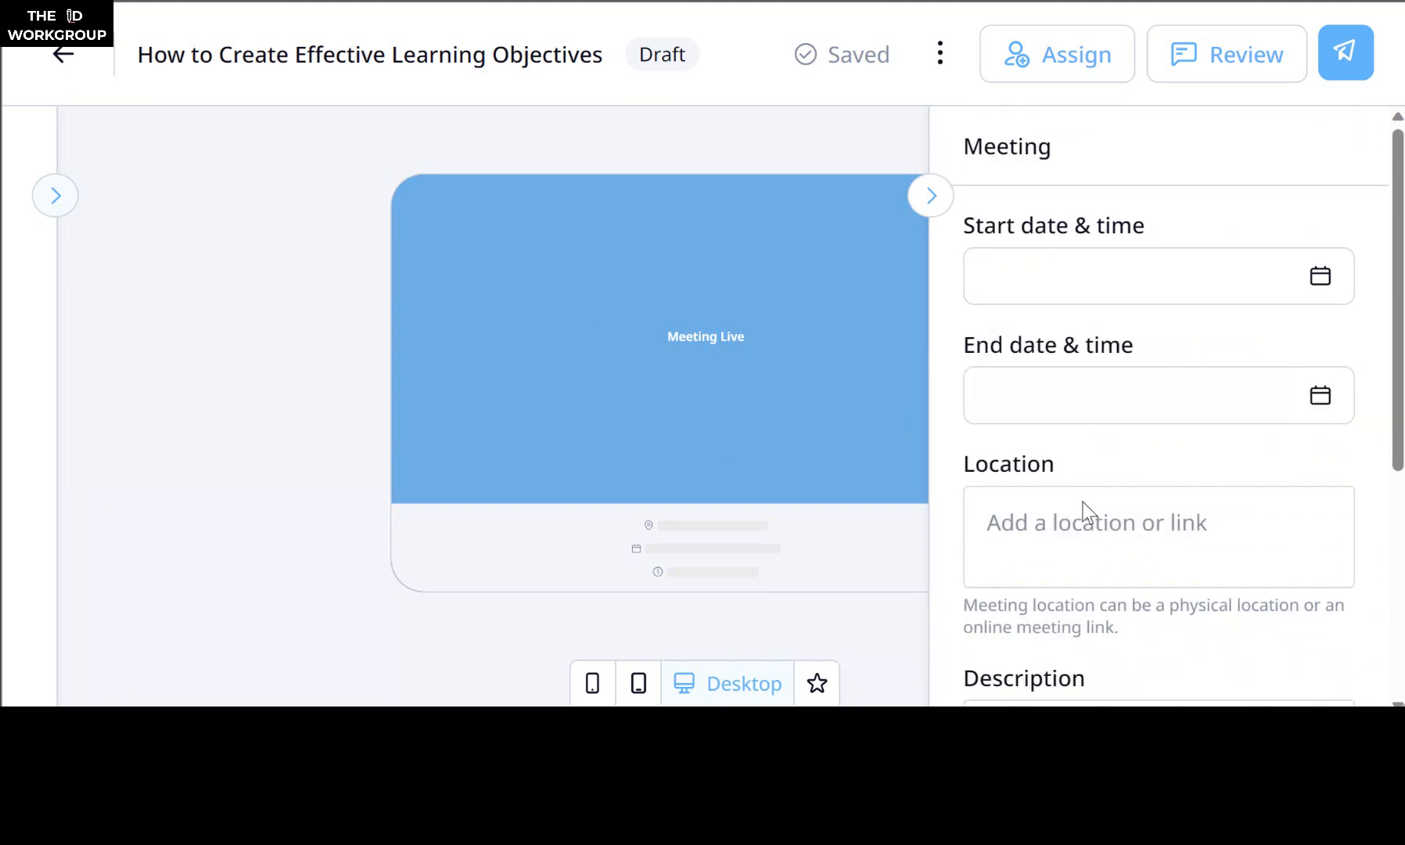
Step: Examine the Meeting Live lesson's date, location, description and recording link fields
{"action": "scroll", "coordinate": [1083, 505], "scroll_direction": "down", "scroll_amount": 5}
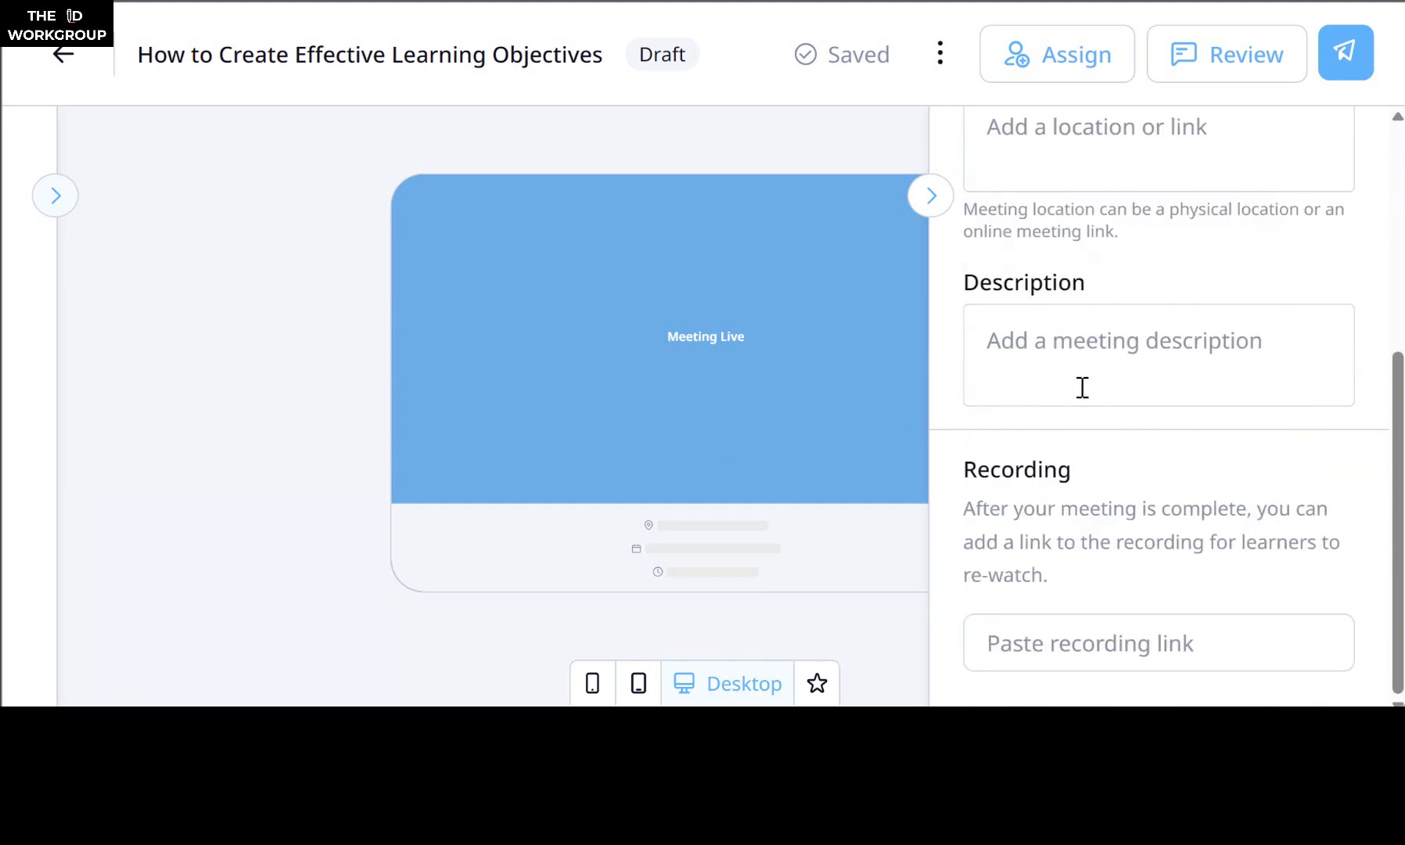
{"action": "scroll", "coordinate": [1119, 540], "scroll_direction": "up", "scroll_amount": 5}
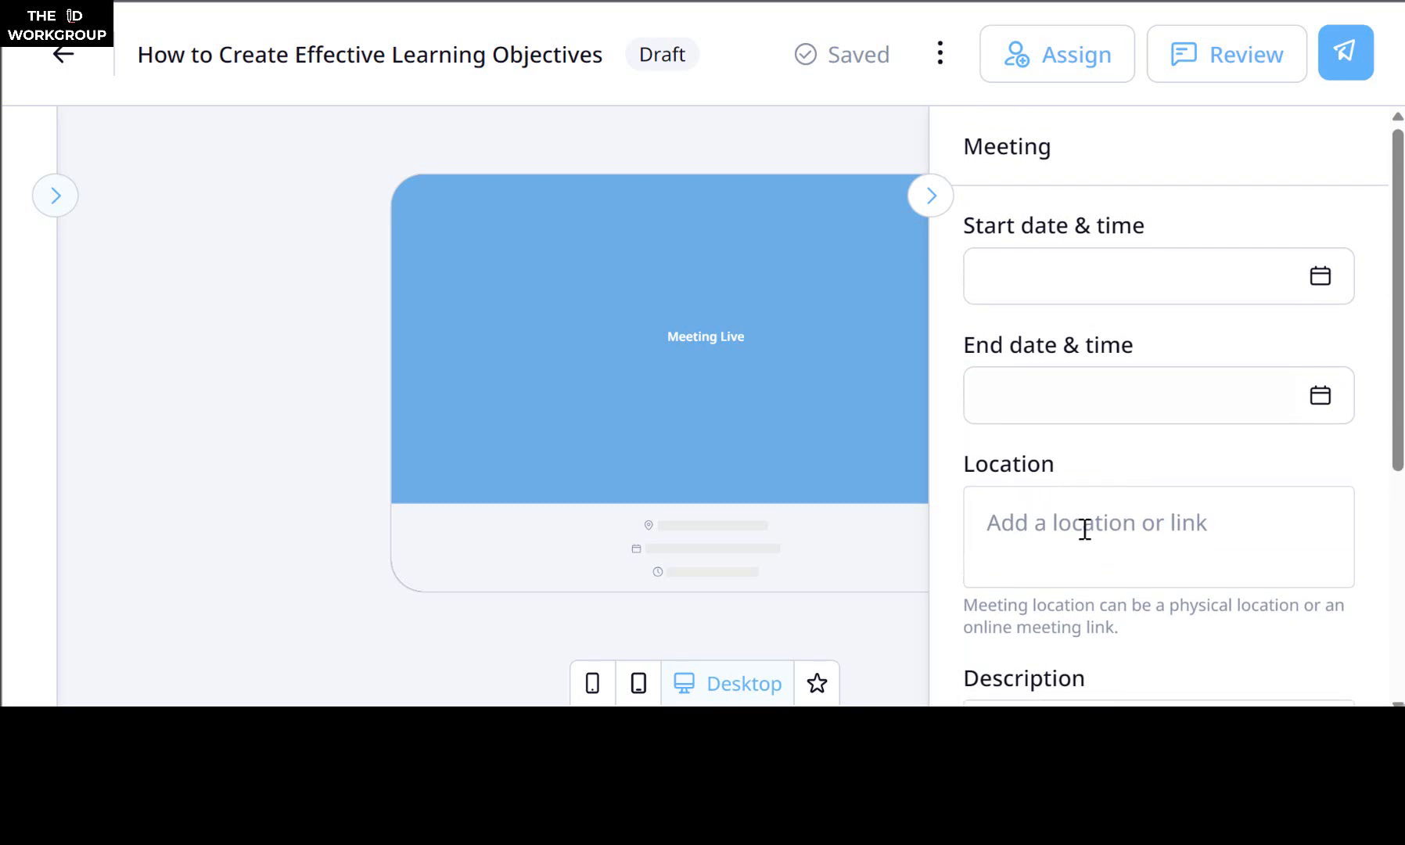
{"action": "left_click", "coordinate": [1085, 530]}
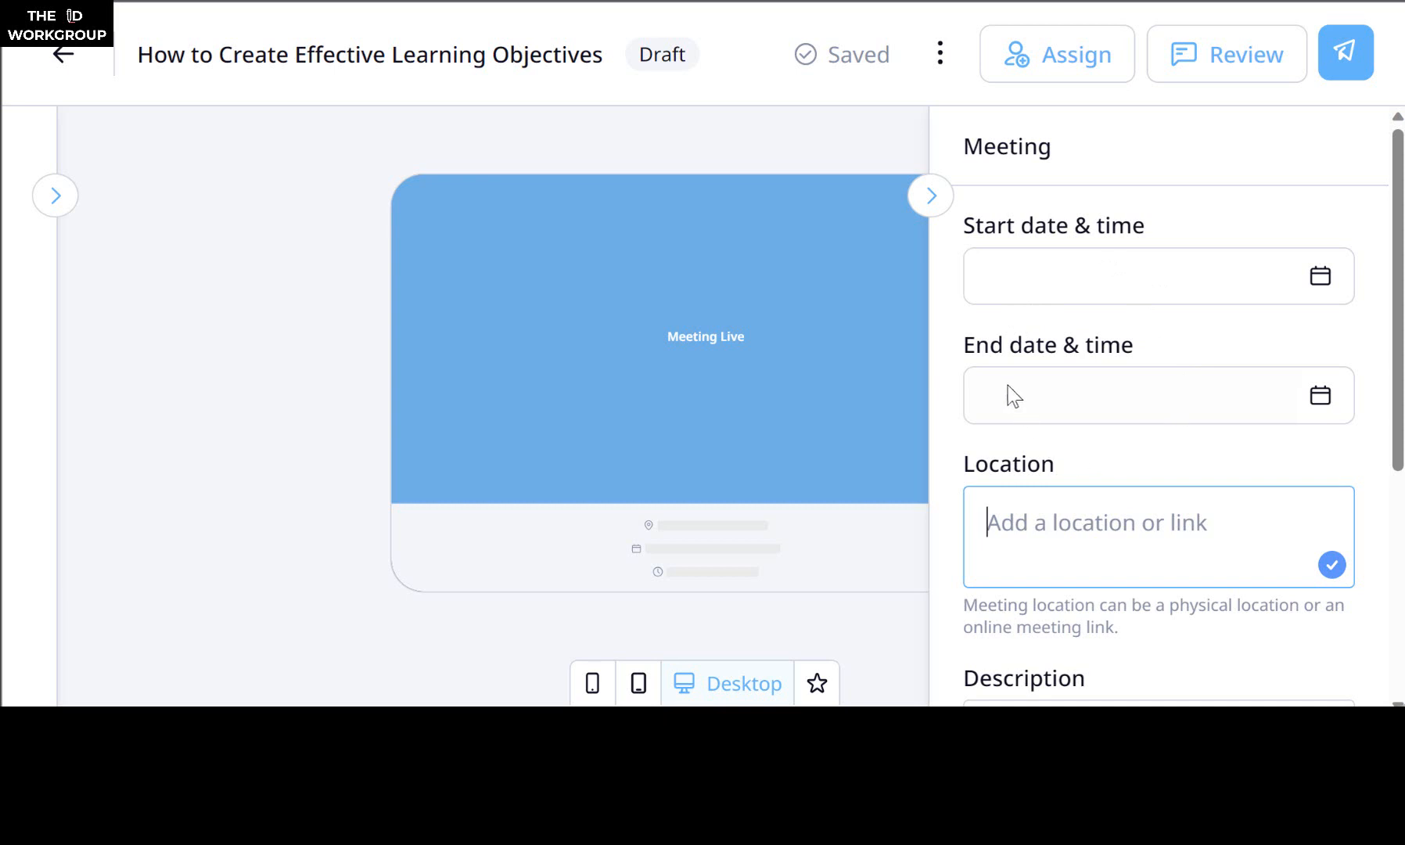
{"action": "scroll", "coordinate": [1150, 501], "scroll_direction": "down", "scroll_amount": 3}
{"action": "left_click", "coordinate": [1066, 501]}
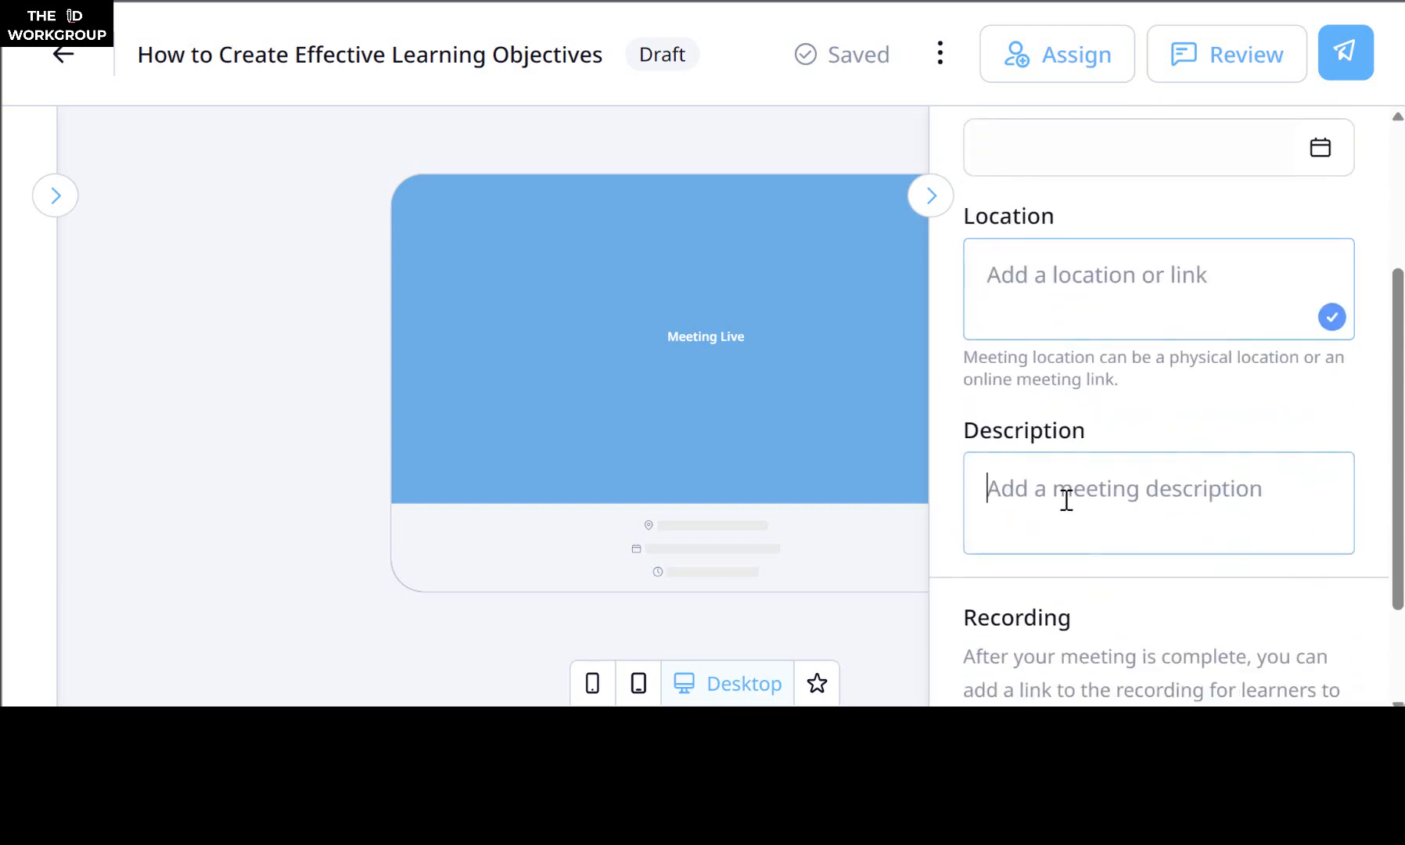
{"action": "scroll", "coordinate": [1151, 495], "scroll_direction": "down", "scroll_amount": 2}
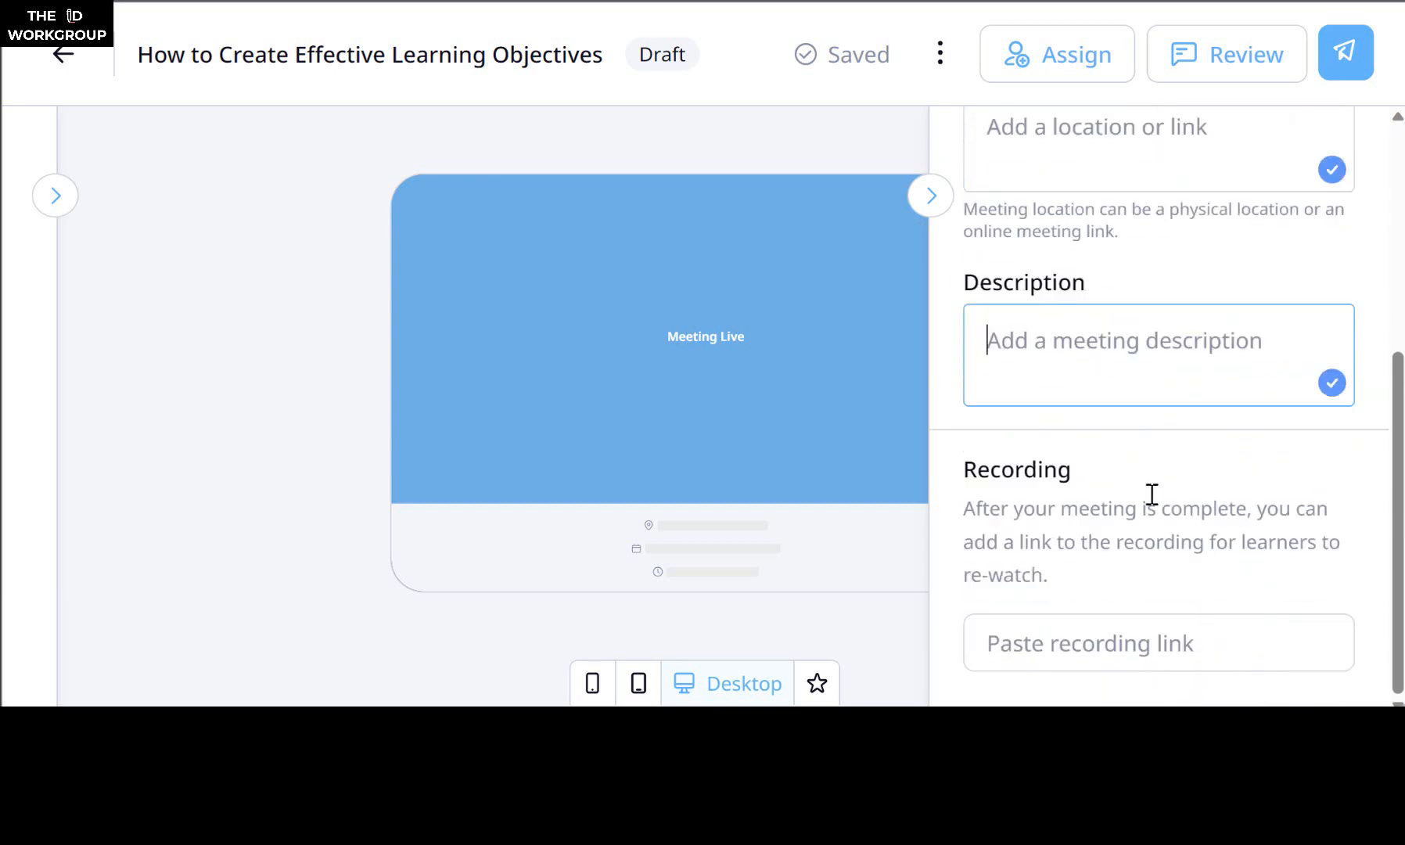
{"action": "left_click", "coordinate": [1071, 646]}
{"action": "left_click", "coordinate": [1075, 552]}
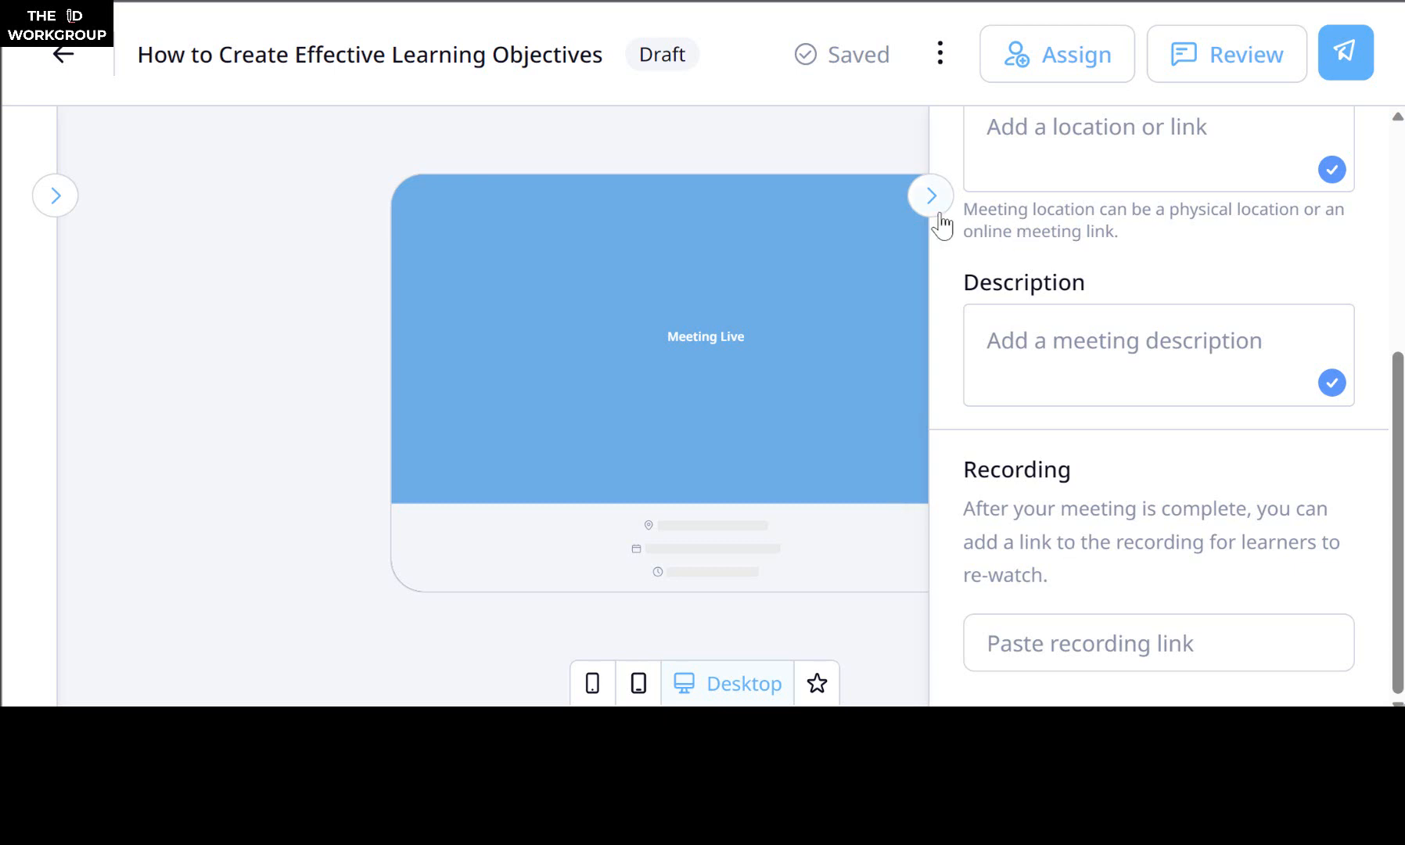
Step: Collapse the meeting settings, expand the lesson list and look through the course's lessons
{"action": "left_click", "coordinate": [931, 196]}
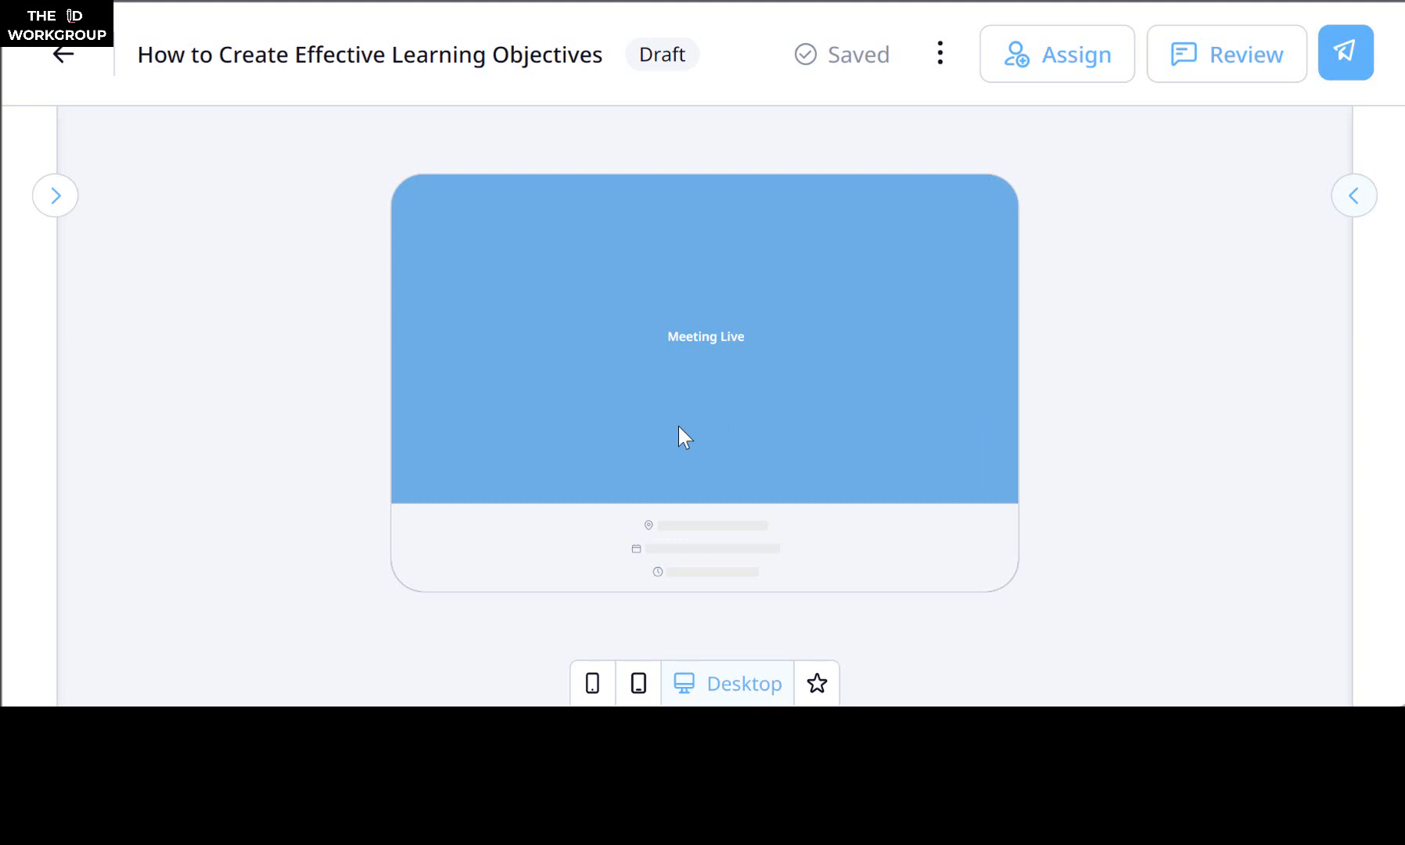
{"action": "left_click", "coordinate": [56, 197]}
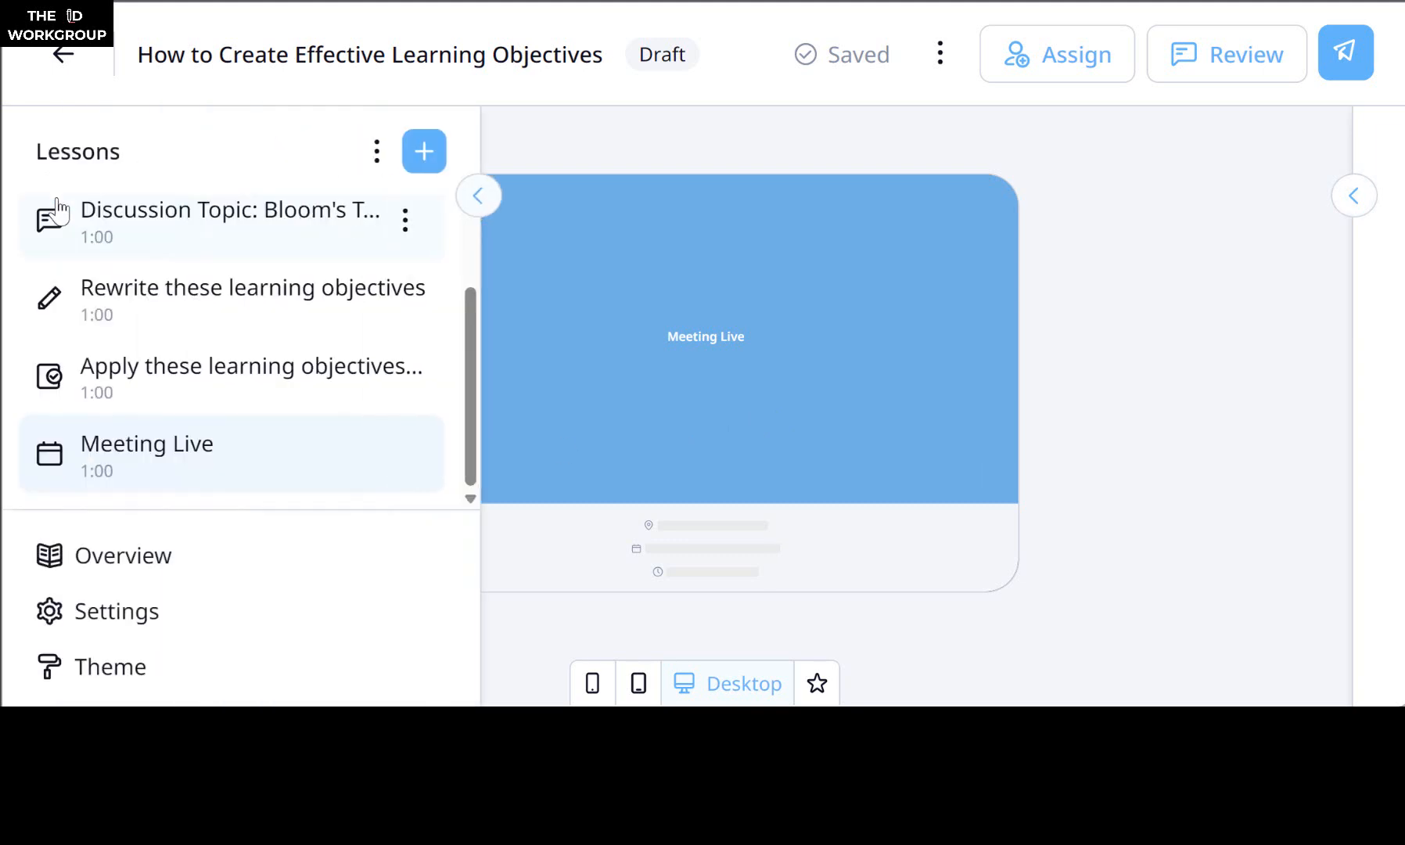
{"action": "scroll", "coordinate": [258, 313], "scroll_direction": "up", "scroll_amount": 1}
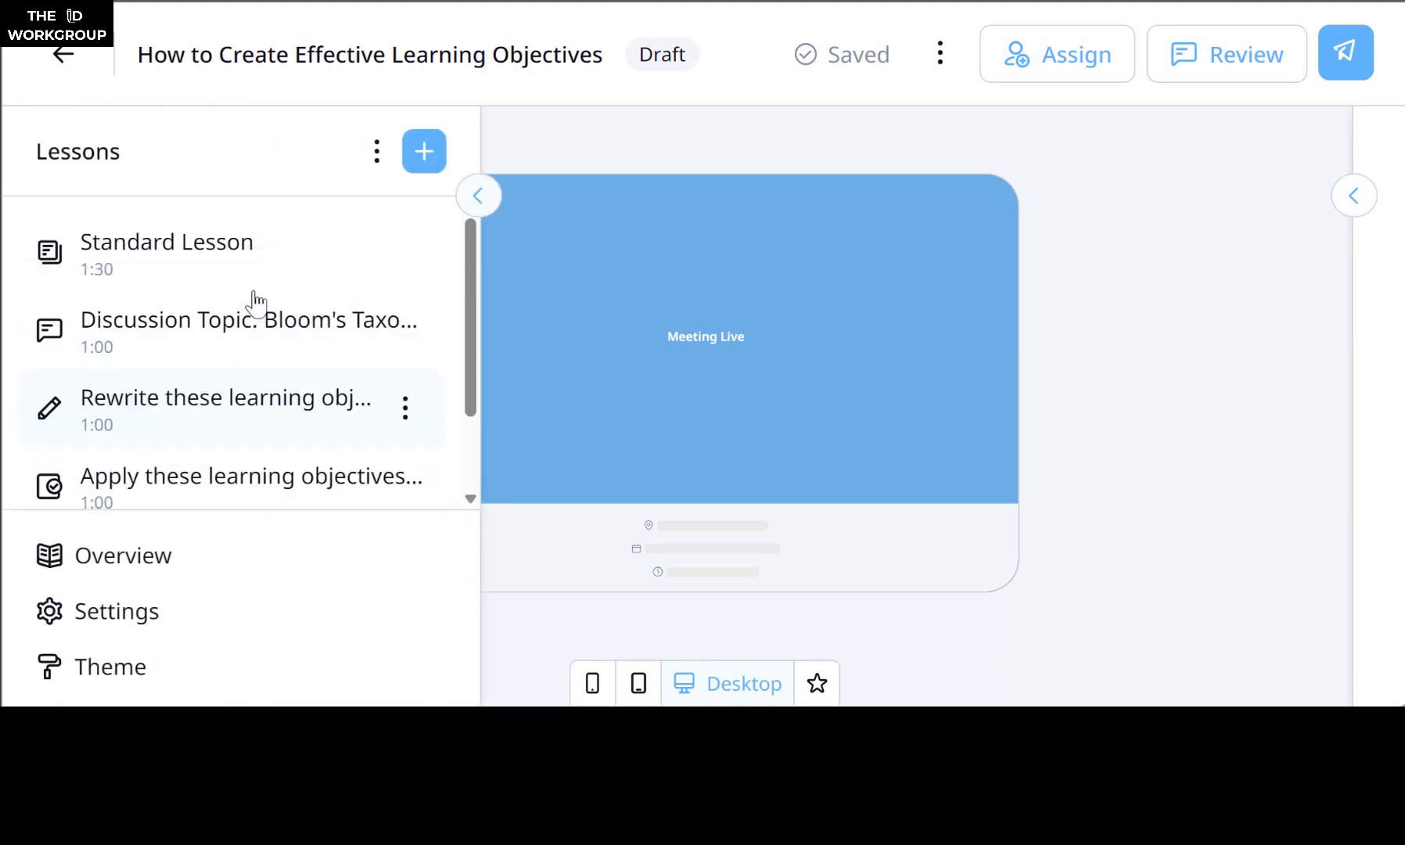
{"action": "scroll", "coordinate": [235, 400], "scroll_direction": "down", "scroll_amount": 1}
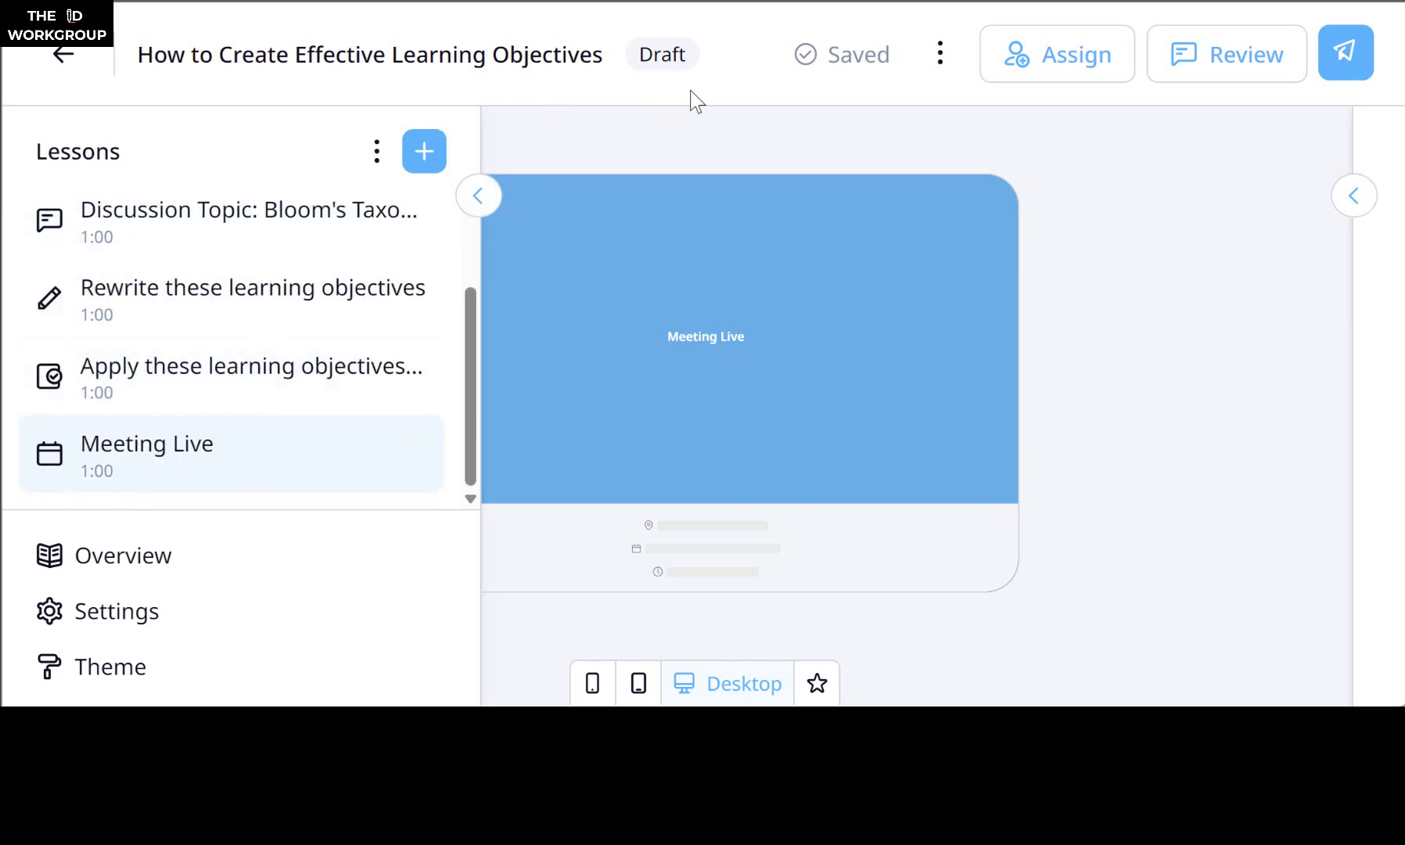
Step: Start a new AI lesson and enter the prompt "Can you create a lesson on Bloom's Taxonomy"
{"action": "left_click", "coordinate": [423, 153]}
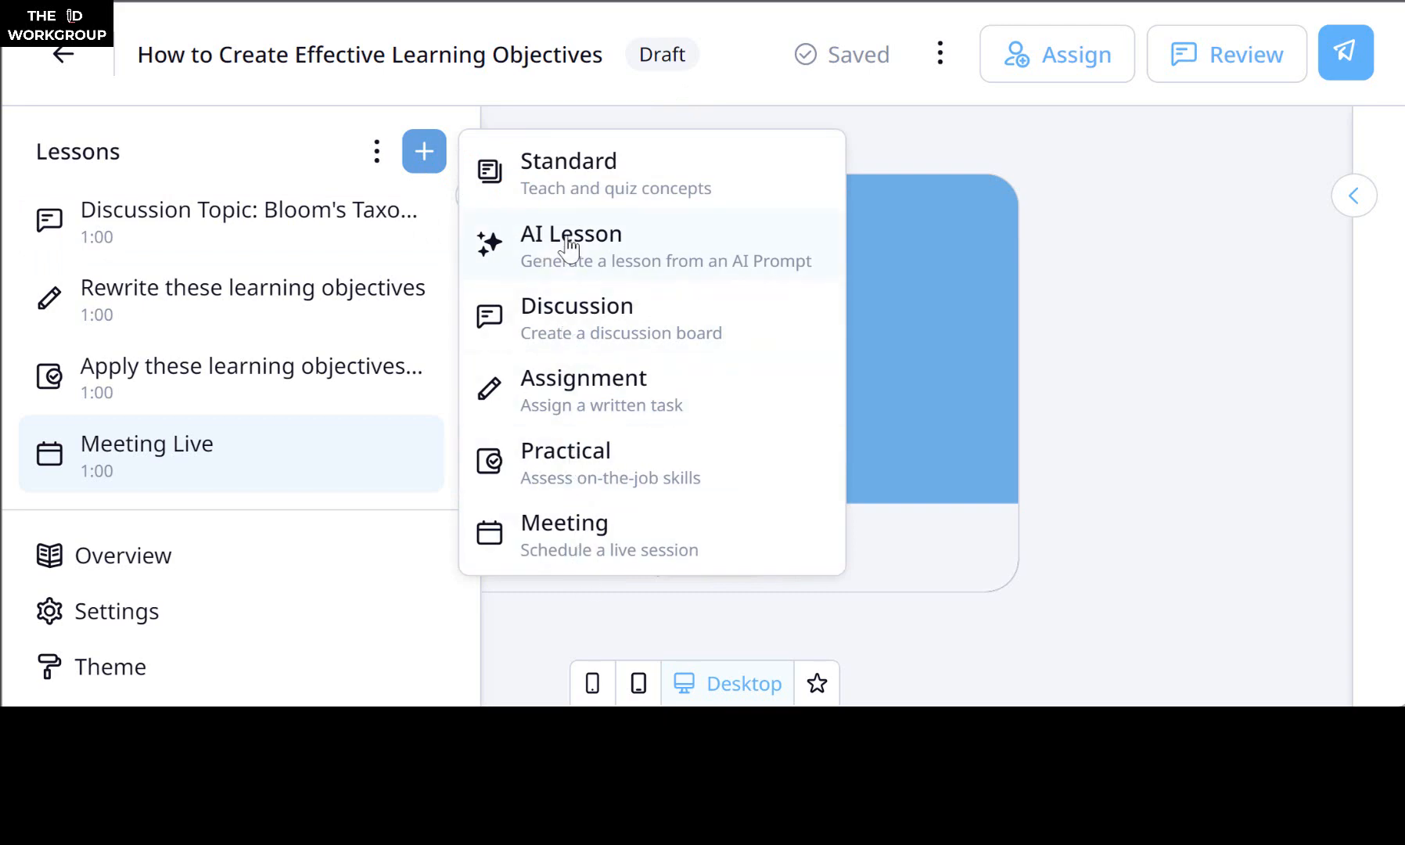
{"action": "left_click", "coordinate": [545, 258]}
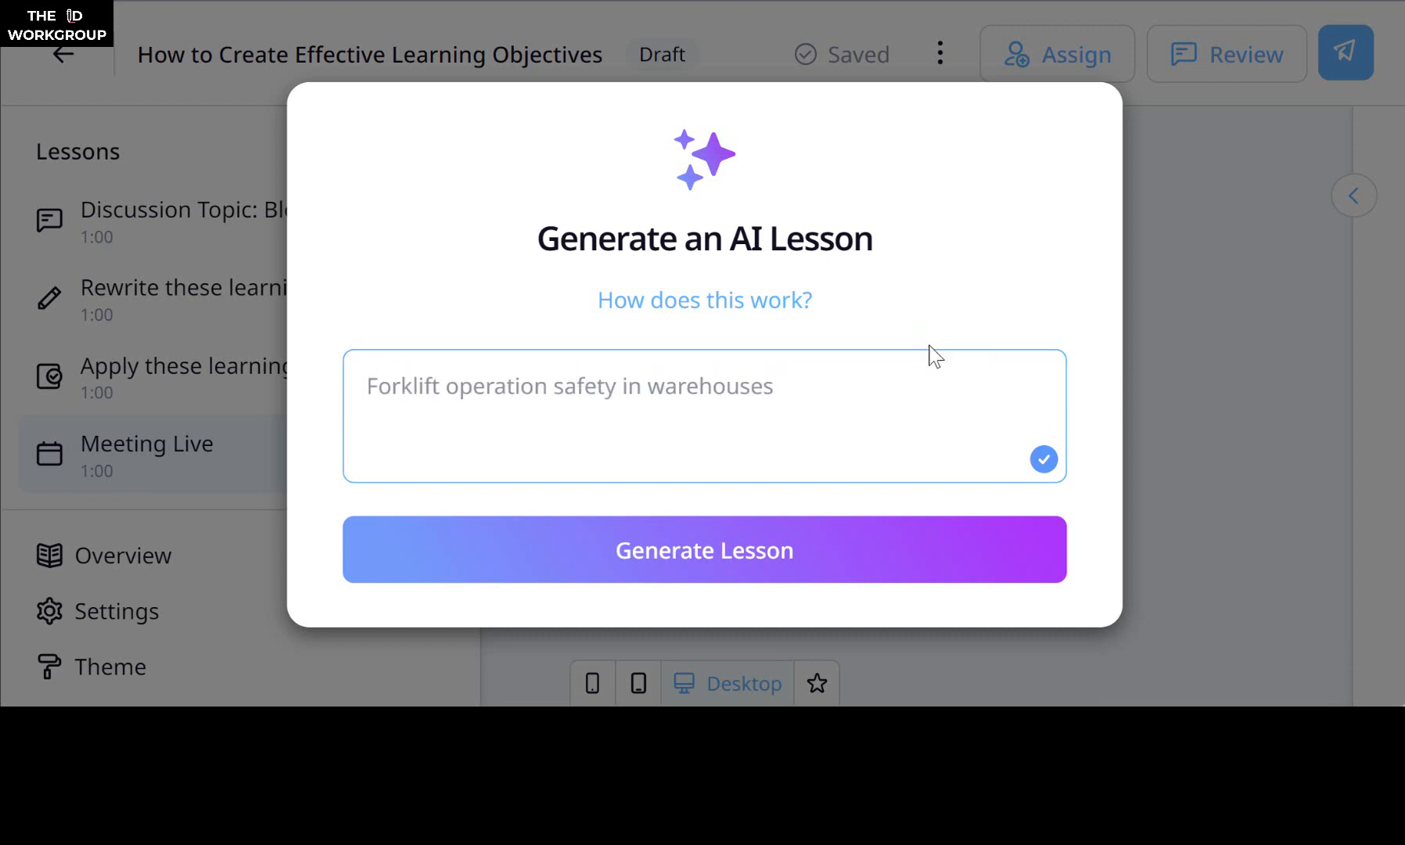
{"action": "type", "text": "Bloom"}
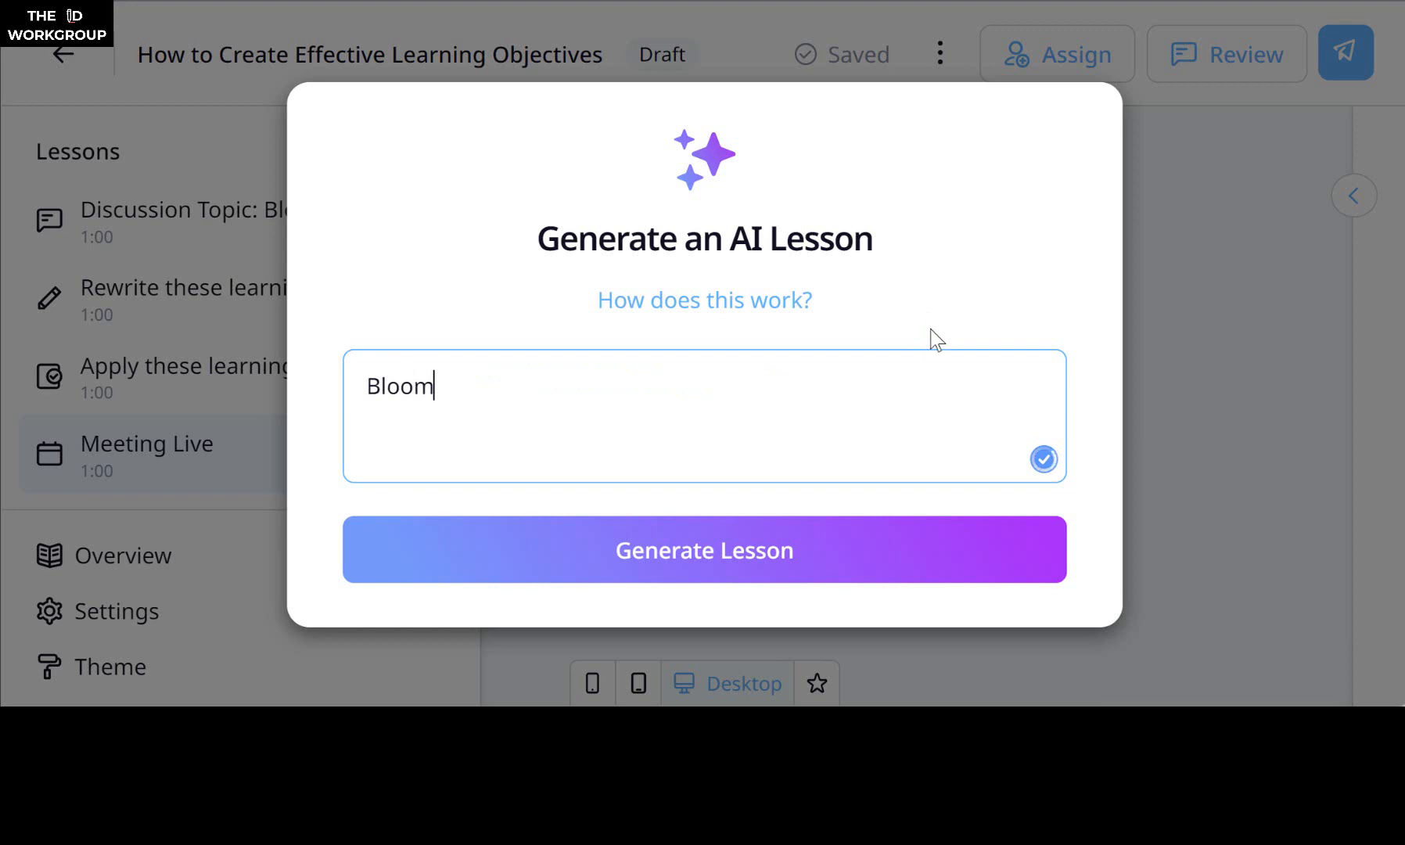
{"action": "type", "text": "'s Taxonomy"}
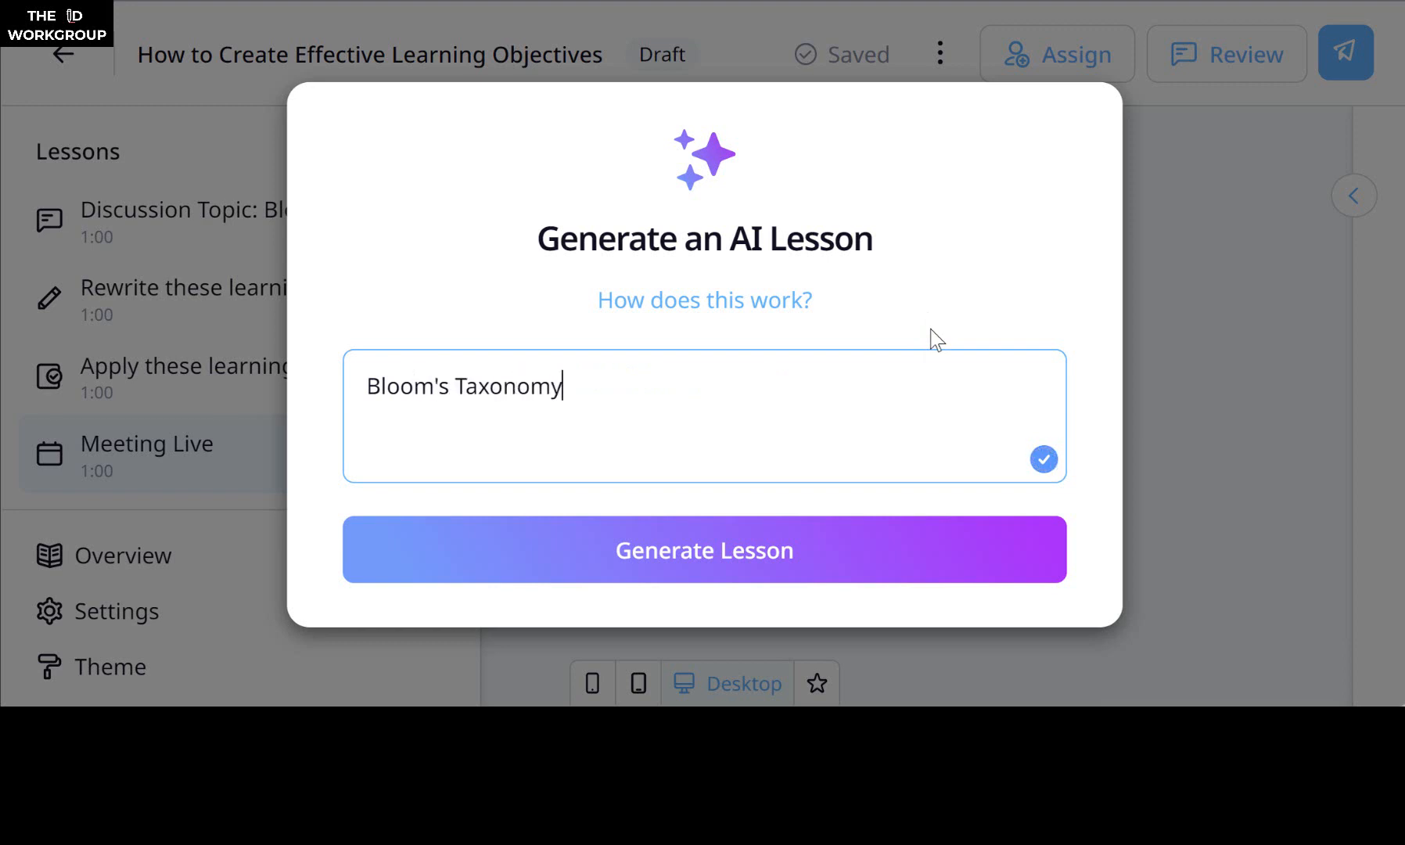
{"action": "key", "text": "Left"}
{"action": "key", "text": "Left"}
{"action": "key", "text": "Left"}
{"action": "key", "text": "Left"}
{"action": "key", "text": "Left"}
{"action": "key", "text": "Left"}
{"action": "key", "text": "Left"}
{"action": "key", "text": "Left"}
{"action": "key", "text": "Left"}
{"action": "key", "text": "Left"}
{"action": "key", "text": "Left"}
{"action": "key", "text": "Left"}
{"action": "key", "text": "Left"}
{"action": "key", "text": "Left"}
{"action": "key", "text": "Left"}
{"action": "key", "text": "Left"}
{"action": "type", "text": "Can you"}
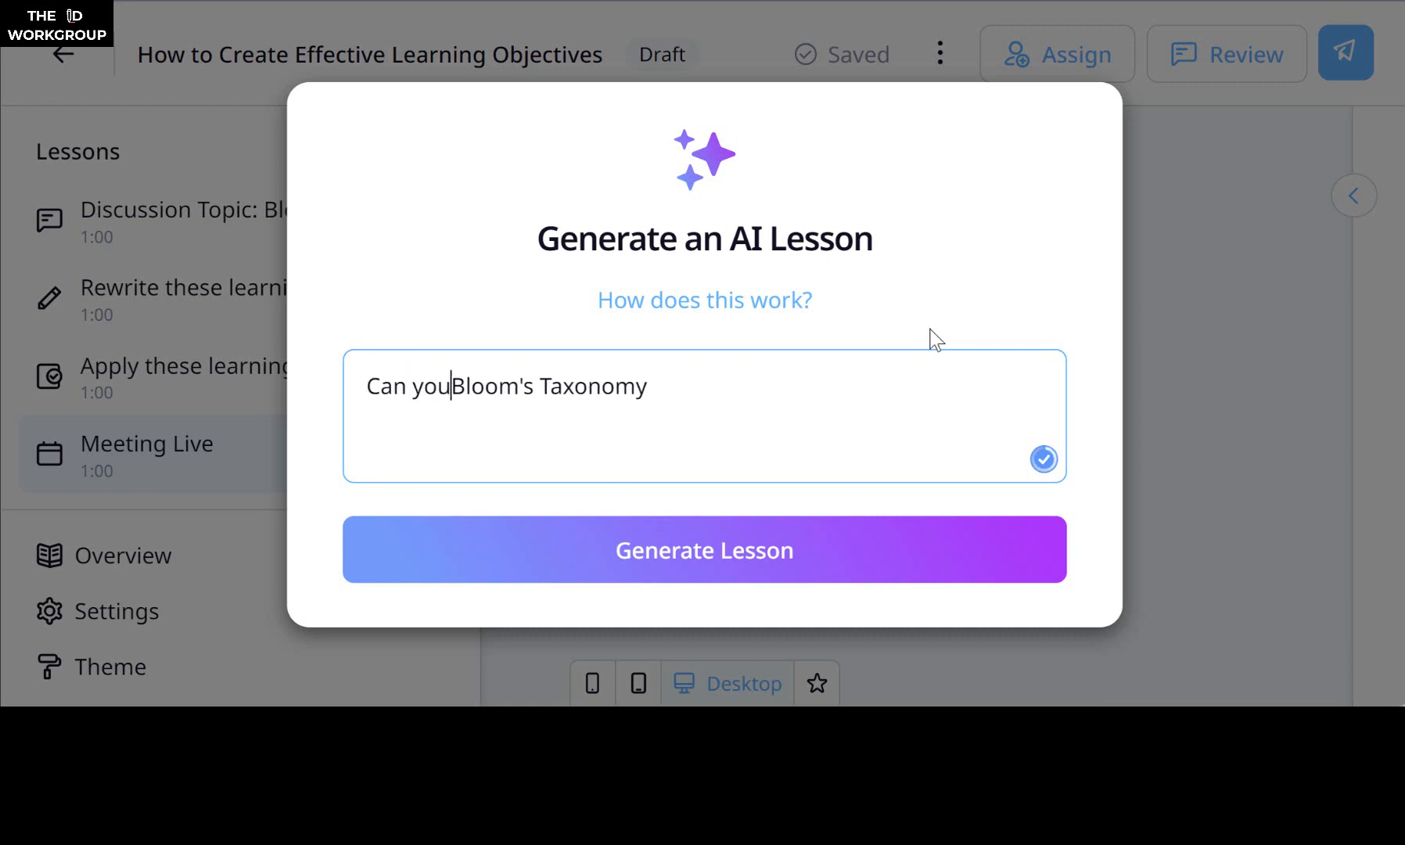
{"action": "type", "text": " create a "}
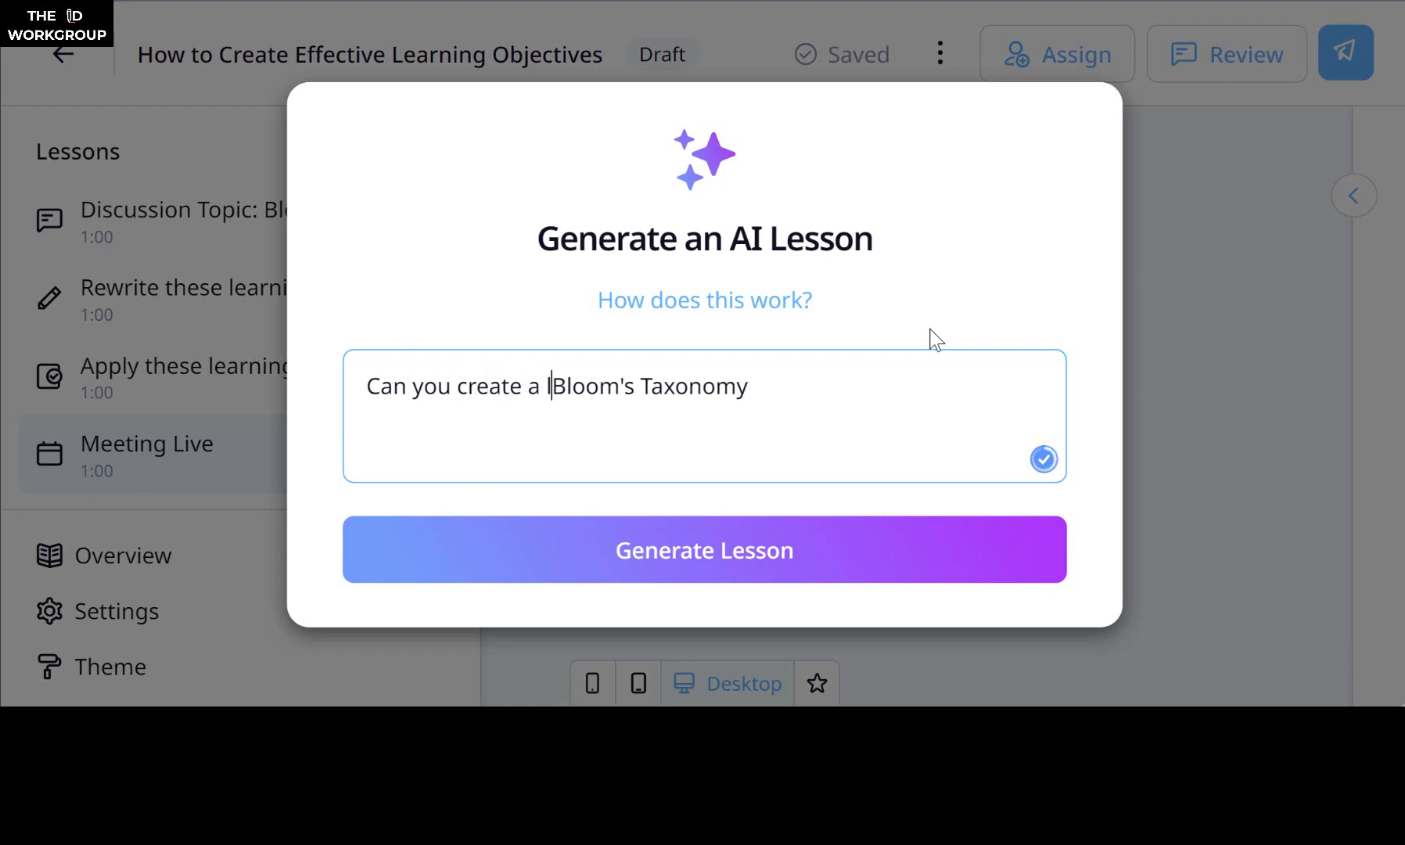
{"action": "type", "text": "lesson on"}
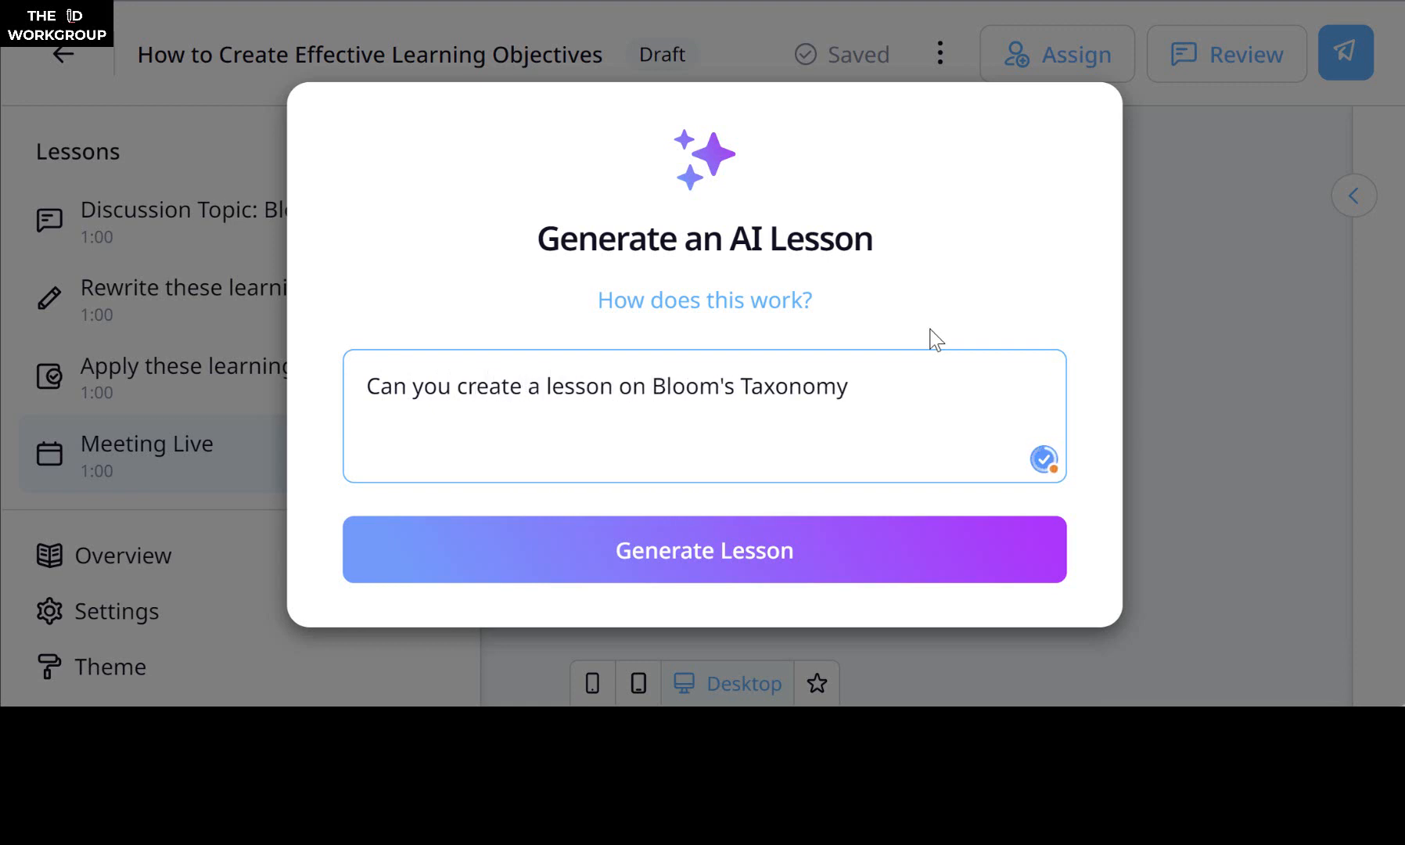
Step: Extend the AI lesson prompt with "using interactive quizzes to assess knowledge?" and generate the lesson
{"action": "left_click", "coordinate": [921, 368]}
{"action": "type", "text": "using"}
{"action": "type", "text": "interactive quize"}
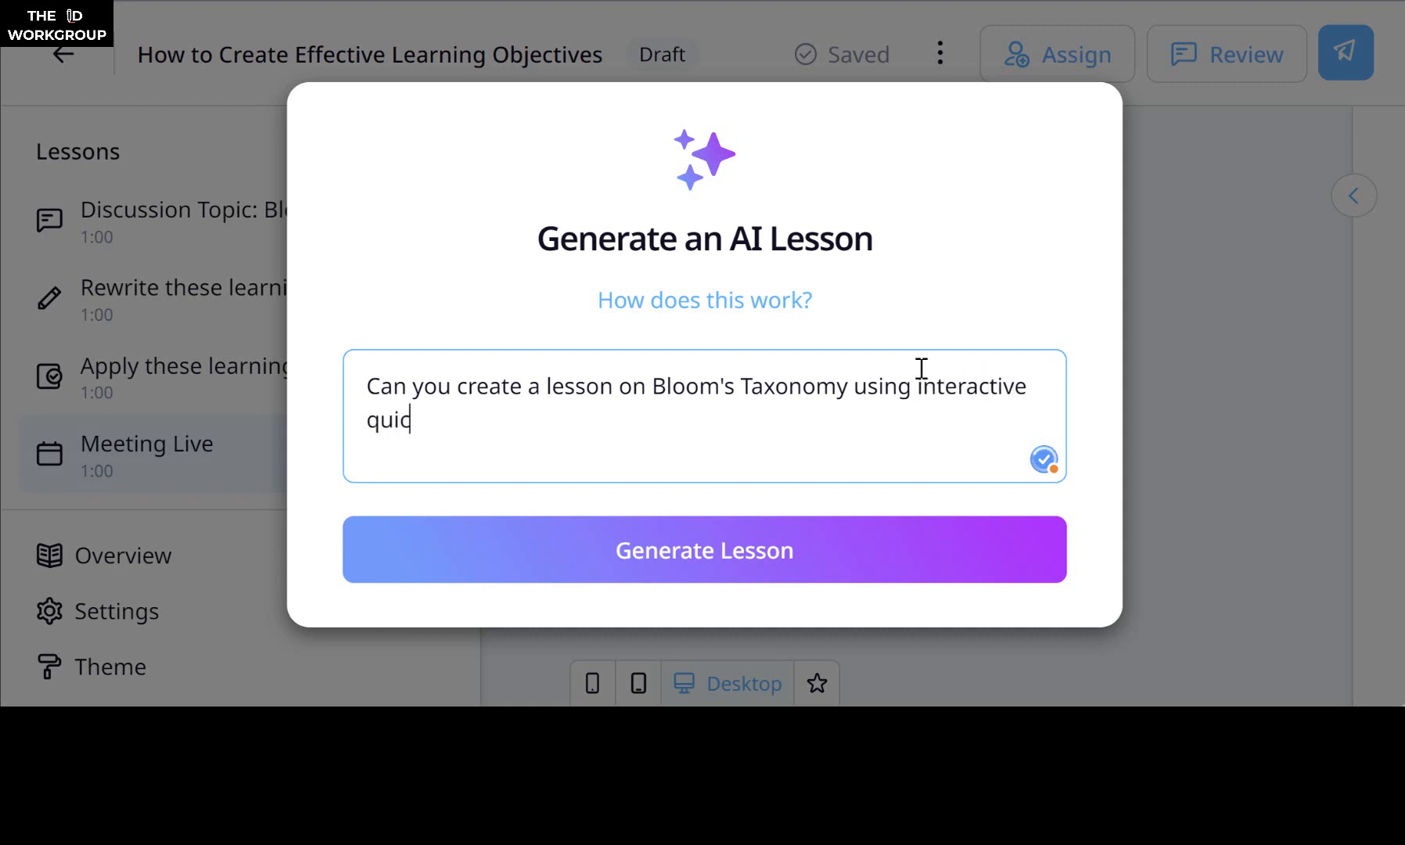
{"action": "type", "text": "zes to assess "}
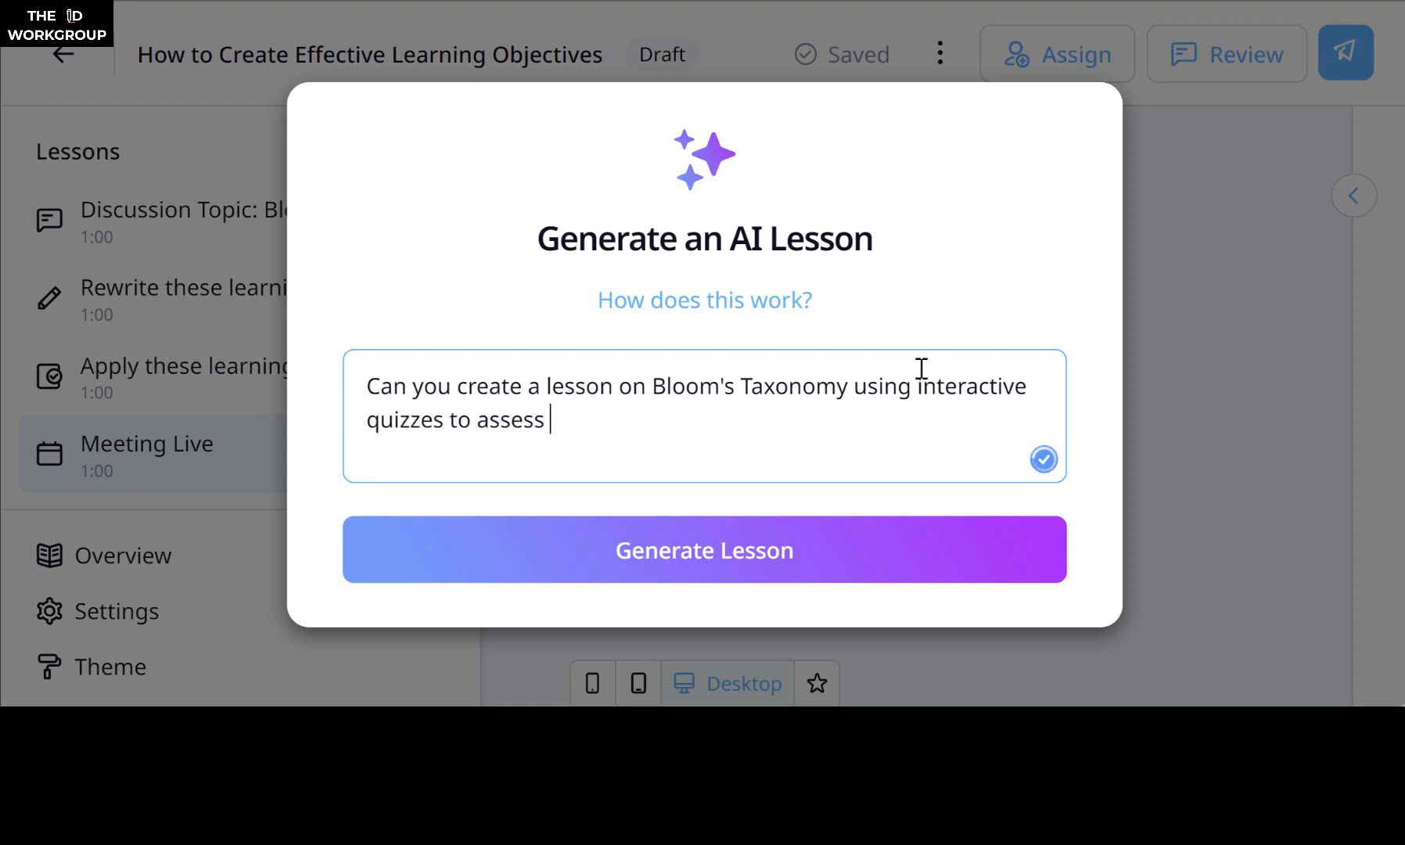
{"action": "type", "text": "knowled"}
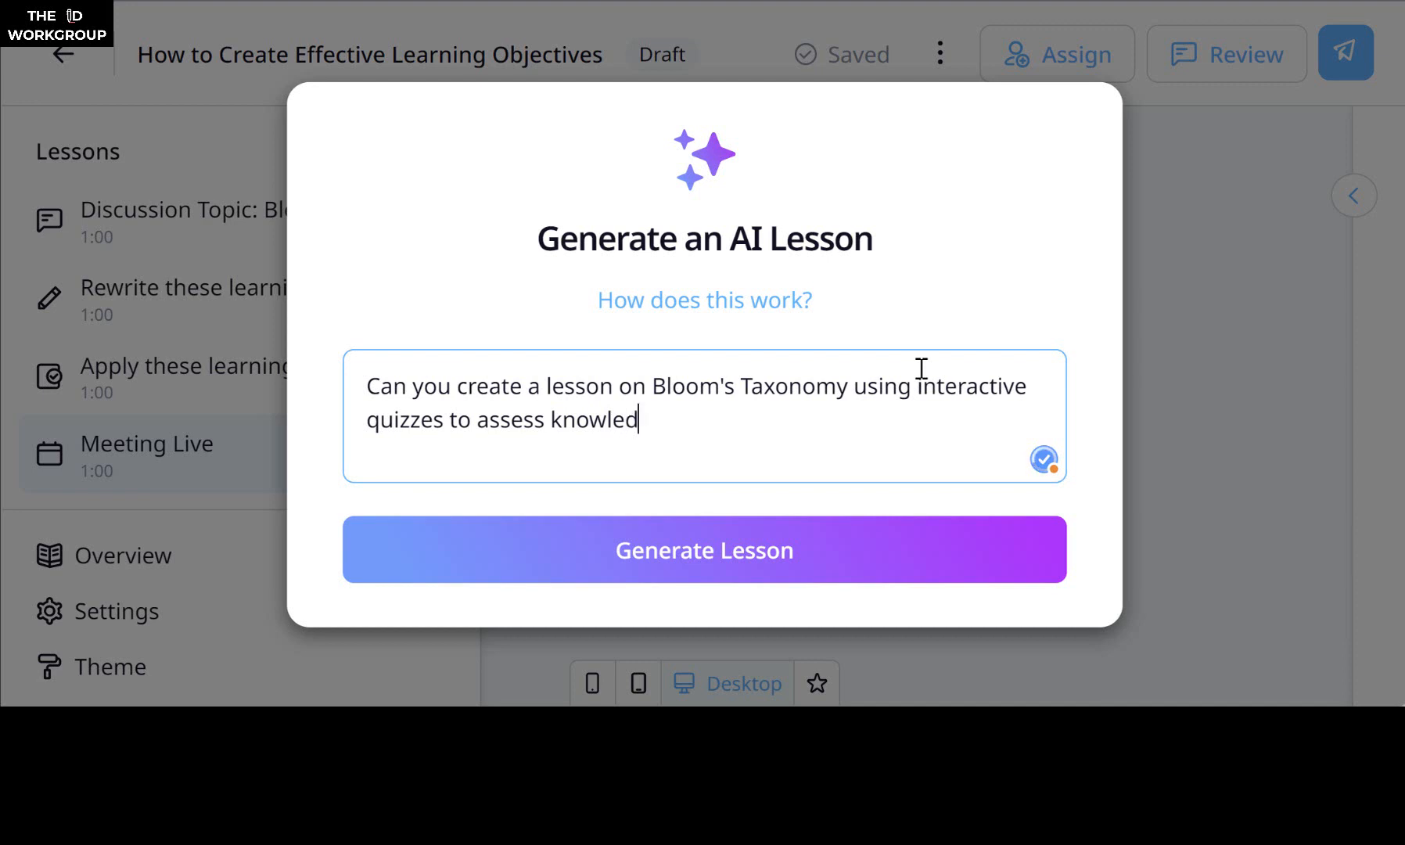
{"action": "key", "text": "BackSpace"}
{"action": "type", "text": "g"}
{"action": "key", "text": "BackSpace"}
{"action": "type", "text": "dge."}
{"action": "key", "text": "Return"}
{"action": "left_click", "coordinate": [796, 420]}
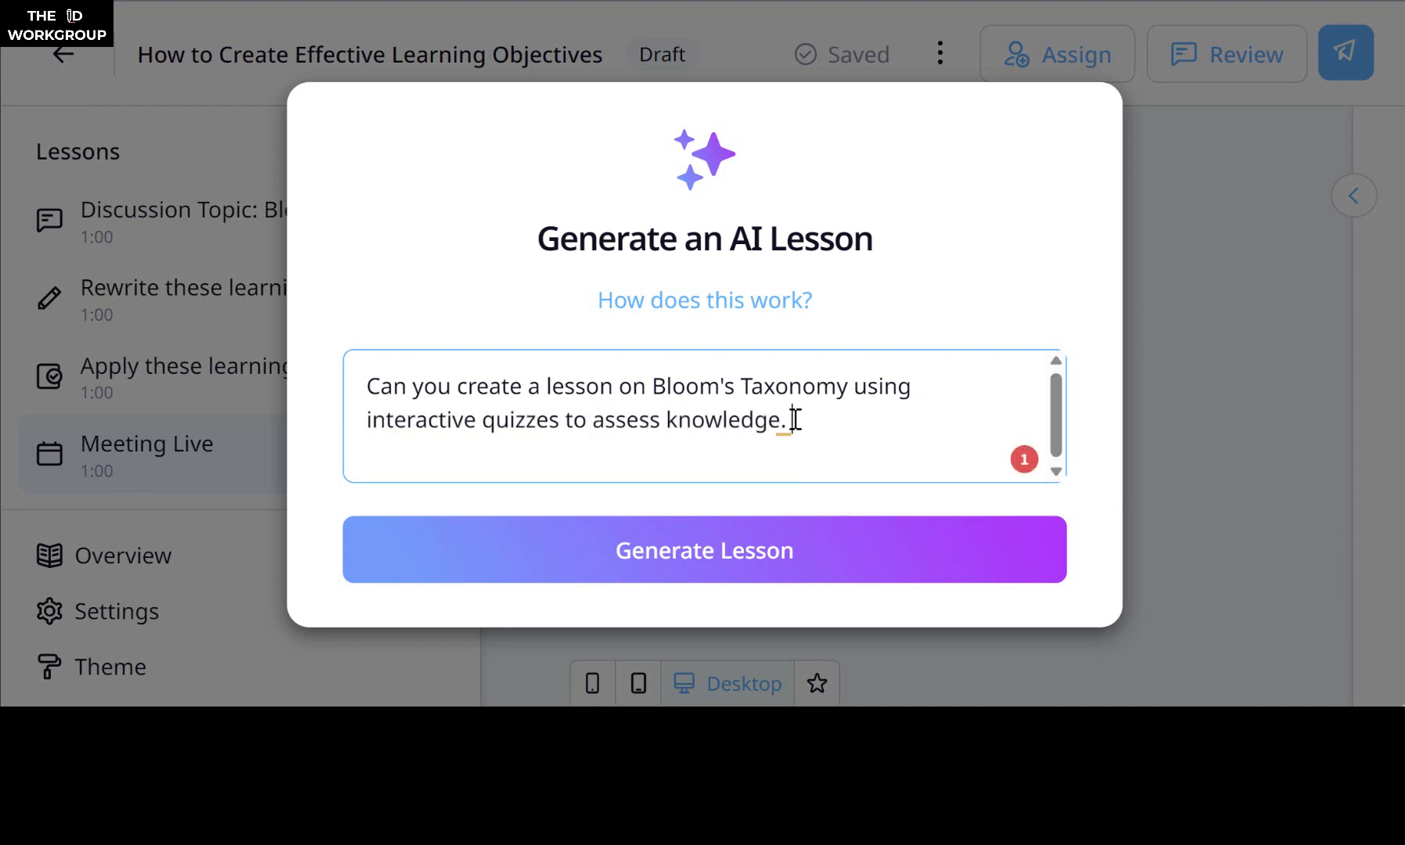
{"action": "key", "text": "BackSpace"}
{"action": "key", "text": "BackSpace"}
{"action": "type", "text": "?"}
{"action": "left_click", "coordinate": [788, 546]}
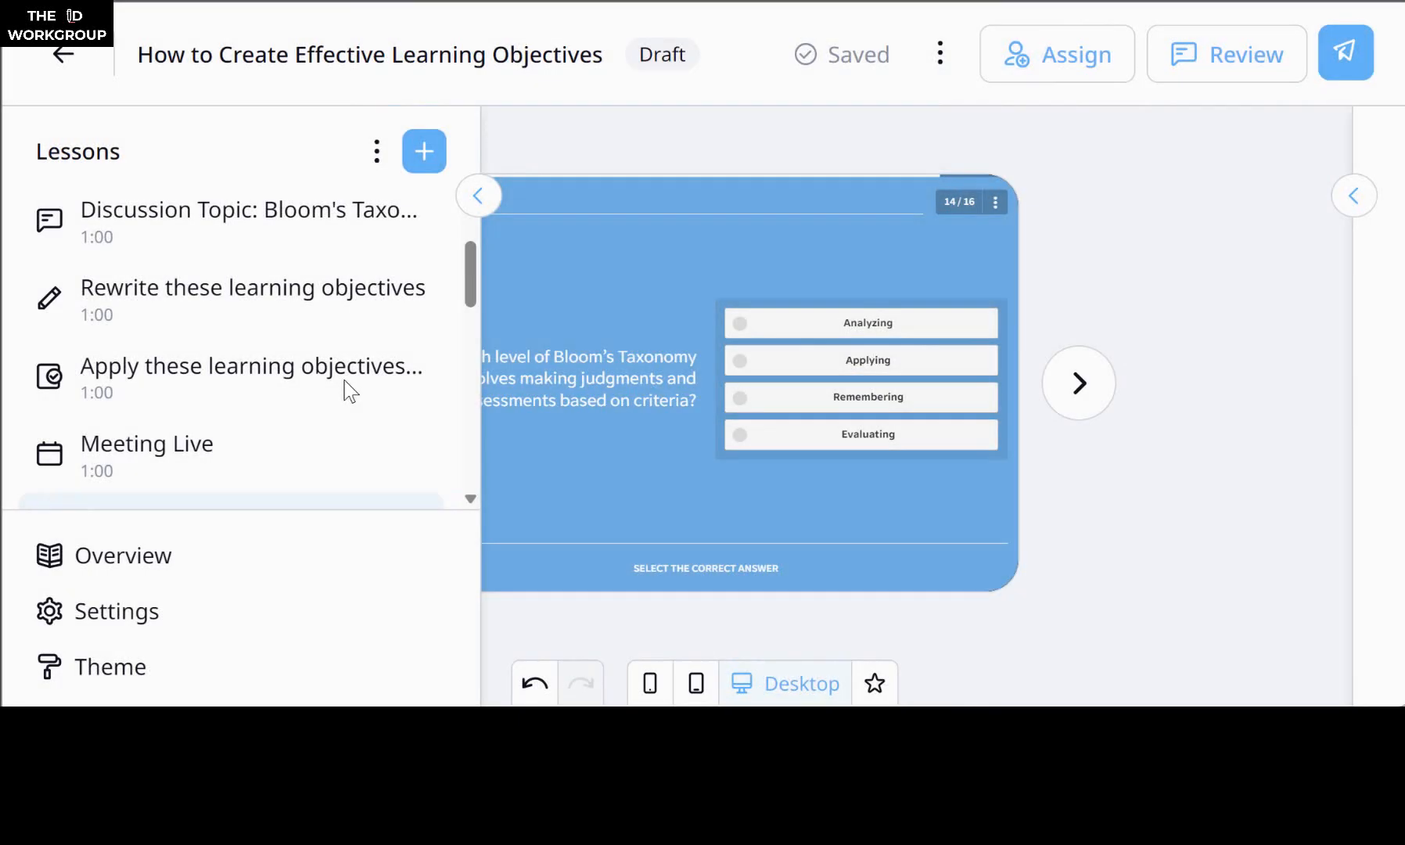
Step: Look through the list of slides in the generated "Understanding and Assessing Knowledge" lesson
{"action": "left_click", "coordinate": [345, 379]}
{"action": "scroll", "coordinate": [342, 409], "scroll_direction": "down", "scroll_amount": 8}
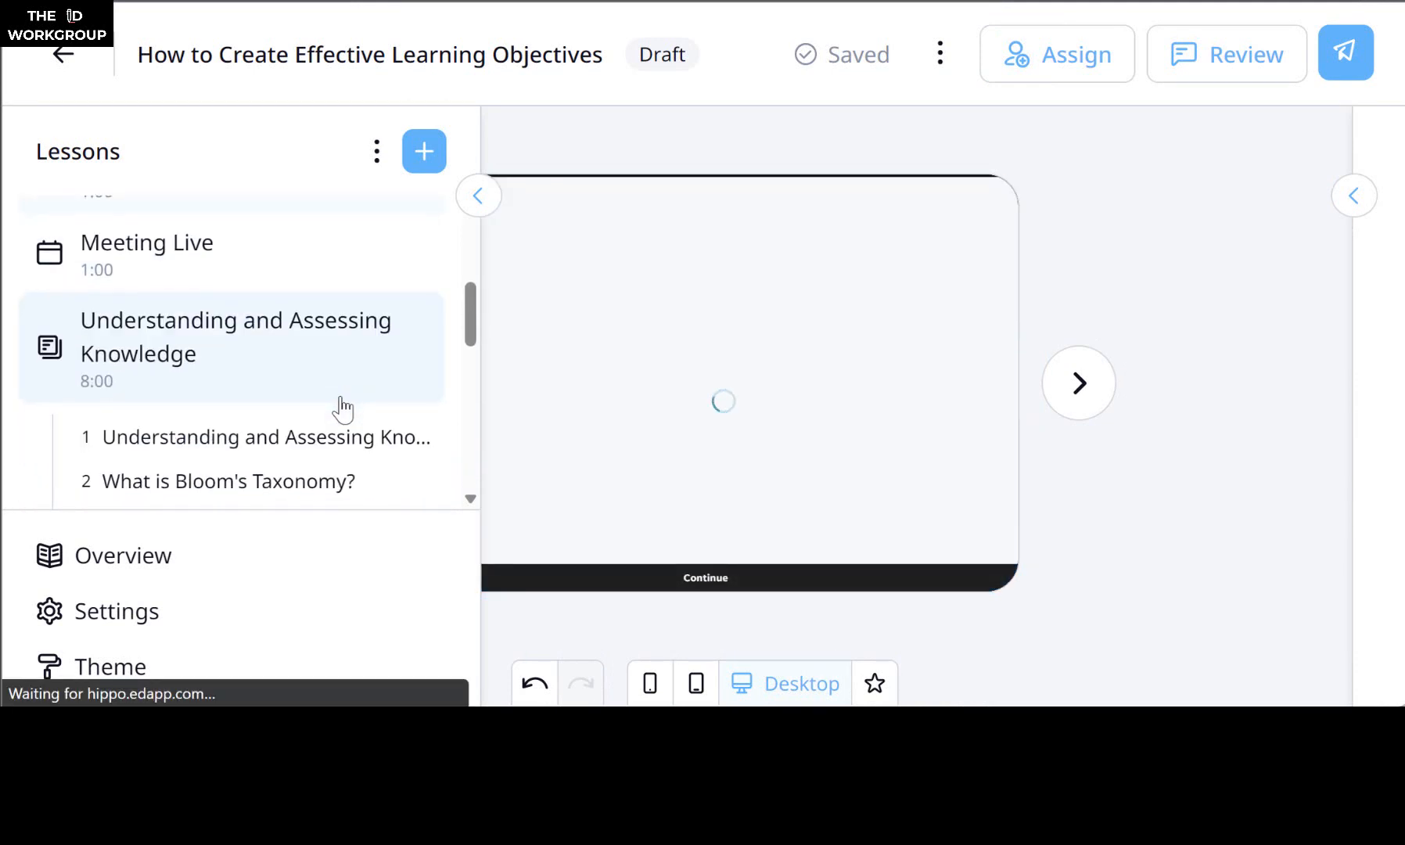
{"action": "scroll", "coordinate": [294, 339], "scroll_direction": "down", "scroll_amount": 3}
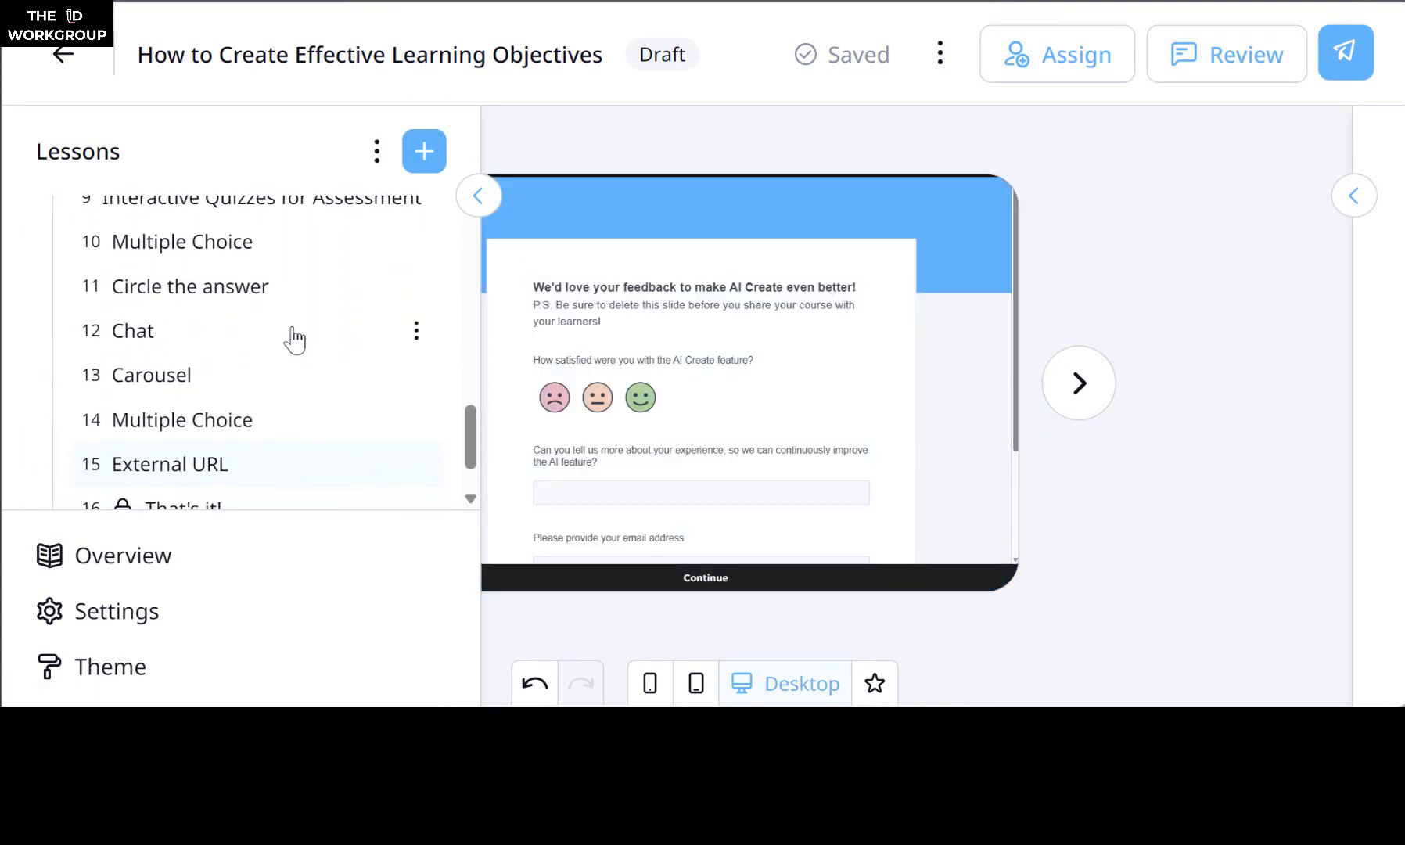
{"action": "scroll", "coordinate": [295, 339], "scroll_direction": "up", "scroll_amount": 8}
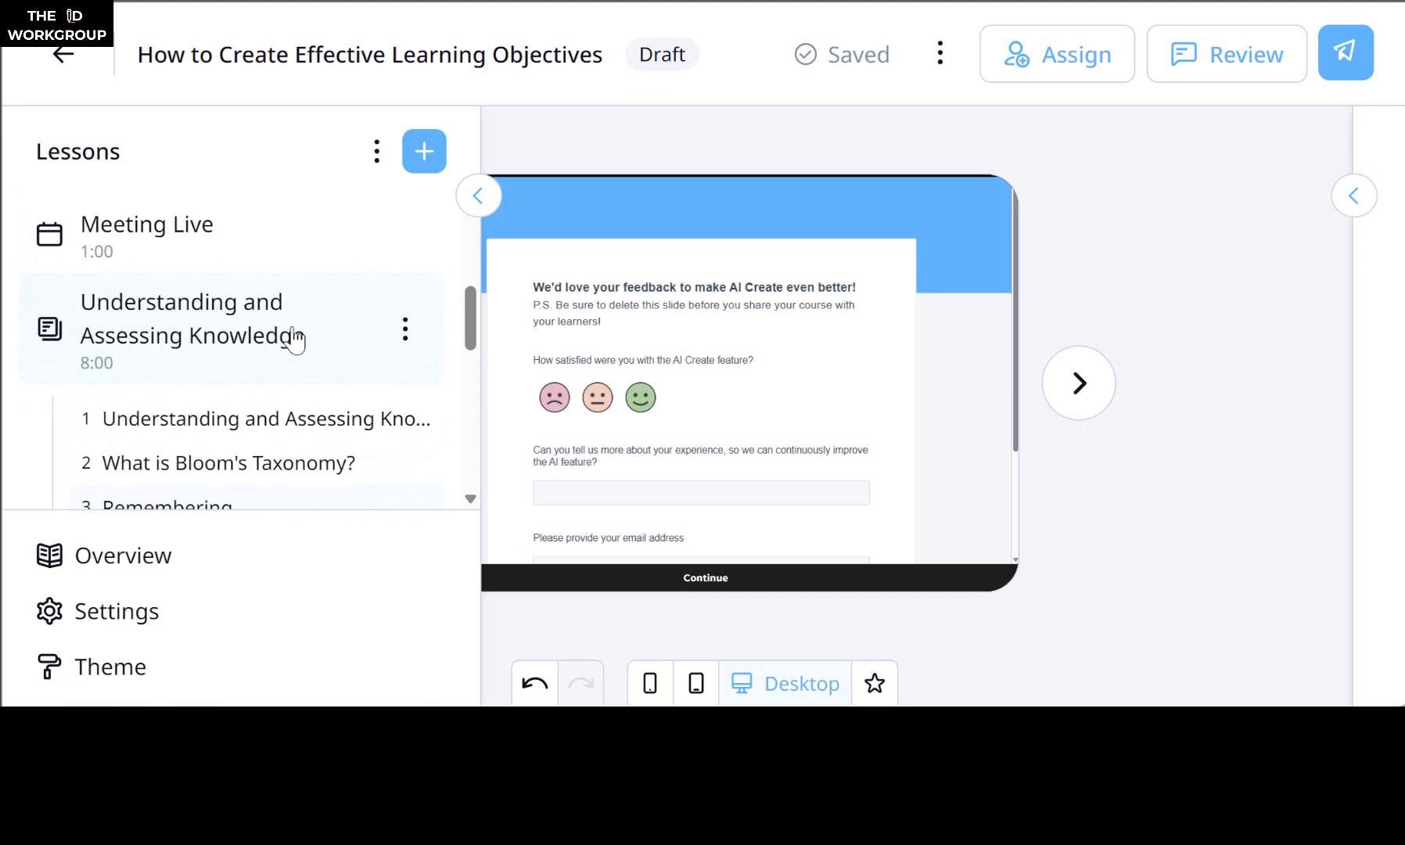
Step: Preview the generated lesson's title slide and its "What is Bloom's Taxonomy?" slide
{"action": "left_click", "coordinate": [239, 422]}
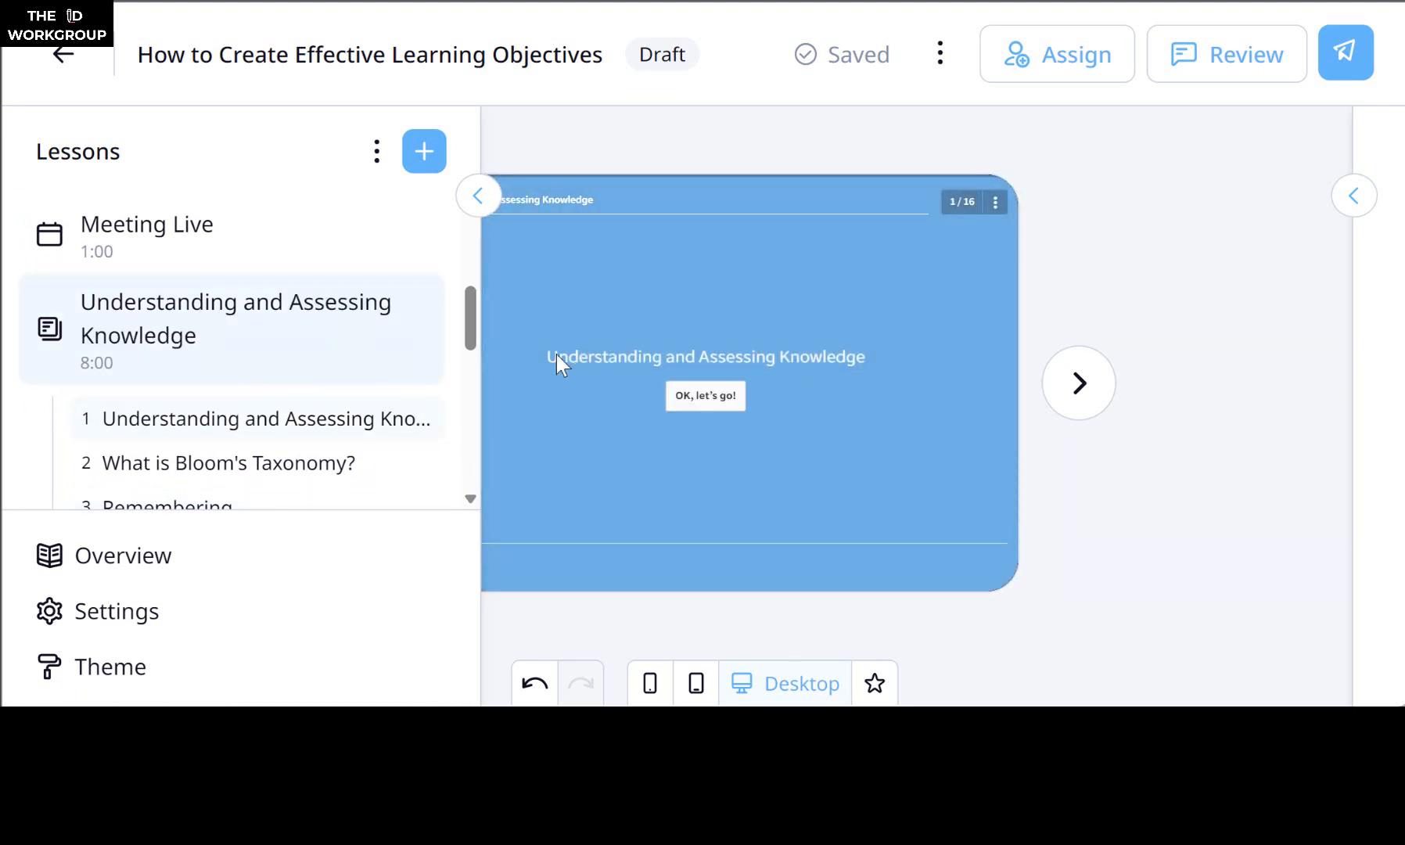
{"action": "left_click", "coordinate": [706, 399]}
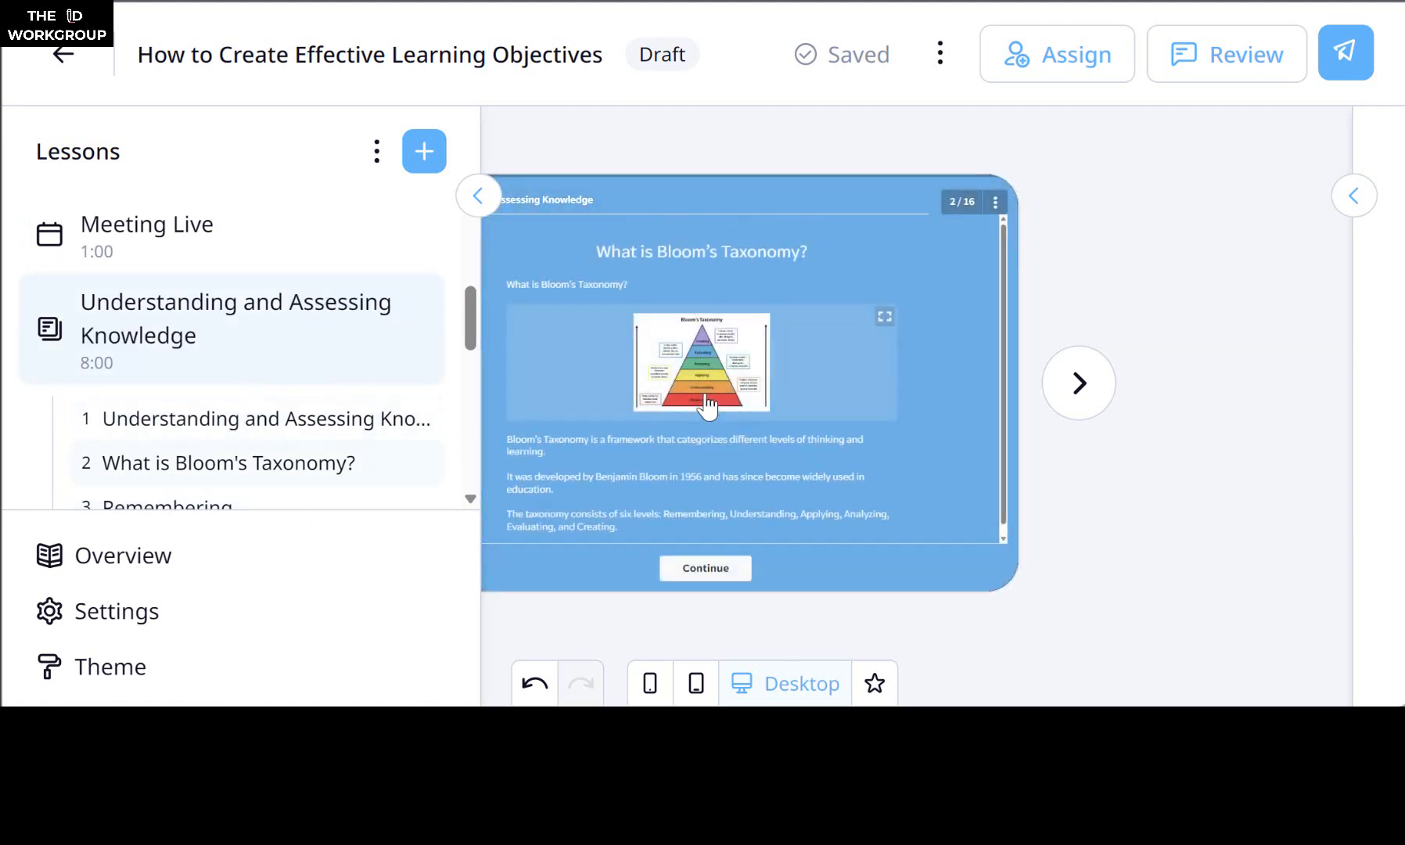
{"action": "scroll", "coordinate": [731, 419], "scroll_direction": "down", "scroll_amount": 1}
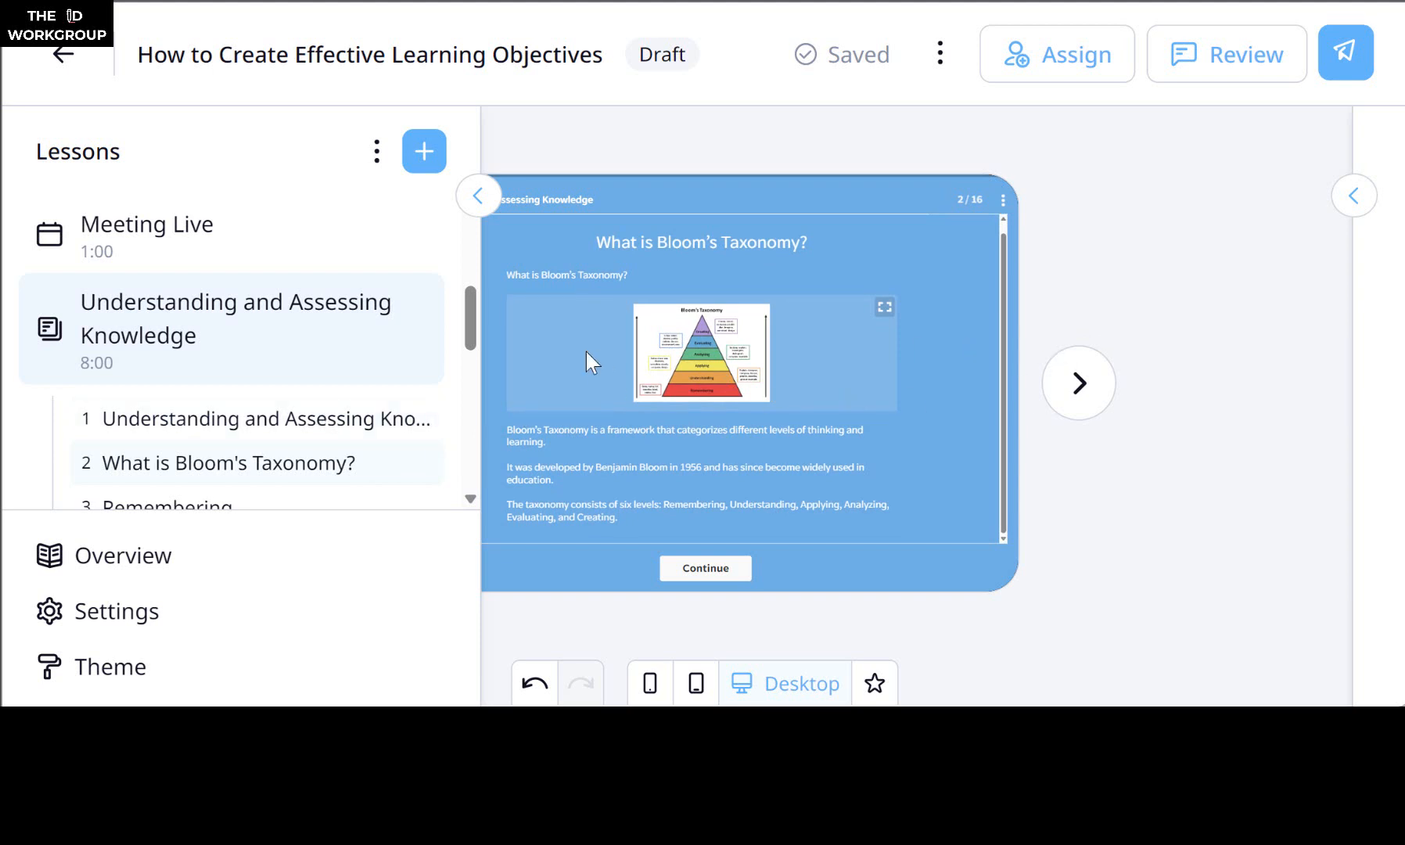
{"action": "left_click", "coordinate": [322, 429]}
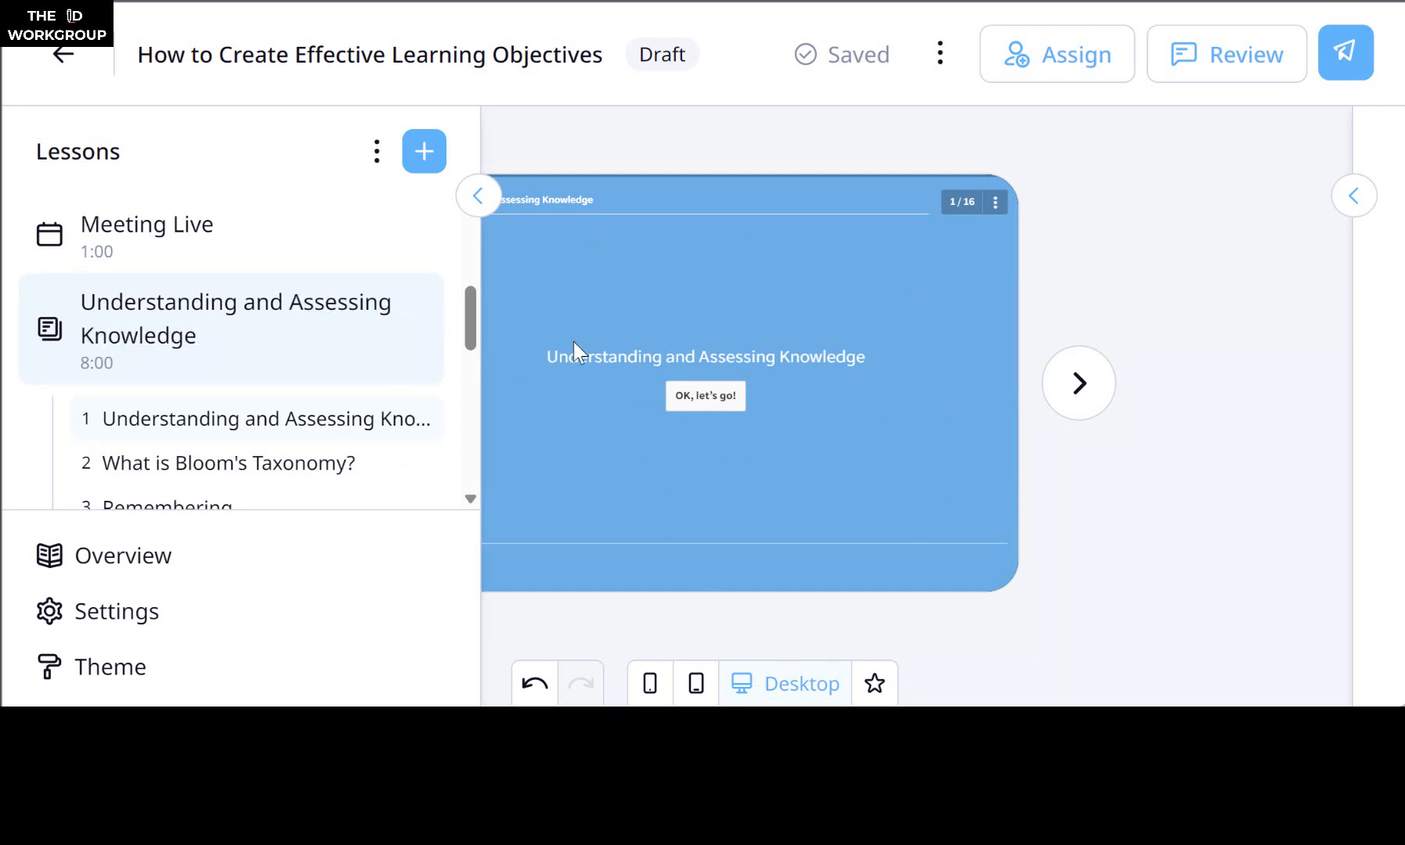
{"action": "left_click", "coordinate": [689, 396]}
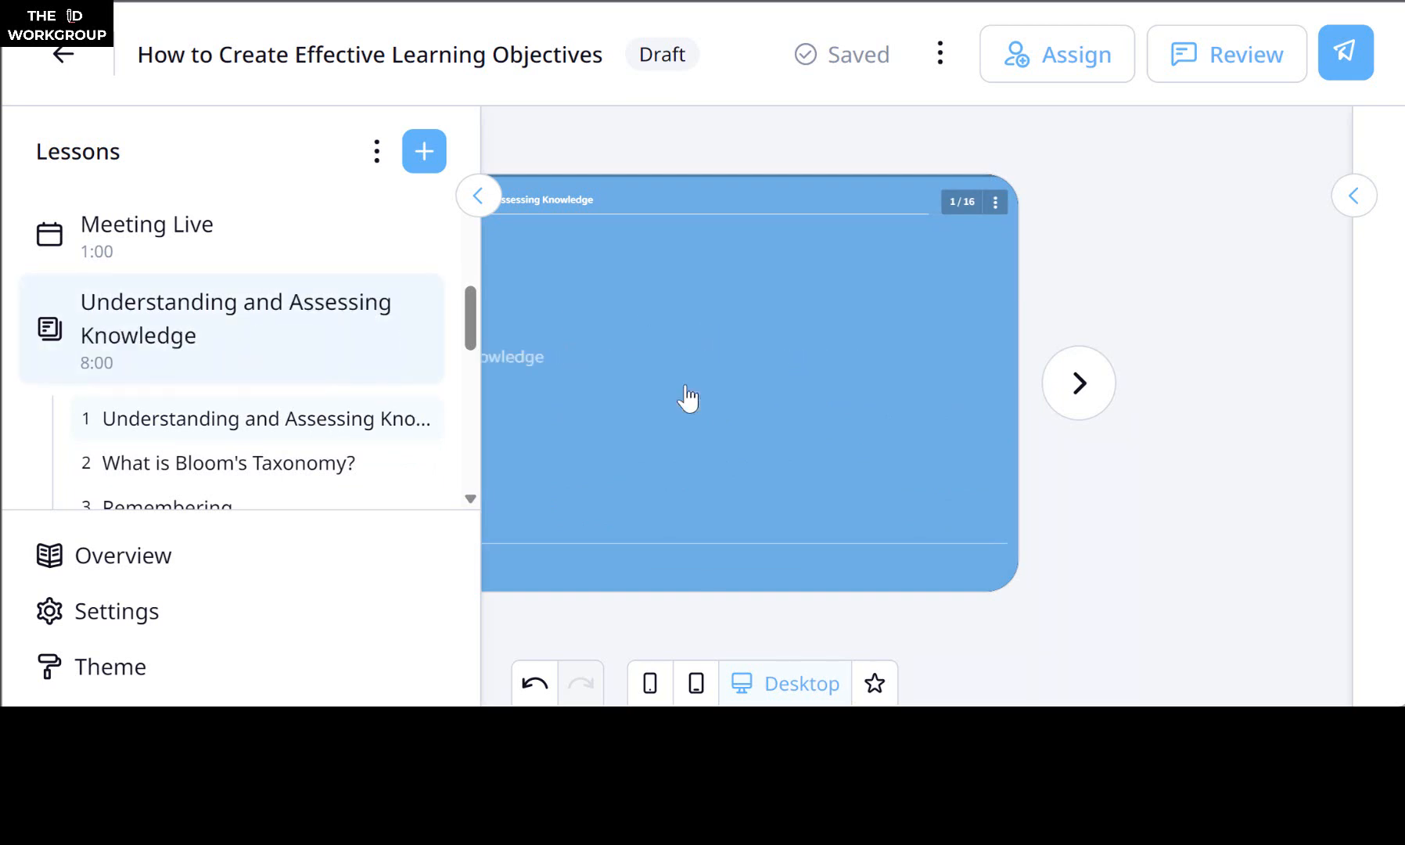
Step: Preview the generated lesson's content slides from "Remembering" through "Interactive Quizzes for Assessment"
{"action": "left_click", "coordinate": [1062, 397]}
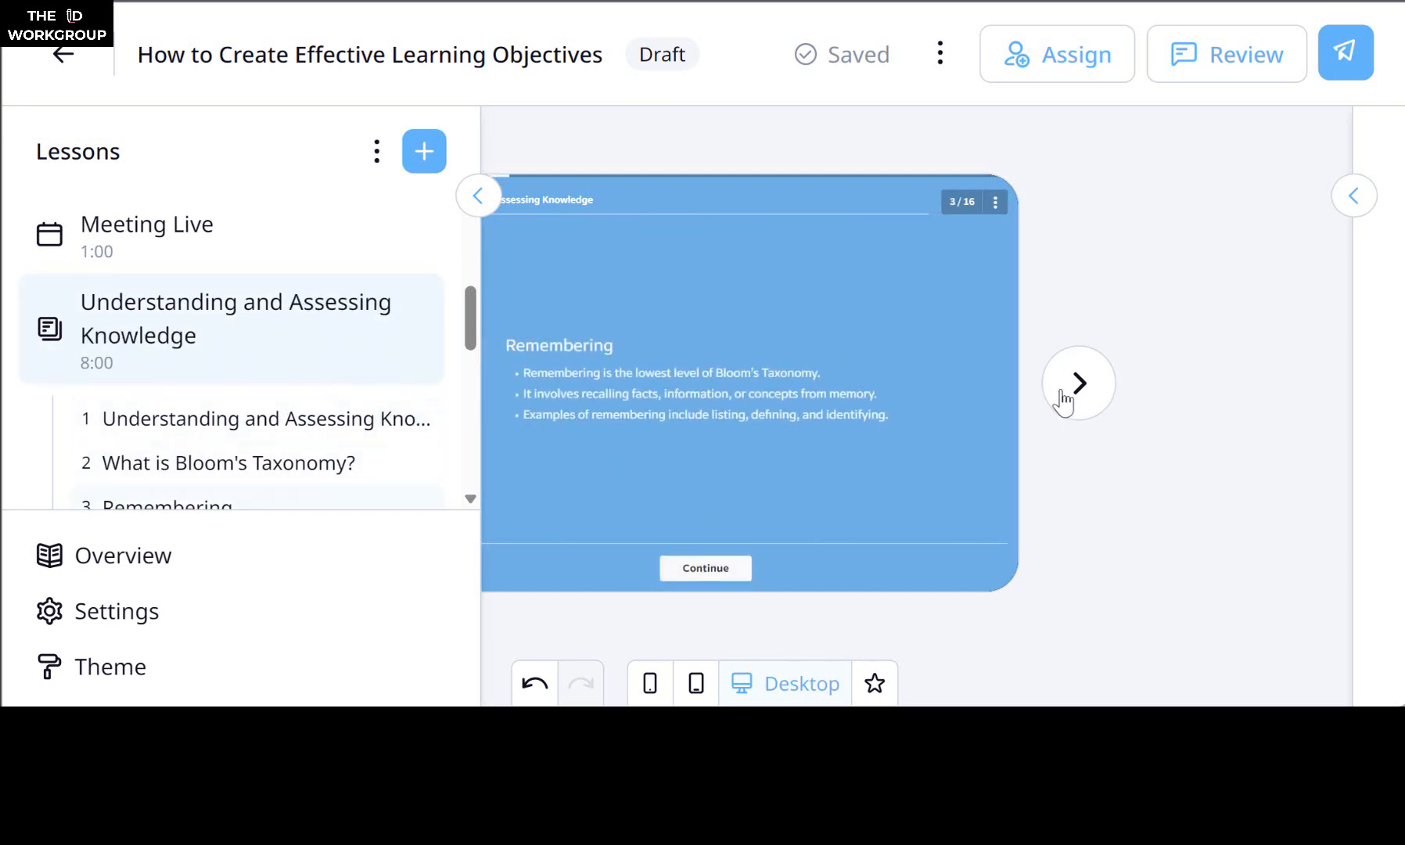
{"action": "left_click", "coordinate": [1063, 400]}
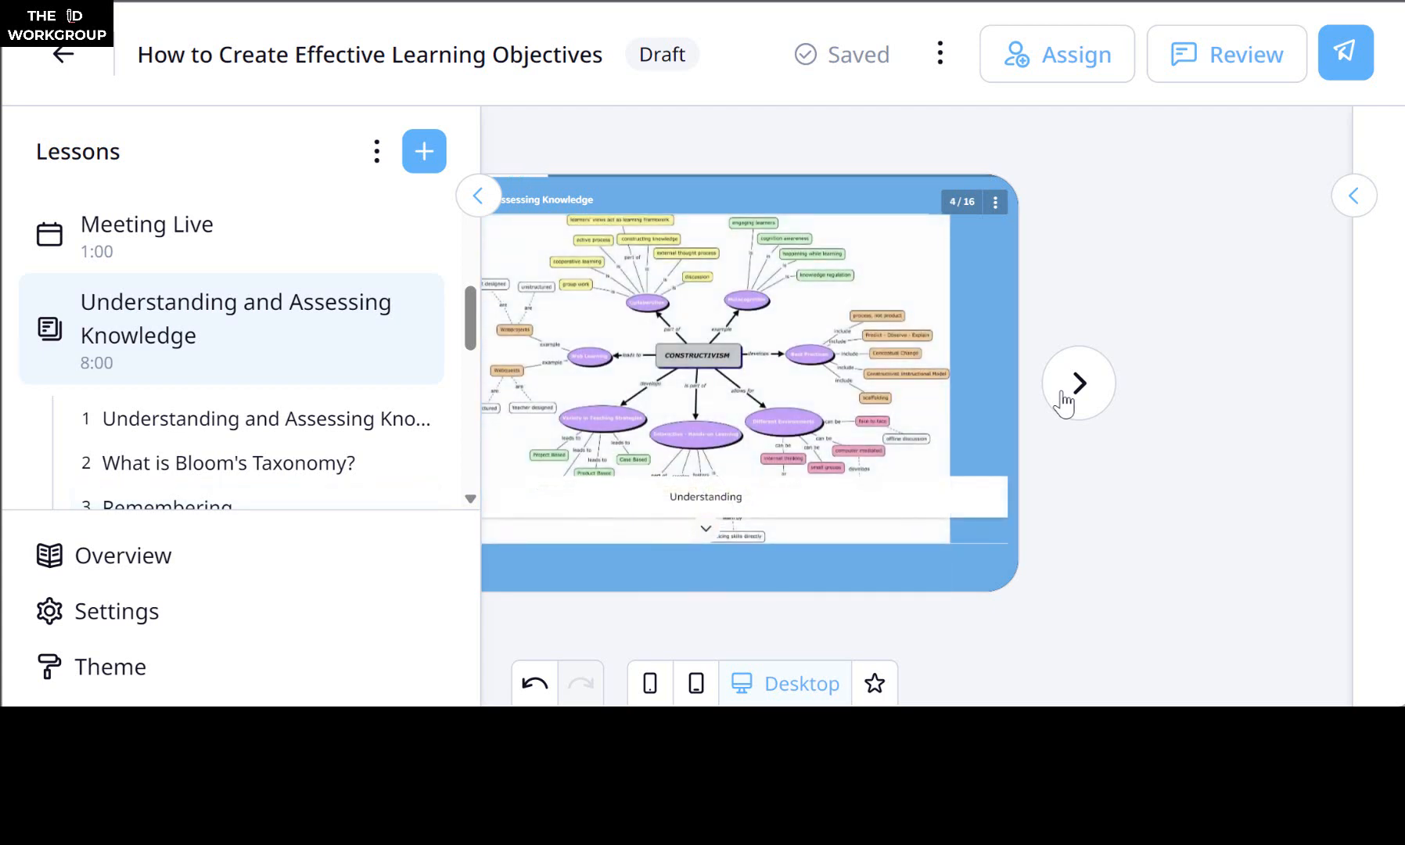
{"action": "left_click", "coordinate": [1063, 401]}
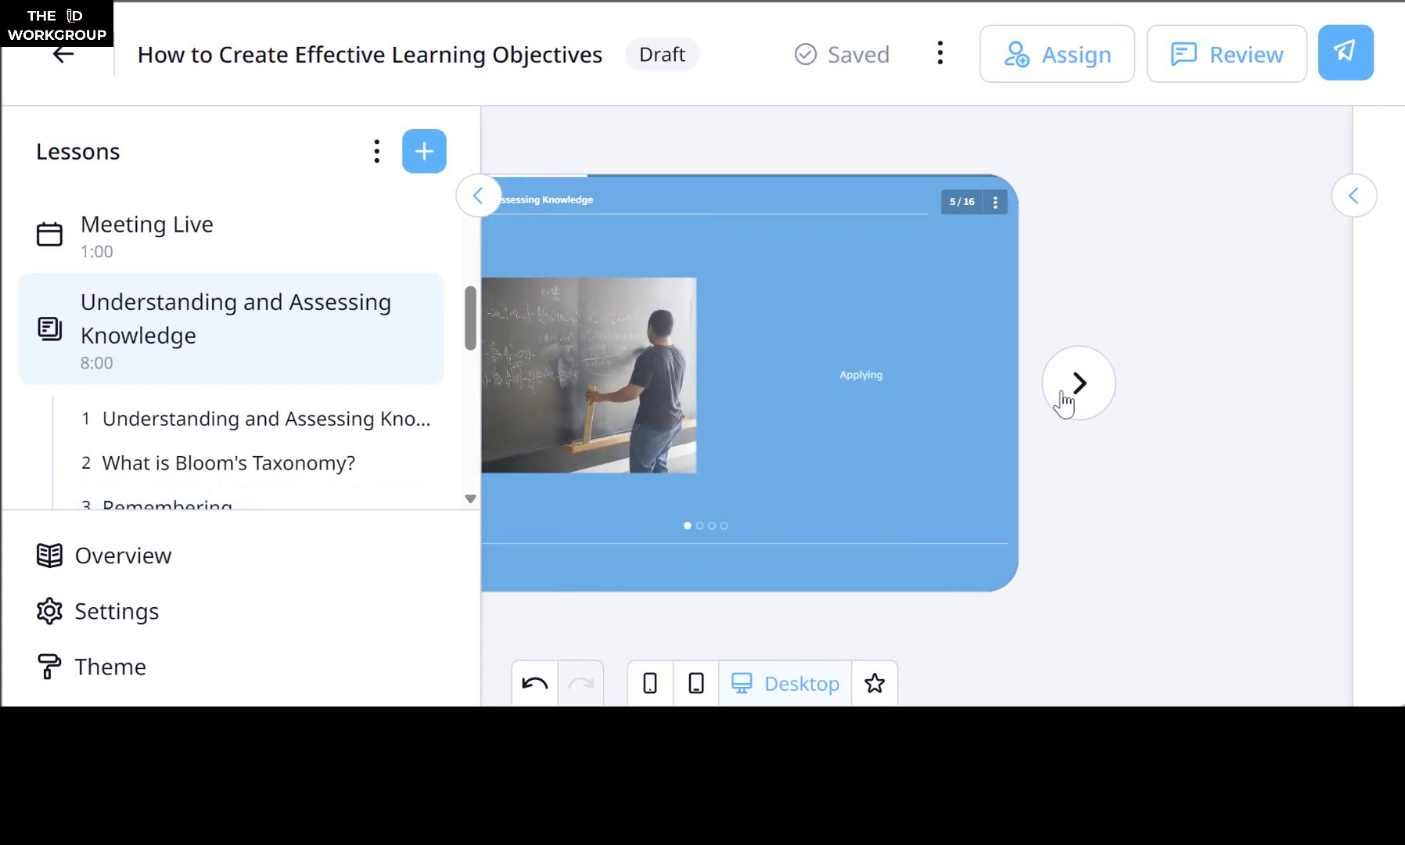
{"action": "left_click", "coordinate": [1062, 401]}
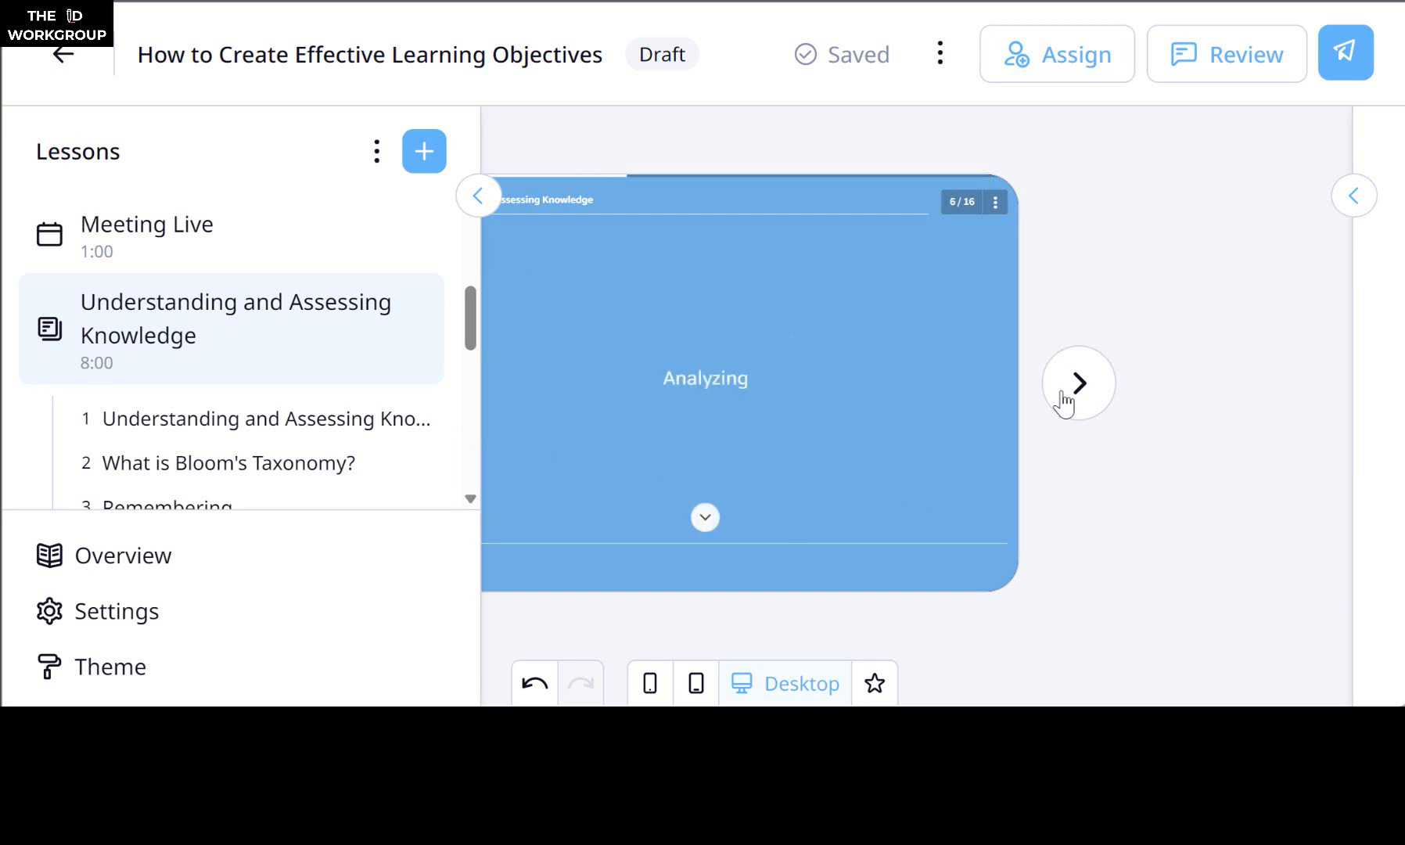
{"action": "left_click", "coordinate": [1063, 401]}
{"action": "left_click", "coordinate": [1063, 400]}
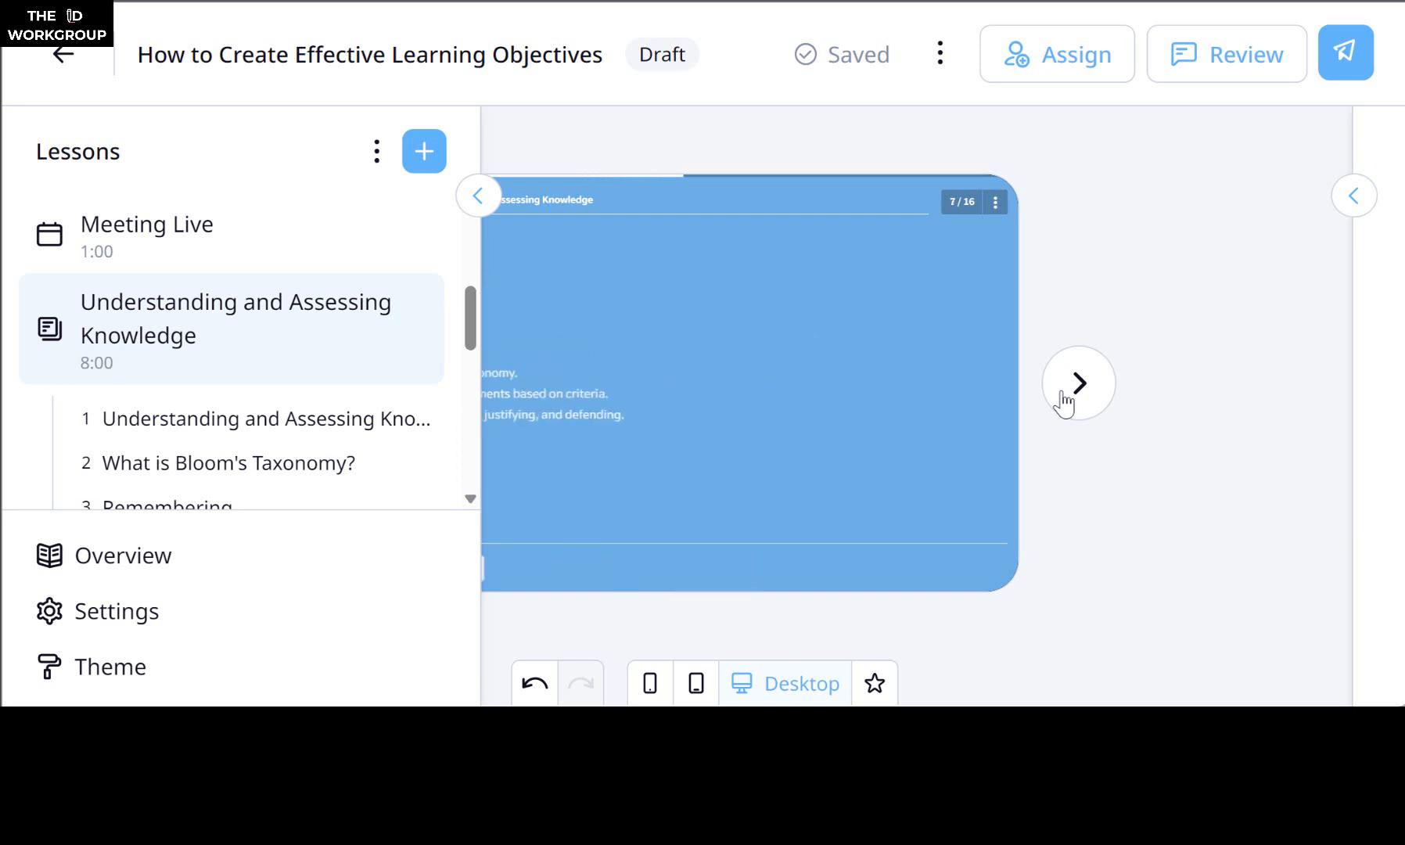
{"action": "left_click", "coordinate": [1063, 401]}
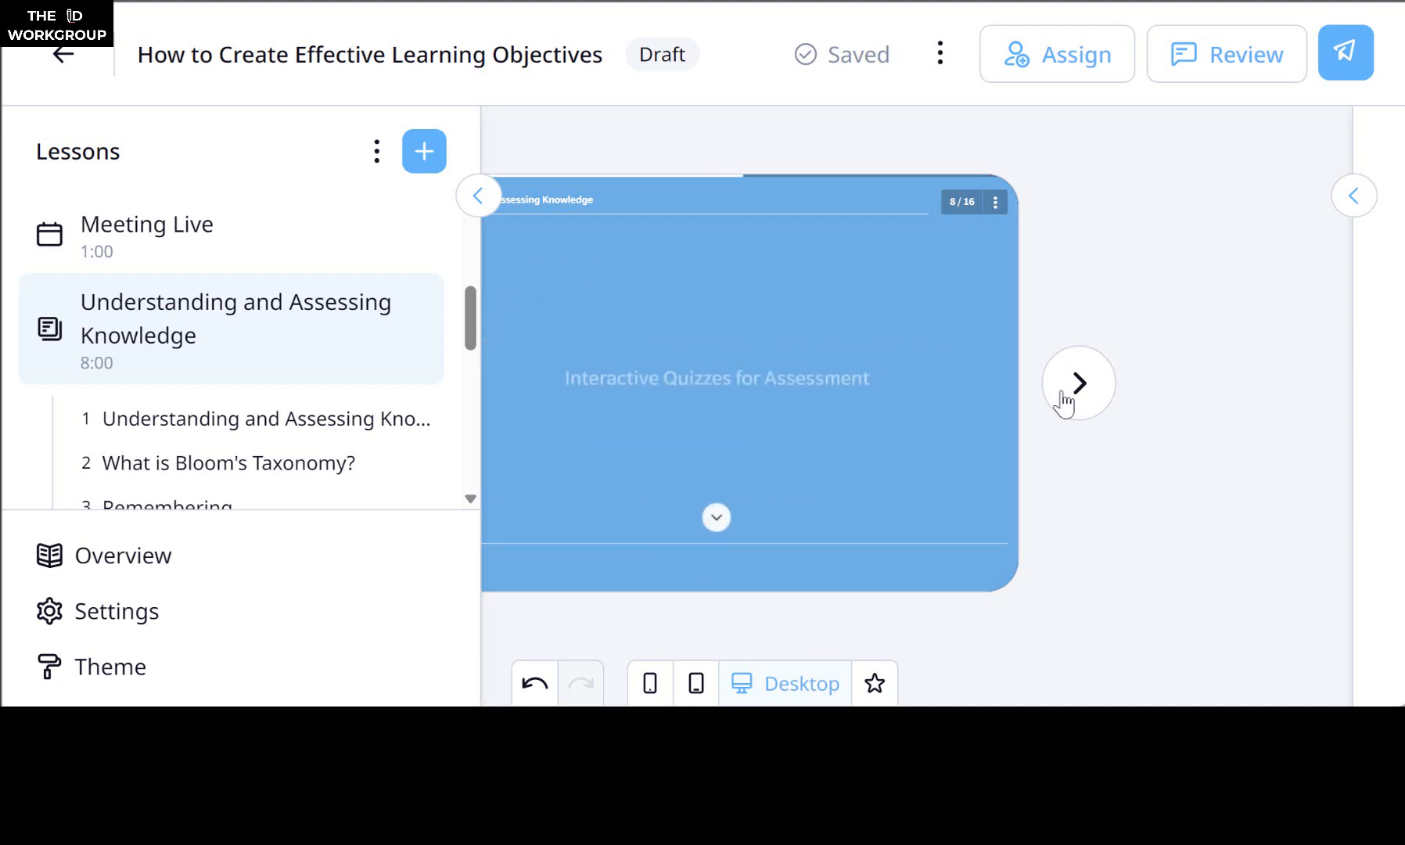
Step: Preview the lesson's quiz question slides on the levels of Bloom's Taxonomy, briefly viewing a question without the lesson list
{"action": "left_click", "coordinate": [1063, 401]}
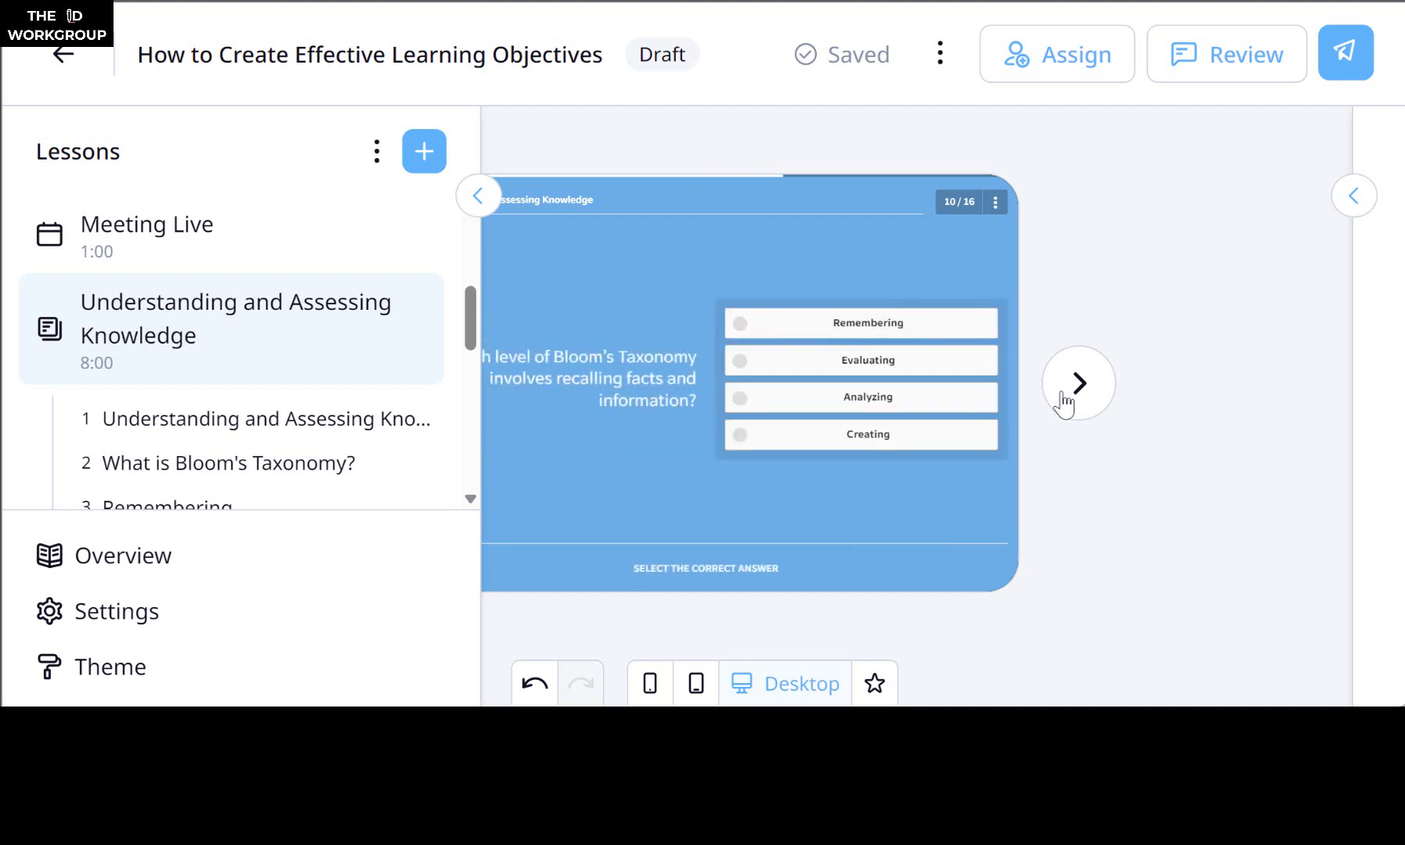
{"action": "left_click", "coordinate": [1063, 401]}
{"action": "left_click", "coordinate": [1062, 401]}
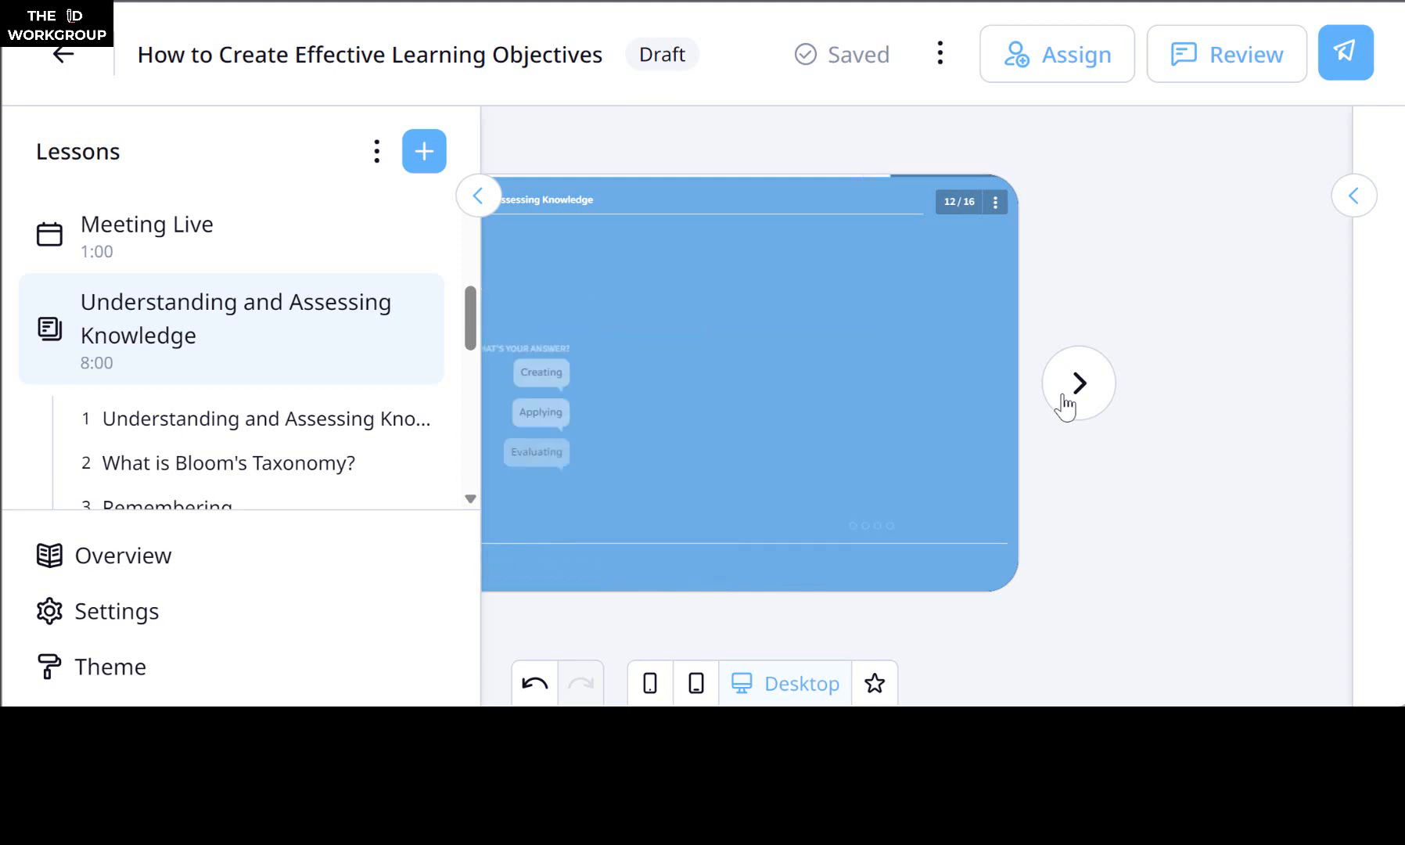
{"action": "left_click", "coordinate": [1065, 402]}
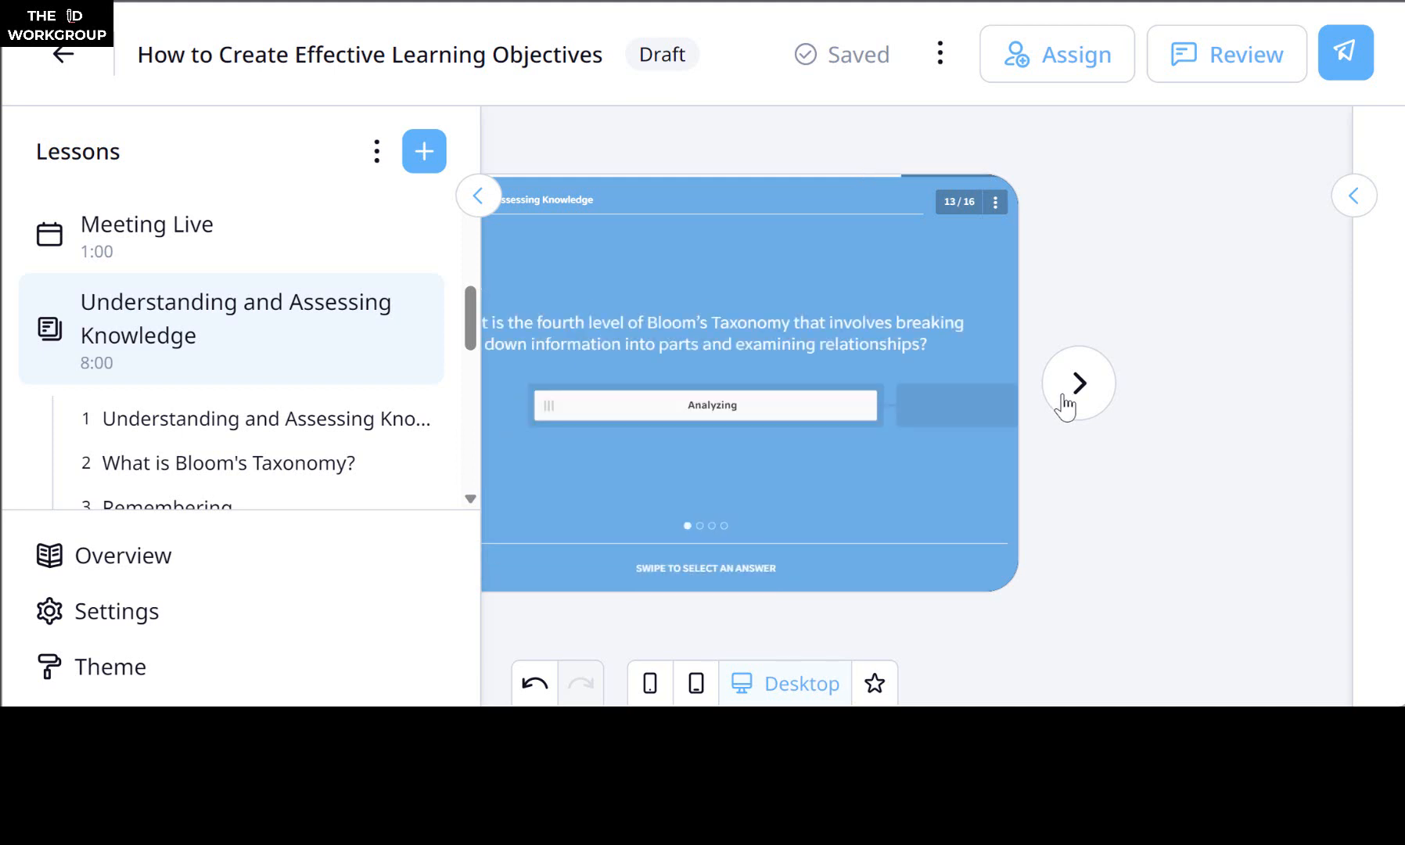
{"action": "left_click", "coordinate": [1063, 403]}
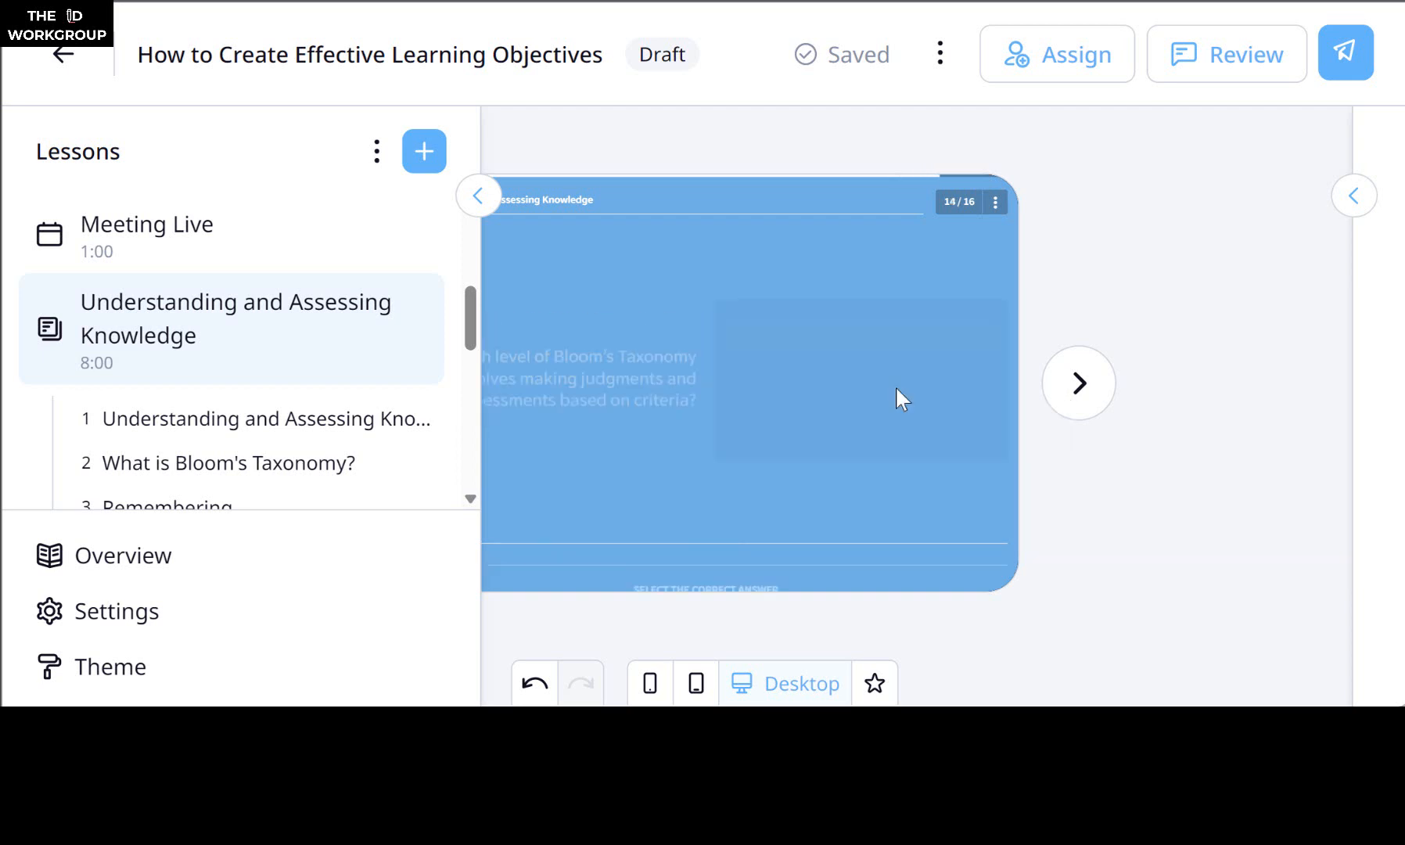
{"action": "left_click", "coordinate": [492, 205]}
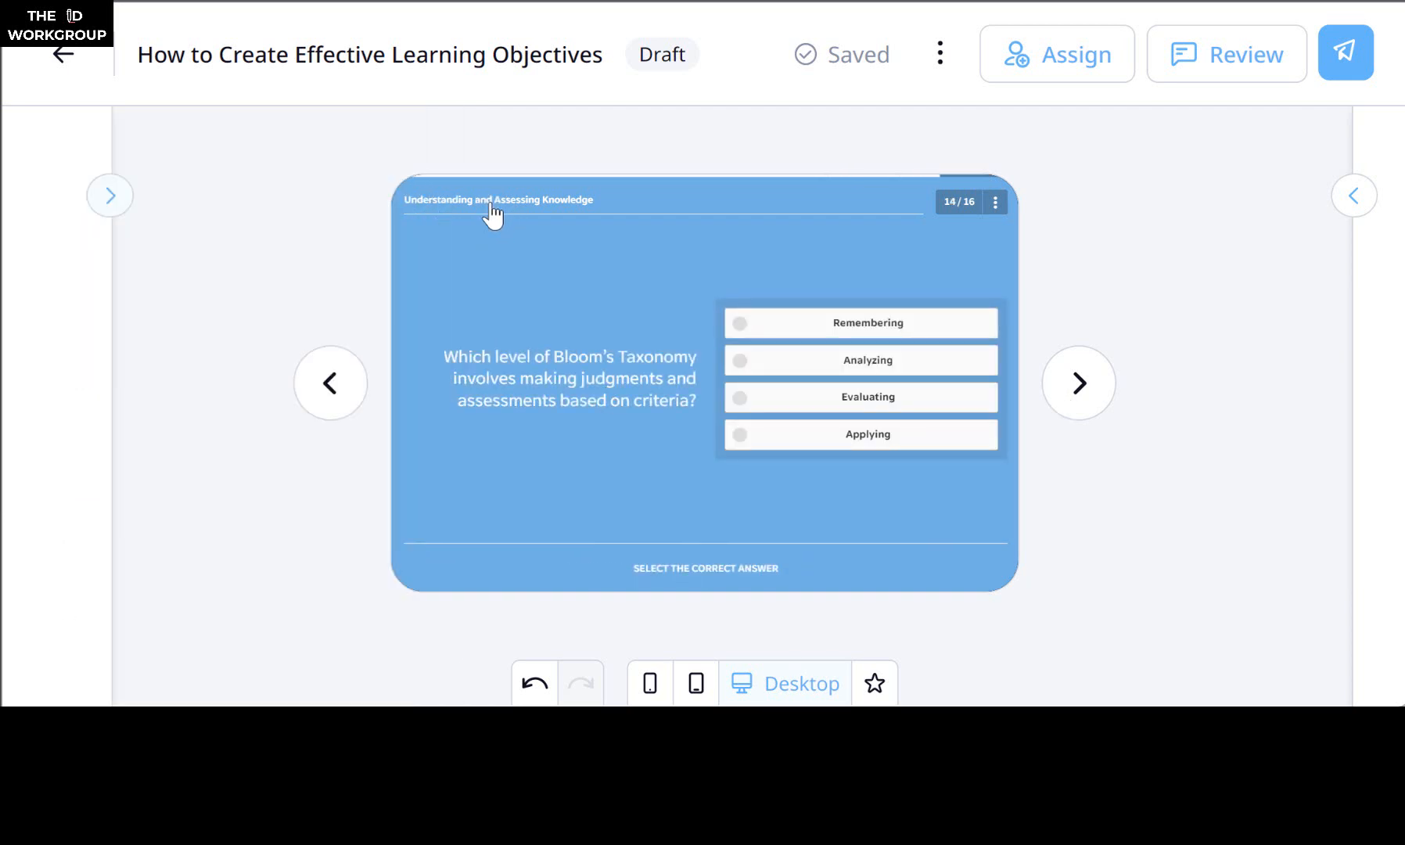
{"action": "left_click", "coordinate": [56, 197]}
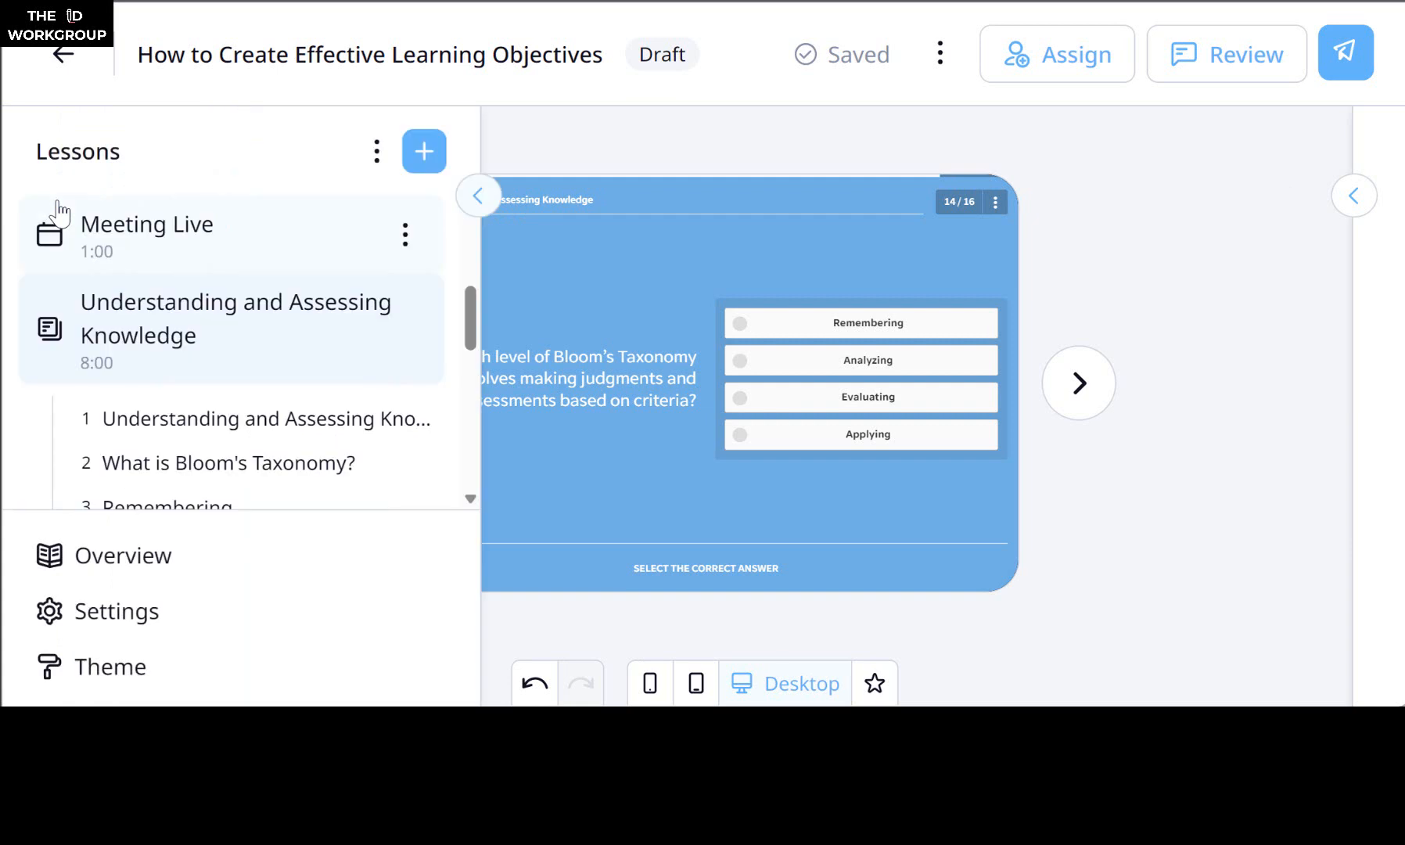
Step: Advance to the AI Create feedback slide, hide the lesson list and look through the whole feedback form
{"action": "left_click", "coordinate": [1079, 381]}
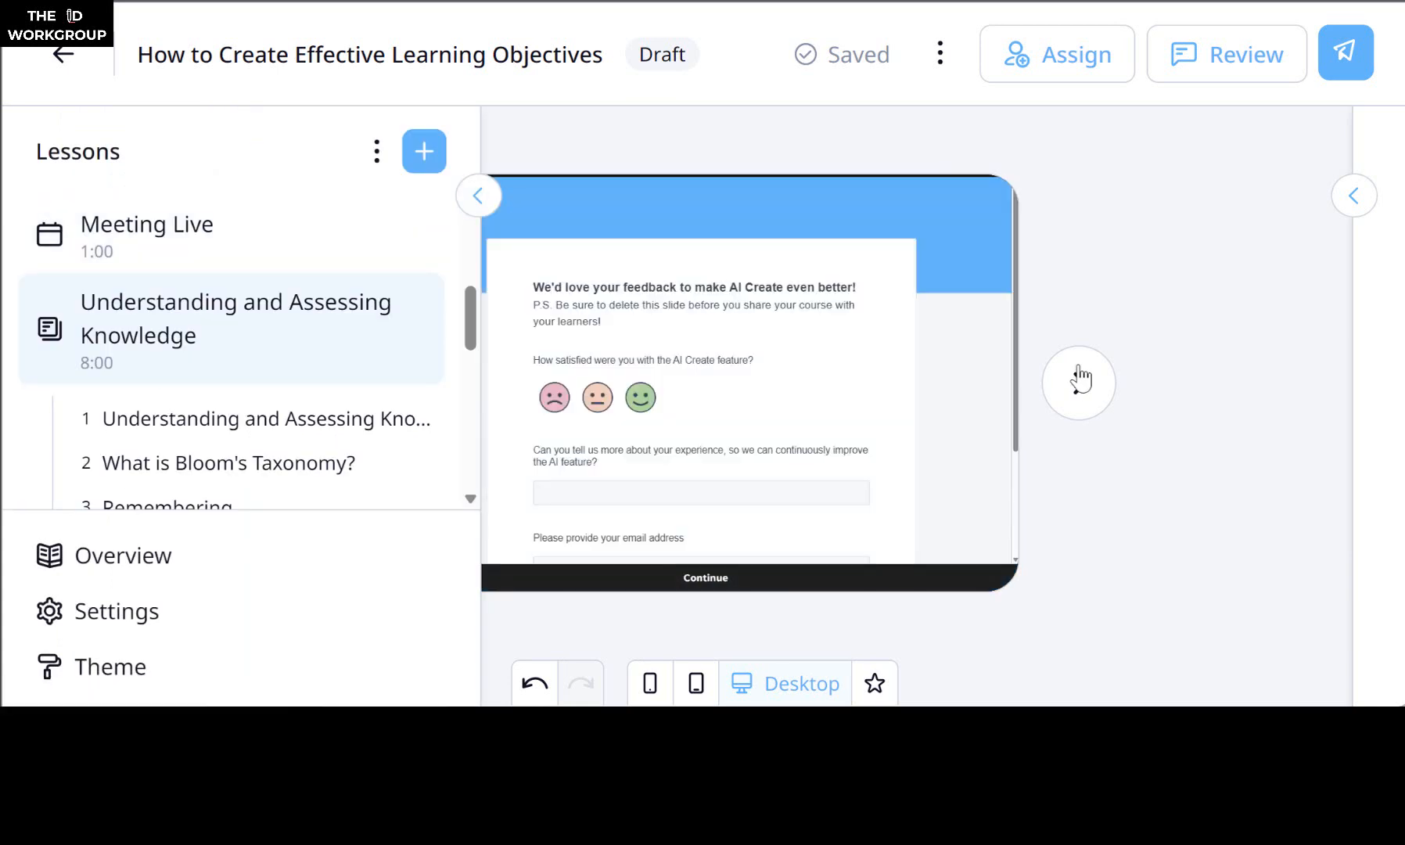
{"action": "left_click", "coordinate": [478, 197]}
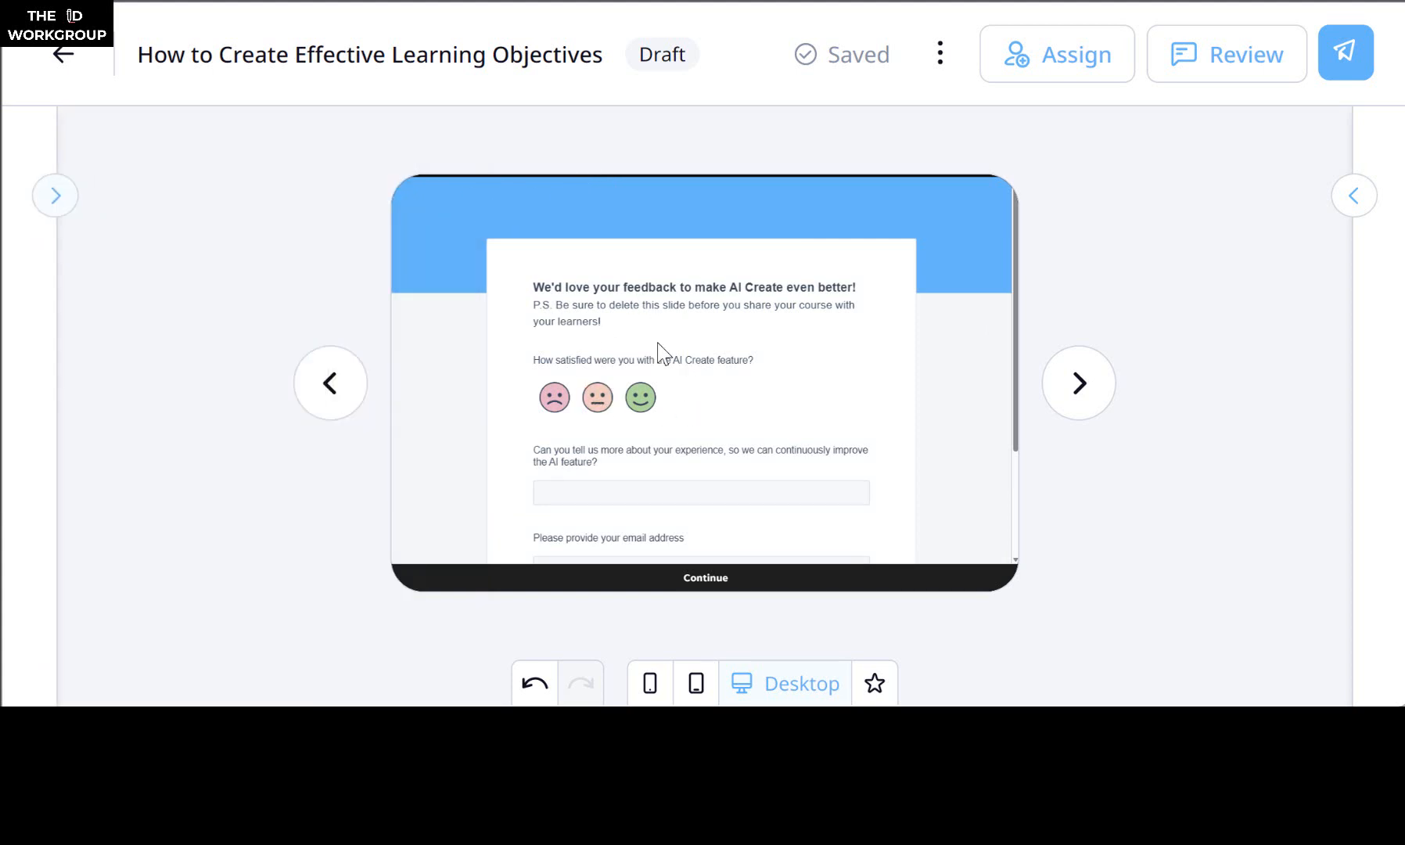
{"action": "scroll", "coordinate": [757, 395], "scroll_direction": "down", "scroll_amount": 3}
{"action": "scroll", "coordinate": [744, 388], "scroll_direction": "up", "scroll_amount": 3}
{"action": "scroll", "coordinate": [830, 405], "scroll_direction": "down", "scroll_amount": 1}
{"action": "scroll", "coordinate": [824, 397], "scroll_direction": "down", "scroll_amount": 1}
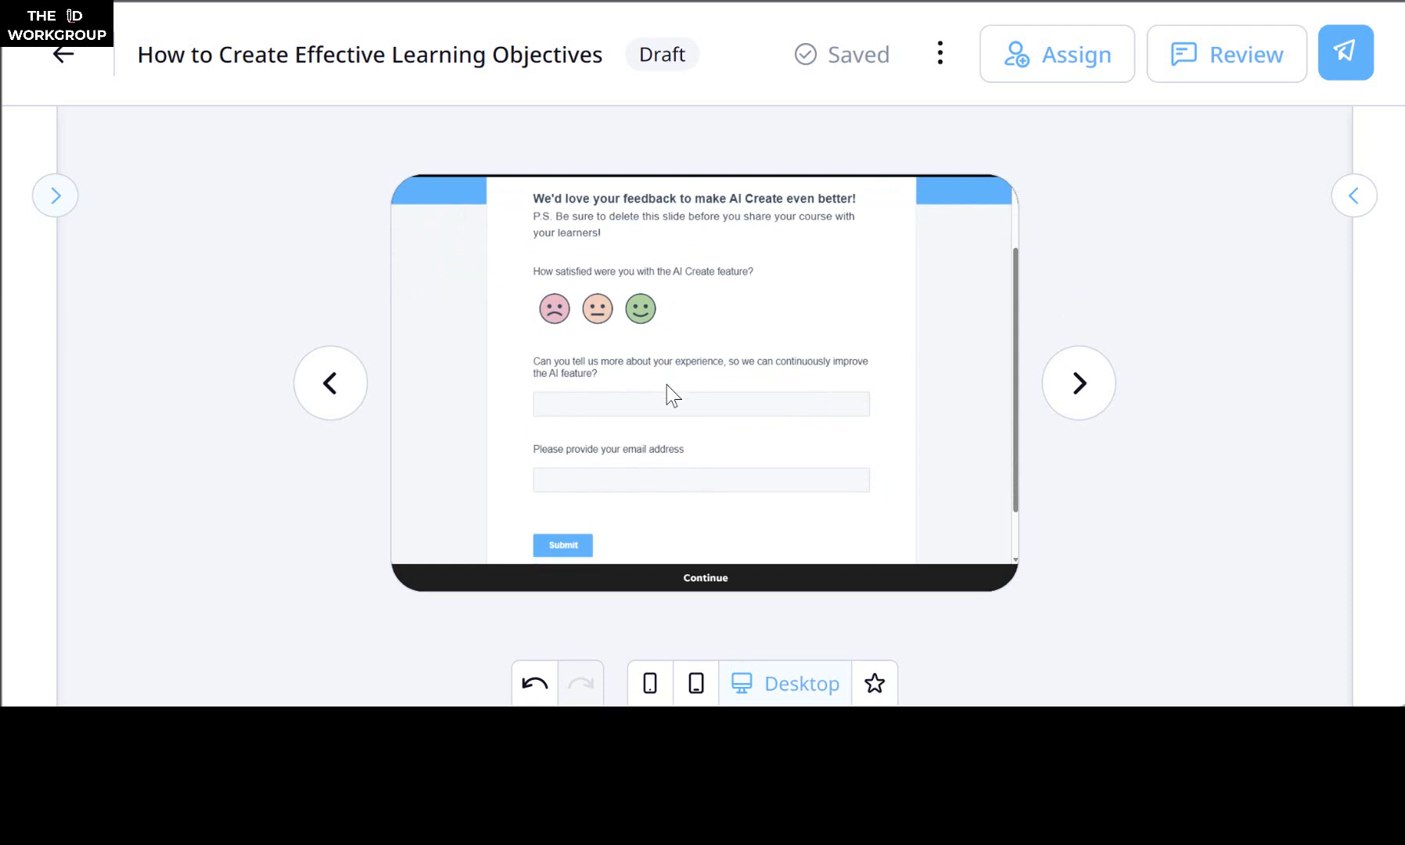
{"action": "scroll", "coordinate": [666, 391], "scroll_direction": "down", "scroll_amount": 2}
{"action": "scroll", "coordinate": [670, 394], "scroll_direction": "up", "scroll_amount": 3}
{"action": "scroll", "coordinate": [667, 384], "scroll_direction": "up", "scroll_amount": 1}
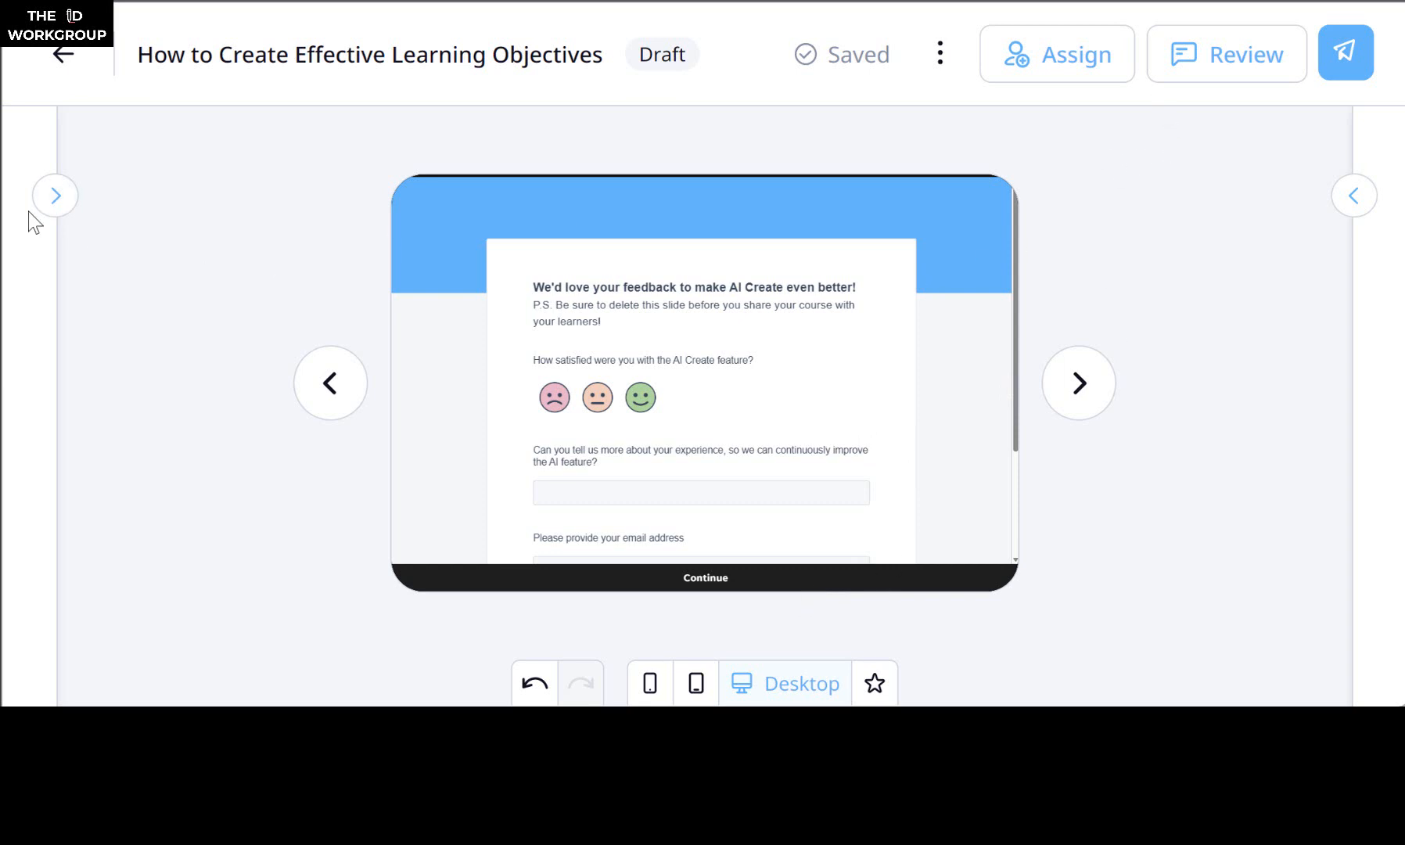
Step: Leave the course editor and return to the list of courses to view the existing course cards
{"action": "left_click", "coordinate": [53, 201]}
{"action": "left_click", "coordinate": [62, 57]}
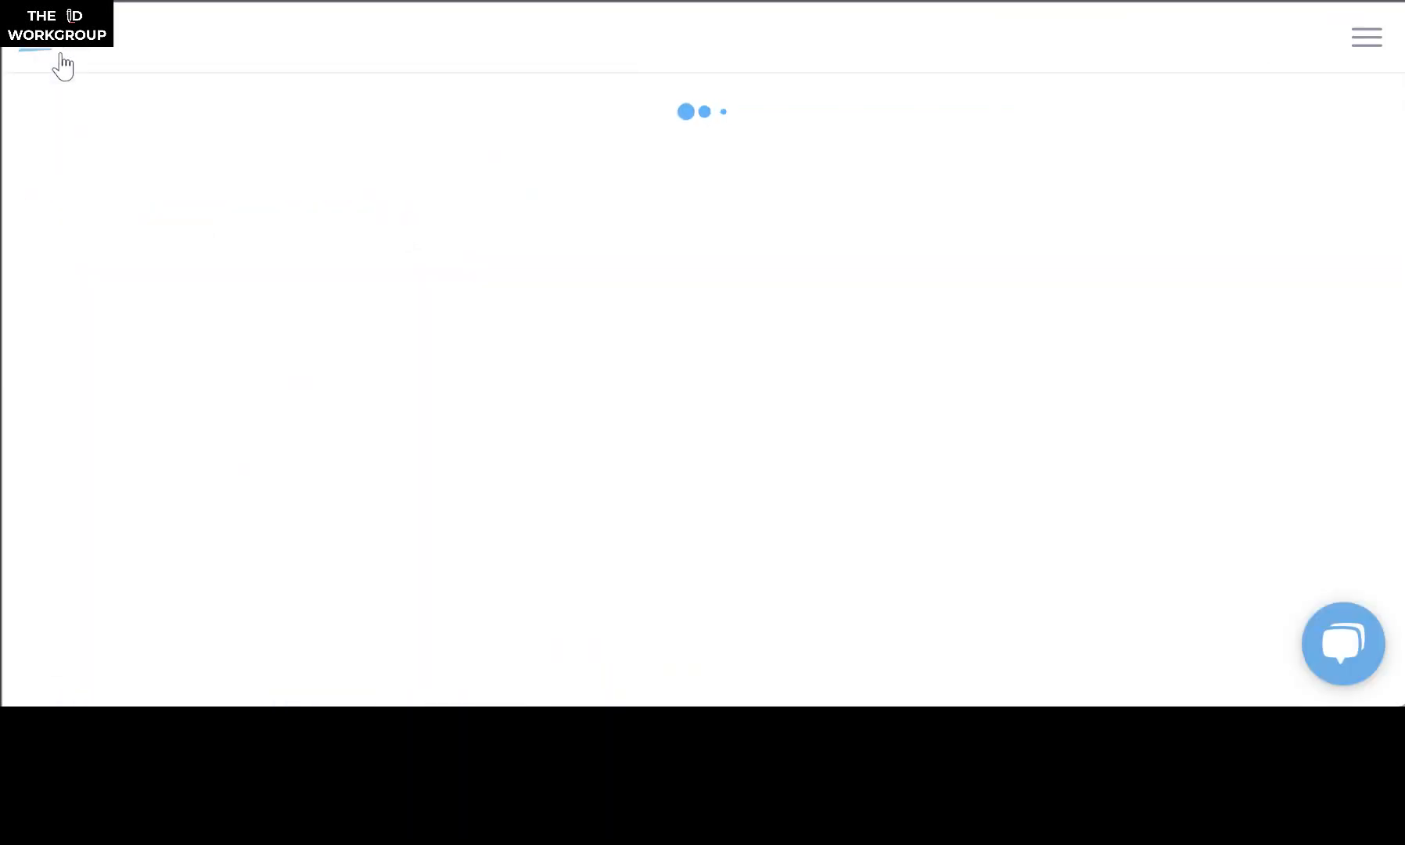
{"action": "scroll", "coordinate": [951, 493], "scroll_direction": "down", "scroll_amount": 2}
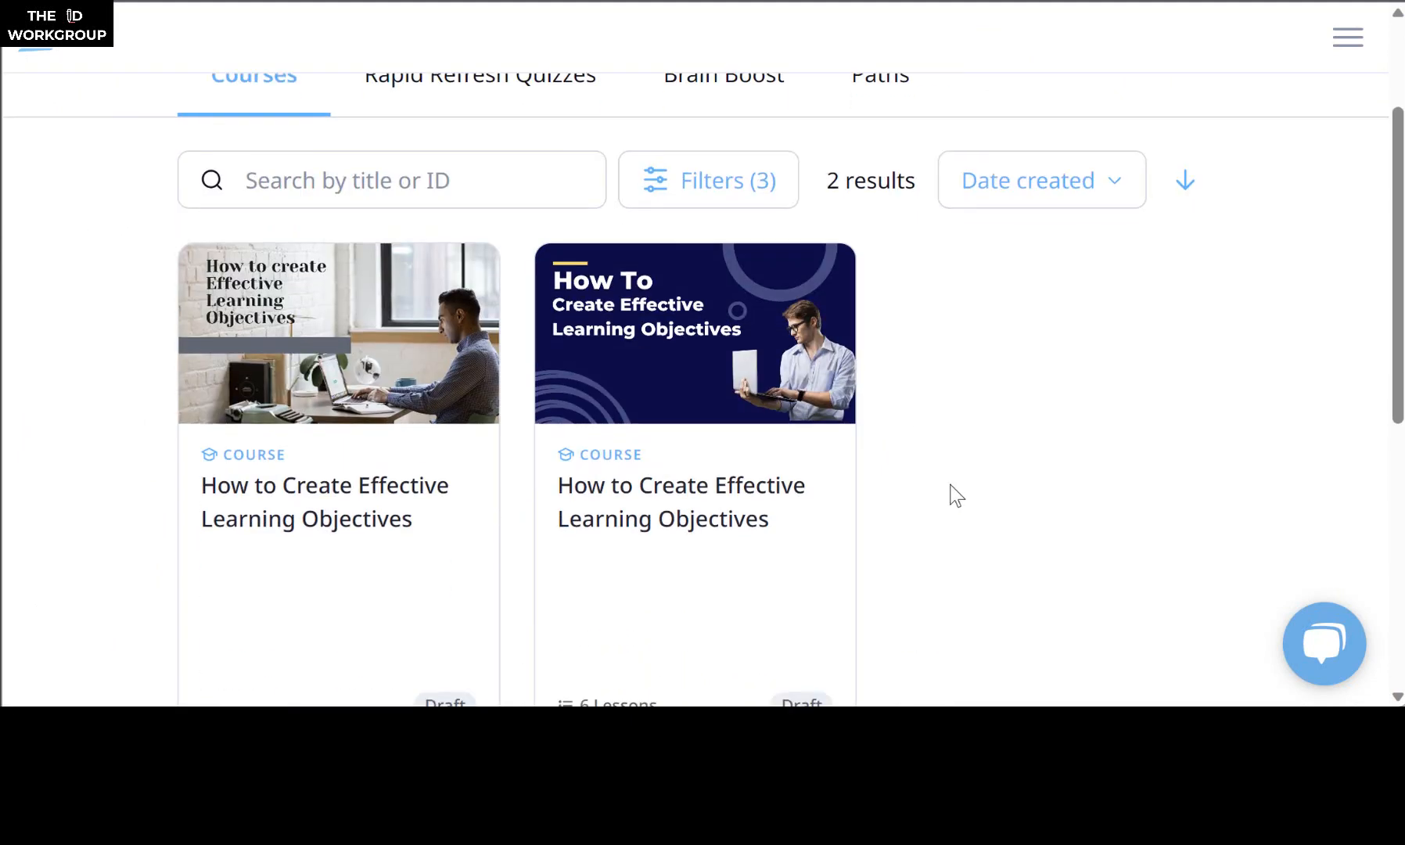